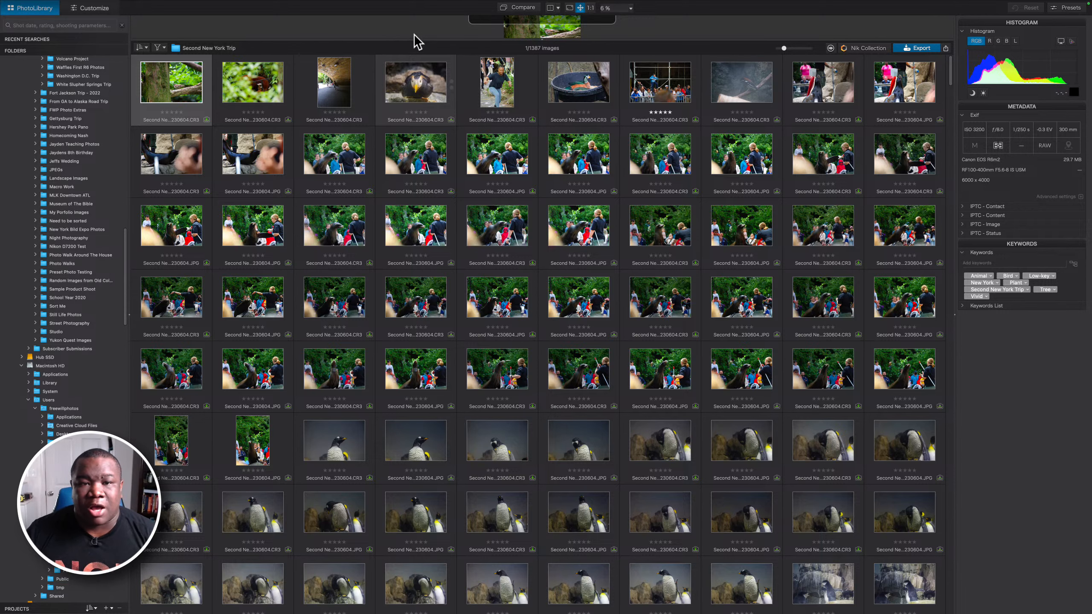
Collapse the image preview so the thumbnail grid fills the workspace, and expand the Projects section
left_click_drag(412, 40, 415, 12)
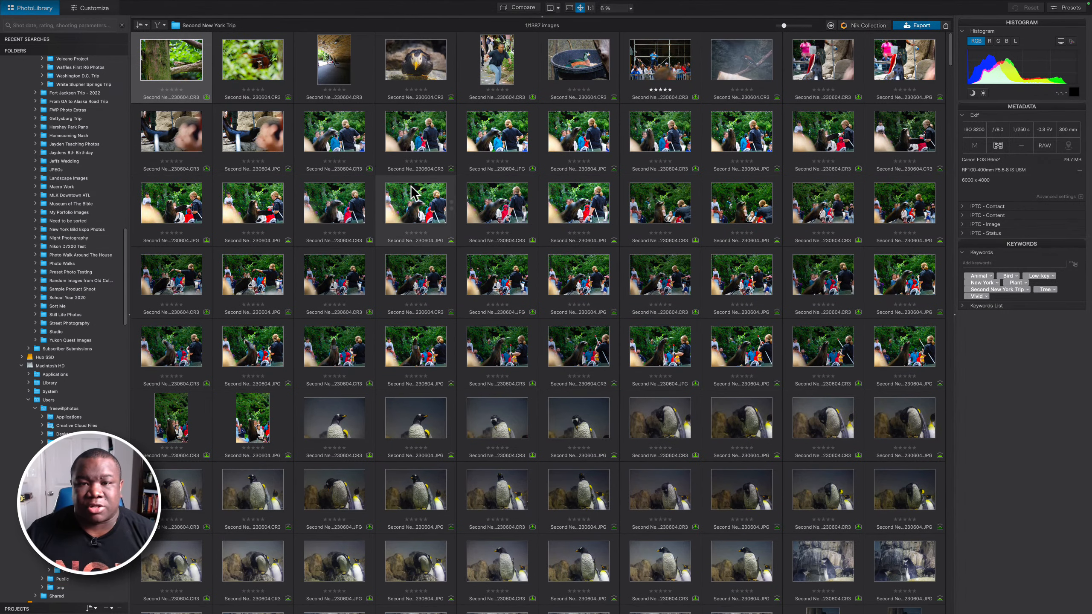
mouse_move(411, 193)
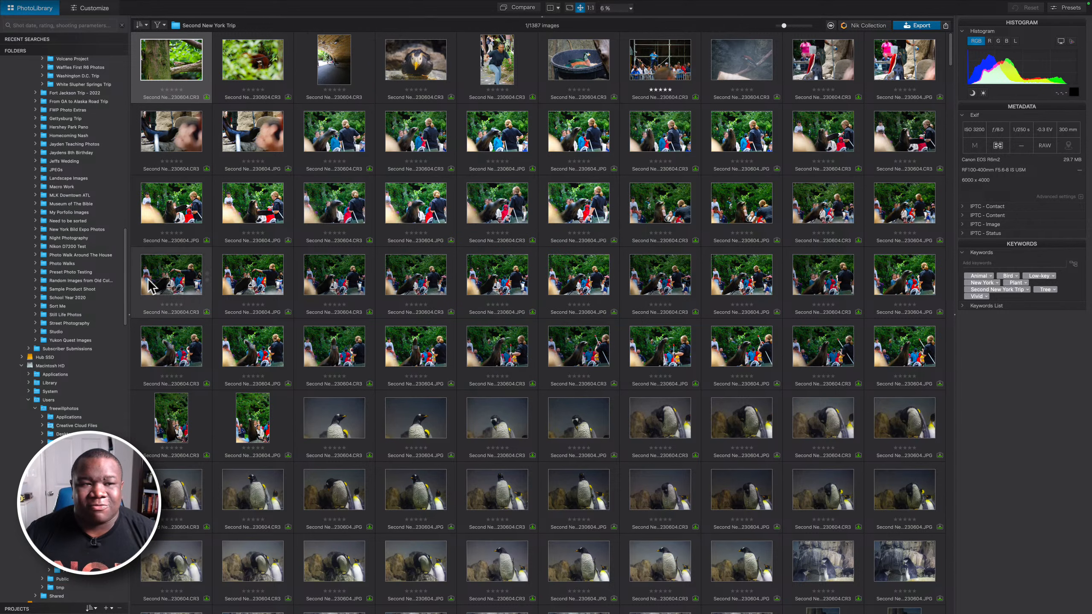
left_click(60, 607)
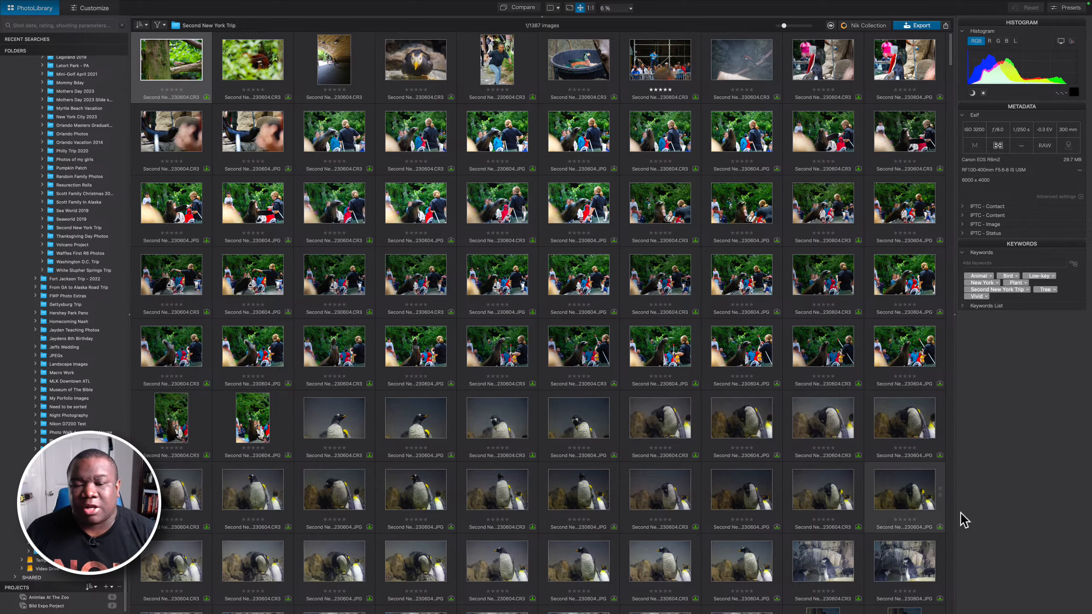
View the penguin portrait 3V7A8805 JPG full screen, tag it as picked, browse the shots that follow and return to the thumbnail grid
left_click(416, 419)
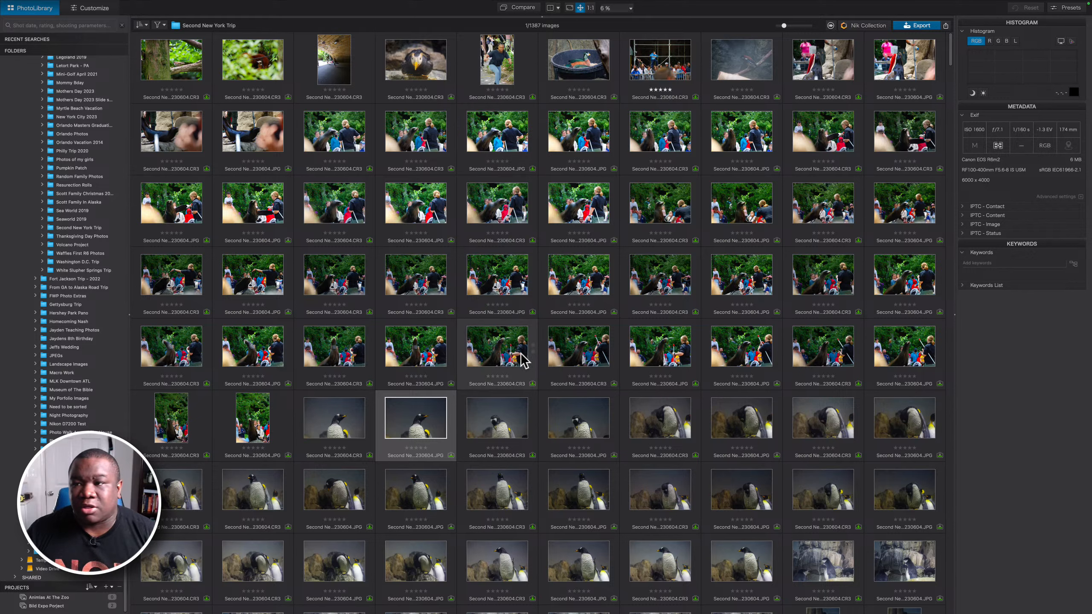
right_click(410, 426)
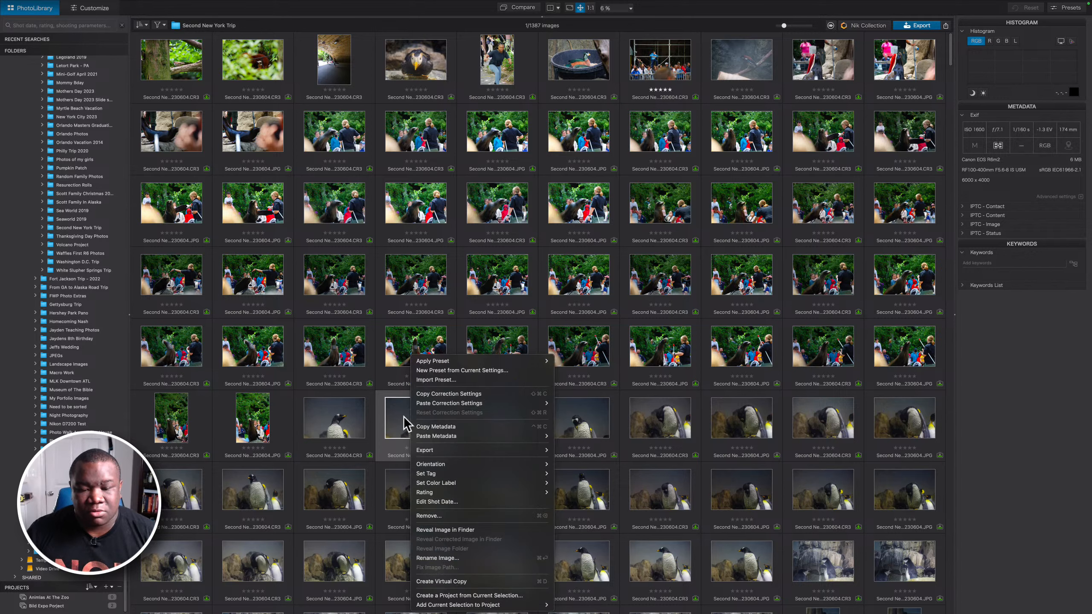
left_click(392, 415)
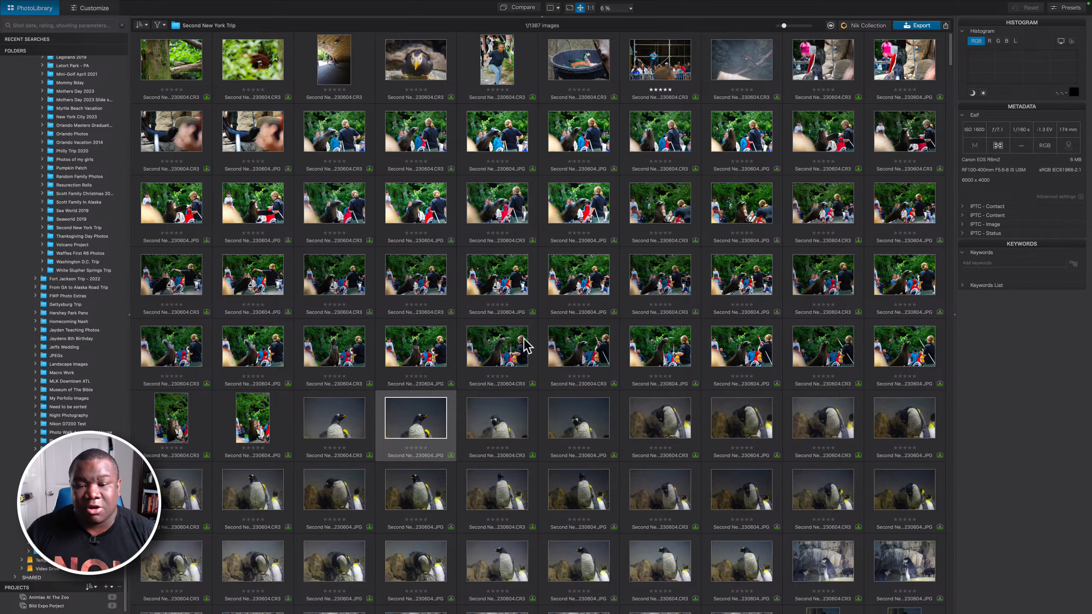
key("space")
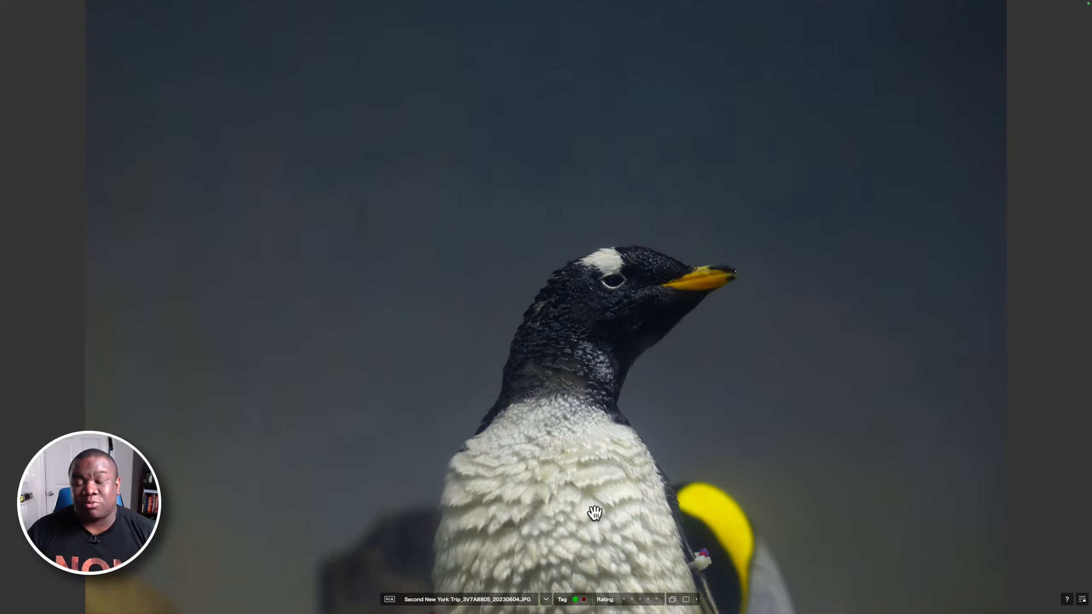
key("Right")
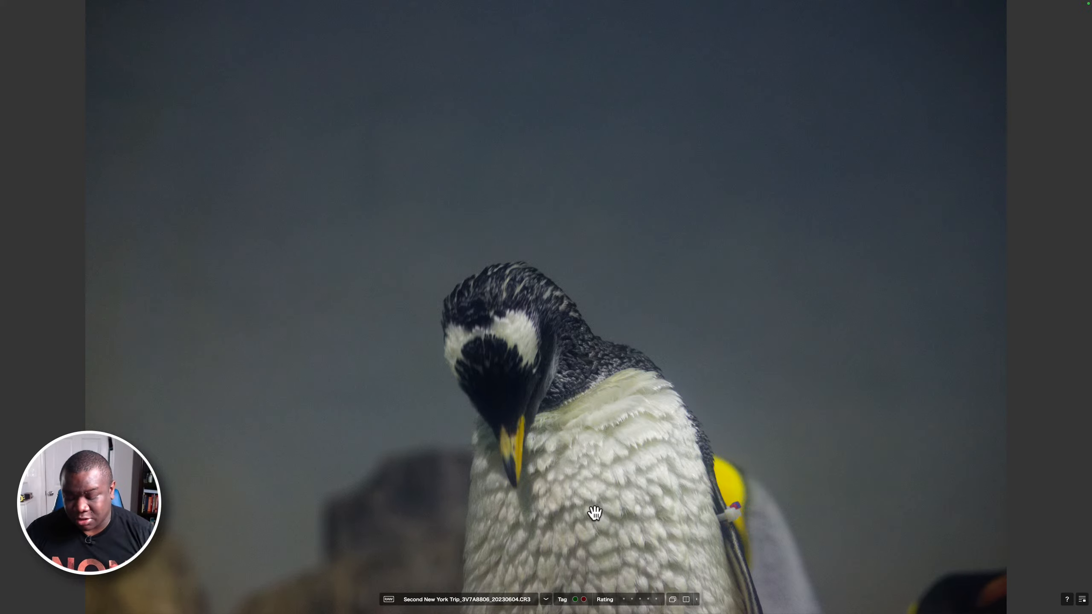
key("Right")
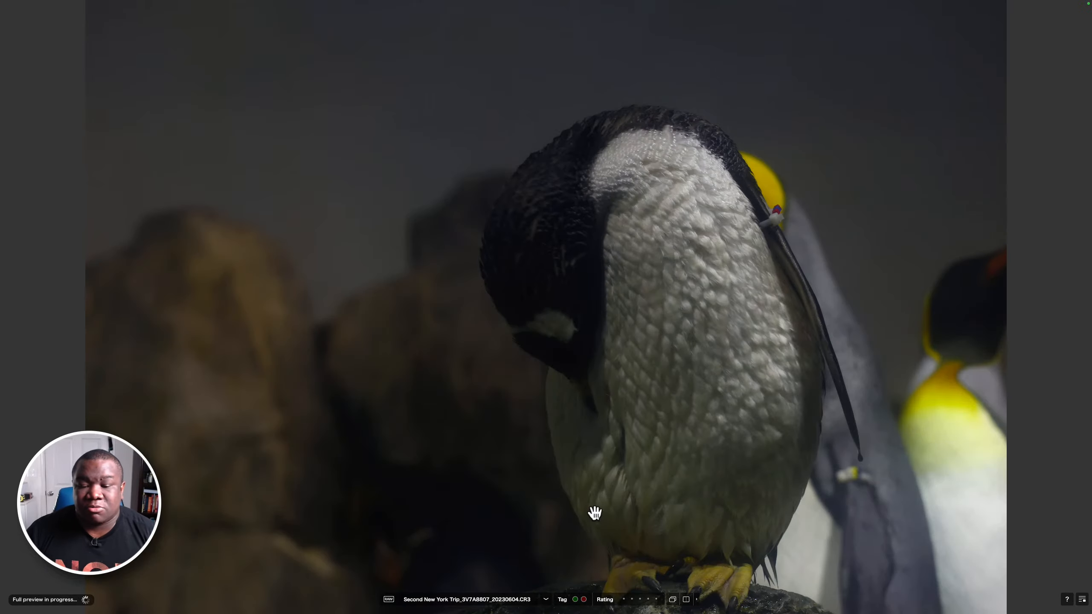
key("Right")
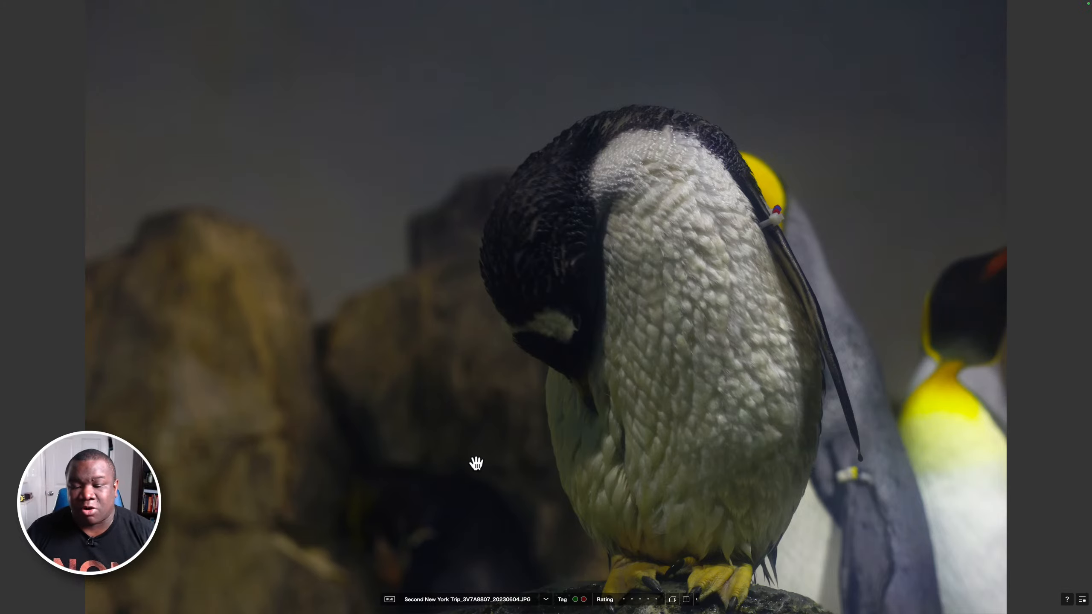
key("Escape")
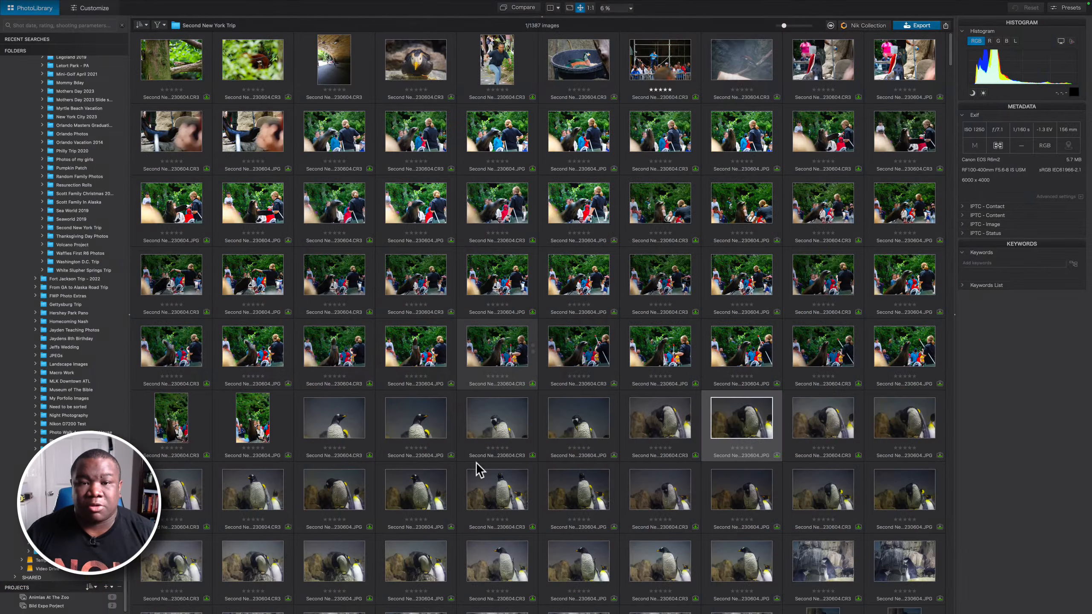
Filter the Second New York Trip folder to RAW images only and select the first penguin photo
left_click(159, 25)
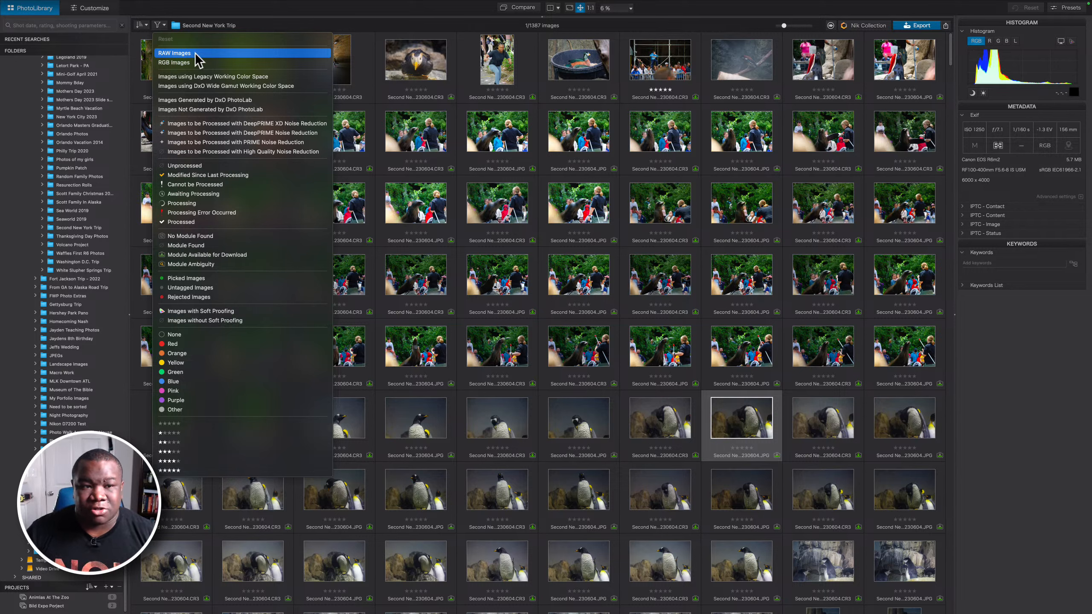
left_click(195, 53)
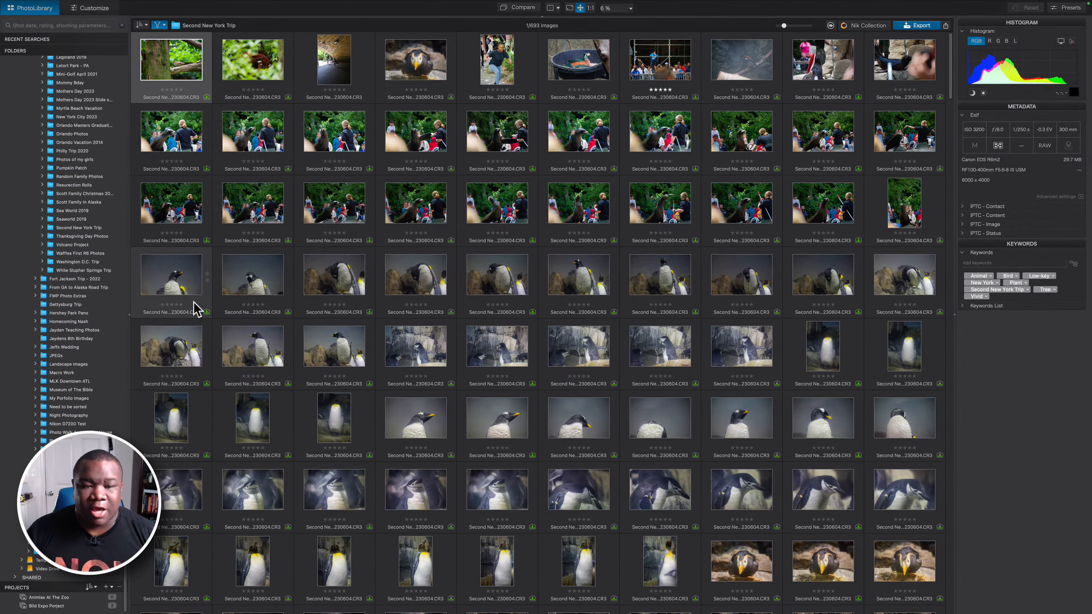
left_click(178, 294)
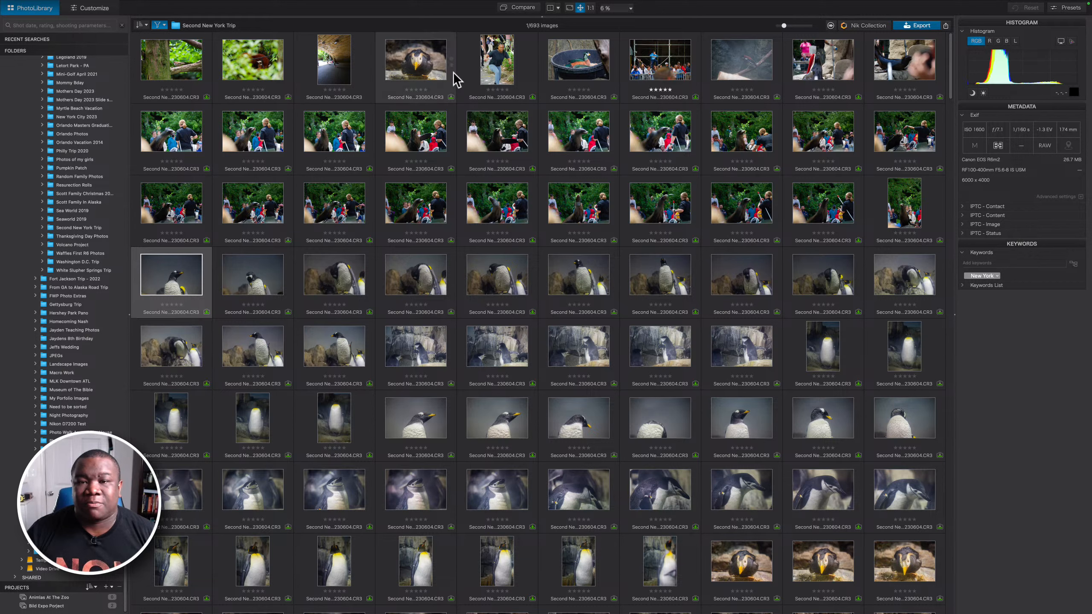
Review the penguin RAW photos full screen from 3V7A8805 to 3V7A8808, tagging those two as picked
left_click(568, 8)
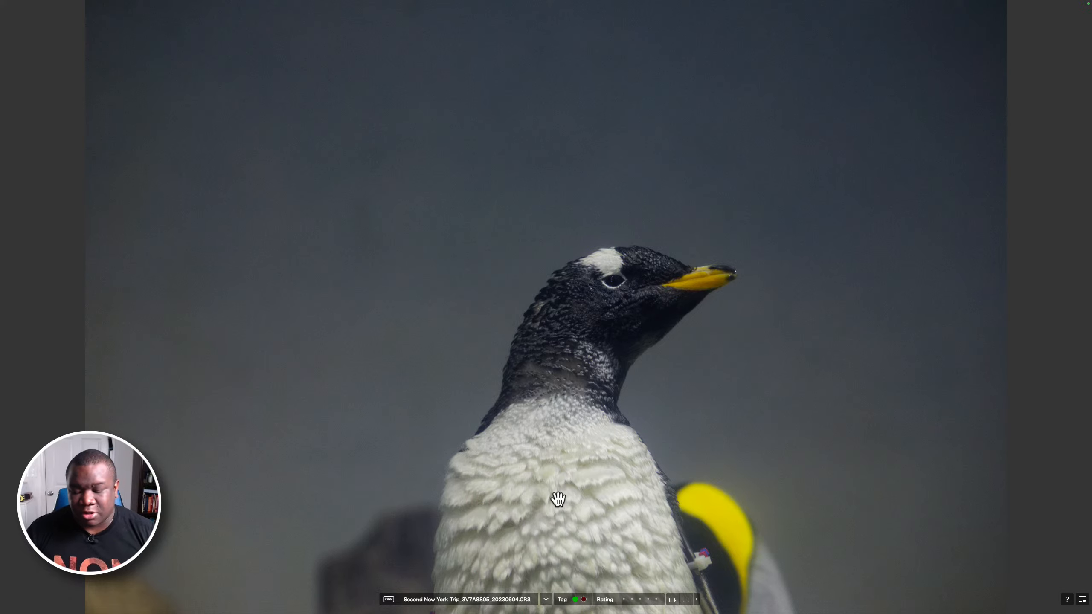
key("Right")
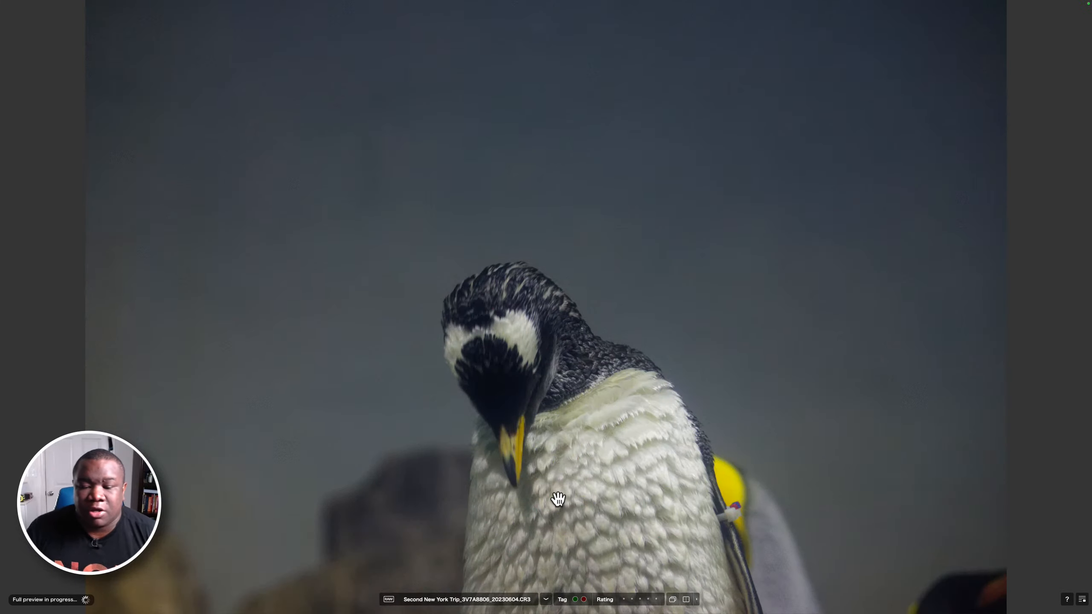
key("Right")
key("Right")
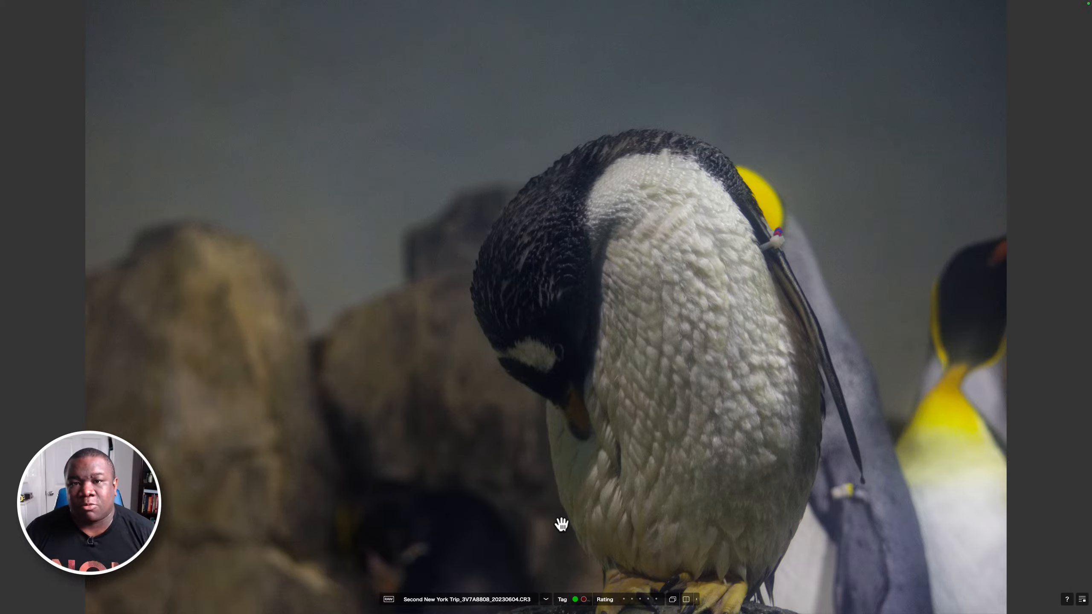
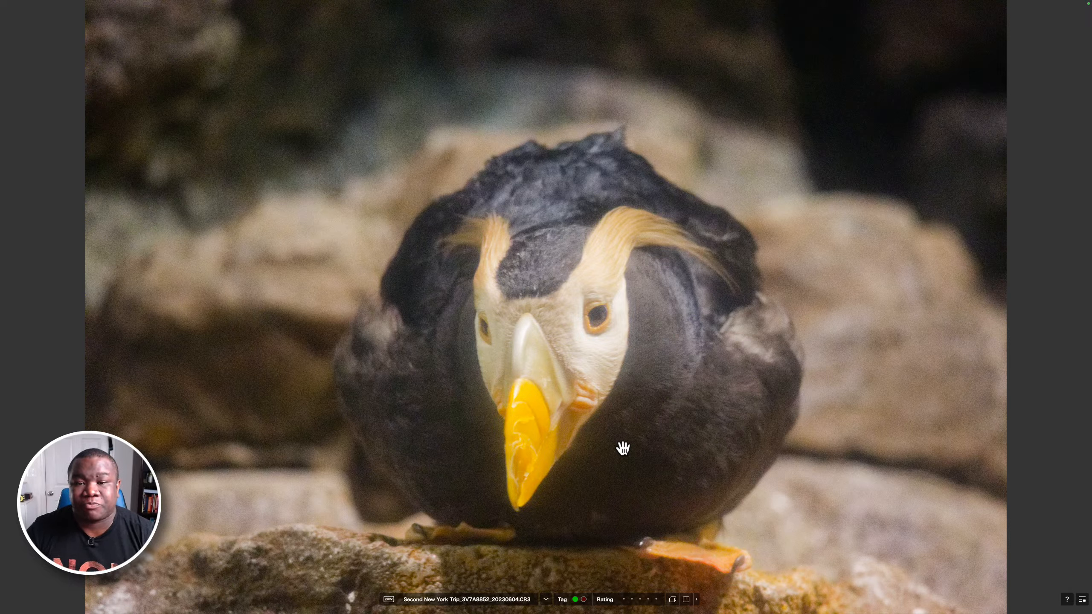
Go through the puffin close-ups up to 3V7A8859, tagging 3V7A8855, 3V7A8856 and 3V7A8859 as picked
key("Right")
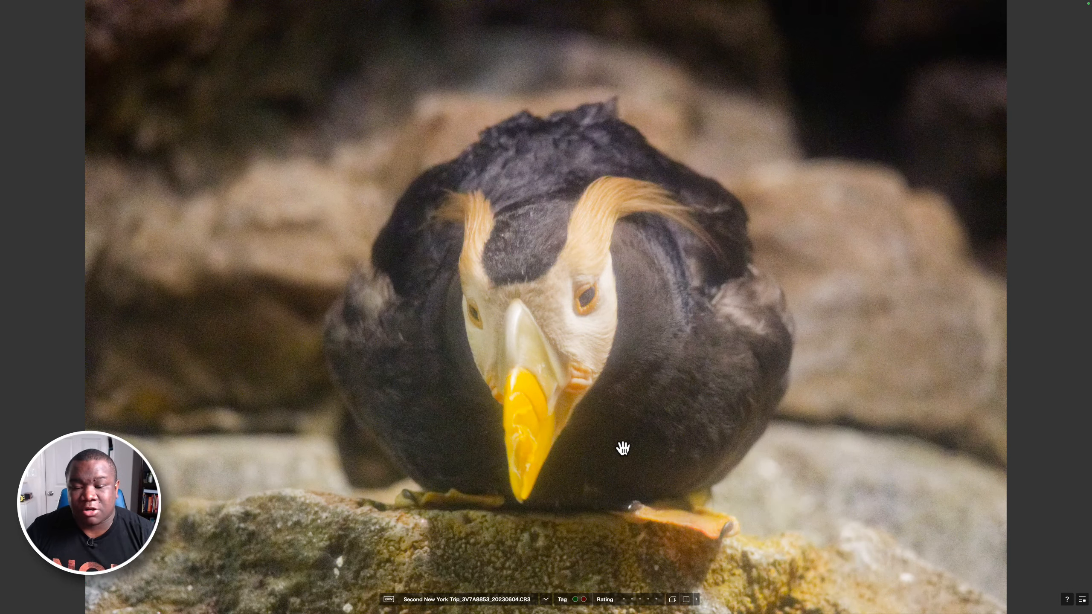
key("Right")
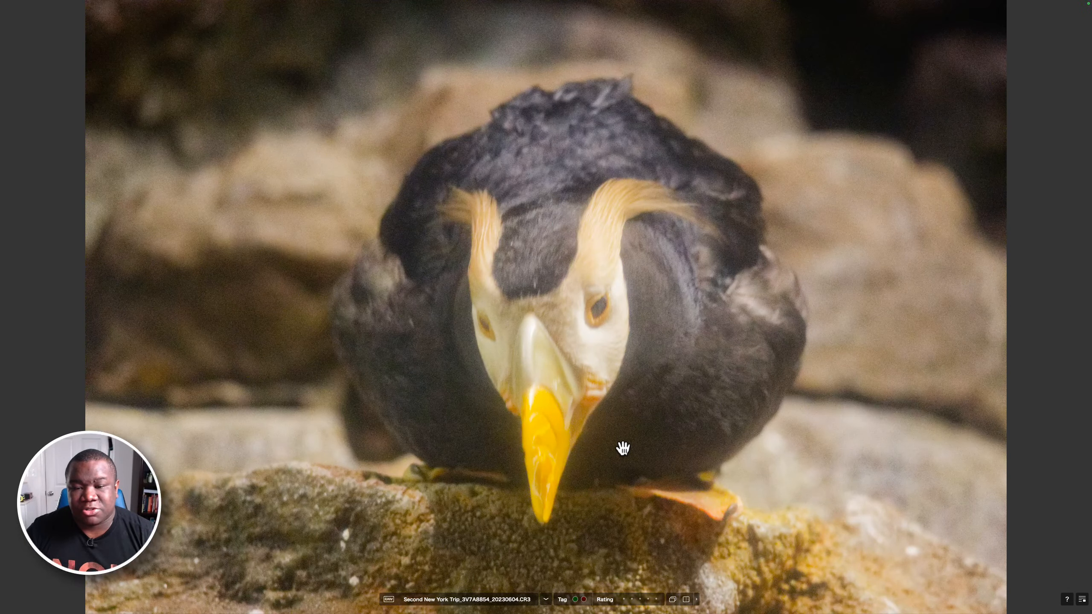
key("Right")
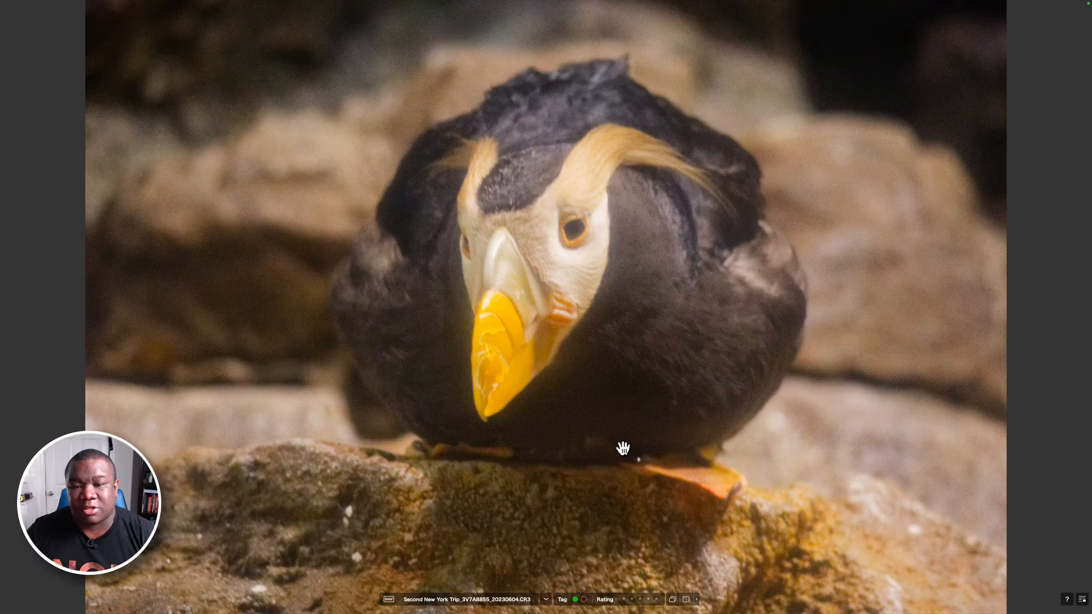
key("Right")
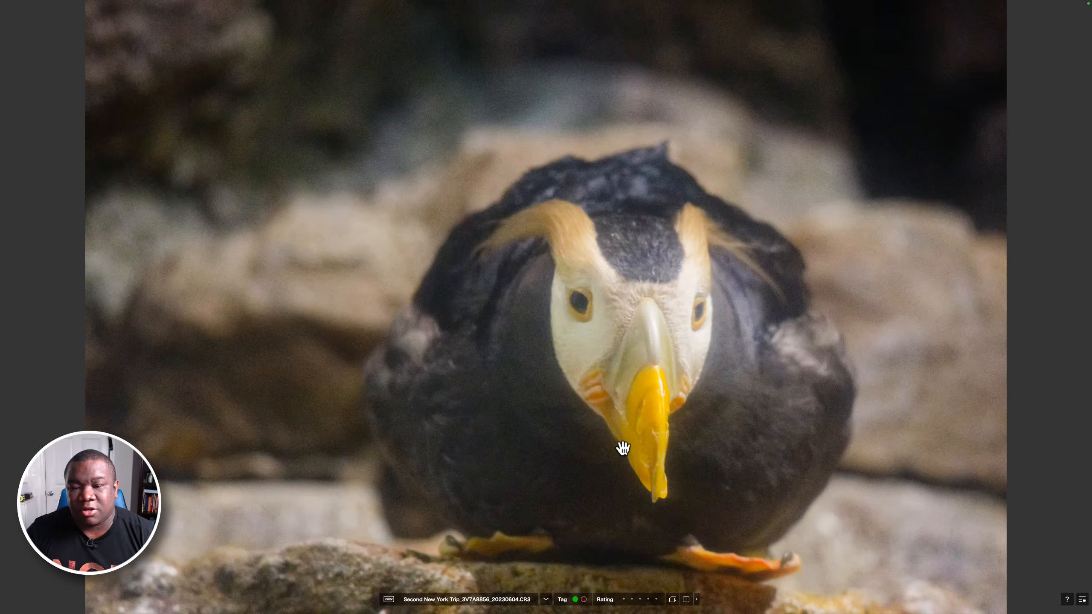
key("Right")
key("Right")
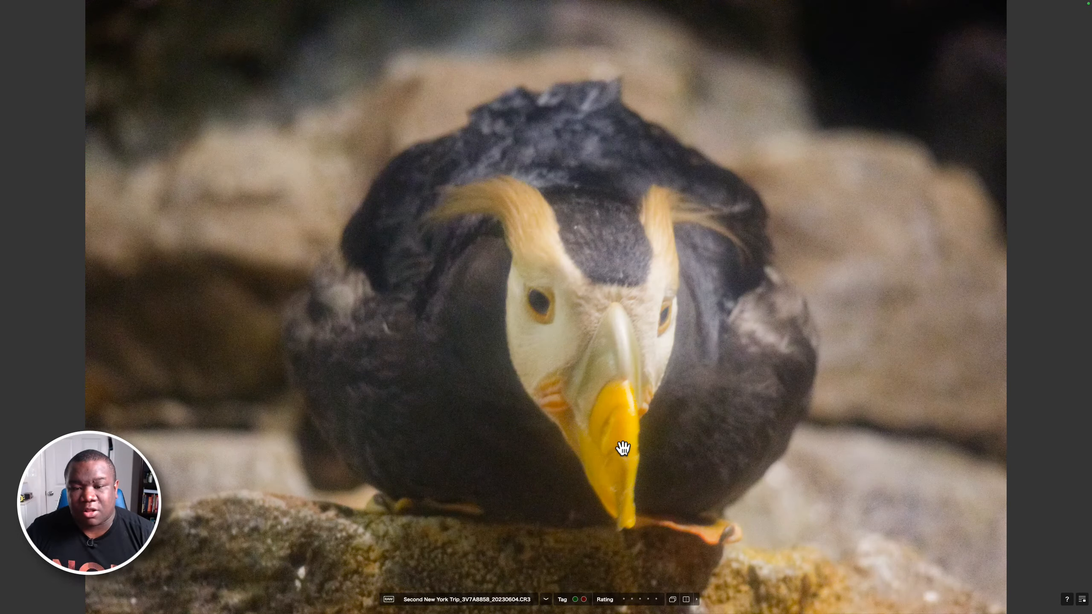
key("Right")
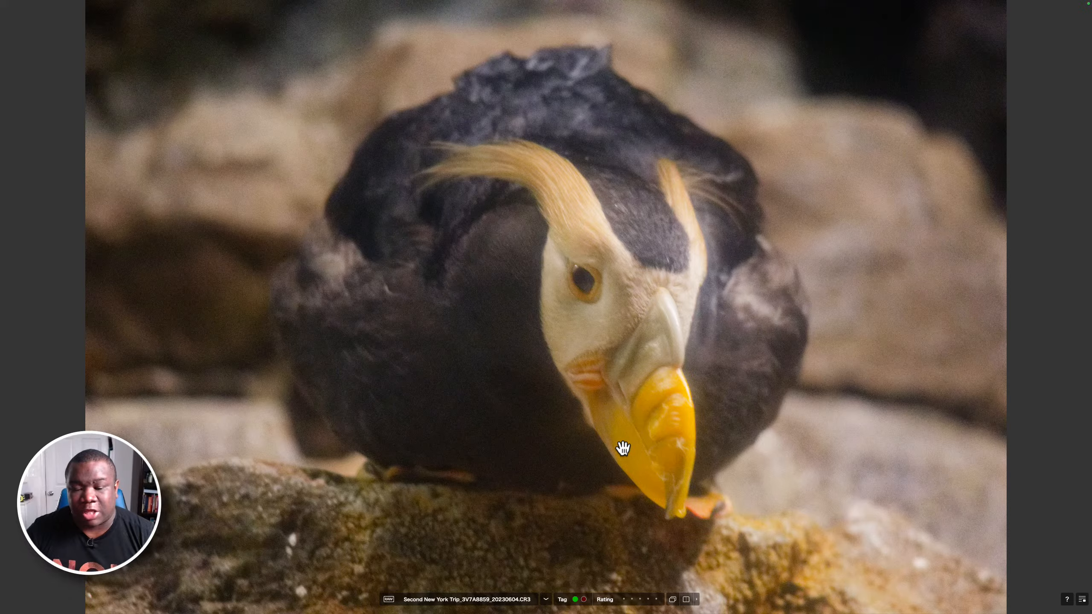
Tag the wider puffin shot 3V7A8860 as picked and compare it with the preceding close-up
key("Right")
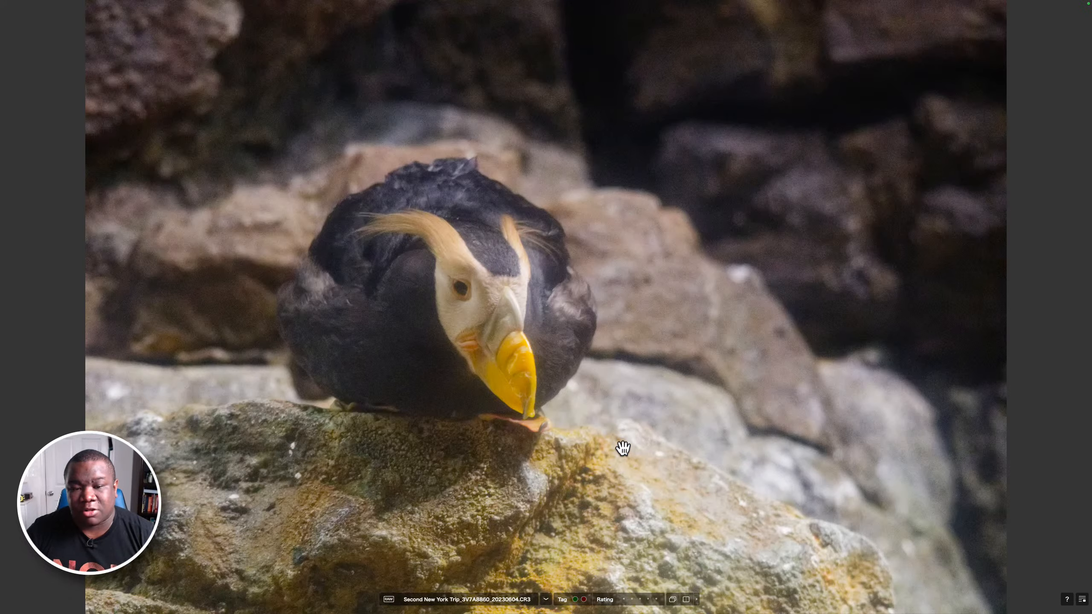
key("p")
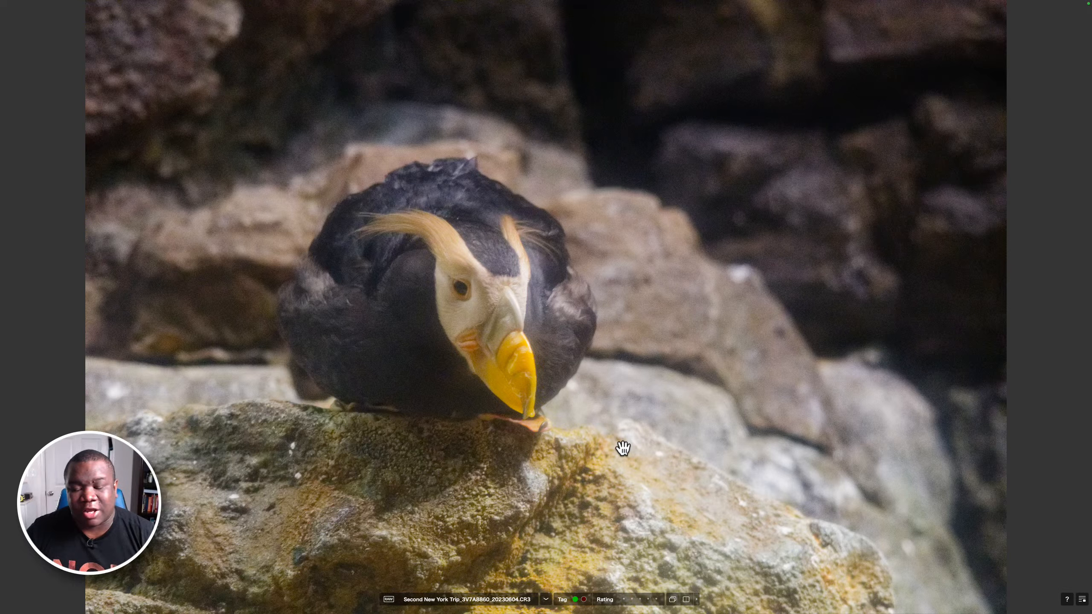
key("Left")
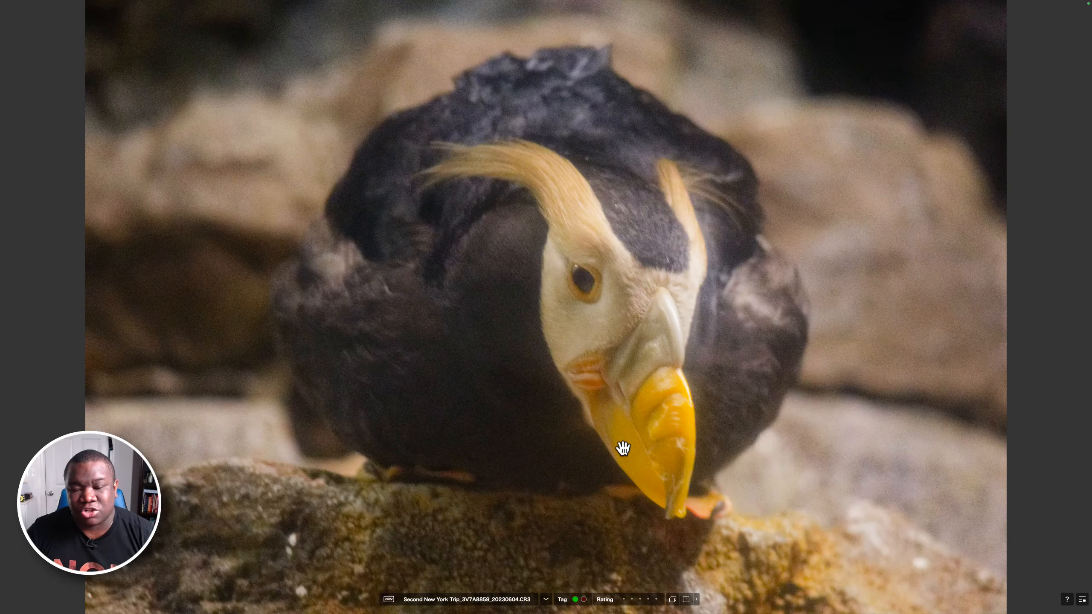
key("Right")
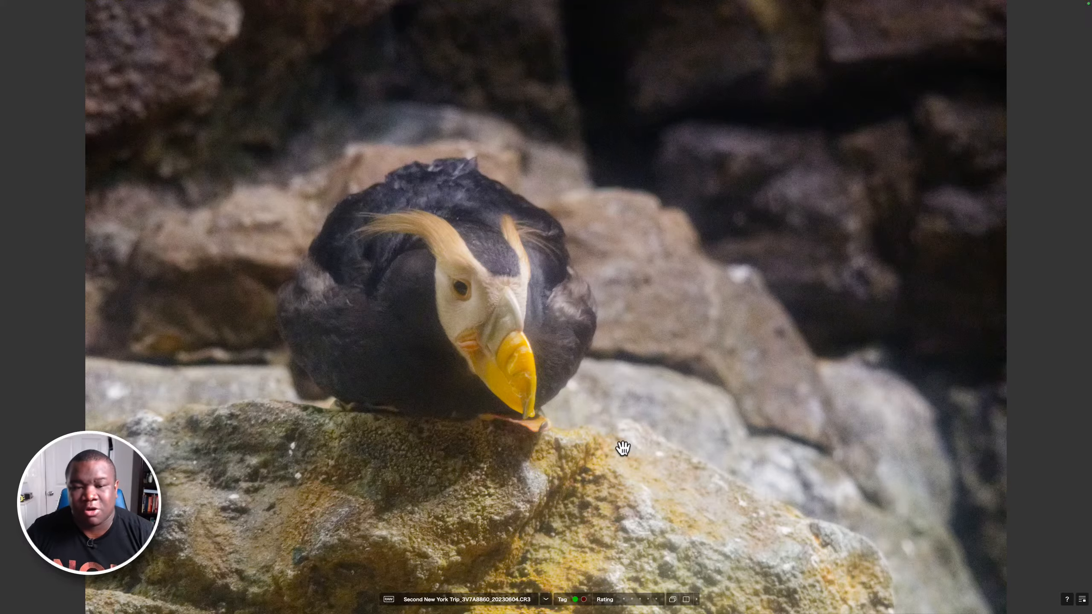
key("Left")
key("Right")
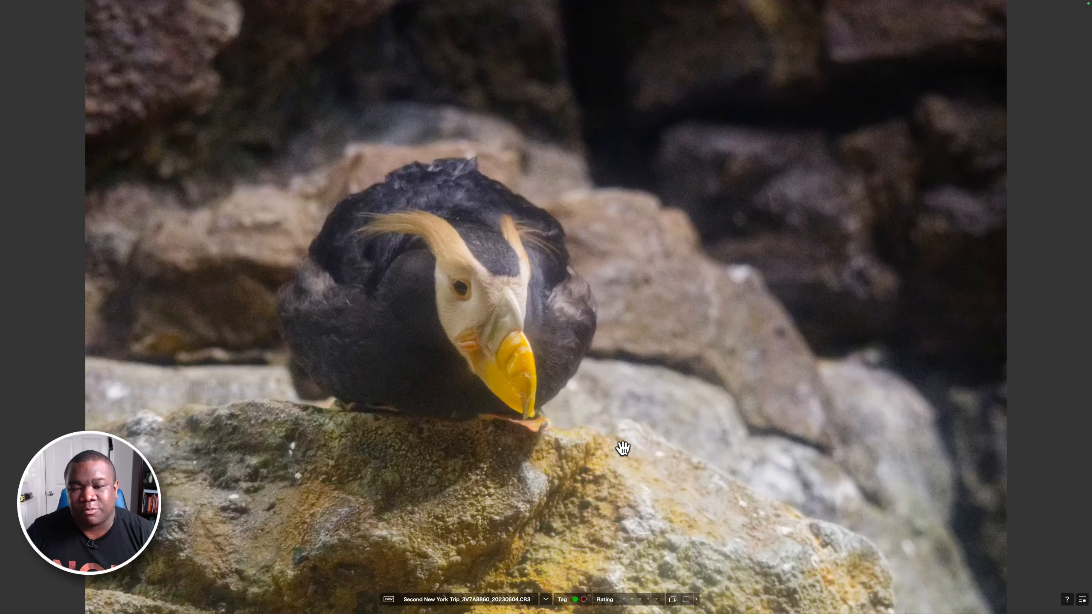
Review the following puffin photos up to 3V7A8867, tagging the swimming puffin 3V7A8866 as picked
key("Right")
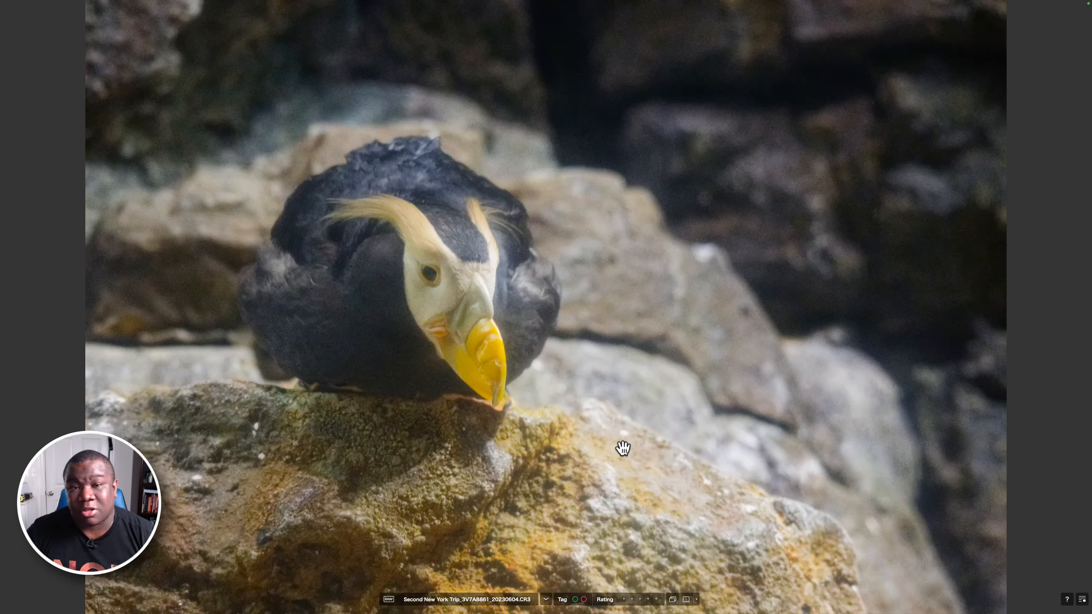
key("Right")
key("Right")
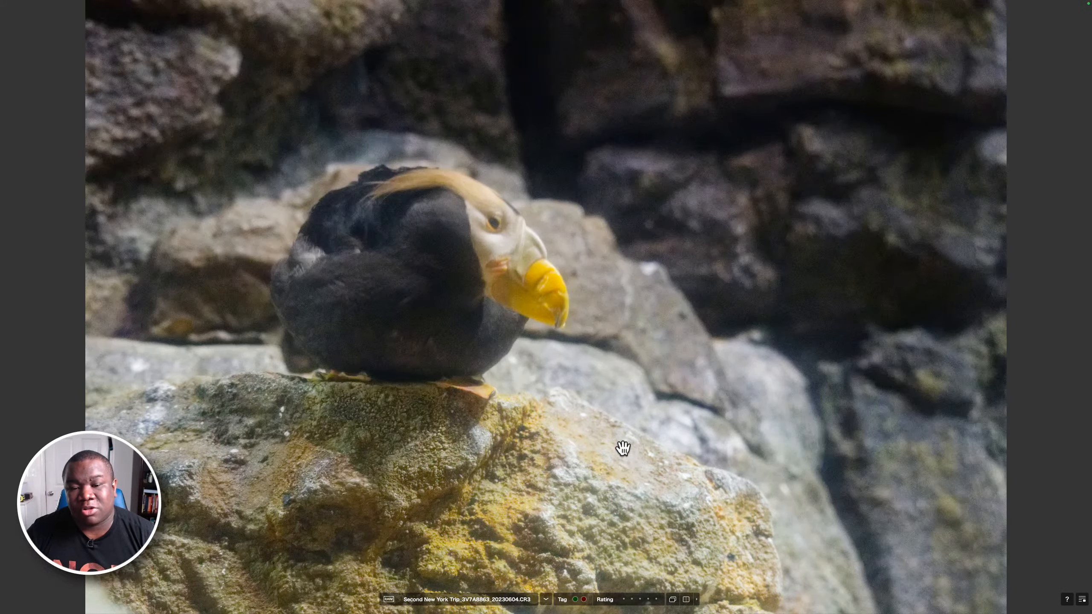
key("Right")
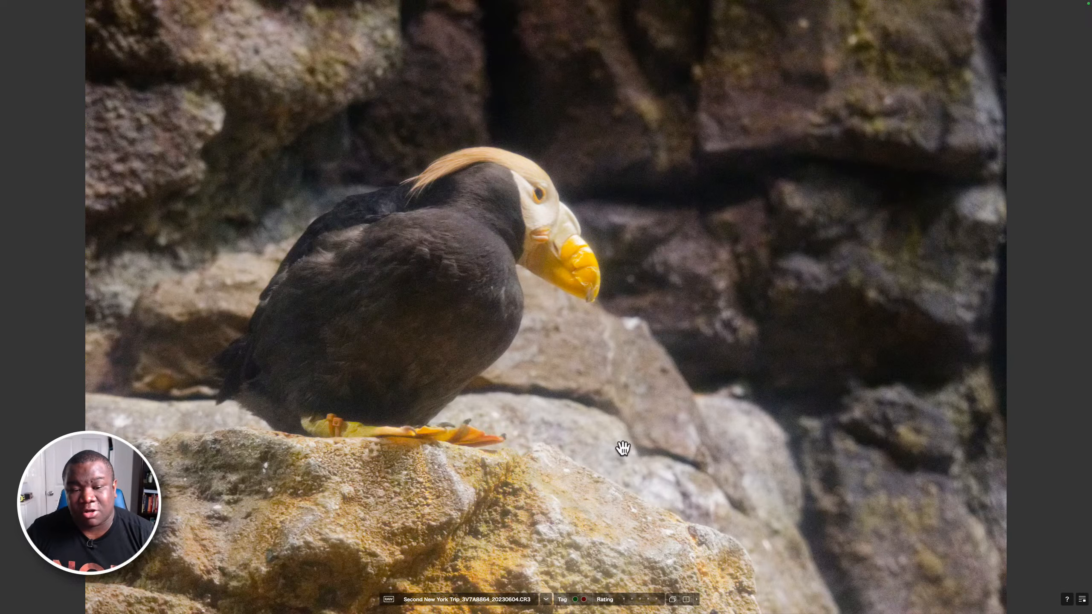
key("Right")
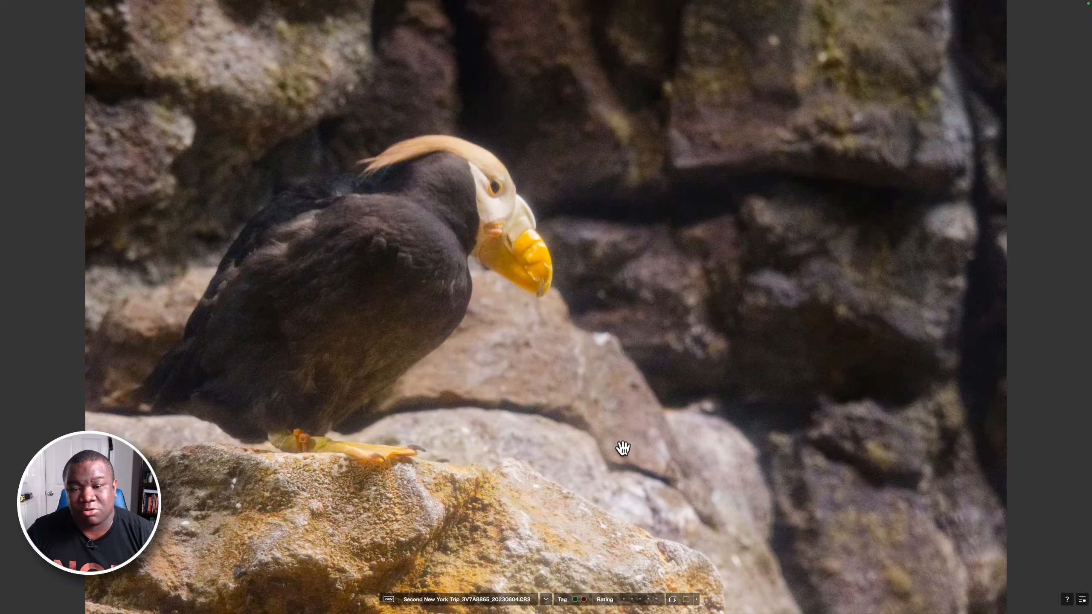
key("Right")
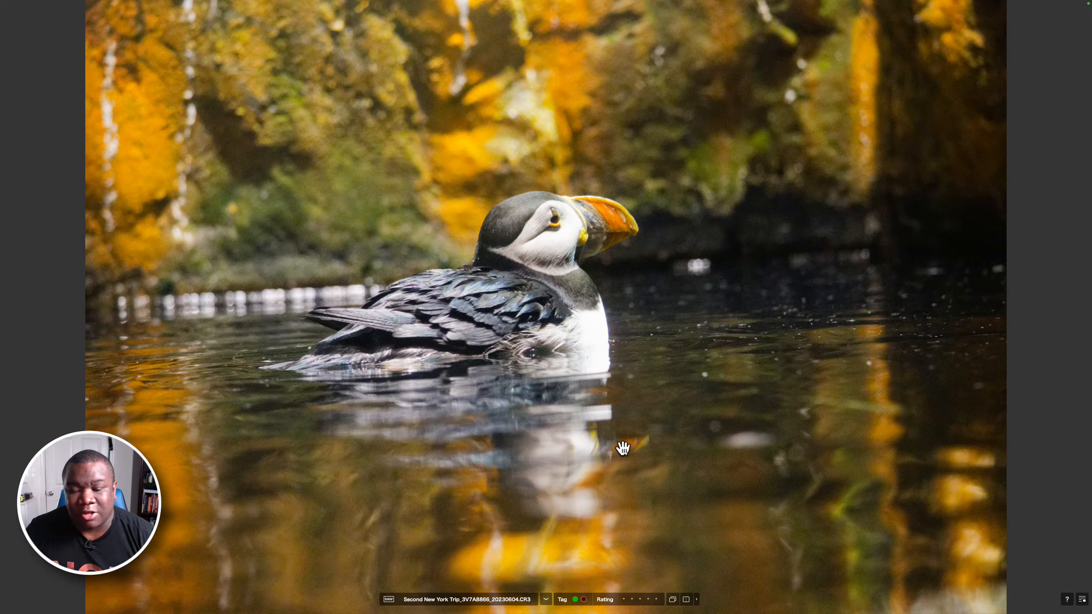
key("Right")
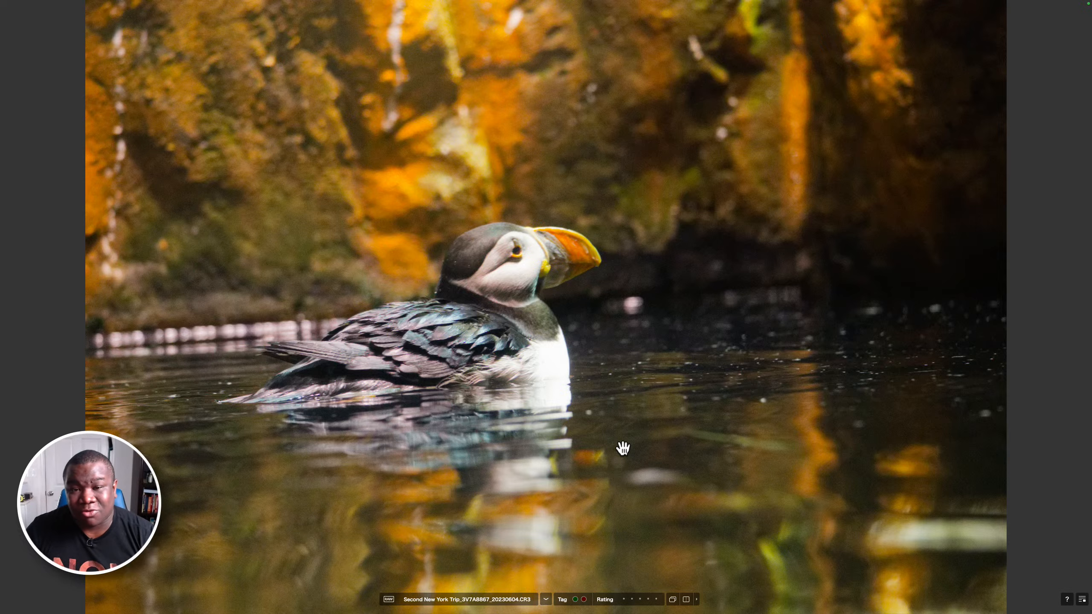
Review the swimming puffin photos from 3V7A8868 to 3V7A8873, tagging 3V7A8869 and 3V7A8871 as picked
key("Right")
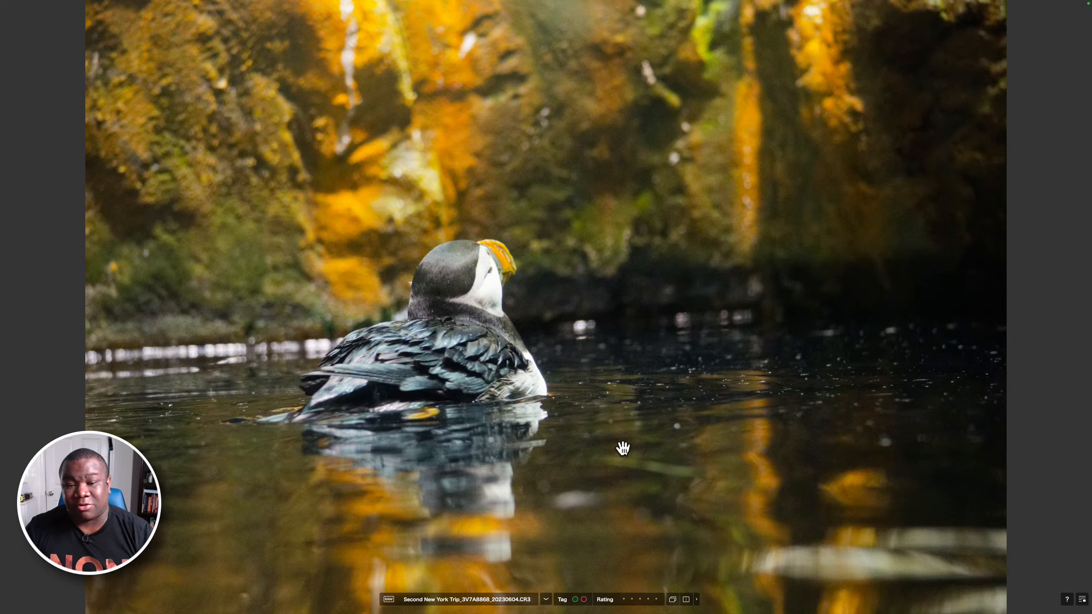
key("Right")
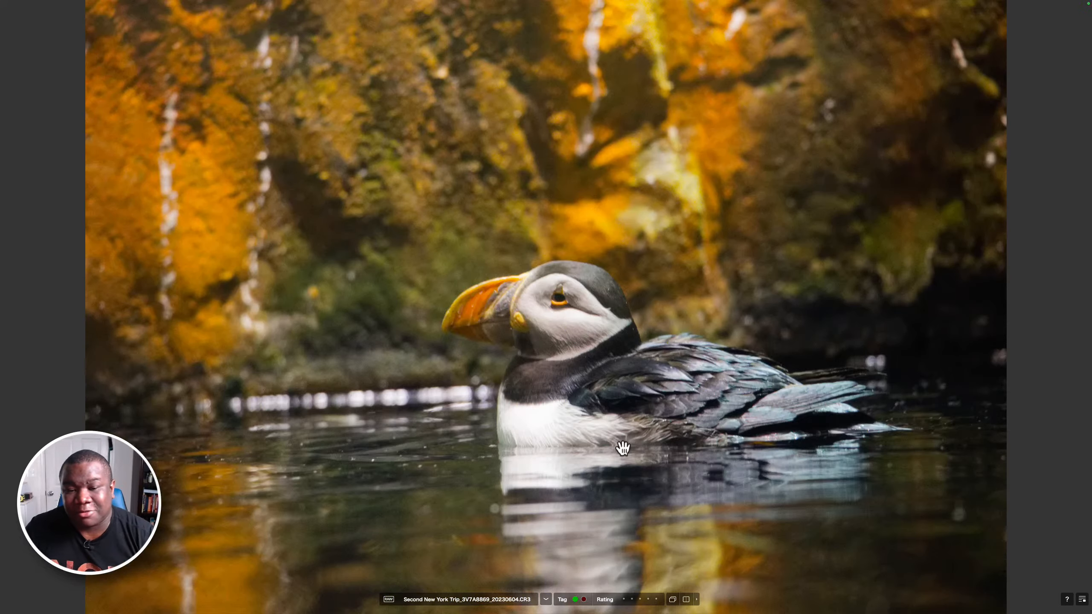
key("Right")
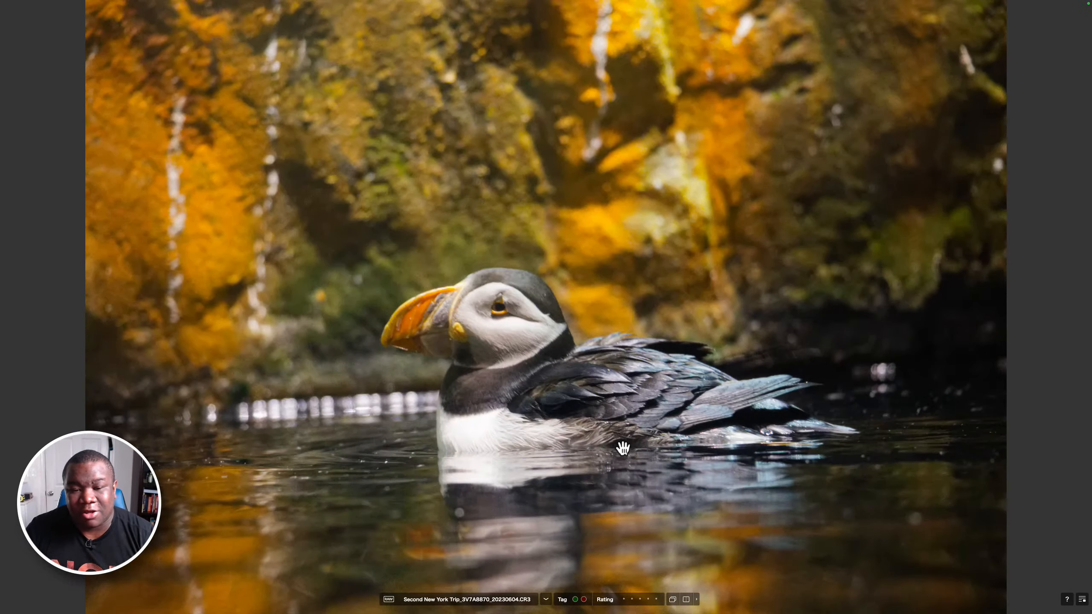
key("Right")
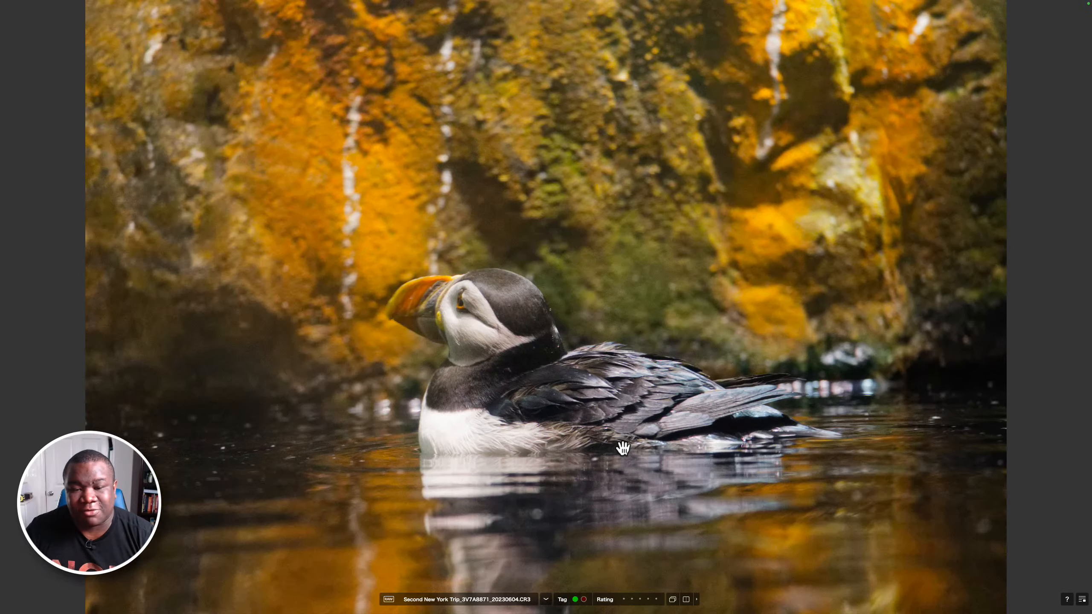
key("Right")
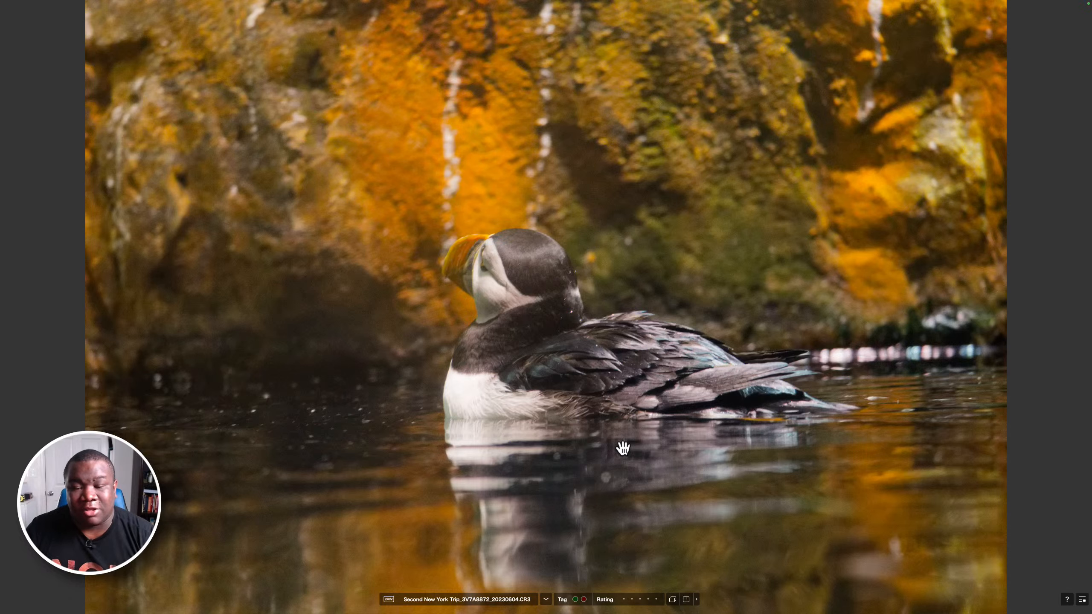
key("Right")
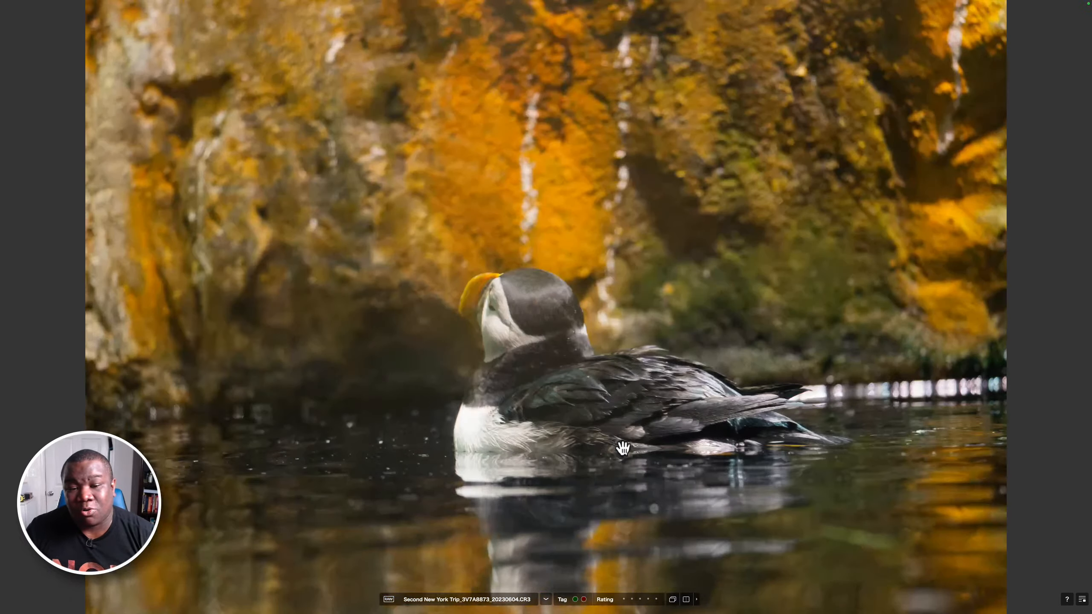
Go through the darker, hazy puffin shots from 3V7A8874 to 3V7A8881, tagging 3V7A8876 and 3V7A8881 as picked
key("Right")
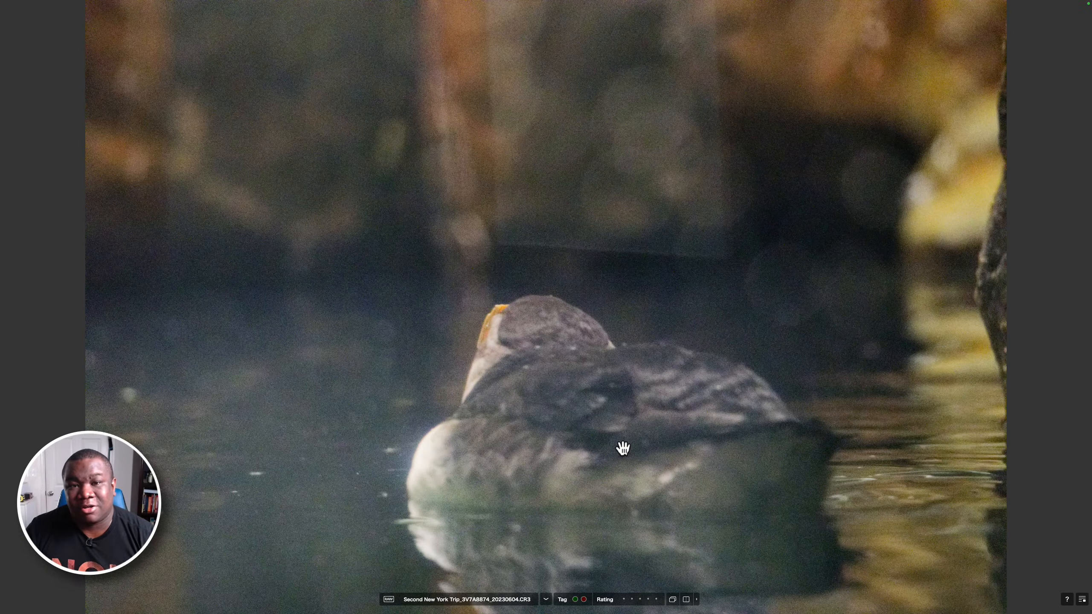
key("Right")
key("Right")
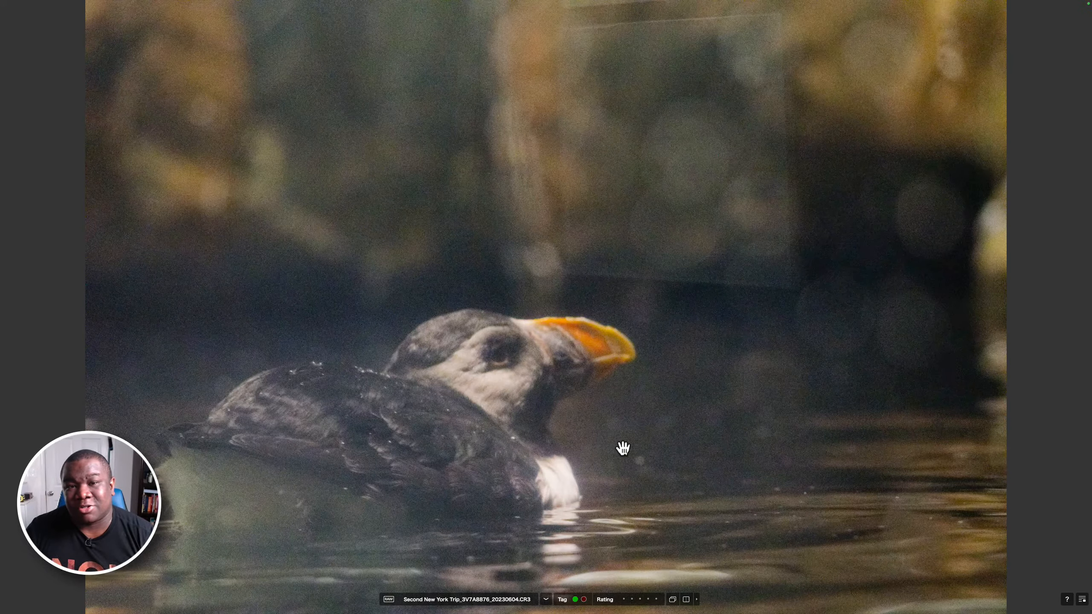
key("Right")
key("Right")
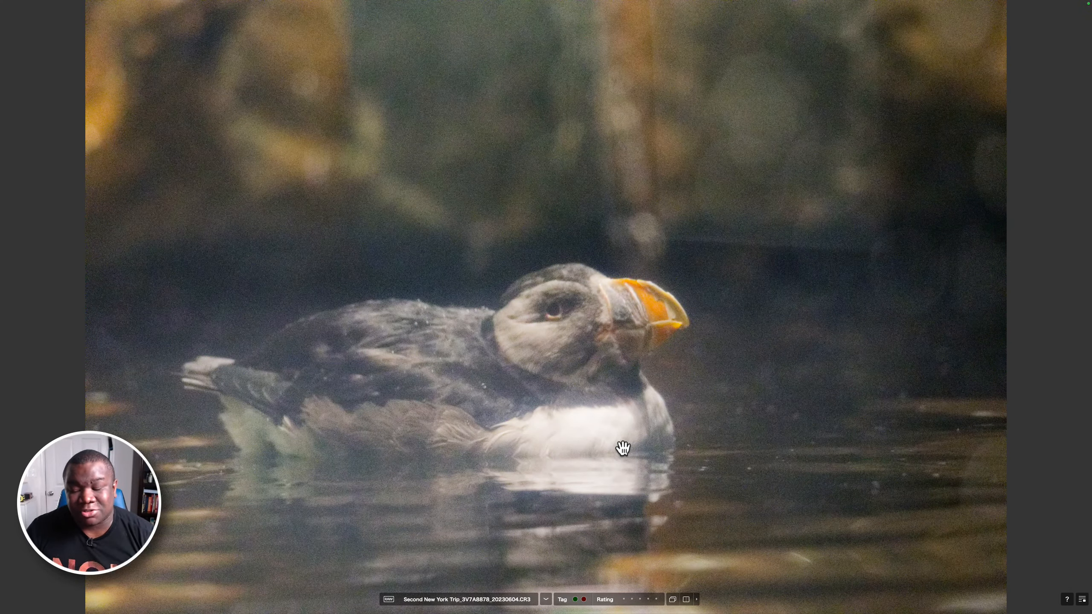
key("Right")
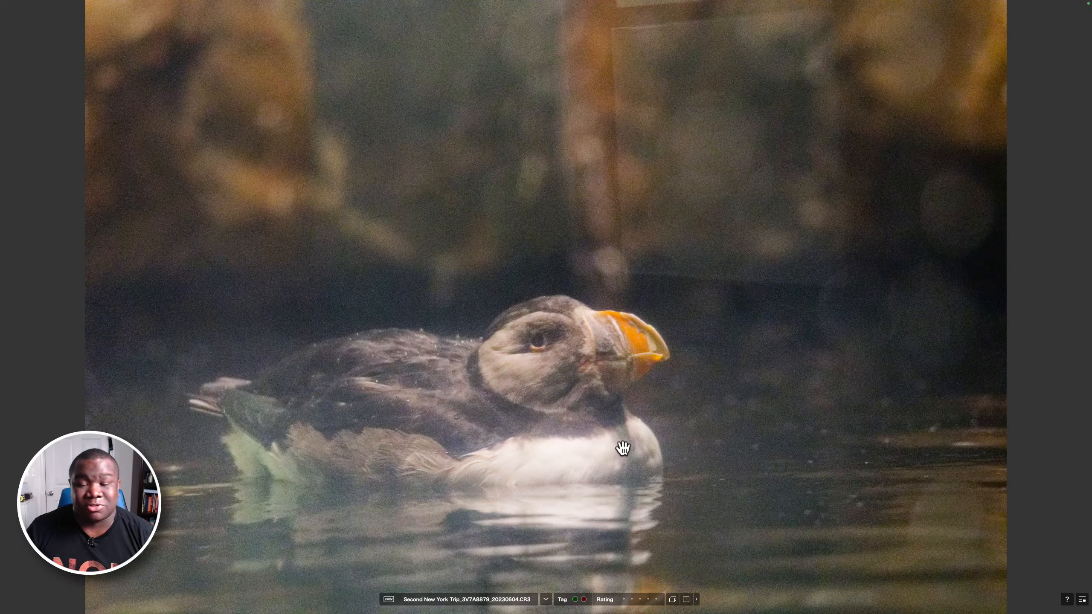
key("Right")
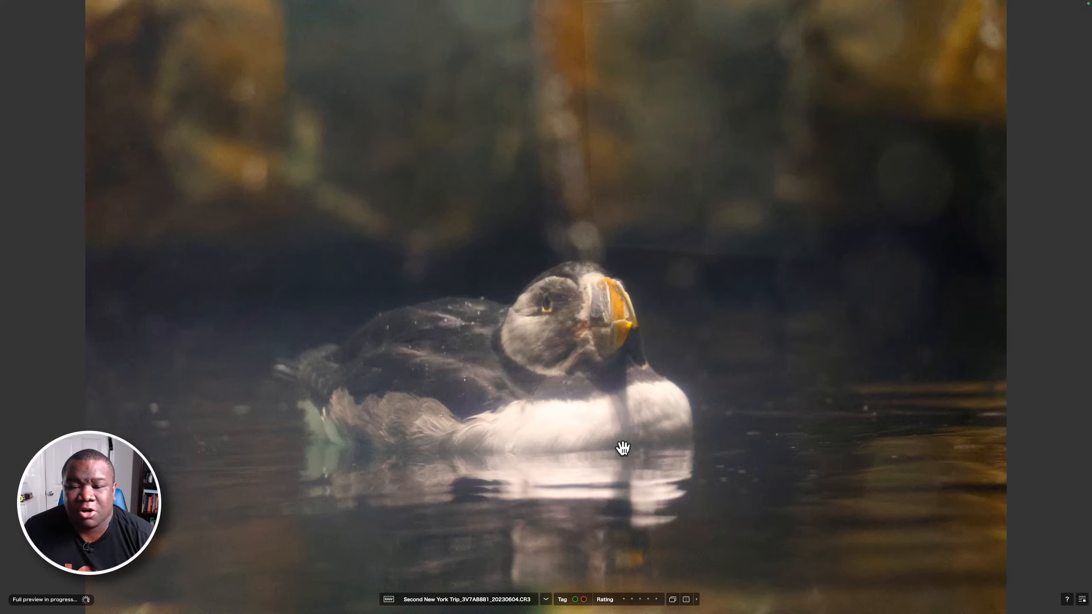
key("Right")
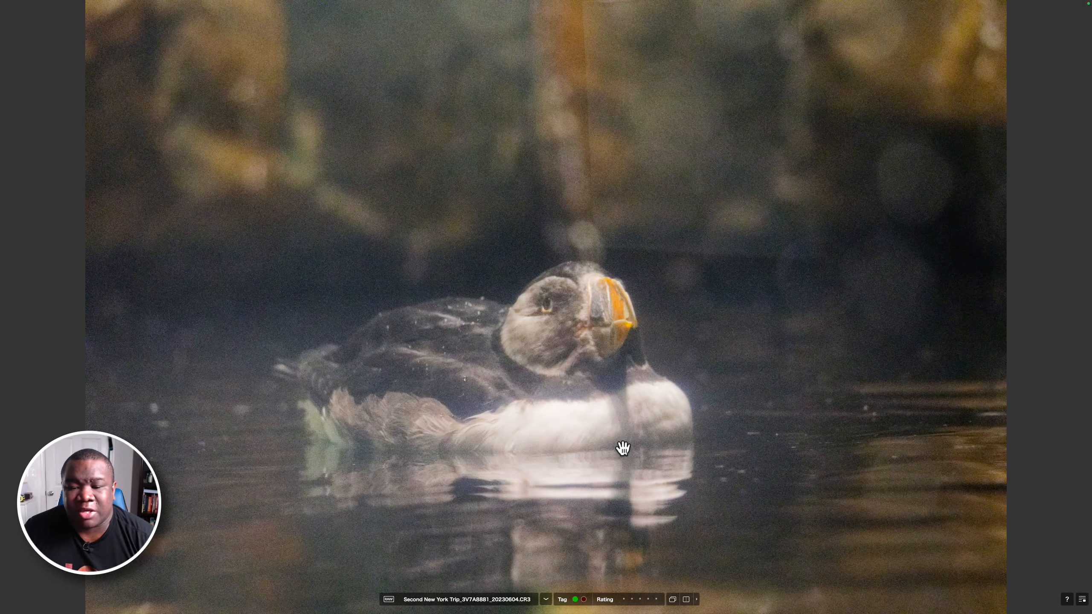
Review the close-ups of the resting bear behind glass up to 3V7A8887, tagging 3V7A8884 as picked
key("Right")
key("Right")
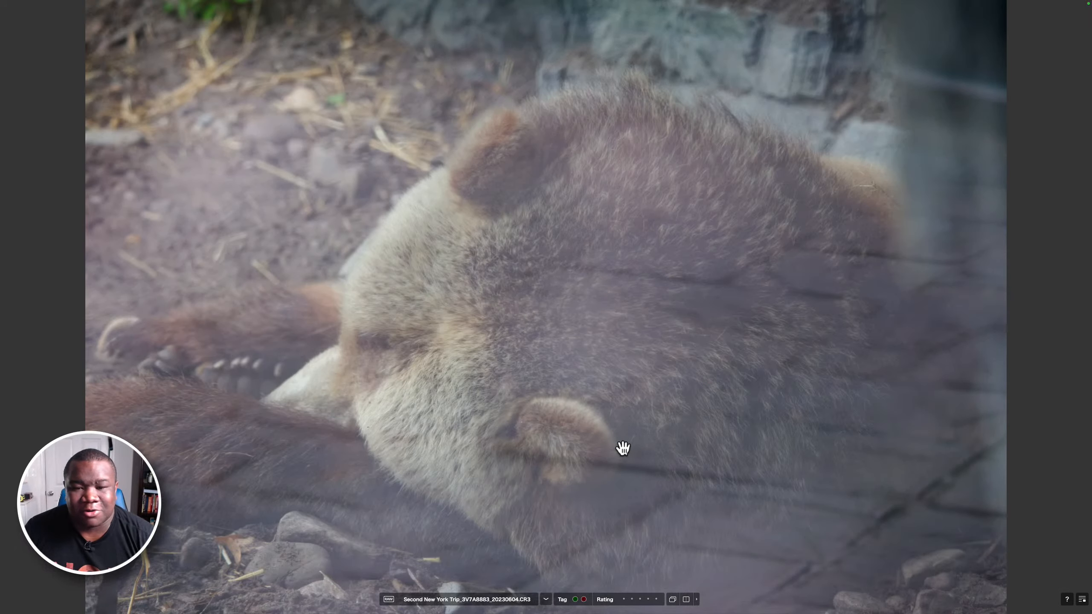
key("Right")
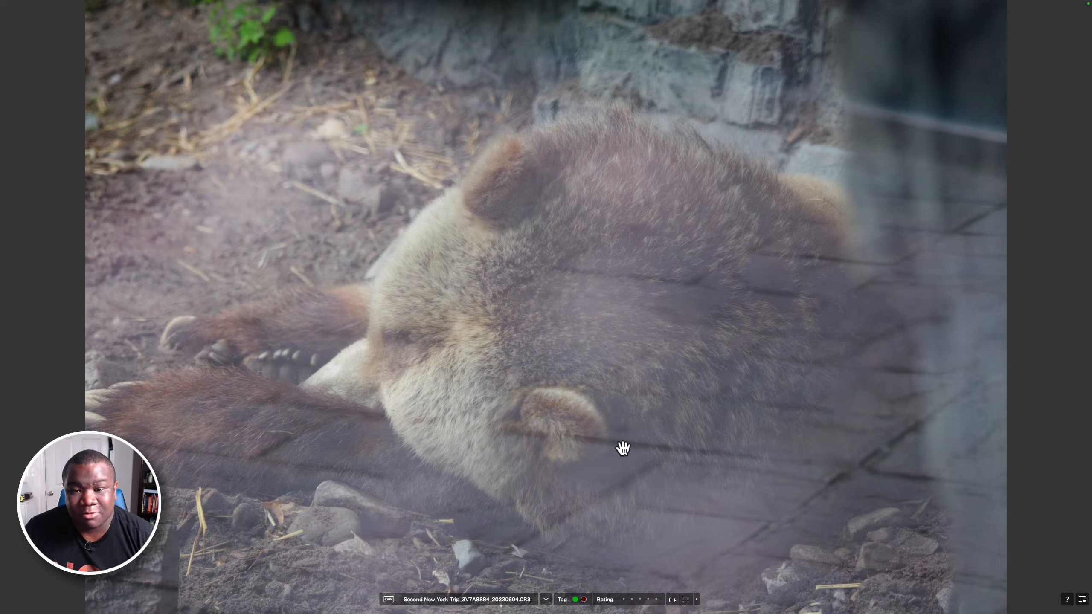
key("Right")
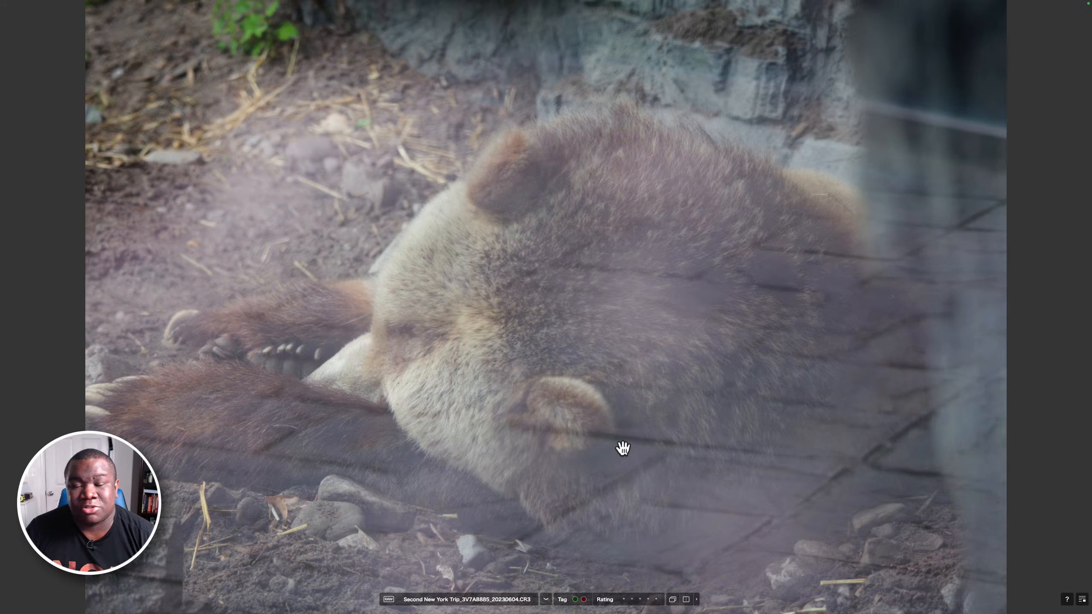
key("Right")
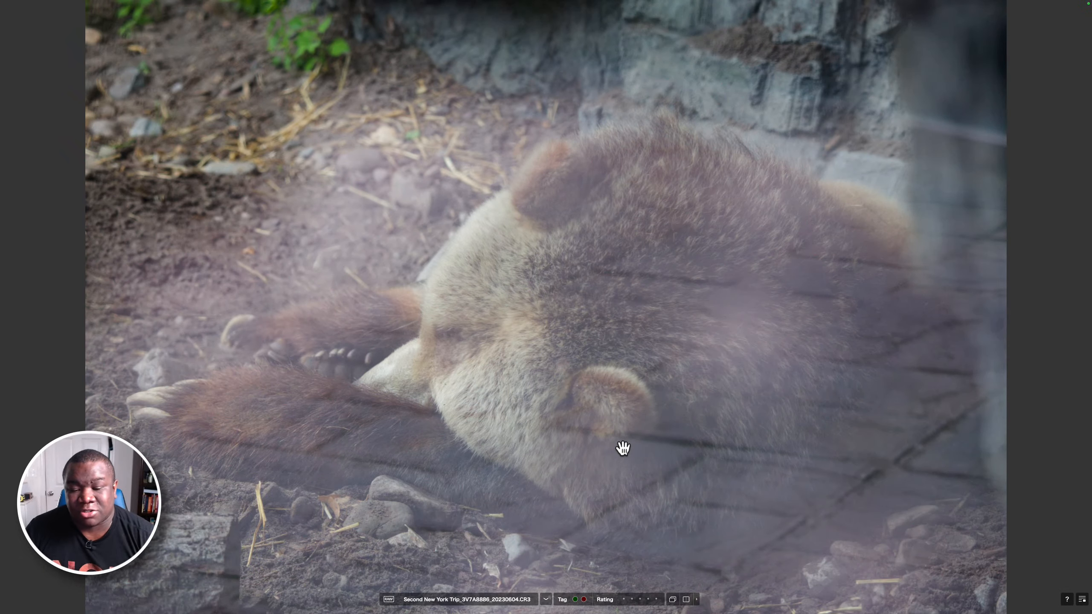
key("Right")
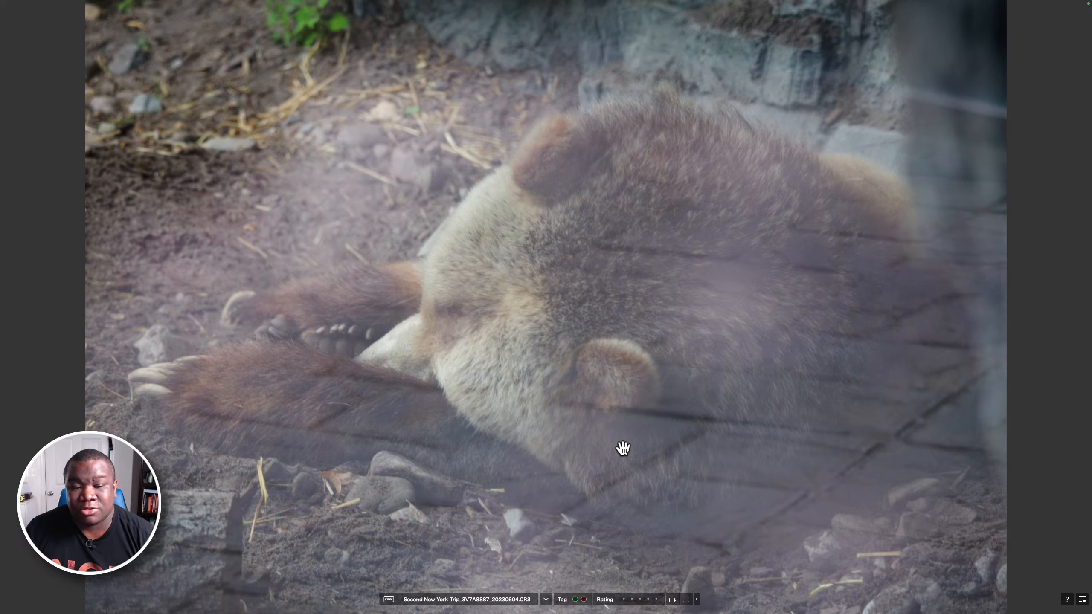
Examine the photos of the bear walking toward the camera, from 3V7A8888 to 3V7A8897
key("Right")
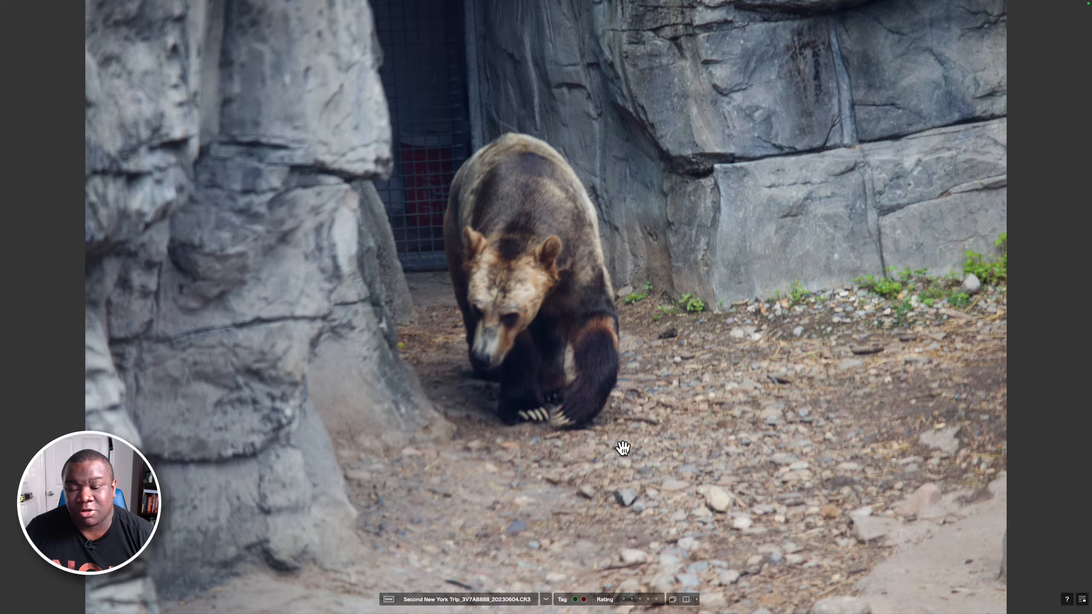
key("Right")
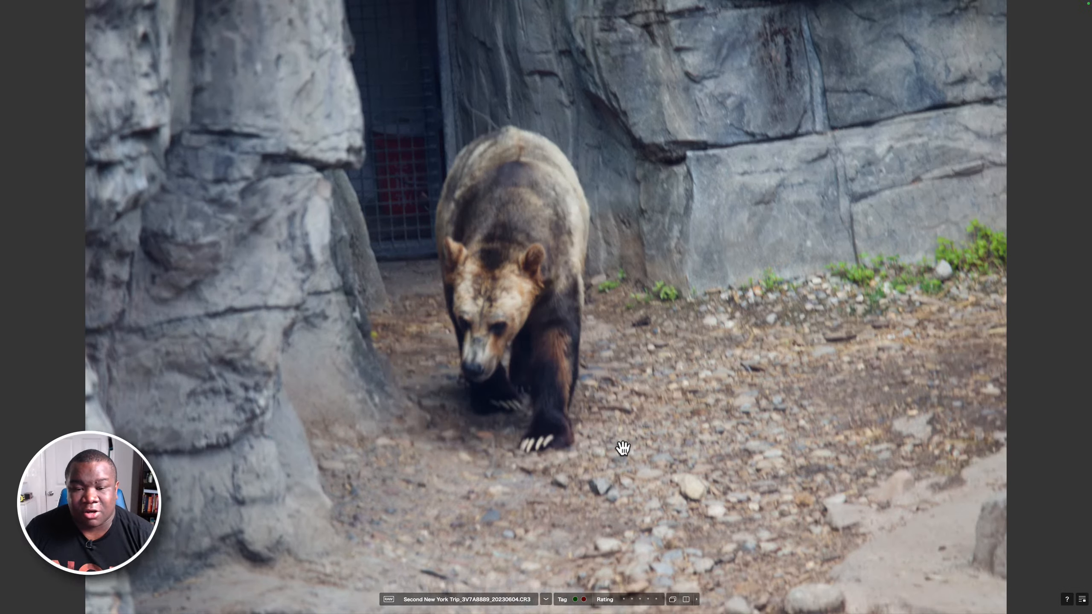
key("Right")
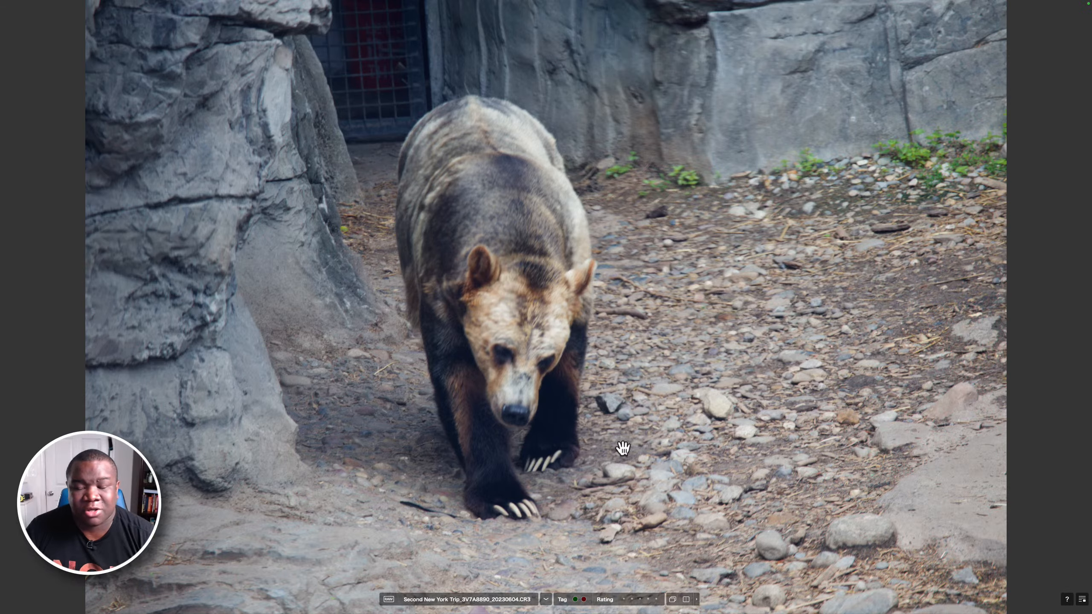
key("Right")
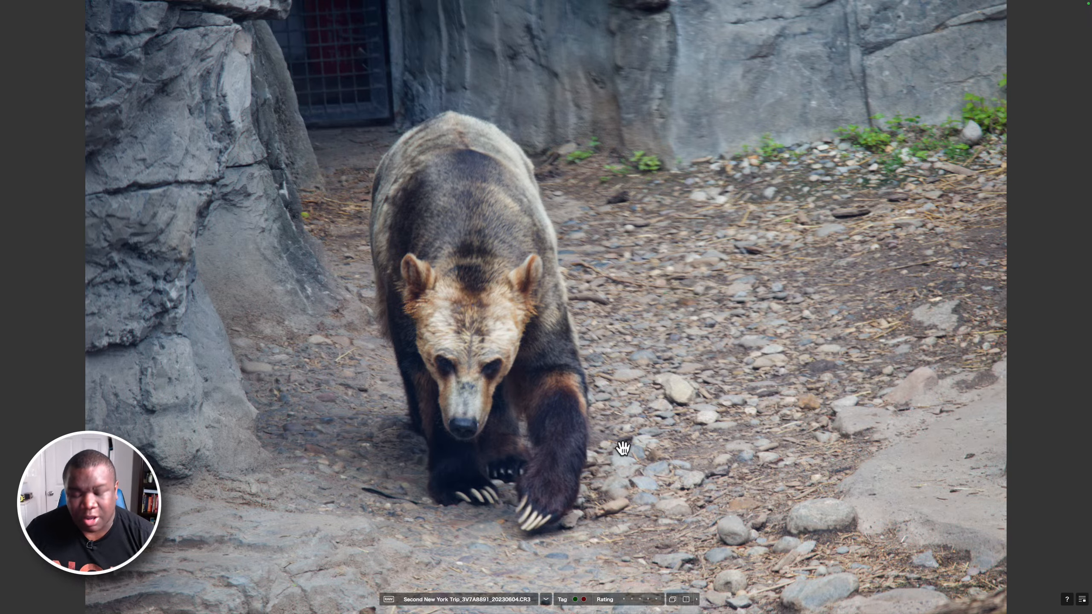
key("Right")
key("Right")
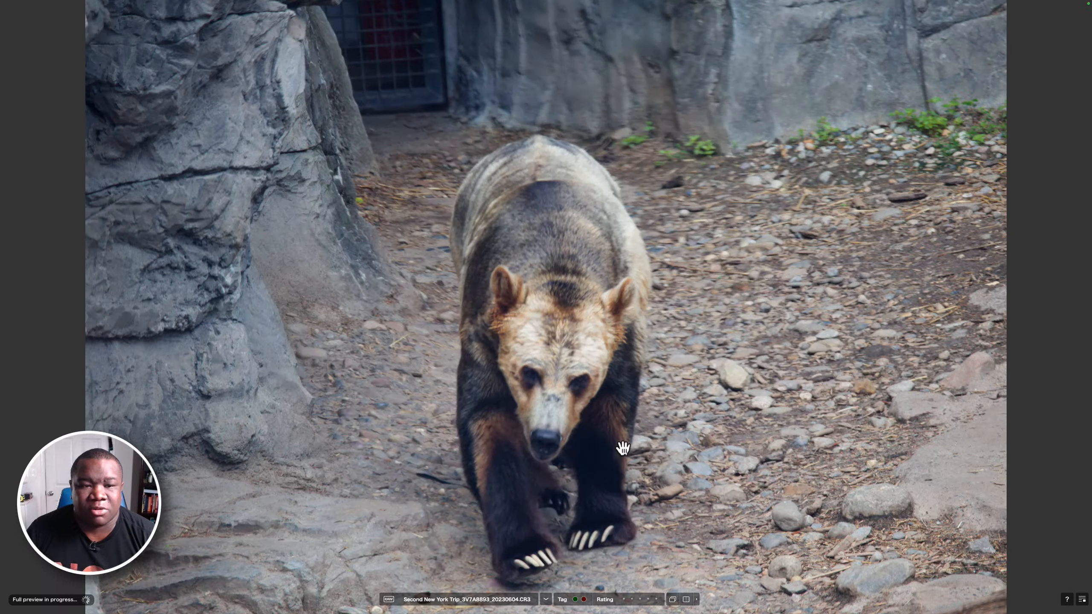
key("Right")
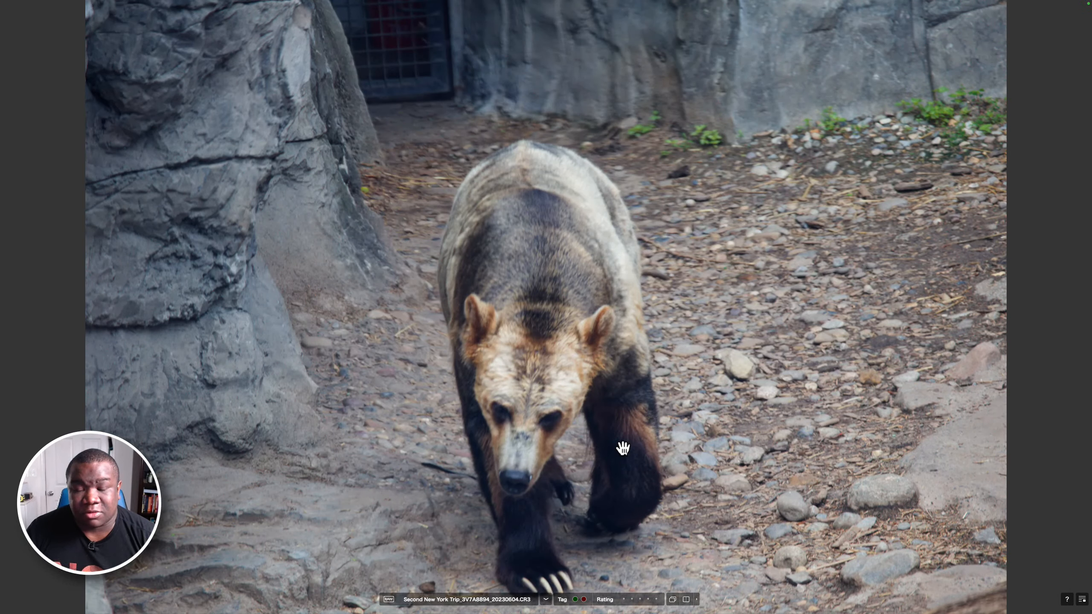
key("Right")
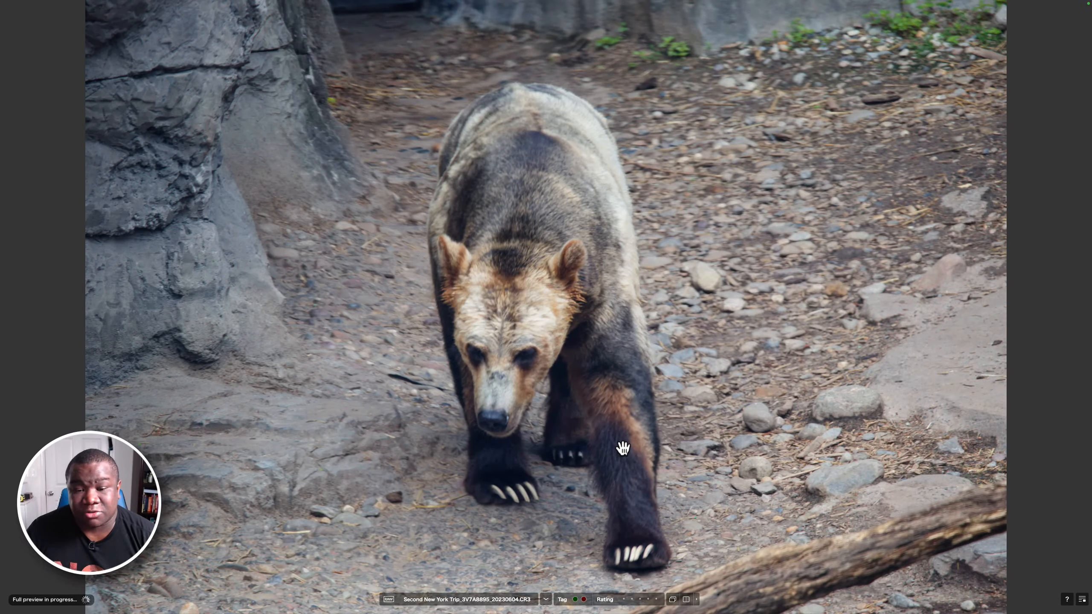
key("Right")
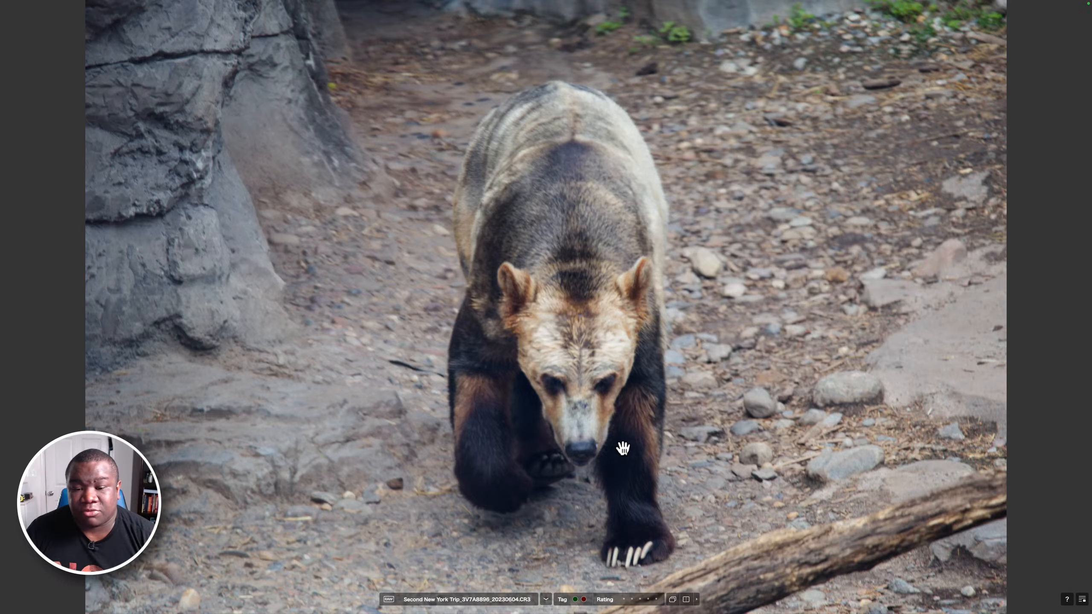
key("Right")
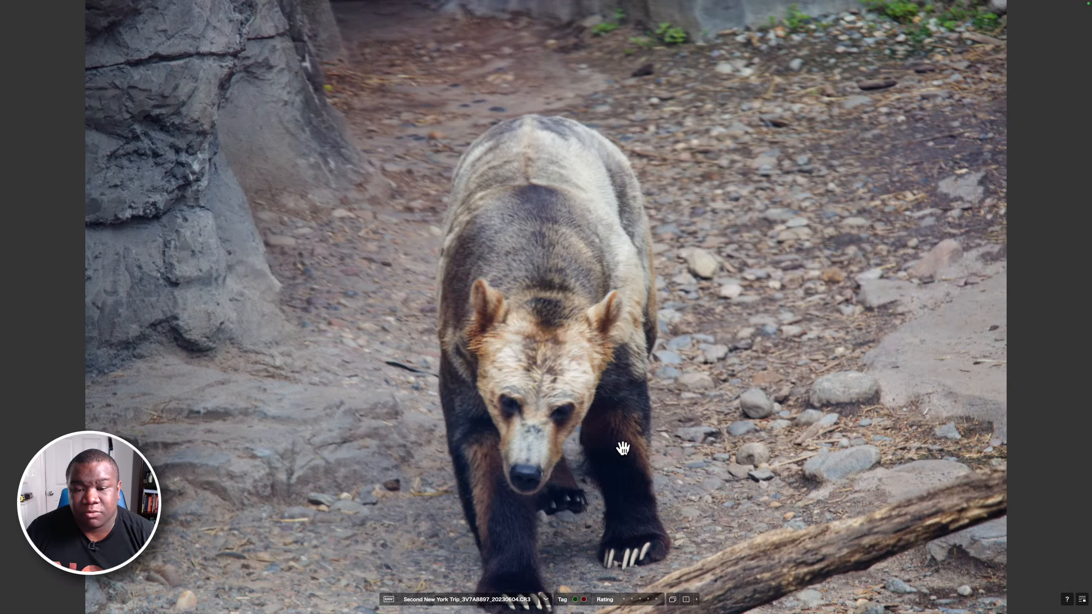
Tag the shot of the bear beside the log, 3V7A8898, as picked and review the photos through 3V7A8900
key("Right")
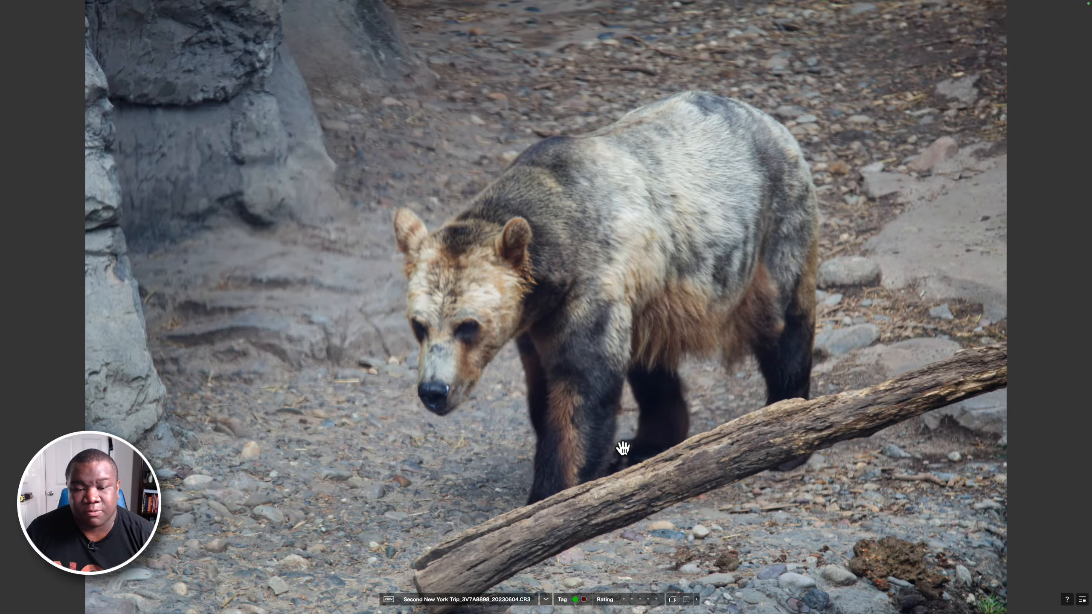
key("Right")
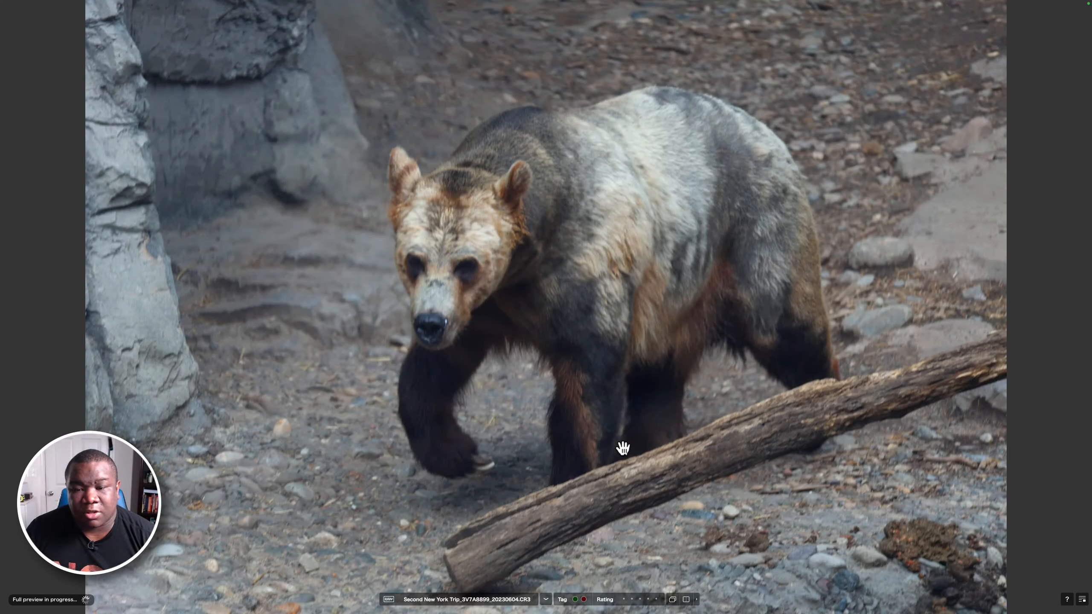
key("Right")
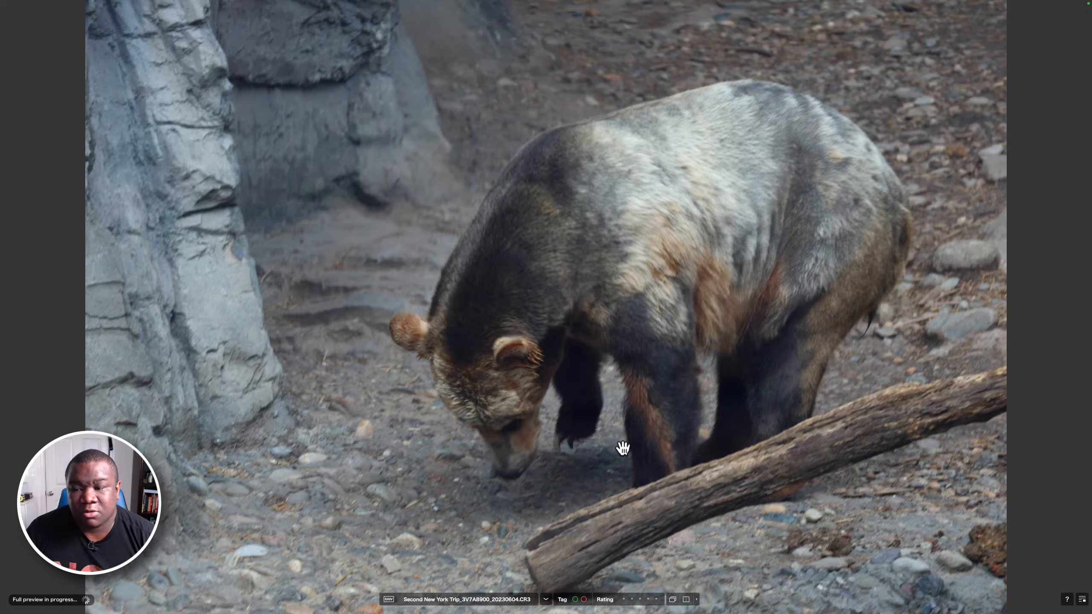
Review the photos of the bear lying behind the rocks up to 3V7A8904, tagging 3V7A8902 as picked
key("Right")
key("Right")
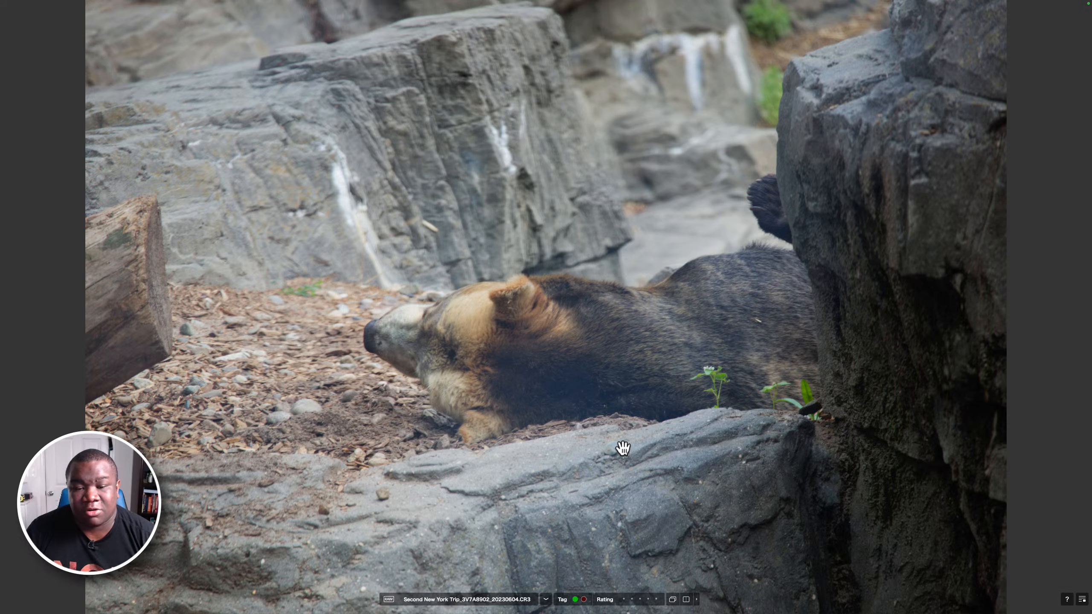
key("Right")
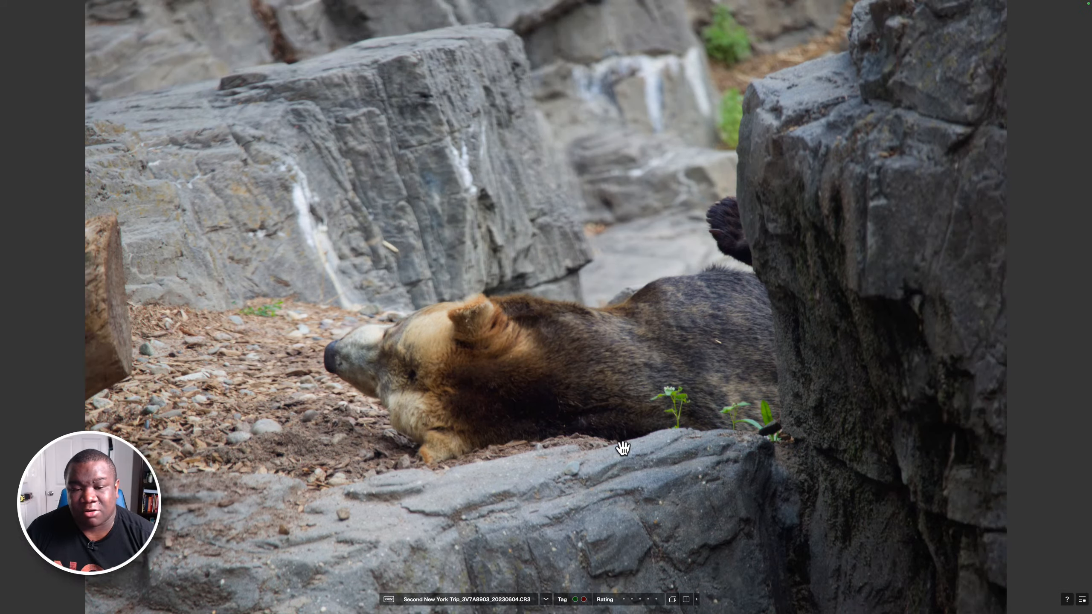
key("Right")
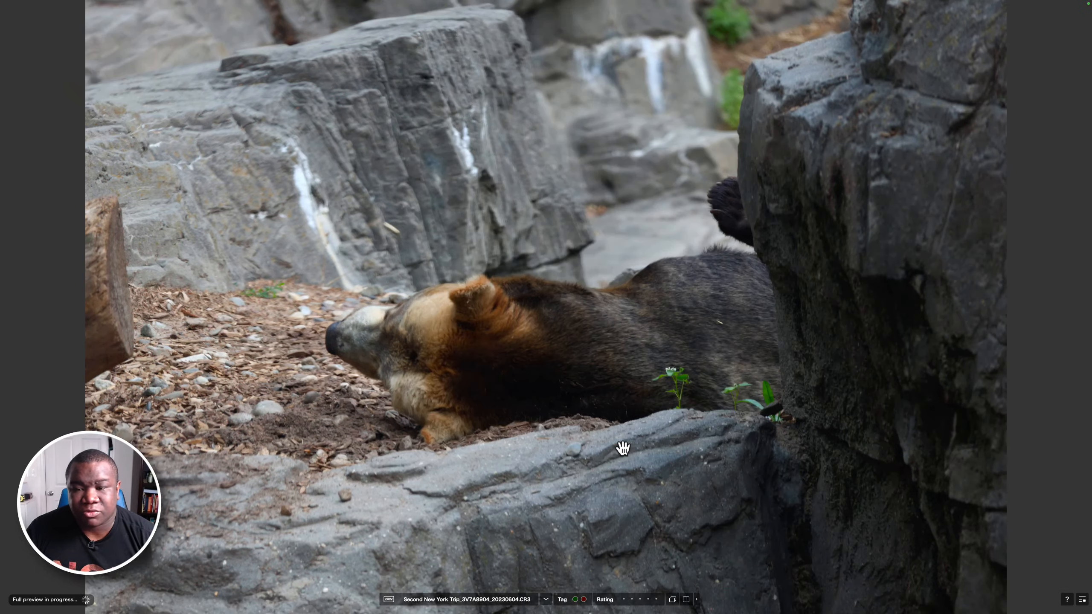
Go through the shots of the bear lying on its back up to 3V7A8908, tagging 3V7A8906 and 3V7A8908 as picked
key("Right")
key("Right")
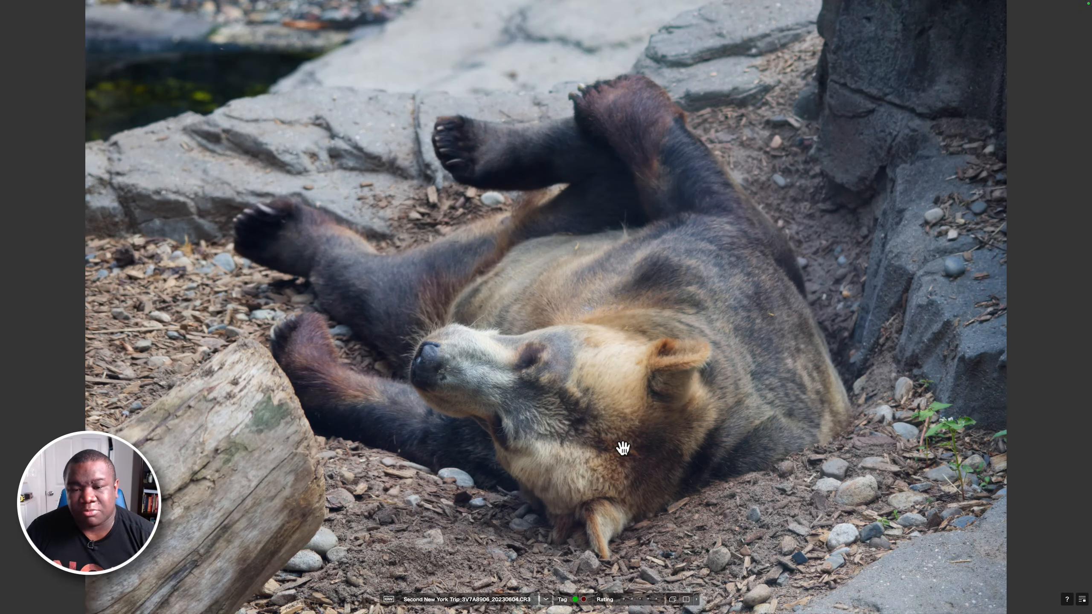
key("Right")
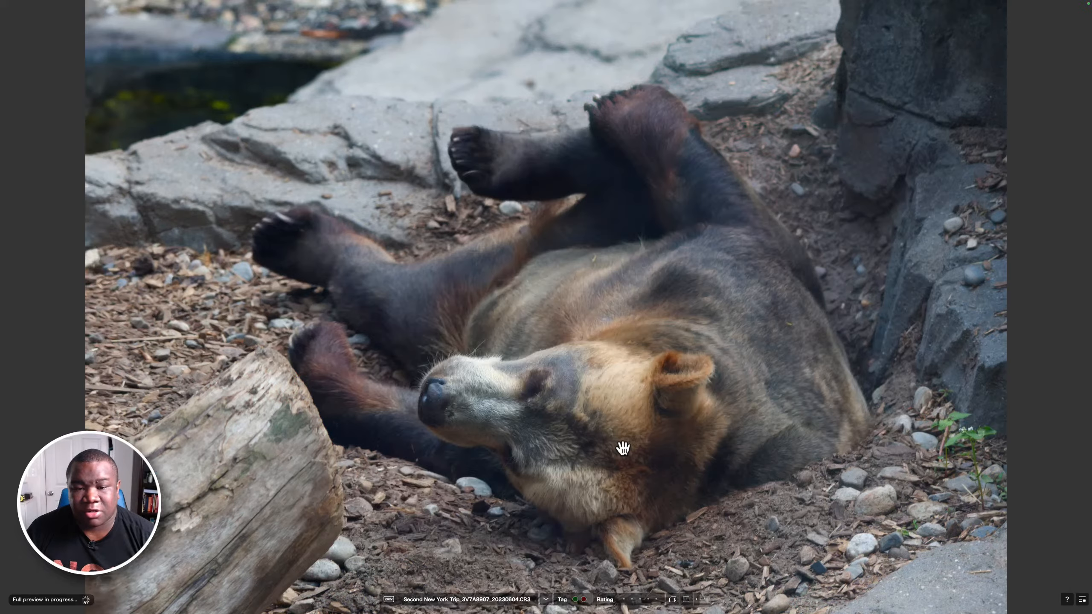
key("Right")
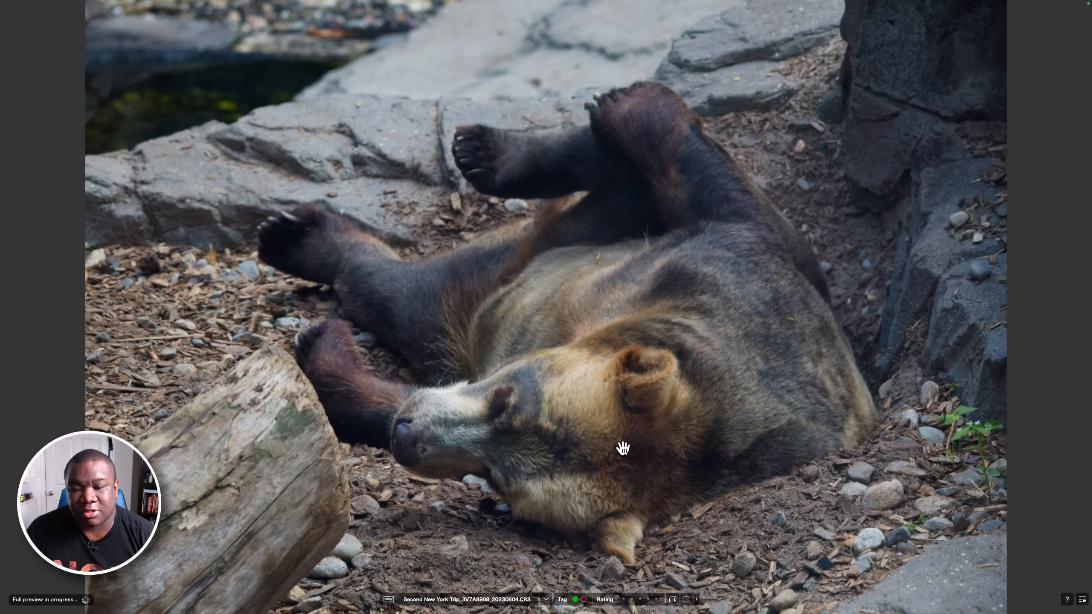
Review the shots of the bear lying on its back from 3V7A8909 to 3V7A8912, tagging 3V7A8910 and 3V7A8911 as picked
key("Right")
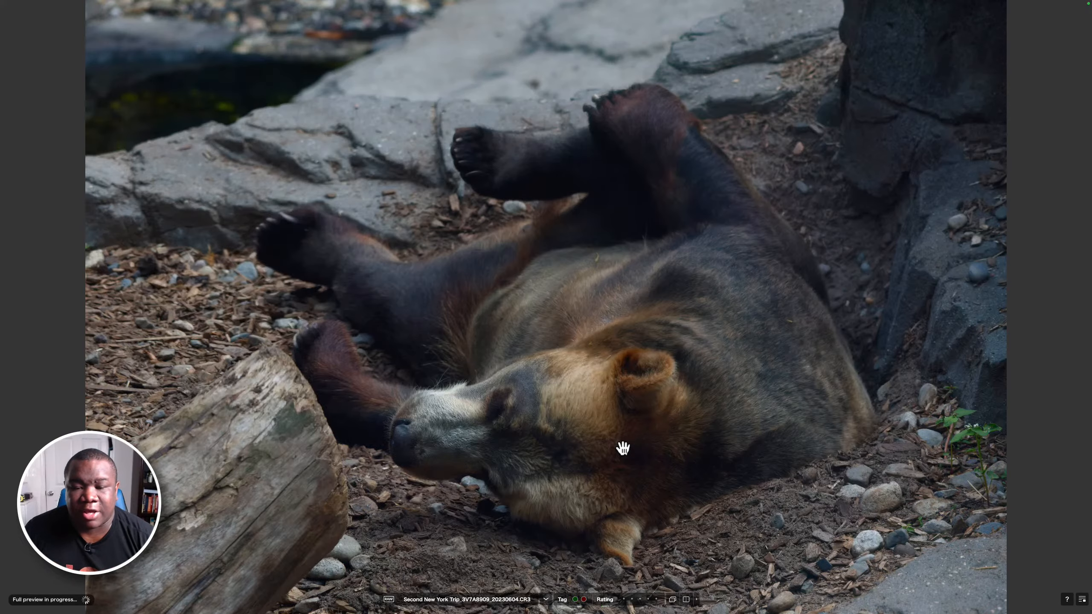
key("Right")
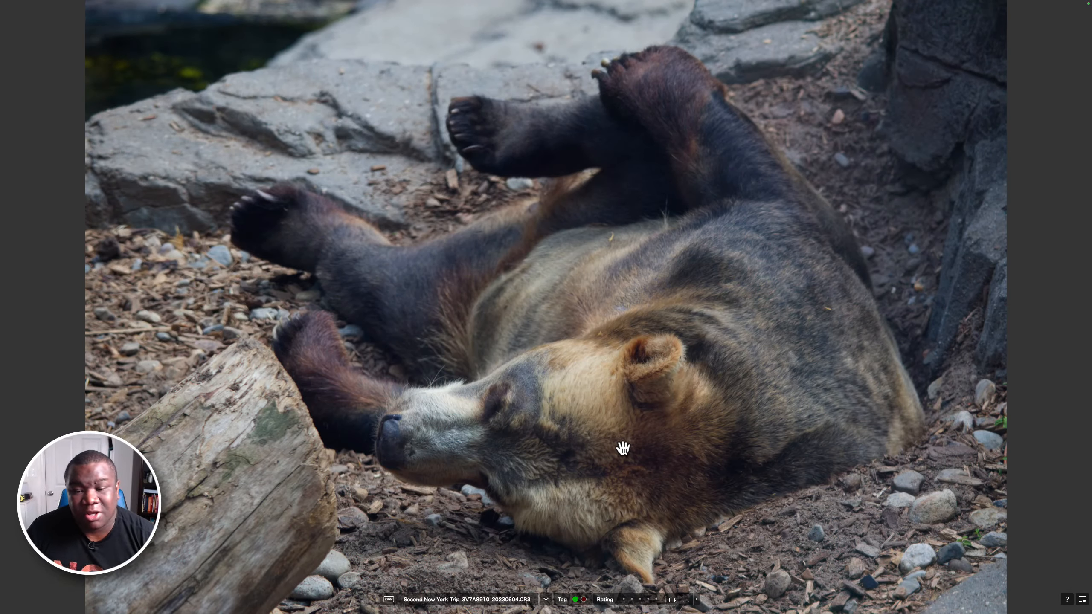
key("Right")
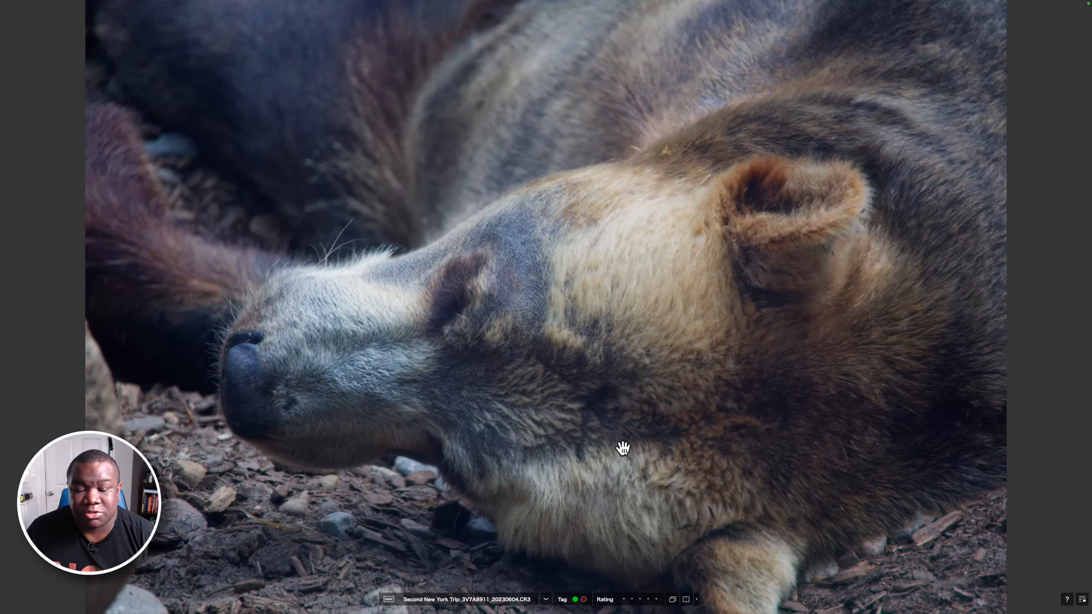
key("Right")
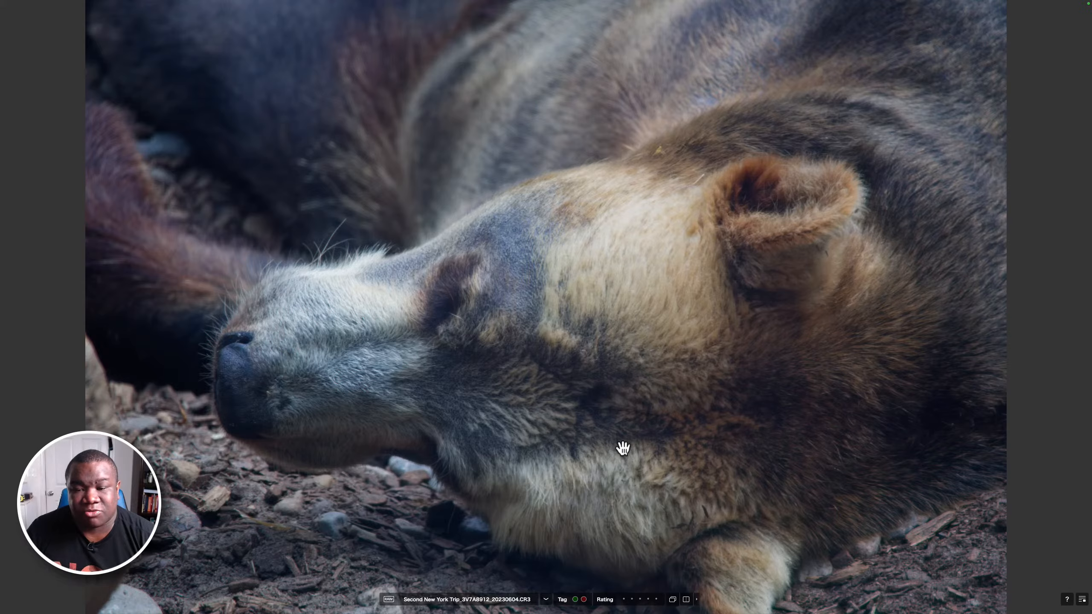
Go through the closer shots of the resting bear from 3V7A8913 to 3V7A8916, tagging 3V7A8913 as picked
key("Right")
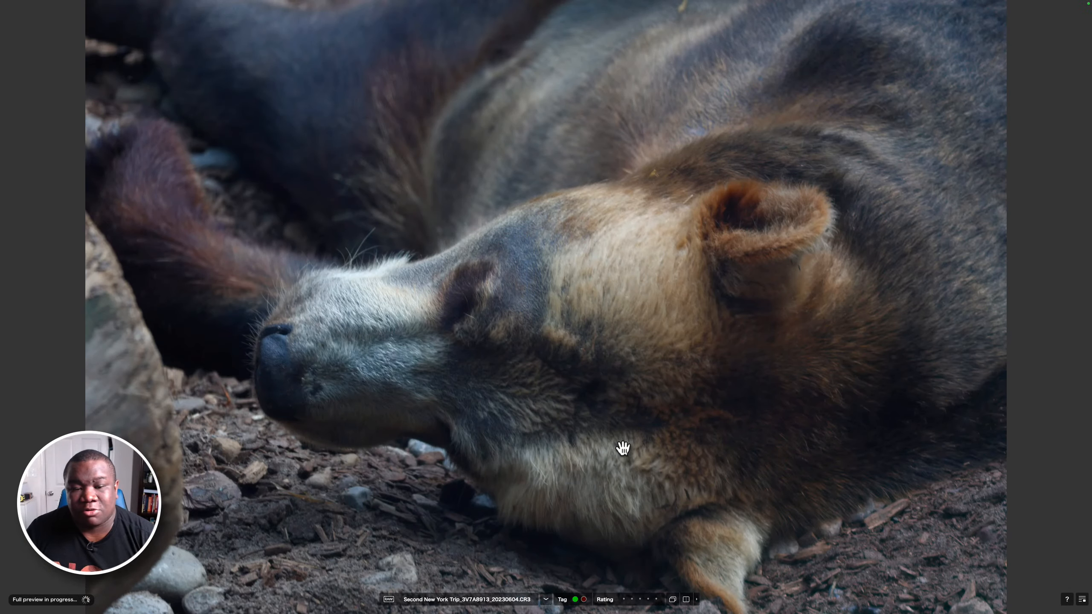
key("Right")
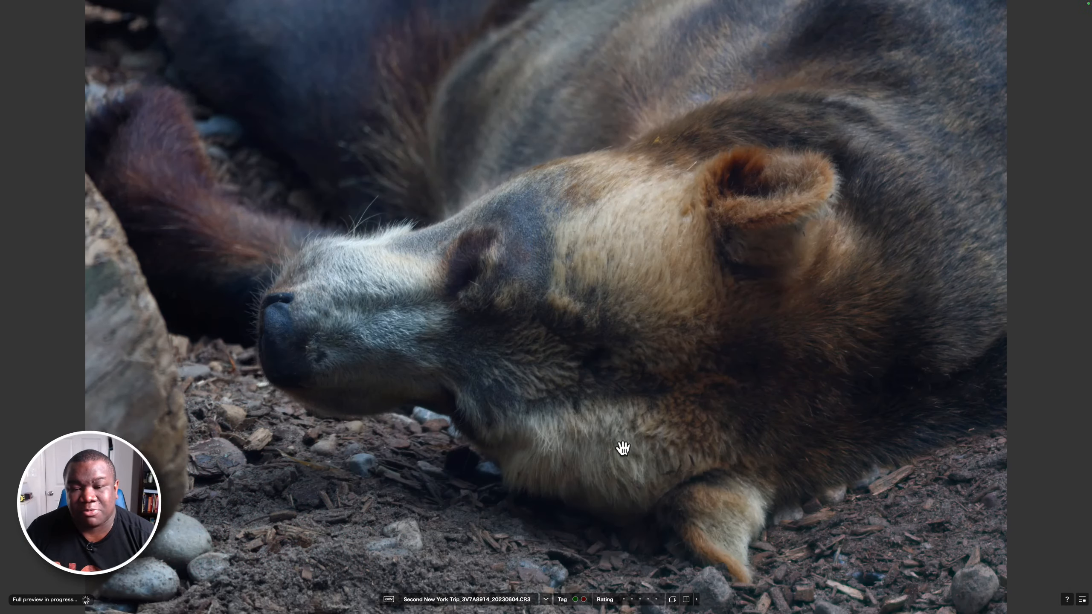
key("Right")
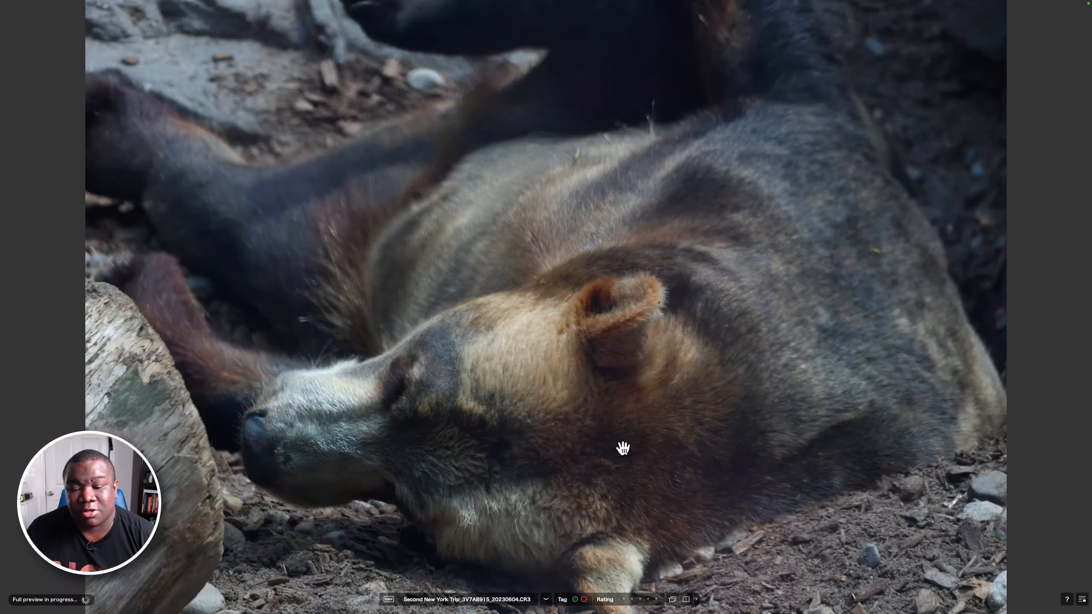
key("Right")
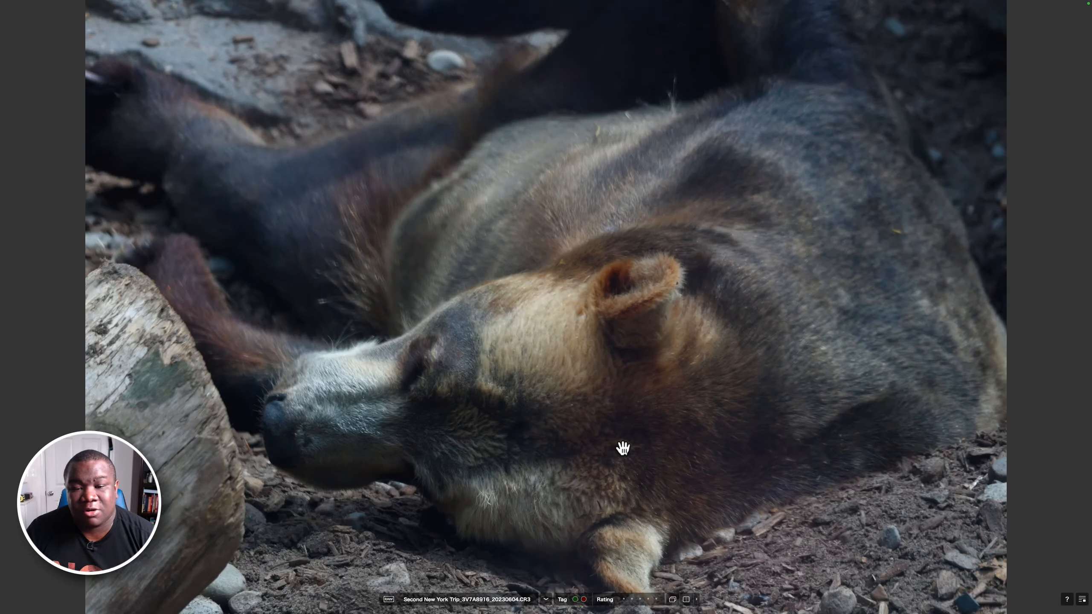
Look through the photos of the person running toward the camera, from 3V7A8917 to 3V7A8921
key("Right")
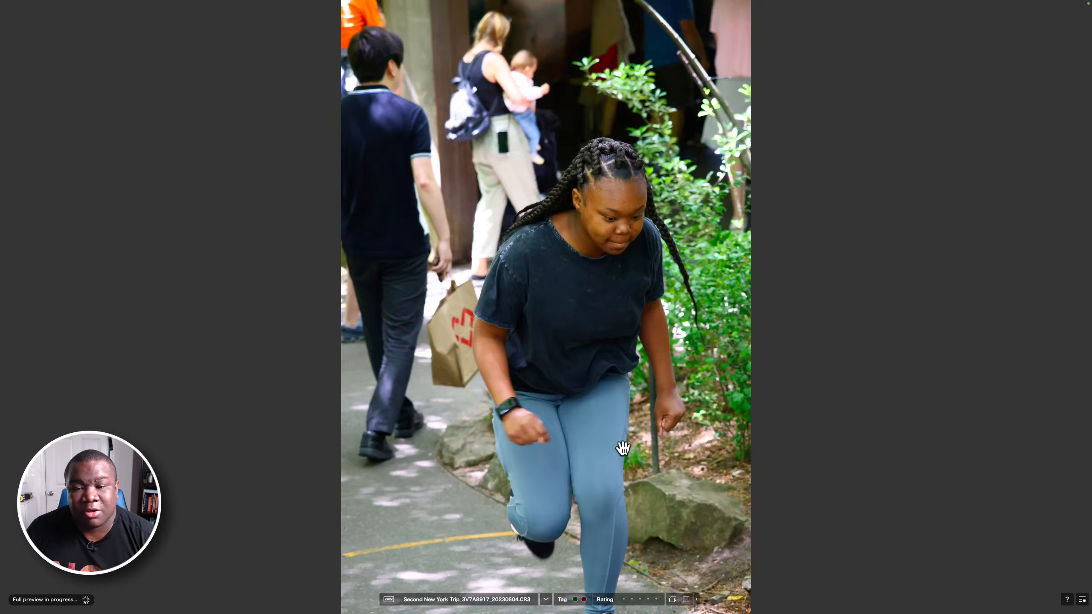
key("Right")
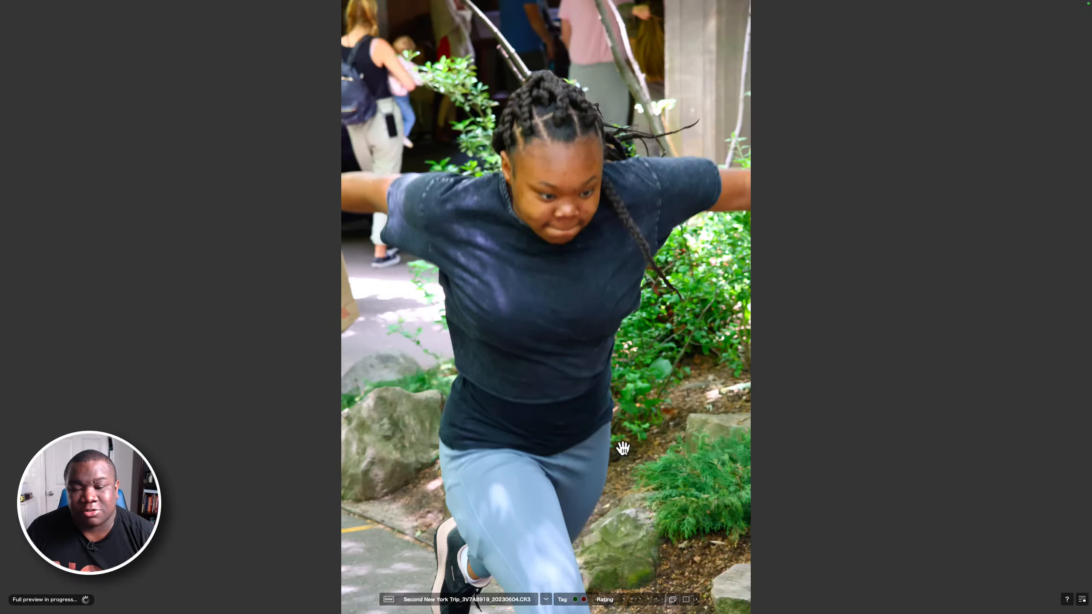
key("Right")
key("Right")
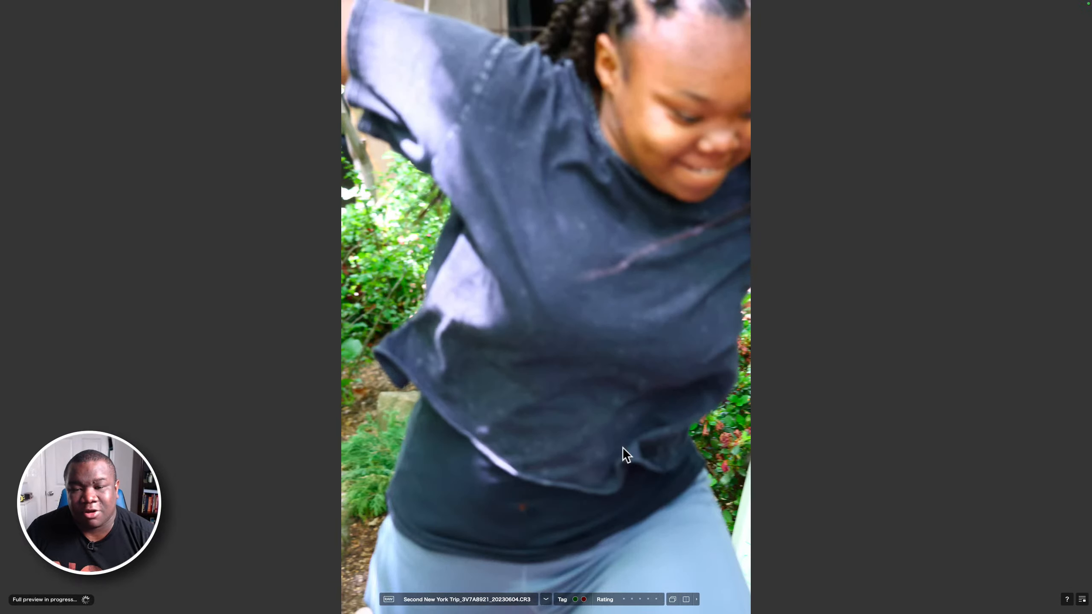
Review the vertical shots of the snow leopard from 3V7A8922 to 3V7A8925, tagging 3V7A8922 as picked
key("Right")
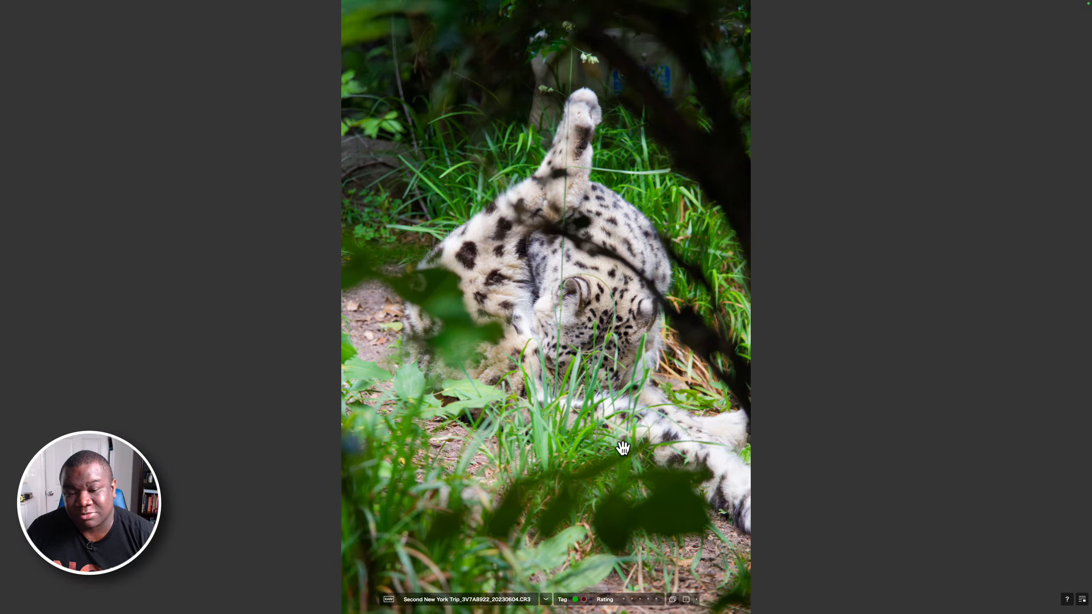
key("Right")
key("Right")
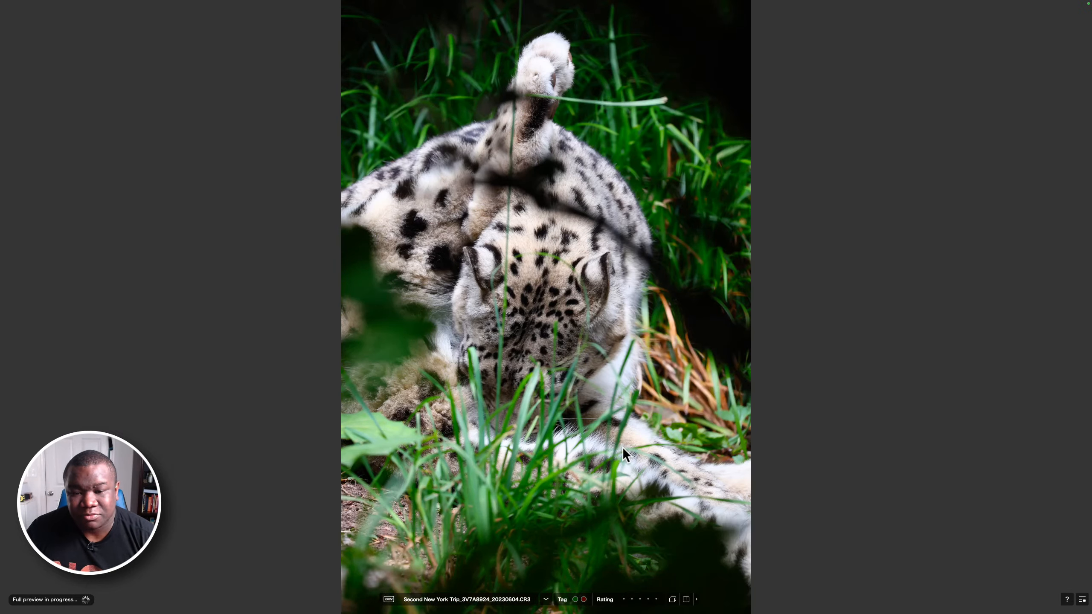
key("Right")
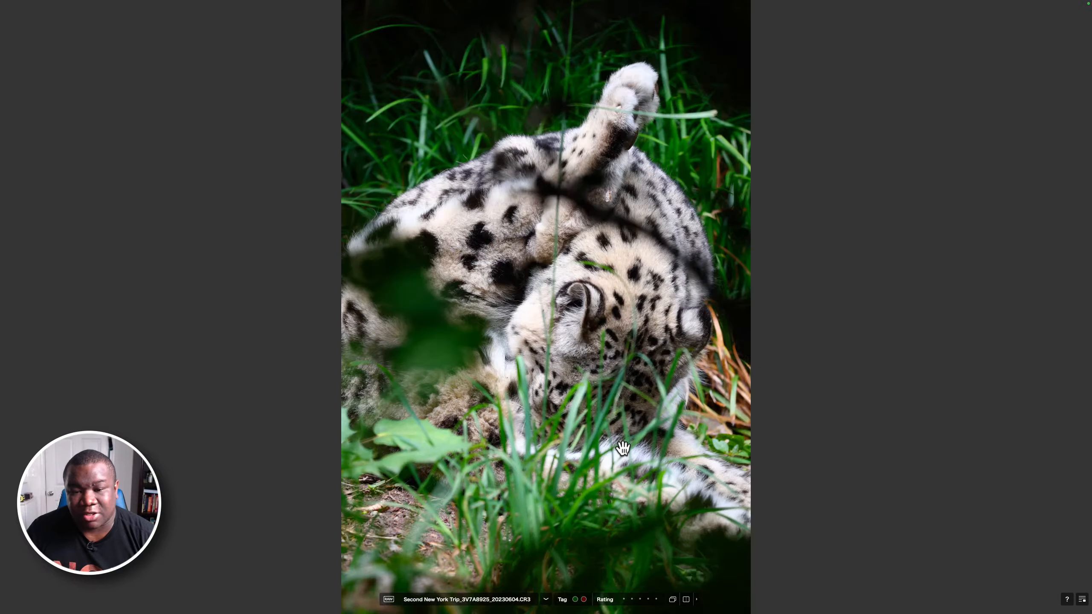
Go through the horizontal snow leopard shots from 3V7A8926 to 3V7A8931, tagging 3V7A8926 and 3V7A8928 as picked
key("Right")
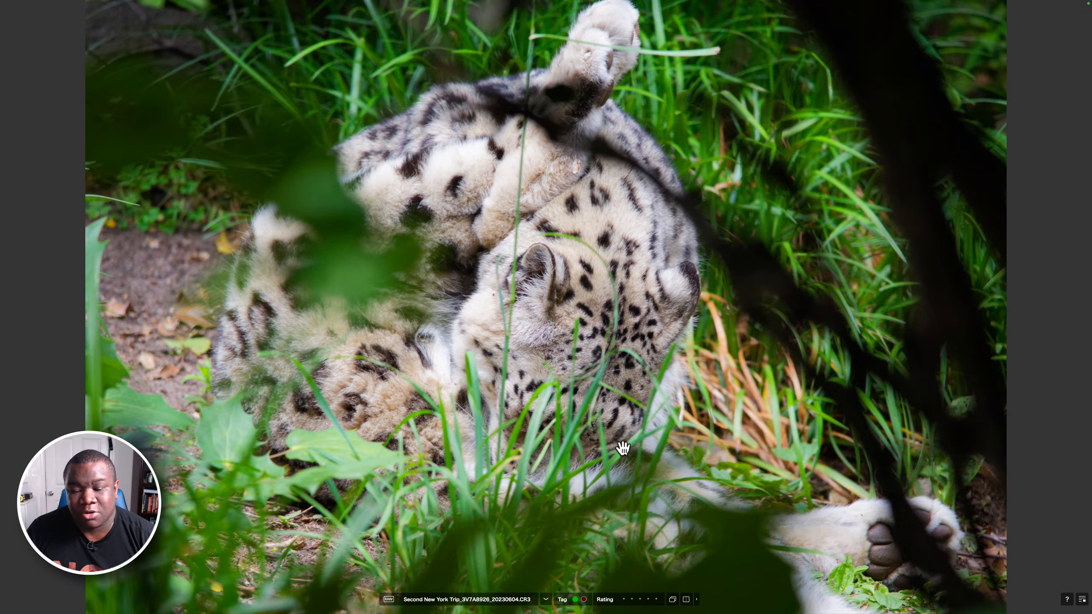
key("Right")
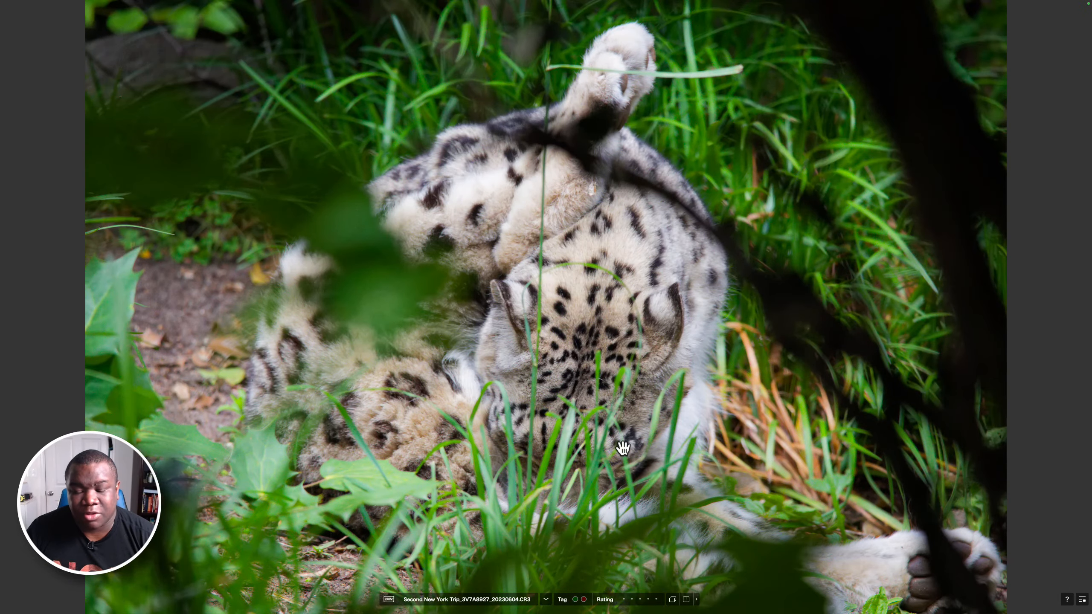
key("Right")
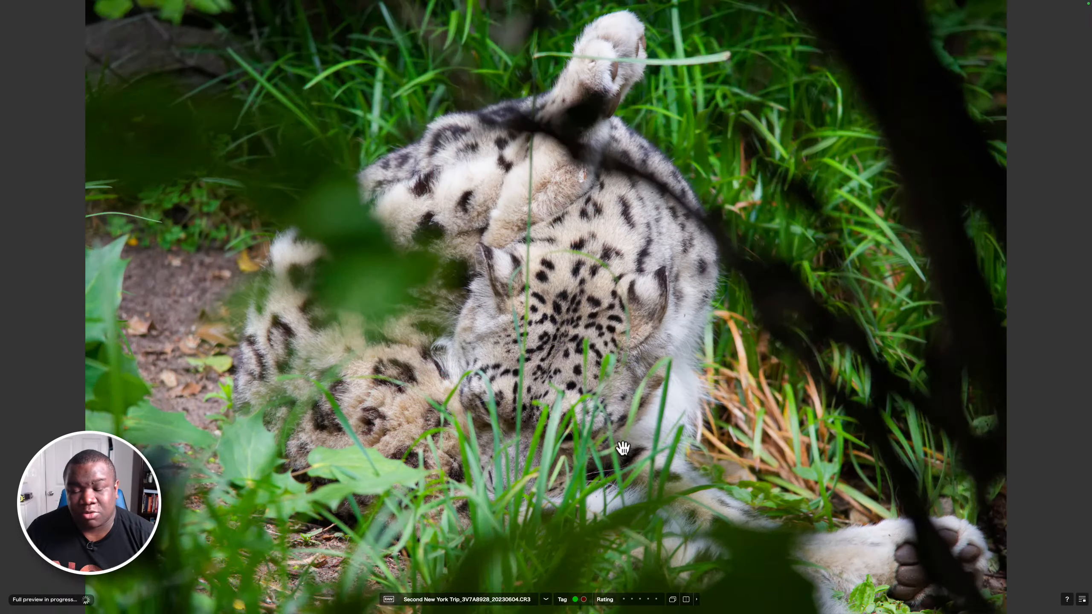
key("Right")
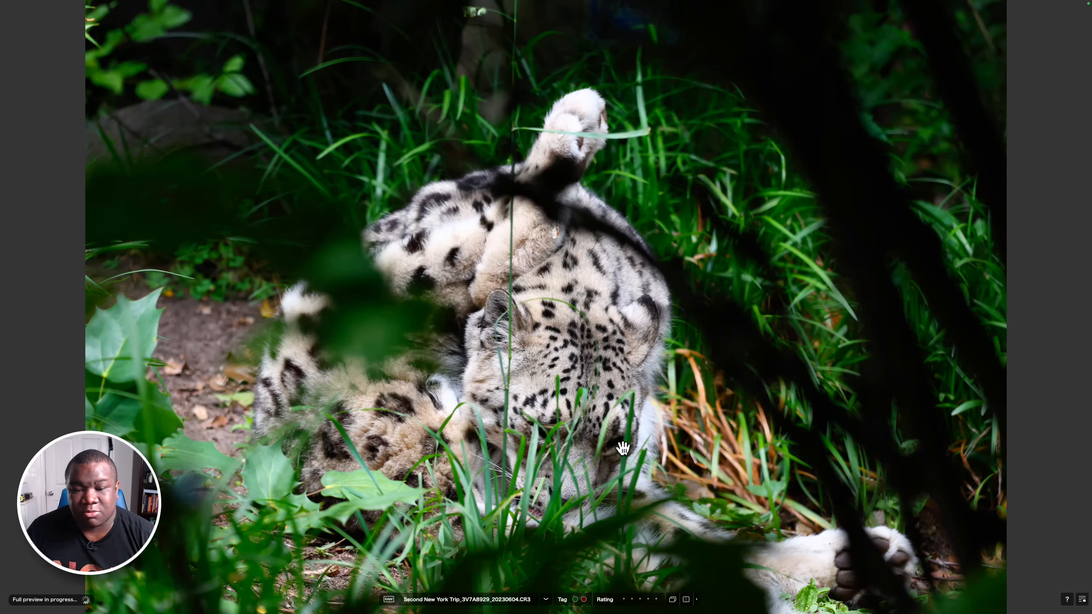
key("Right")
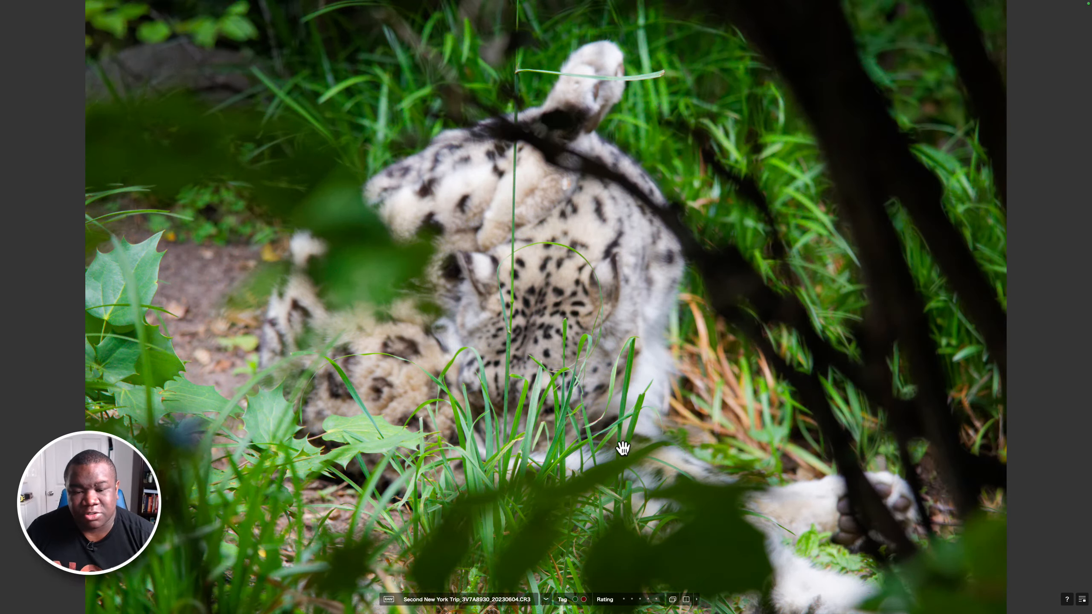
key("Right")
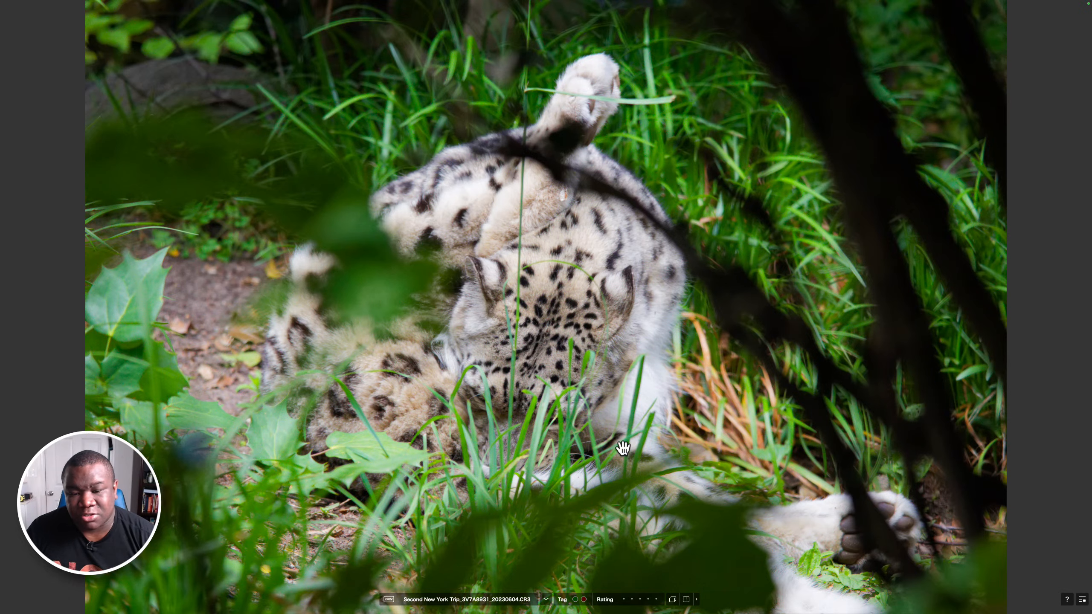
Review the photos of the two red-faced cranes from 3V7A8932 to 3V7A8938, tagging 3V7A8937 as picked
key("Right")
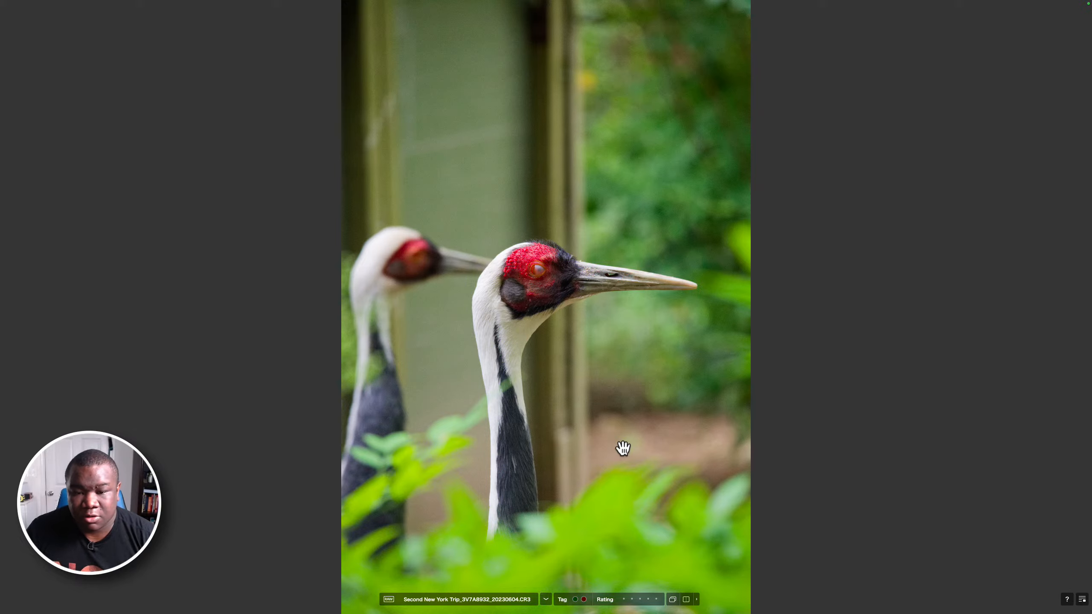
key("Right")
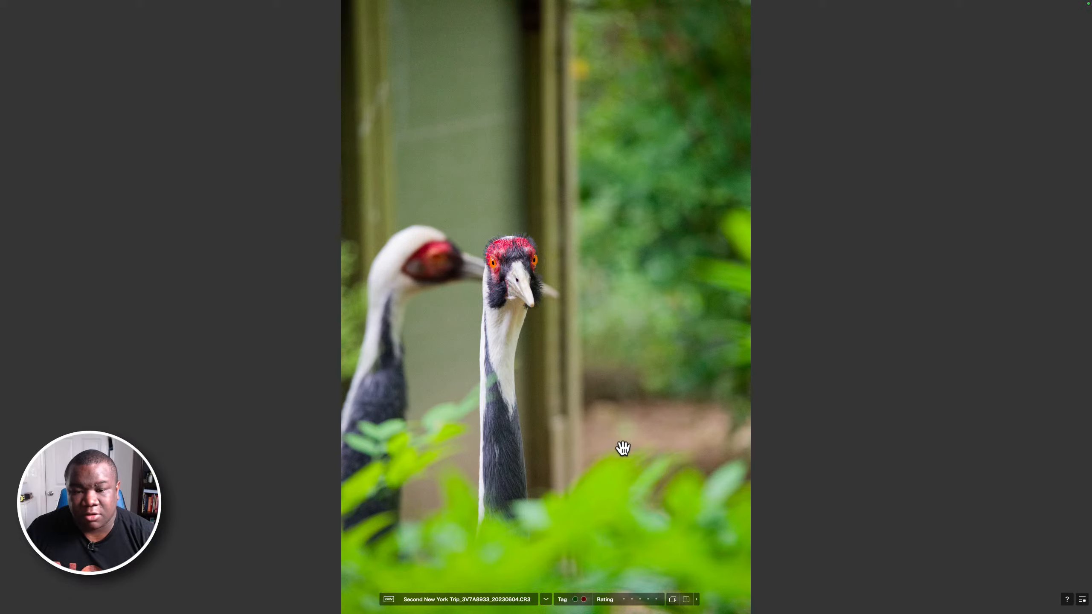
key("Right")
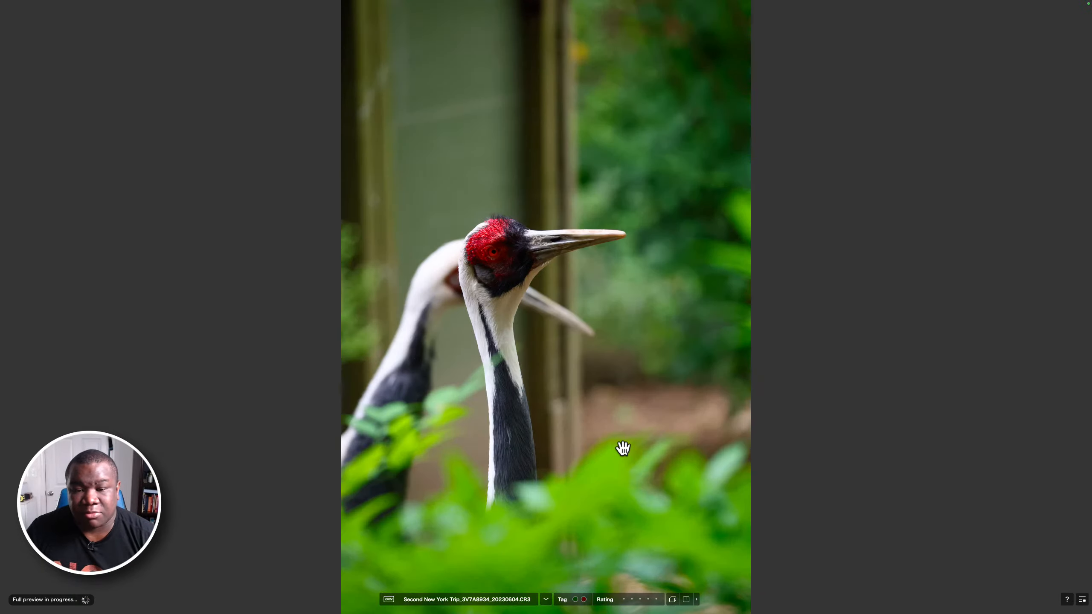
key("Right")
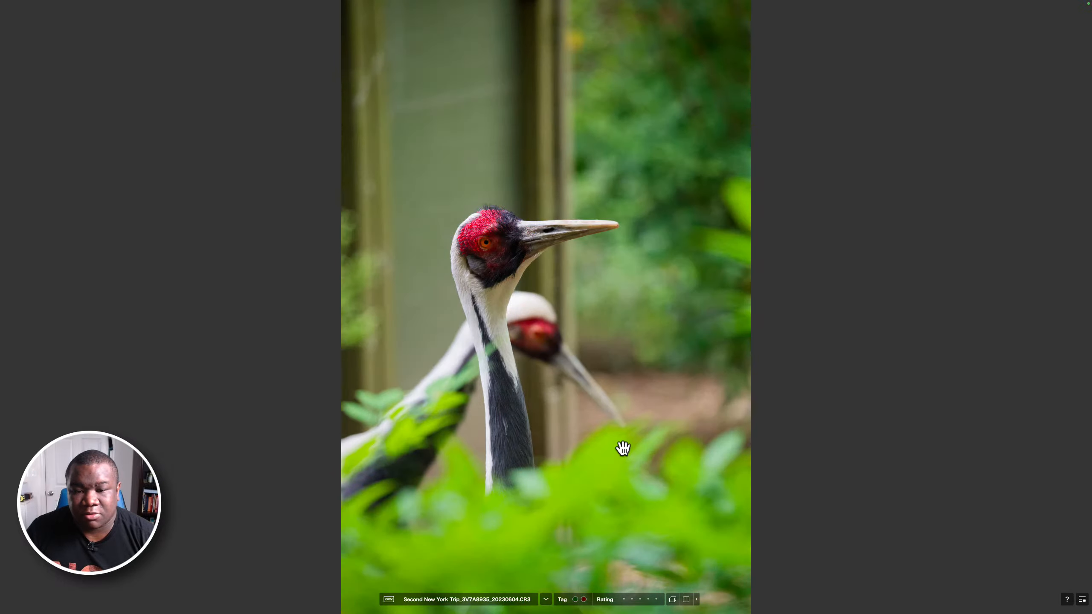
key("Right")
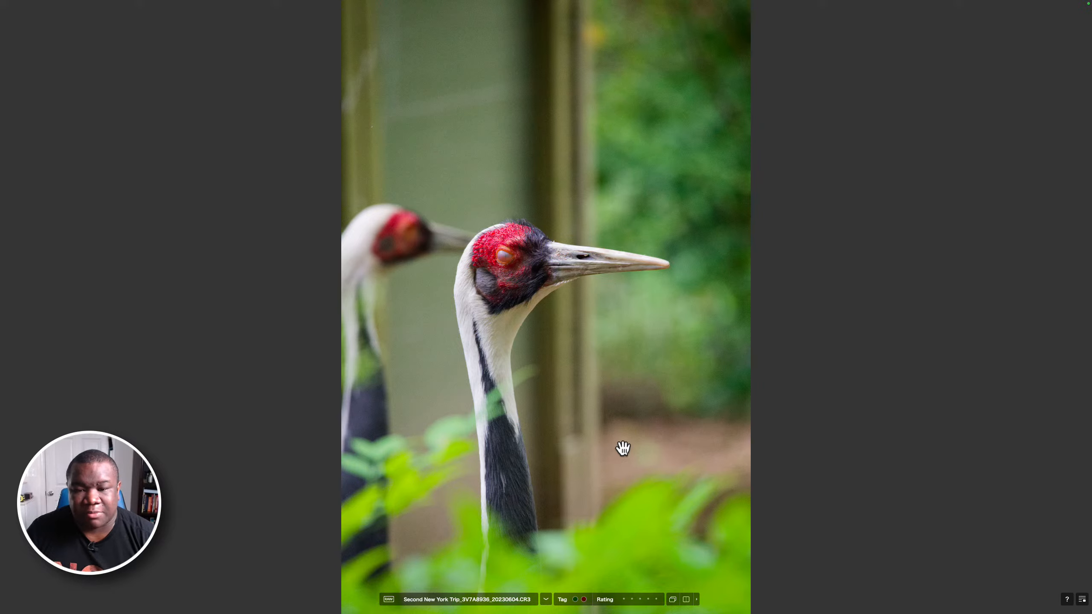
key("Right")
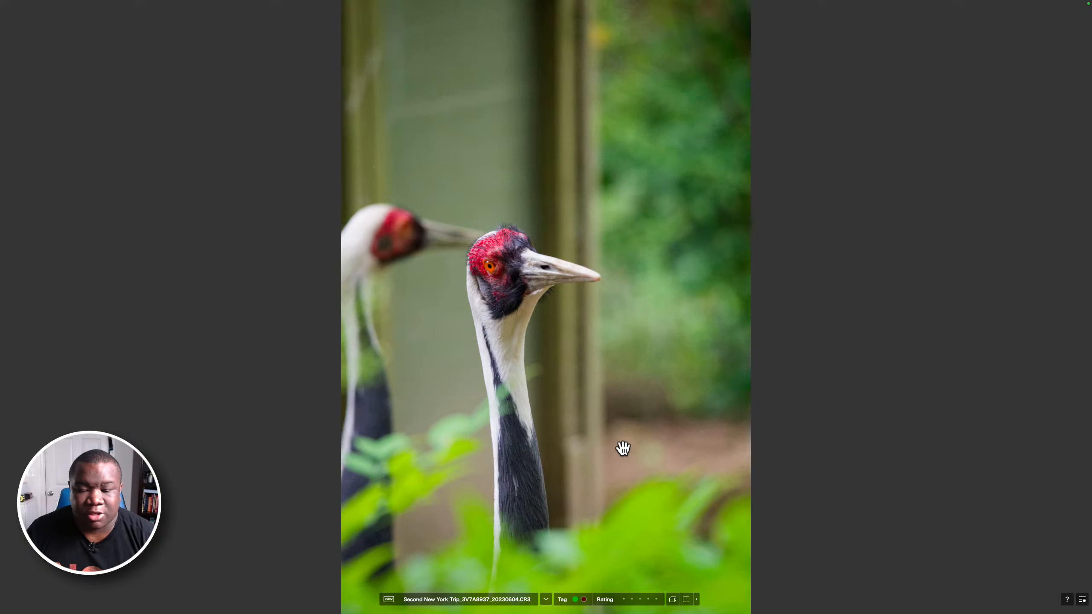
key("Right")
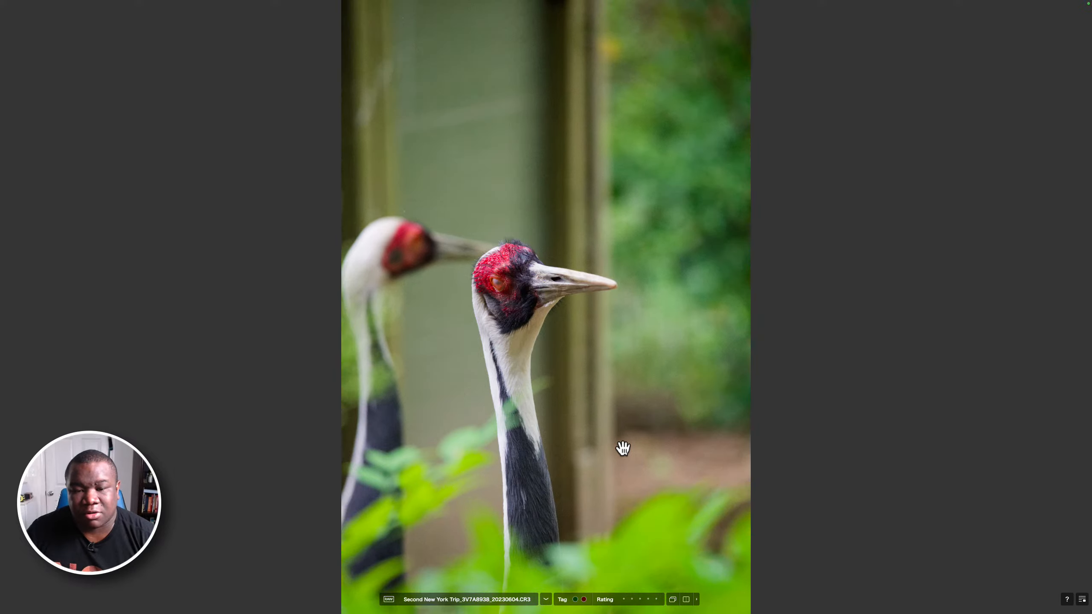
Examine the remaining crane photos from 3V7A8939 to 3V7A8946, comparing the head poses and the bird in the background
key("Right")
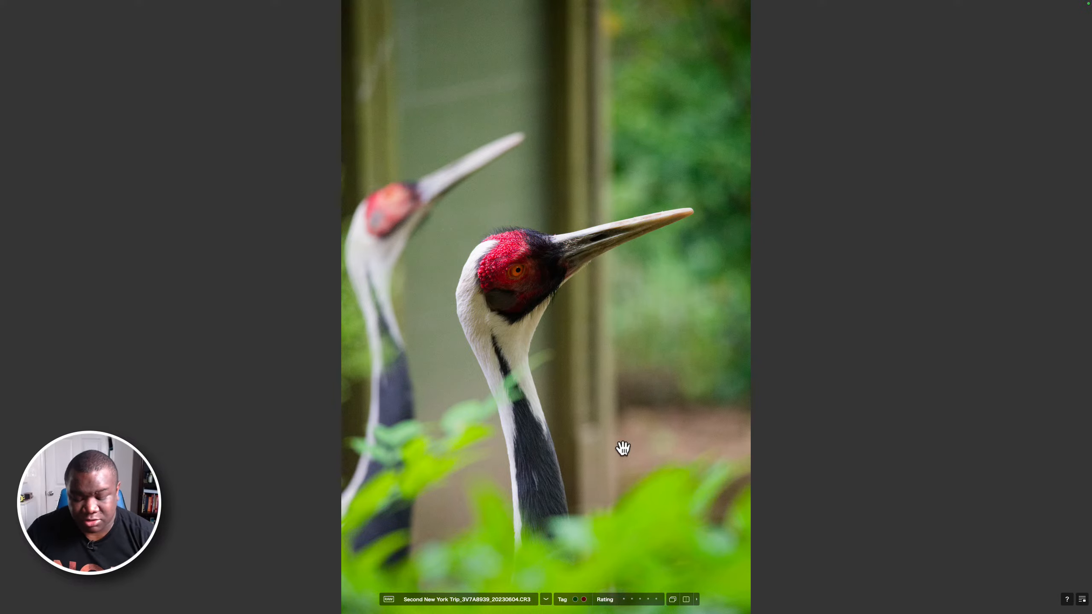
key("Right")
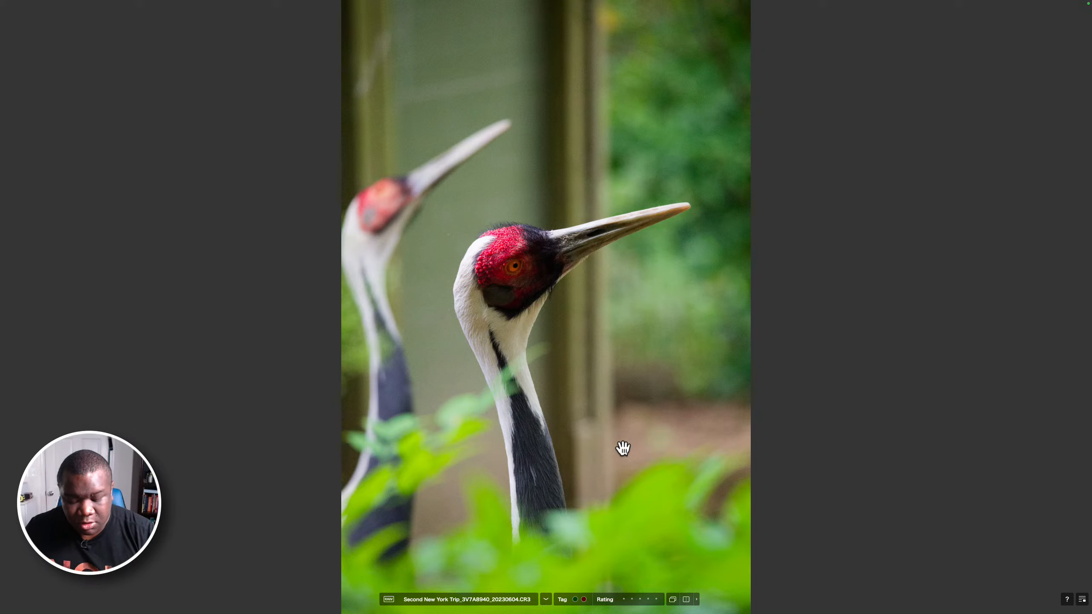
key("Right")
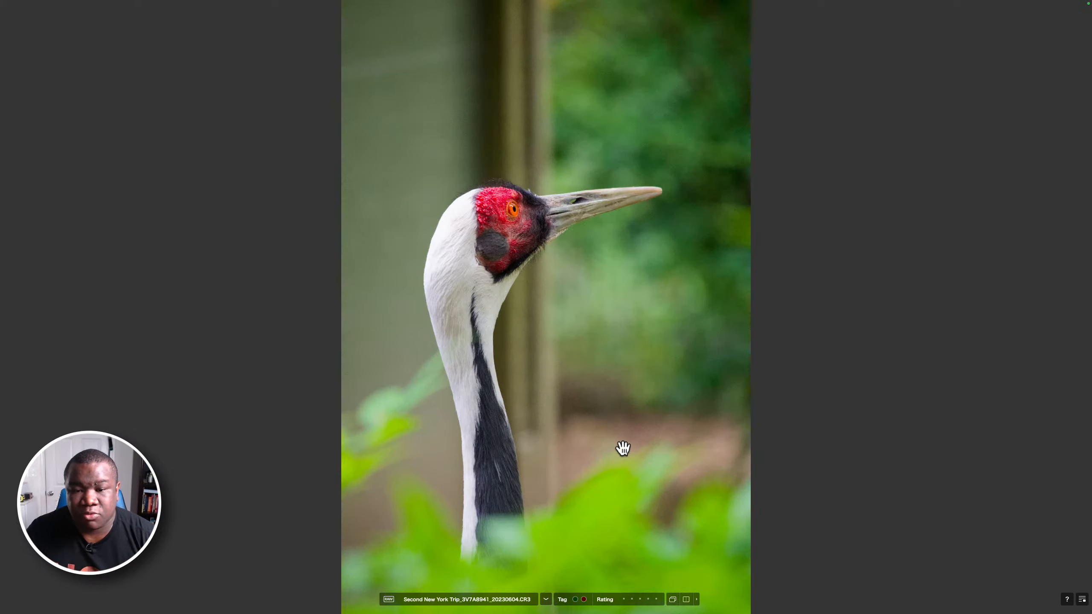
key("Right")
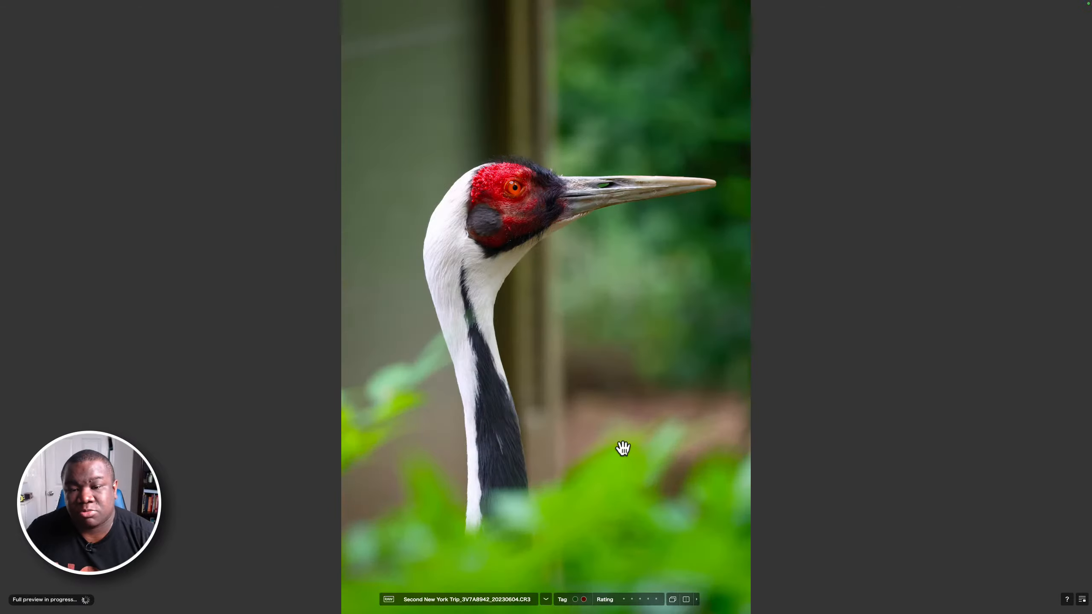
key("Right")
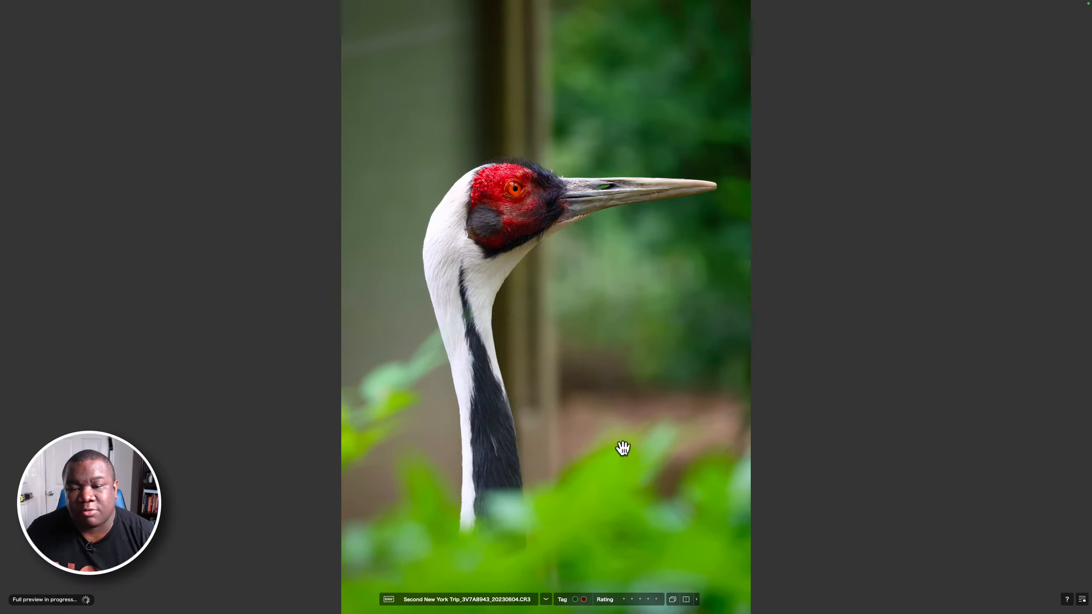
key("Right")
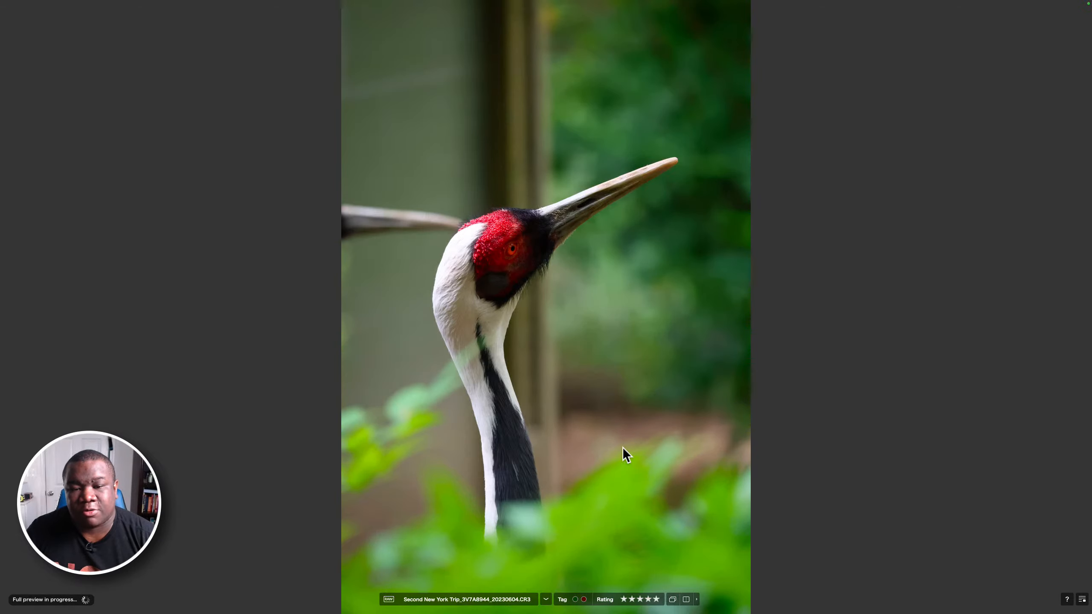
key("Right")
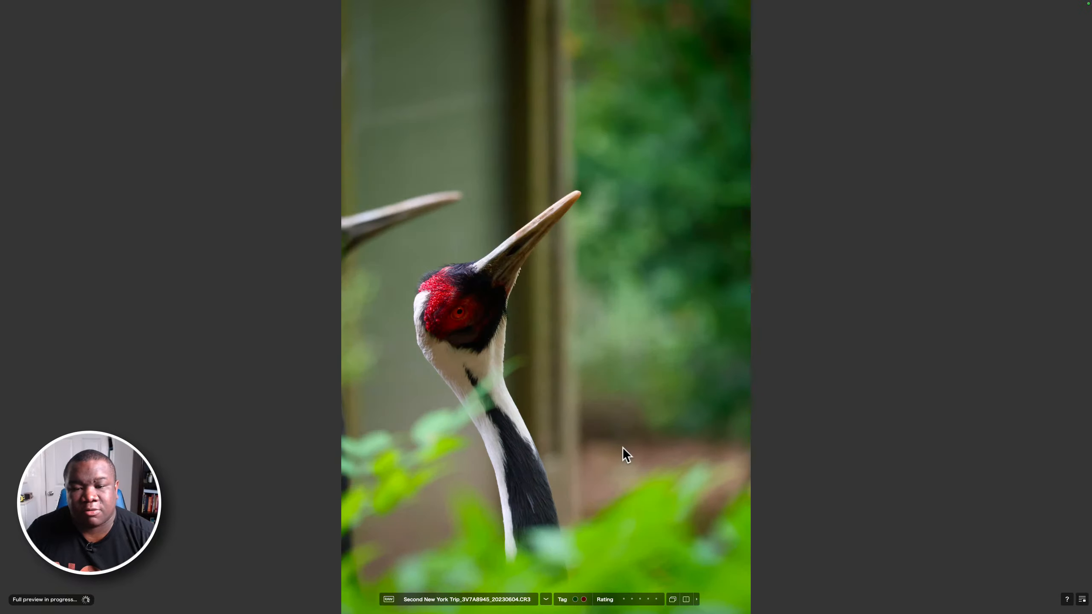
key("Right")
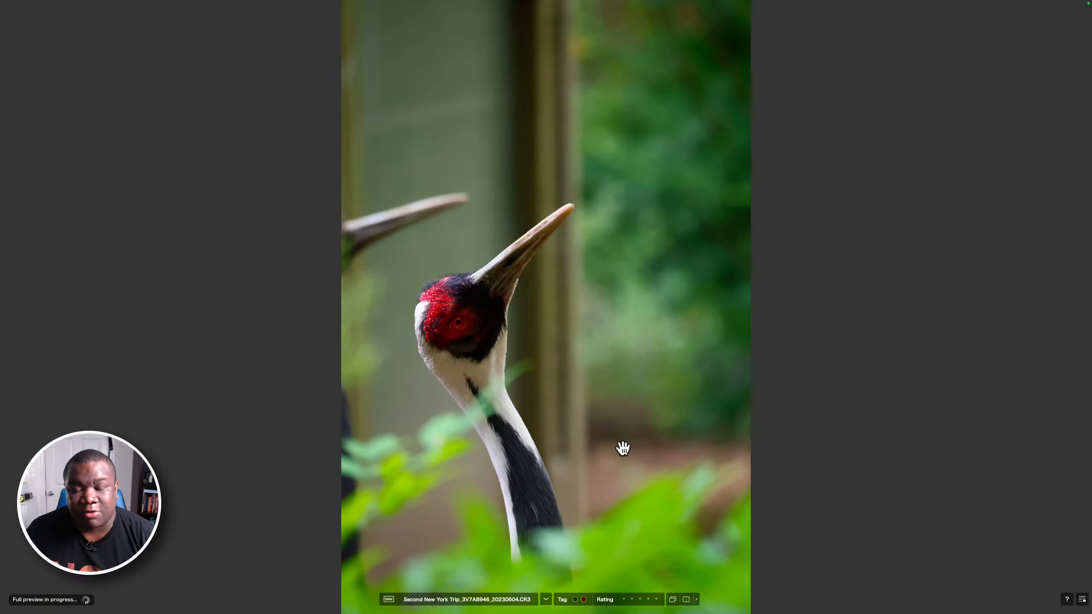
Review the full-body shots of the crane beside the wooden shelter up to 3V7A8951, tagging 3V7A8949 as picked
key("Right")
key("Right")
key("Right")
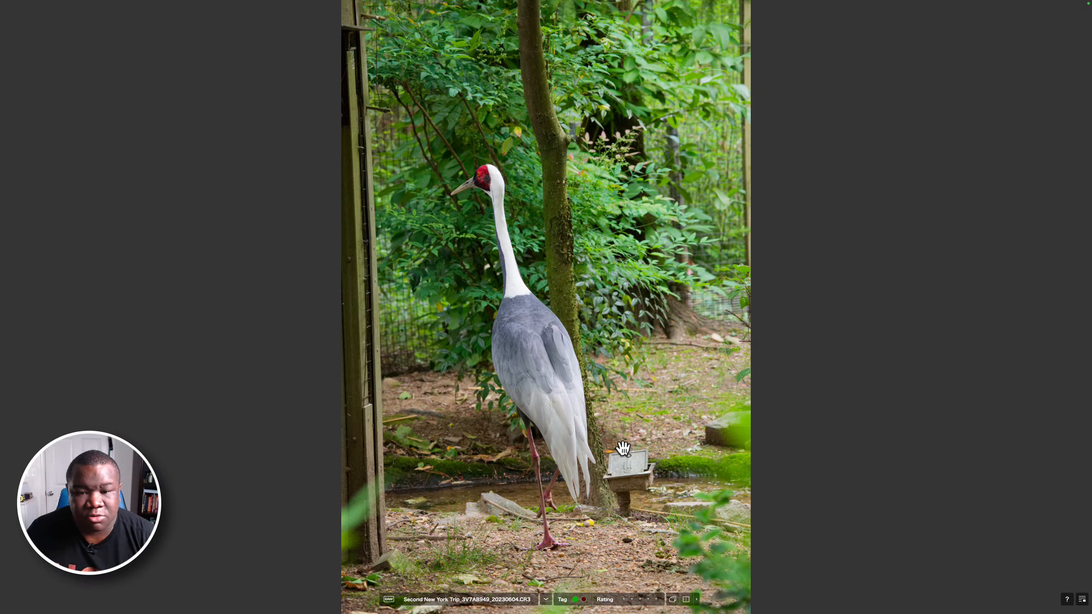
key("Right")
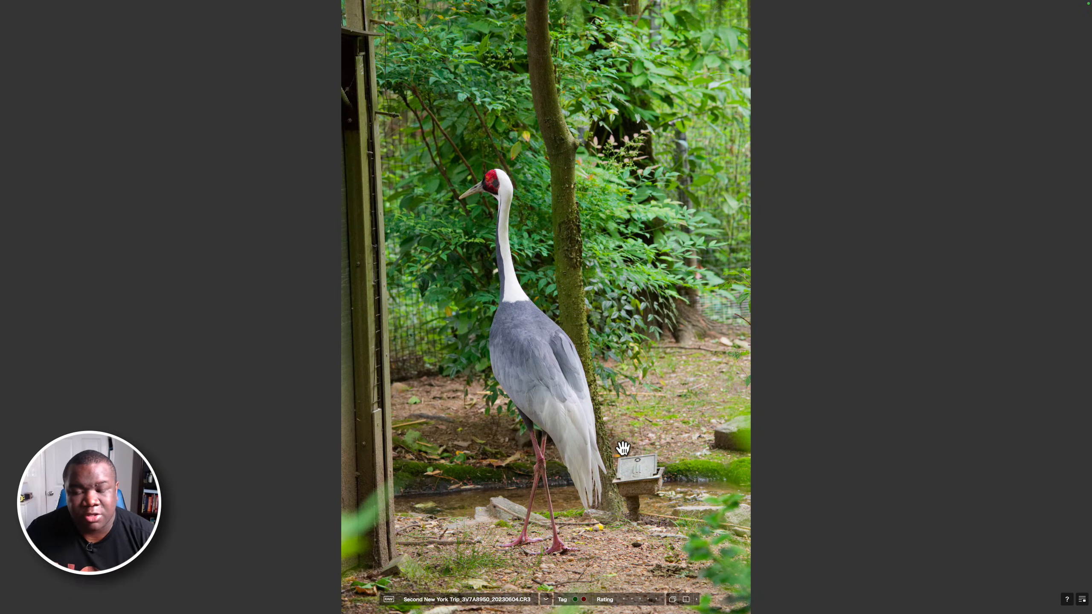
key("Right")
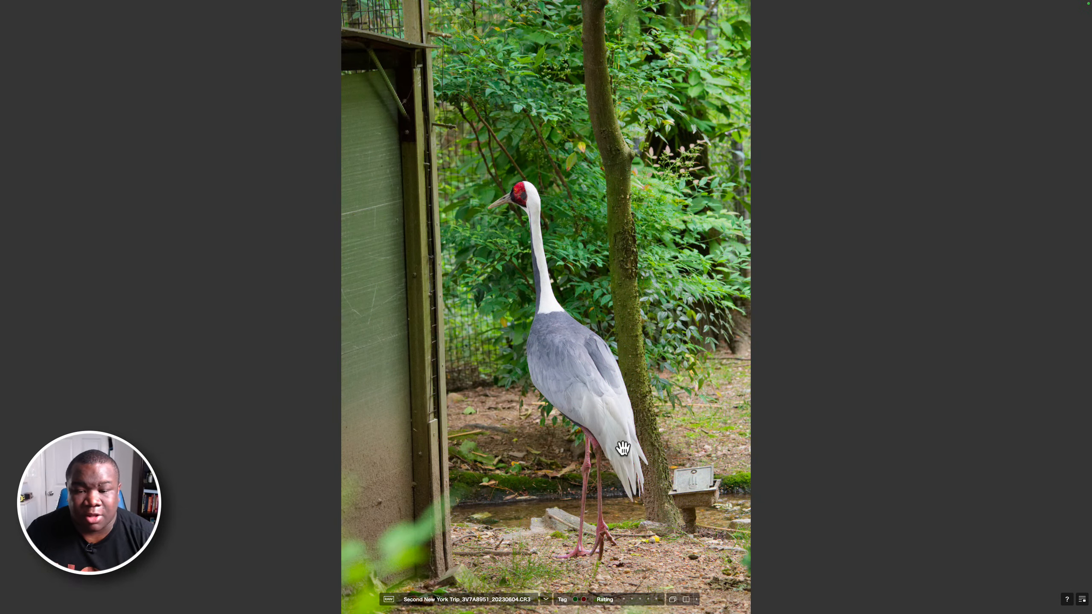
Examine the horizontal crane photos from 3V7A8952 to 3V7A8961, comparing the head poses and how much foliage covers the bird
key("Right")
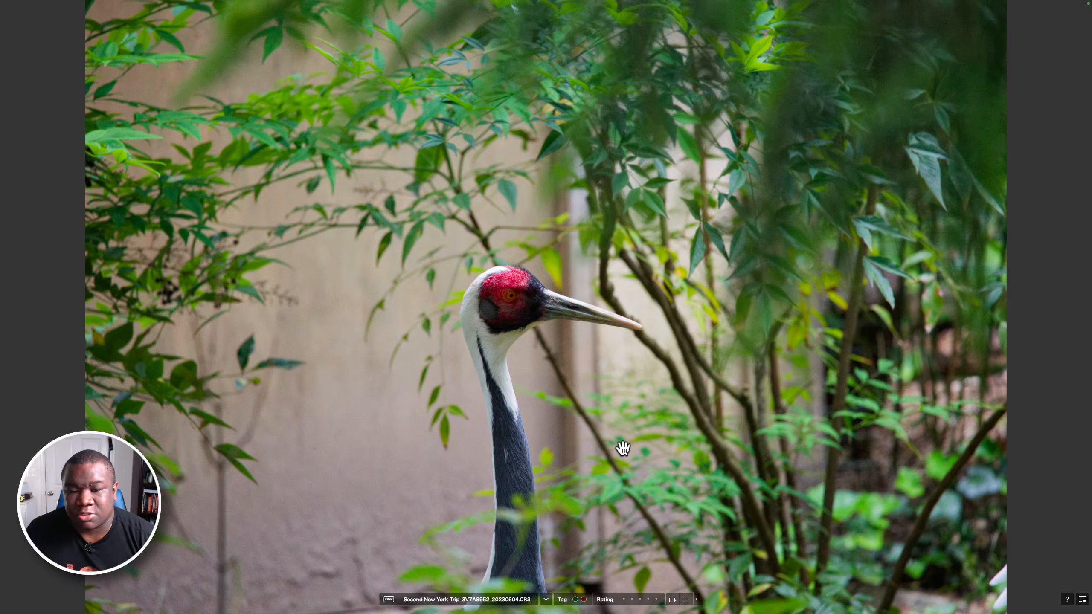
key("Right")
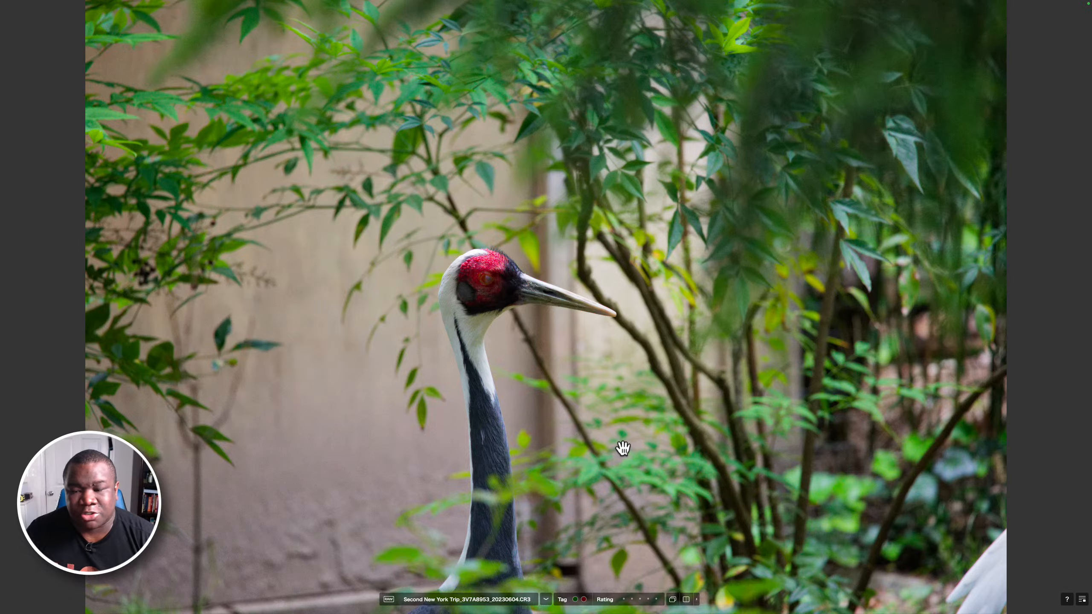
key("Right")
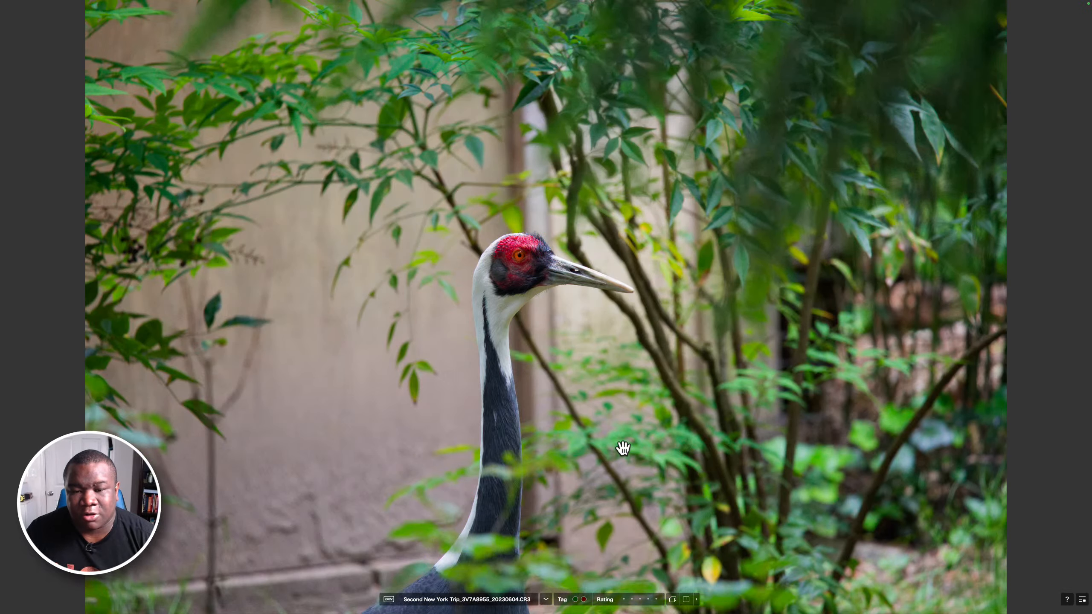
key("Right")
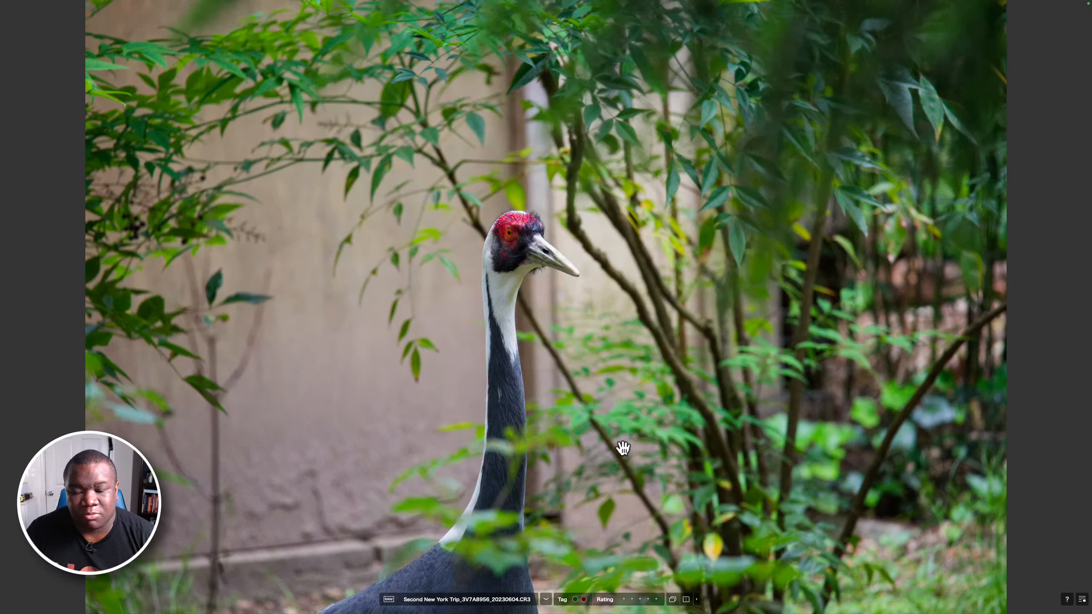
key("Right")
key("Right")
key("Right")
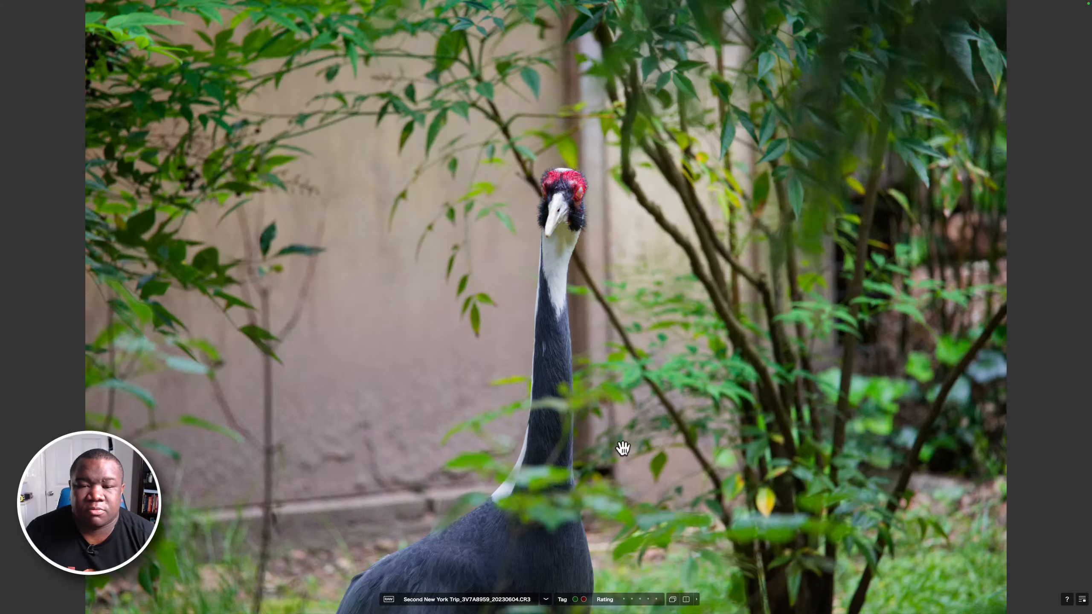
key("Right")
key("Right")
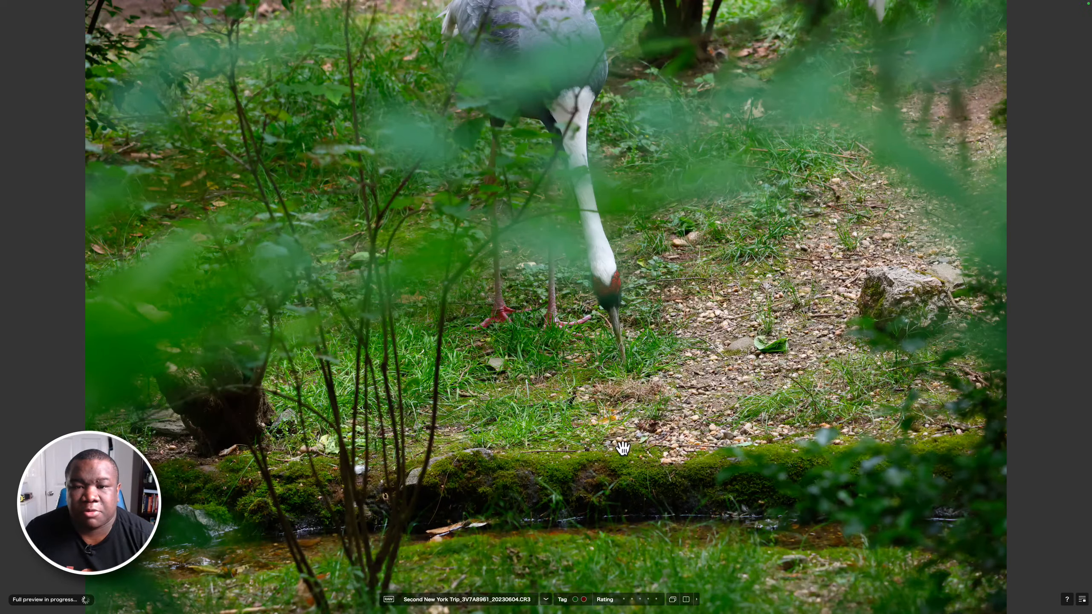
Review the left-facing crane shots from 3V7A8962 to 3V7A8966, tagging 3V7A8962, 3V7A8964 and 3V7A8965 as picked
key("Right")
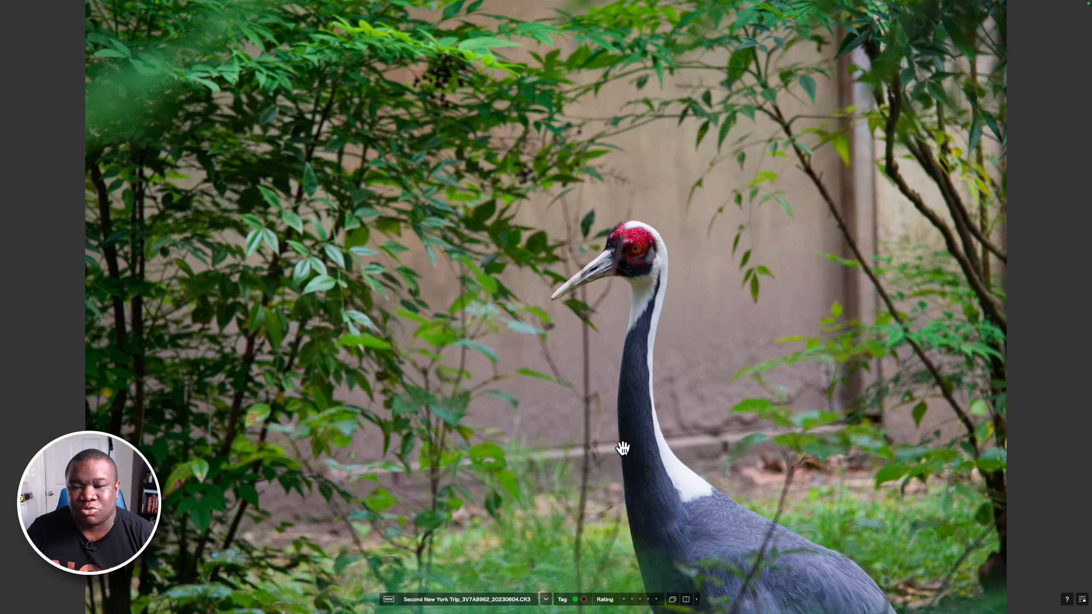
key("Right")
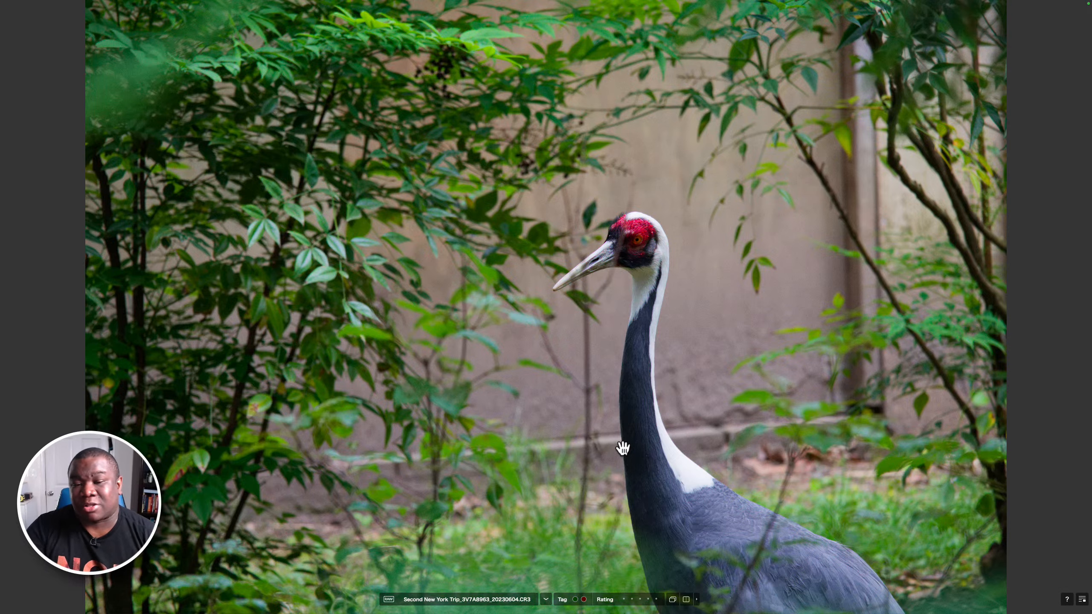
key("Right")
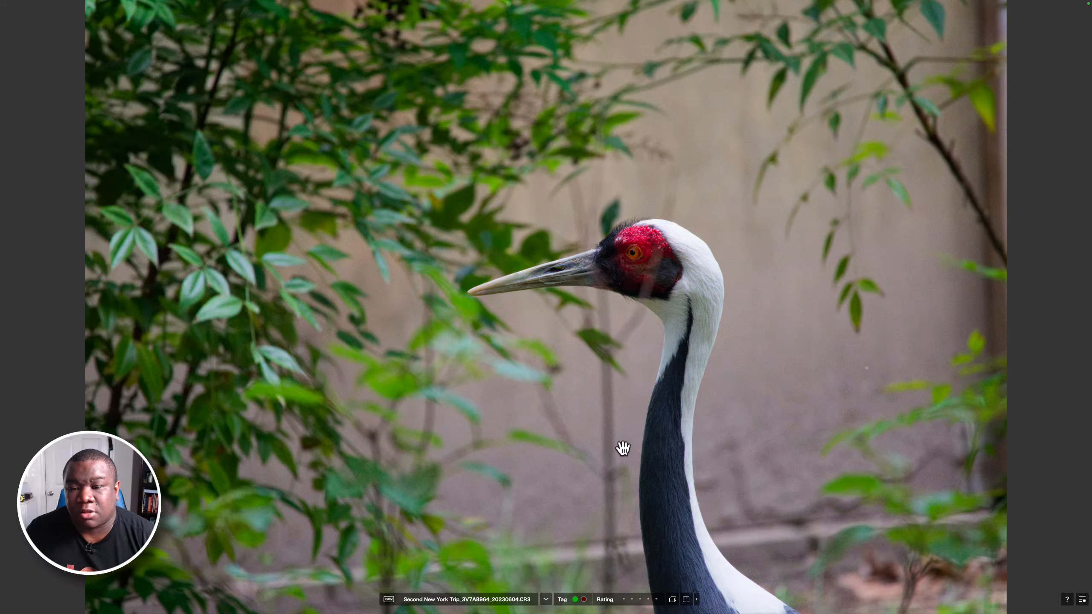
key("Right")
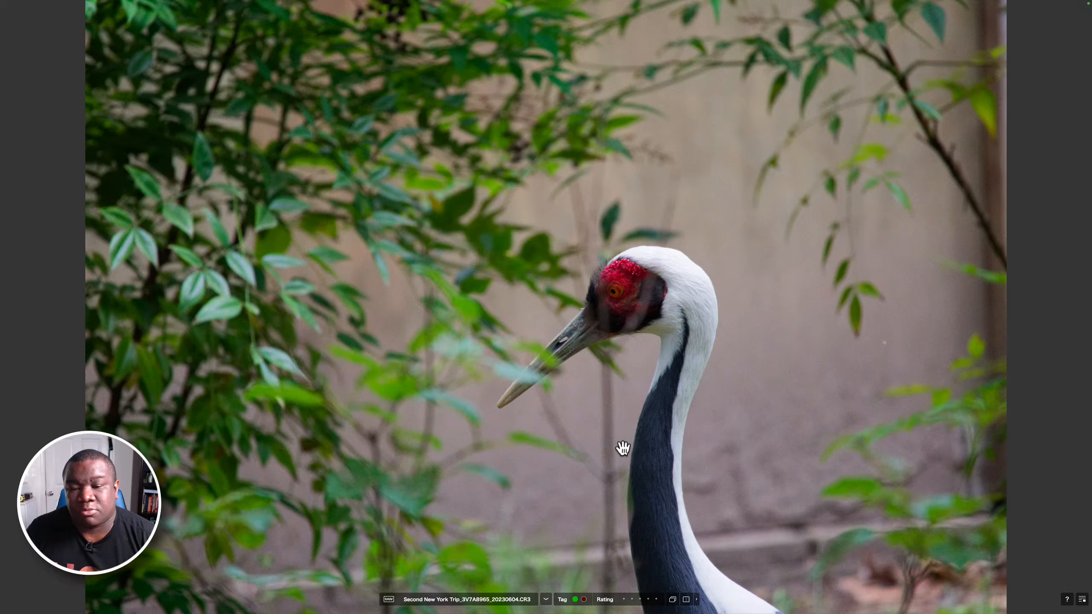
key("Right")
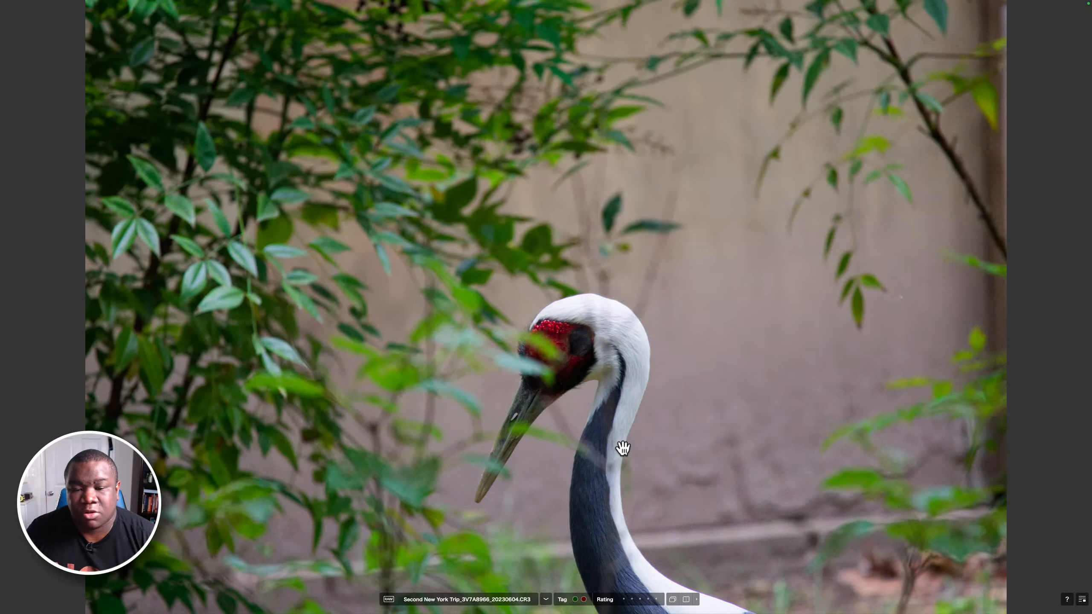
Go through the photos of the red panda in the thatched hut from 3V7A8967 to 3V7A8972, tagging 3V7A8970 as picked
key("Right")
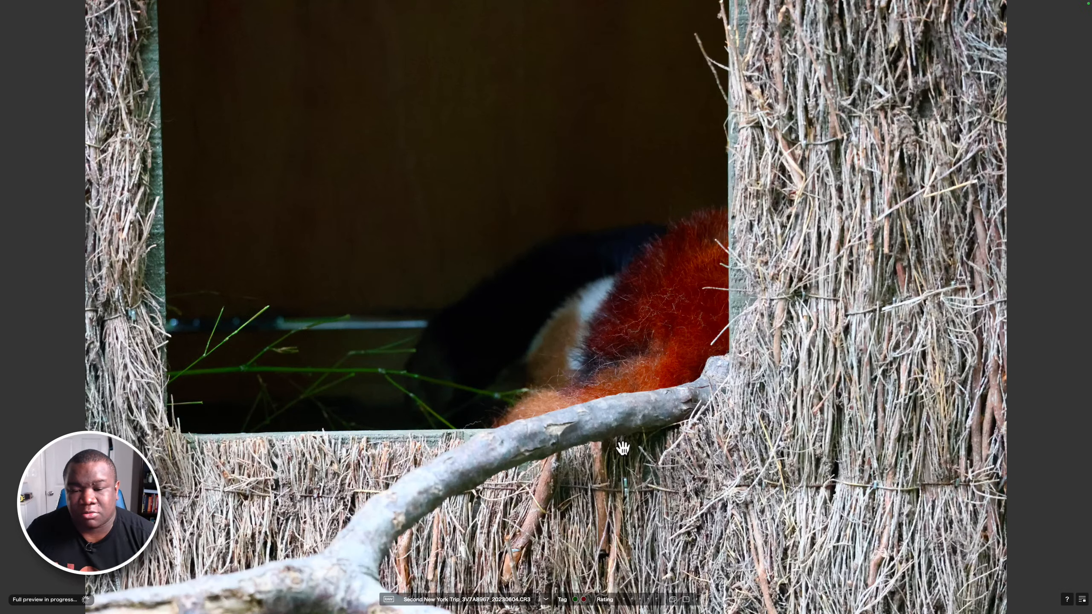
key("Right")
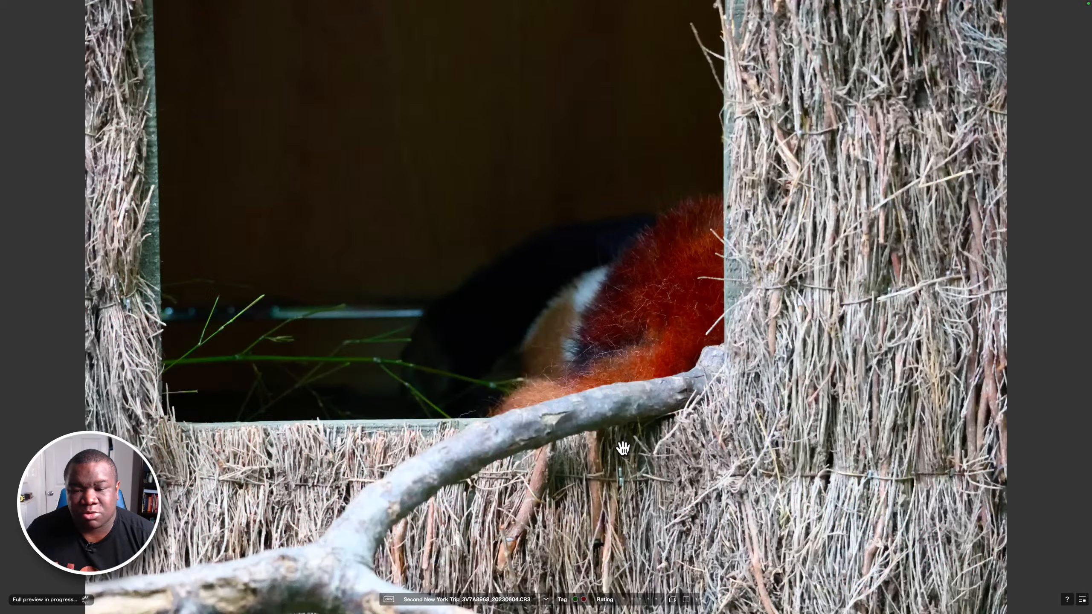
key("Right")
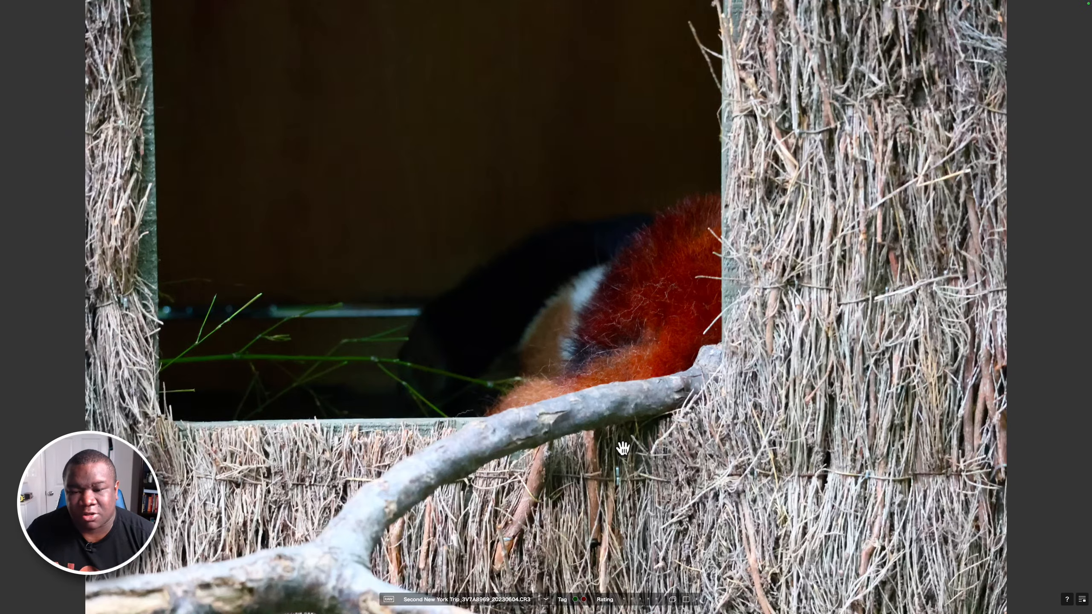
key("Right")
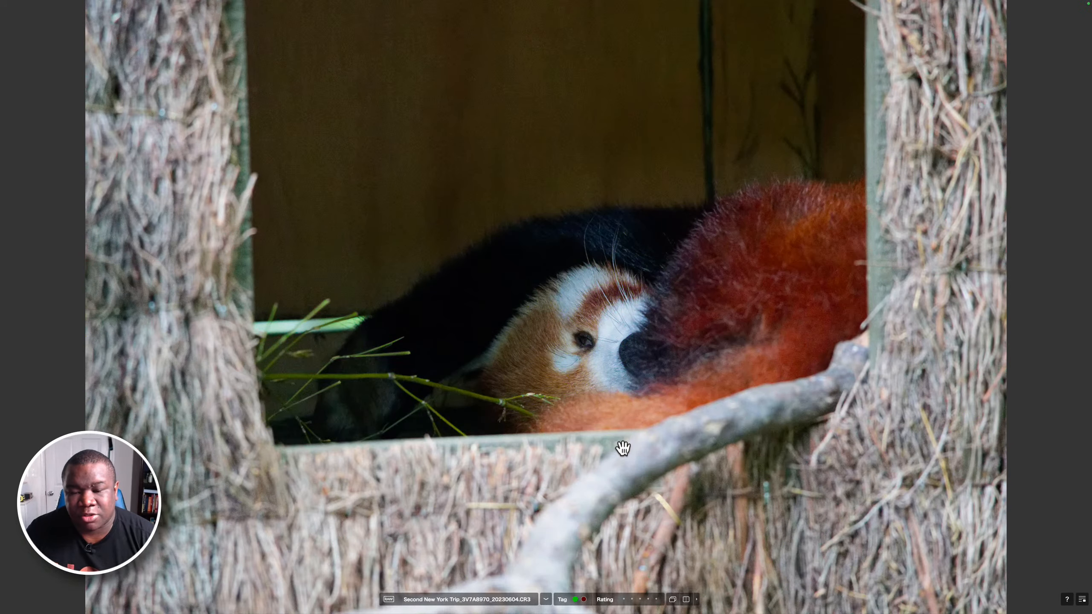
key("Right")
key("Right")
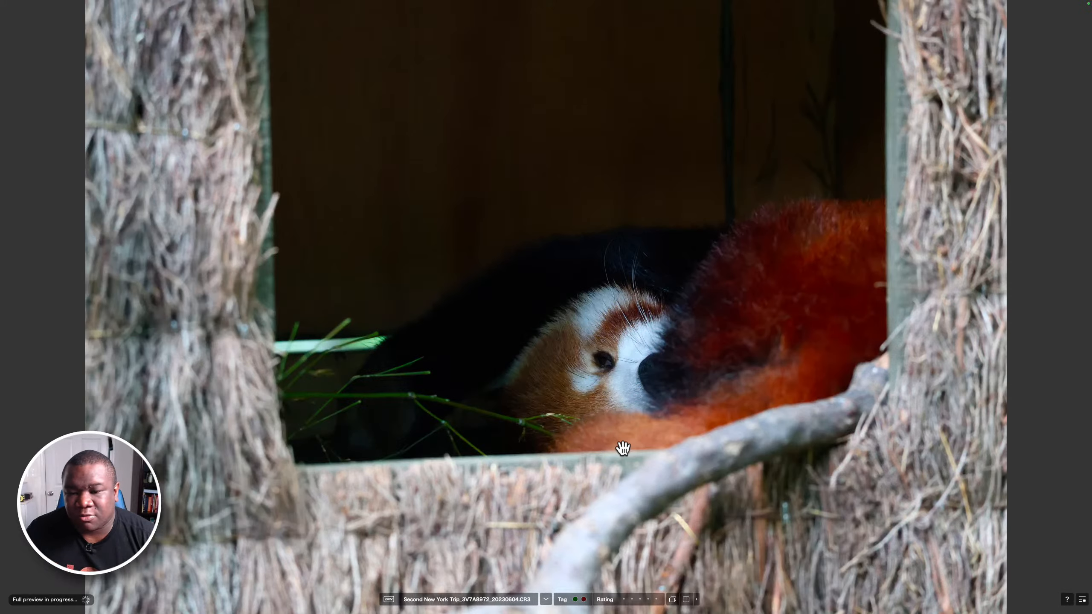
Review the shots of the sparrow on the mossy tree's branch up to 3V7A8978, tagging 3V7A8975 as picked
key("Right")
key("Right")
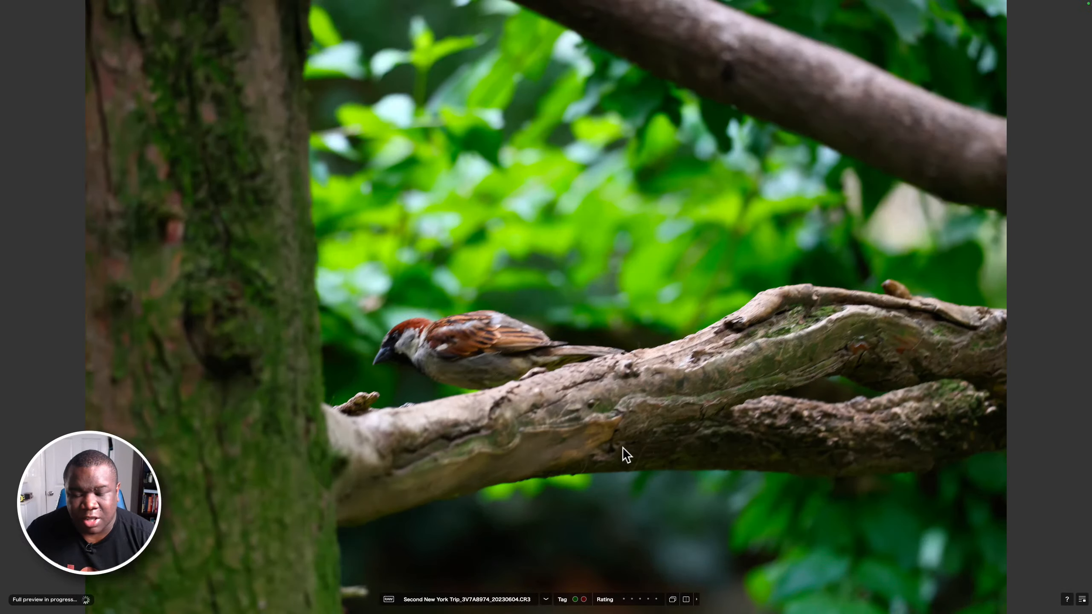
key("Right")
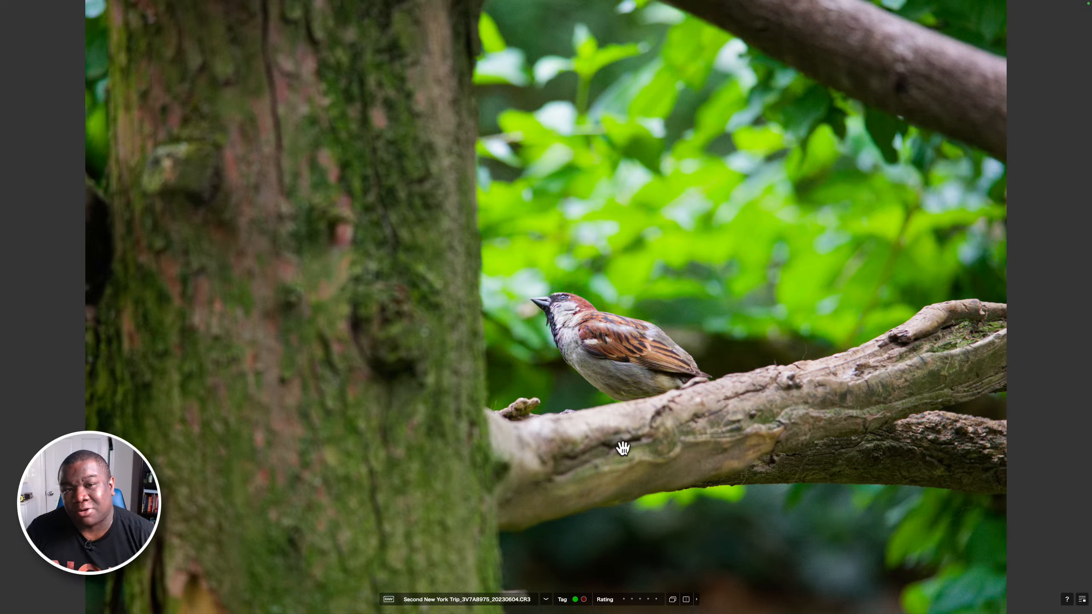
key("Right")
key("Right")
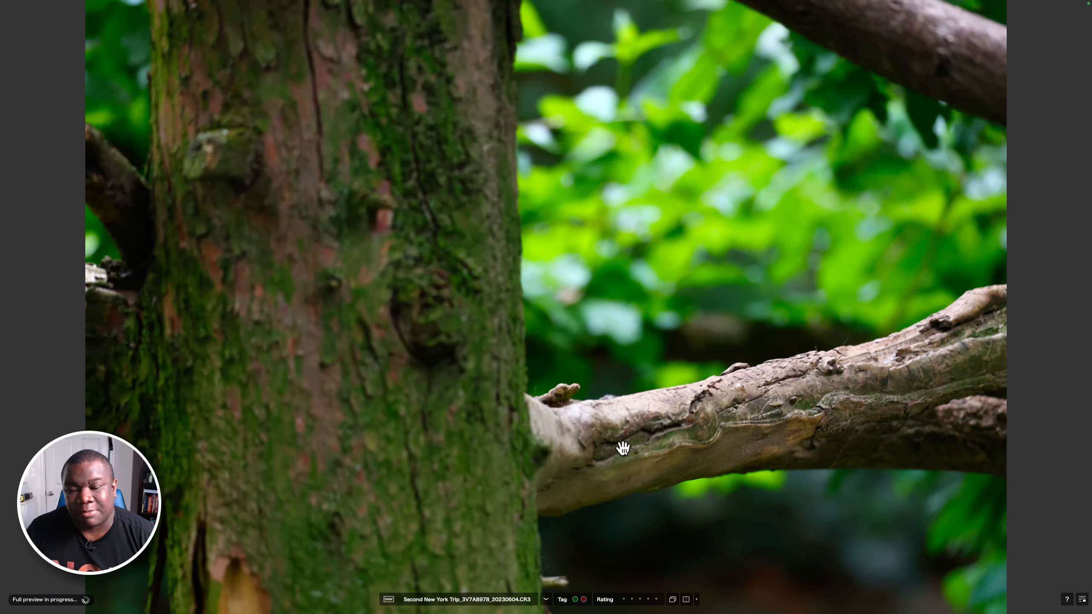
key("Left")
key("Right")
key("Right")
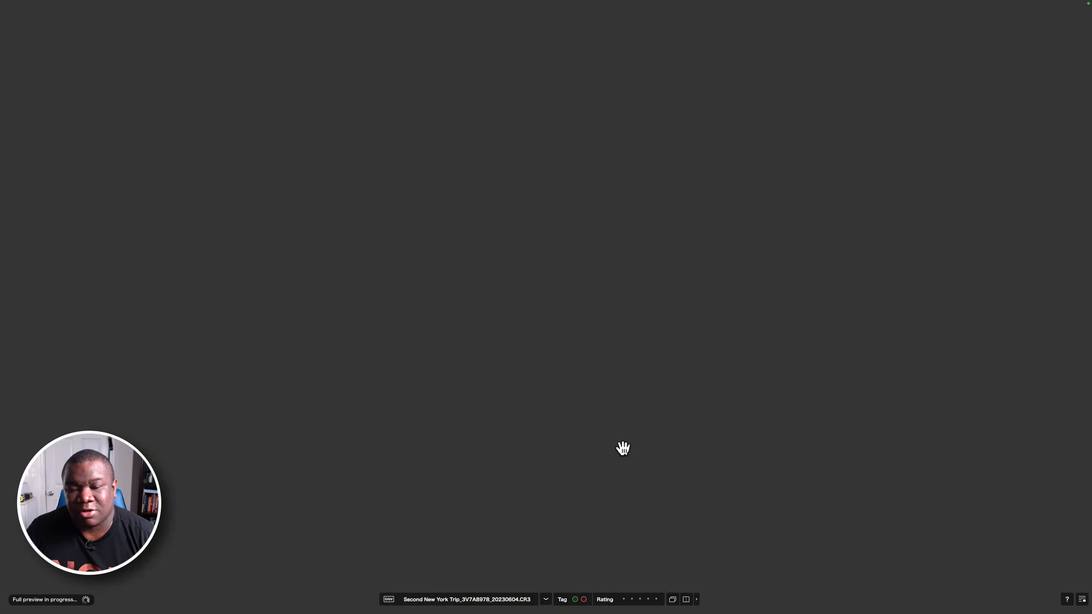
key("Right")
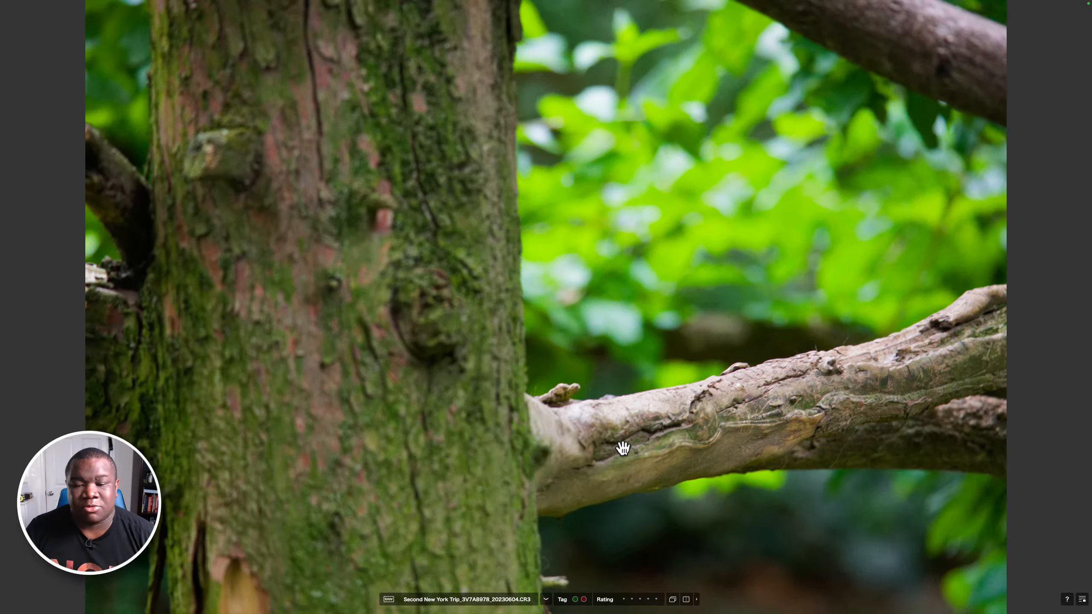
Go through the red panda behind the leaves and the sparrow by the rocks from 3V7A8980 to 3V7A8987, tagging 3V7A8980 as picked
key("Right")
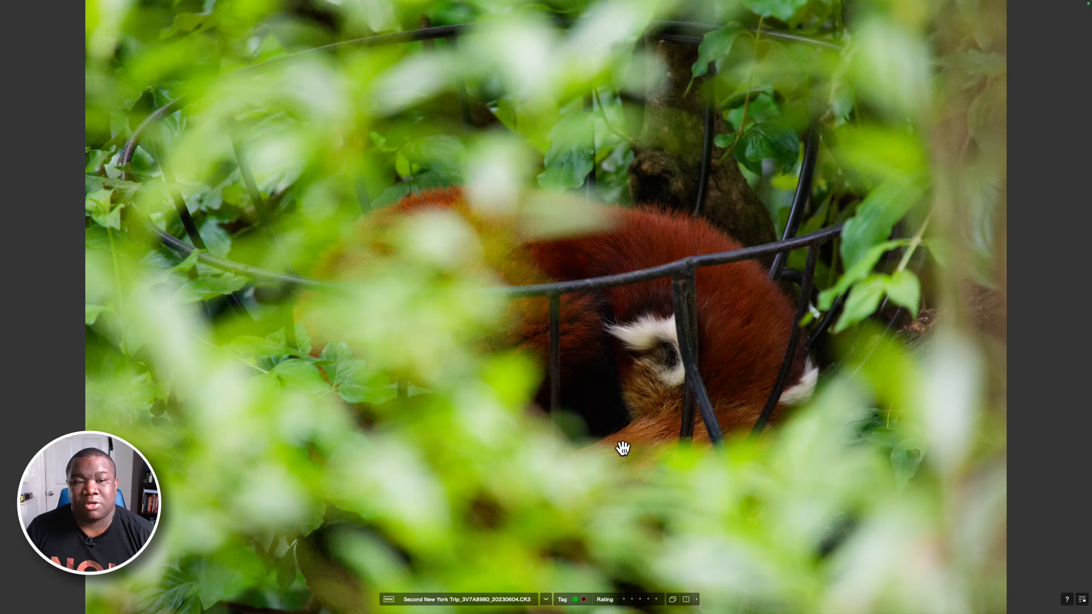
key("Right")
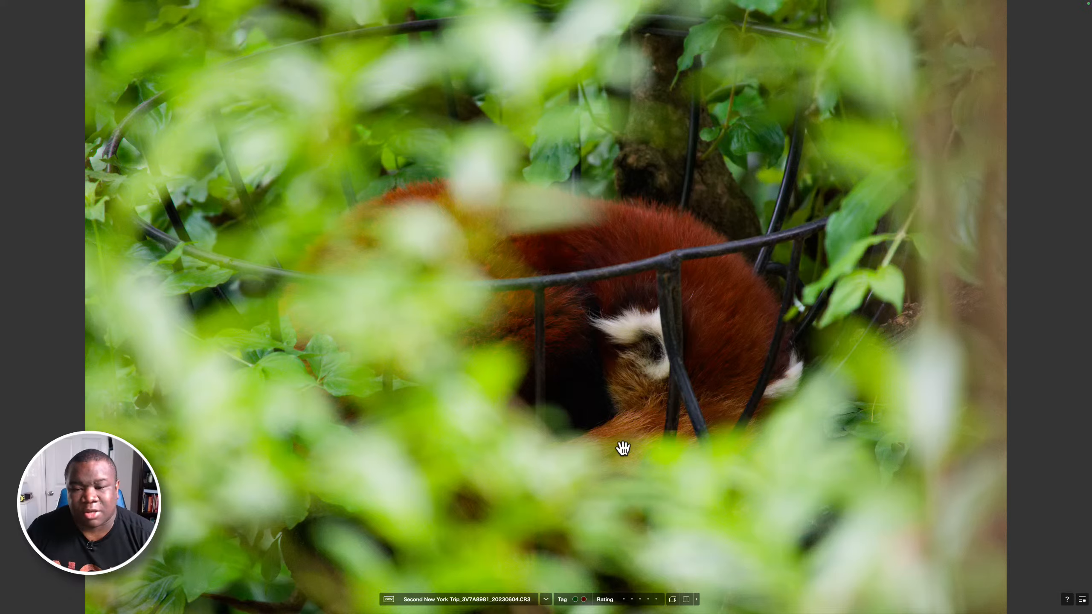
key("Right")
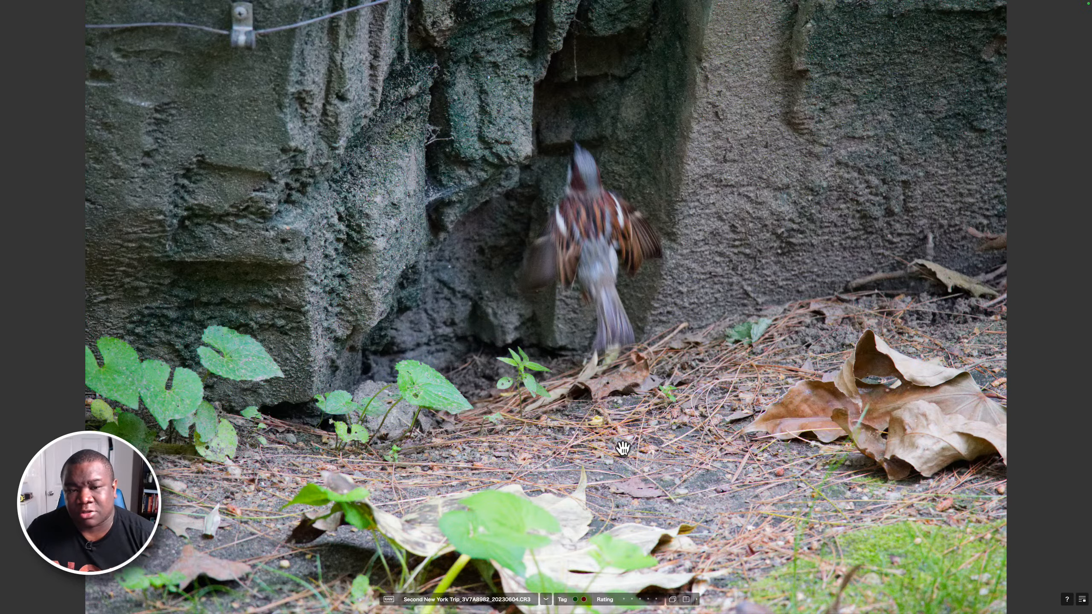
key("Right")
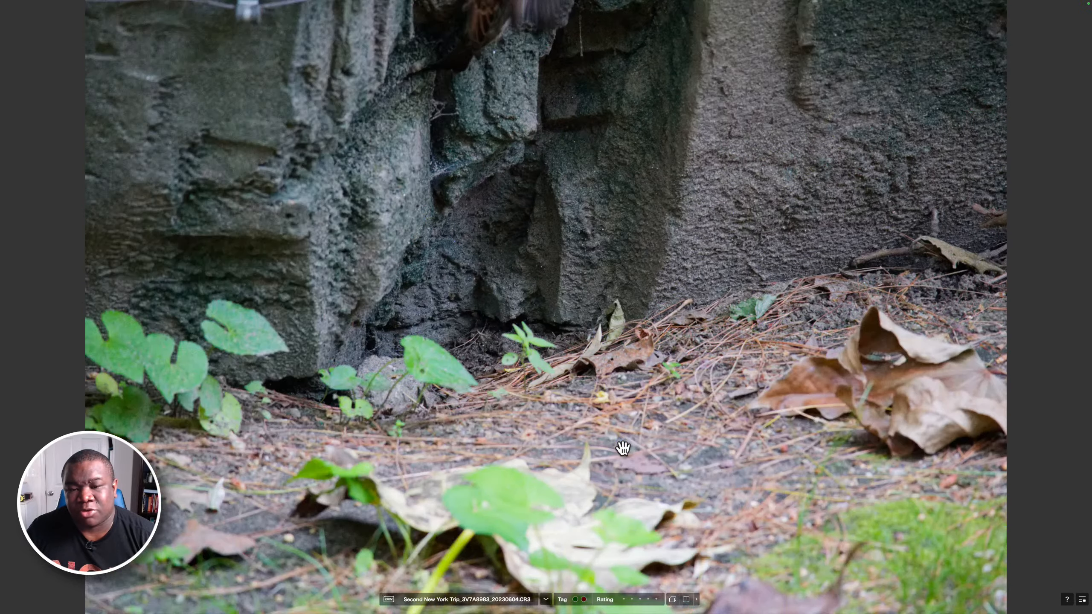
key("Right")
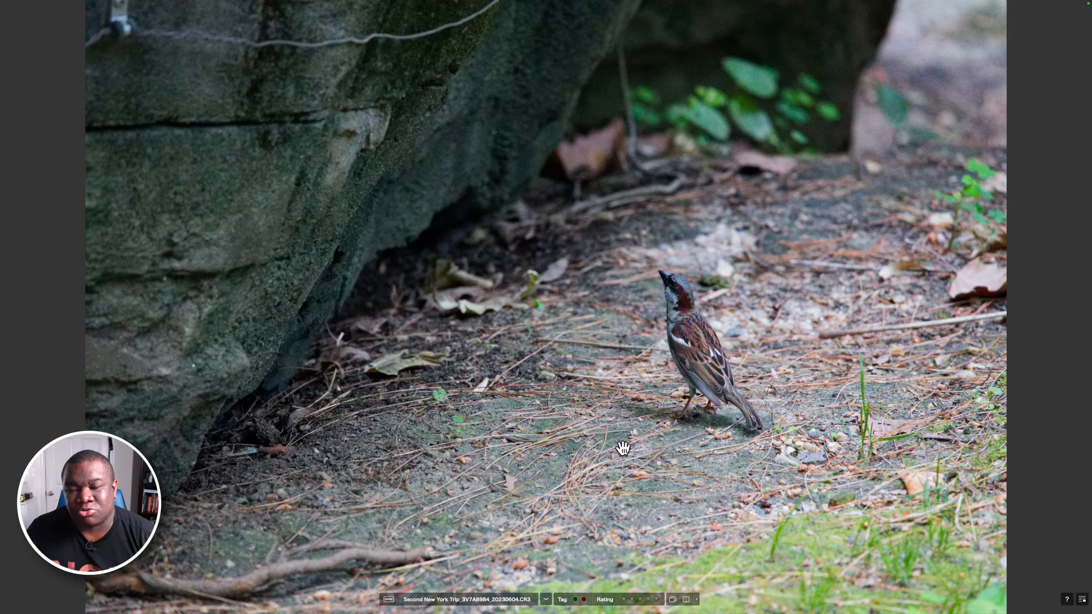
key("Right")
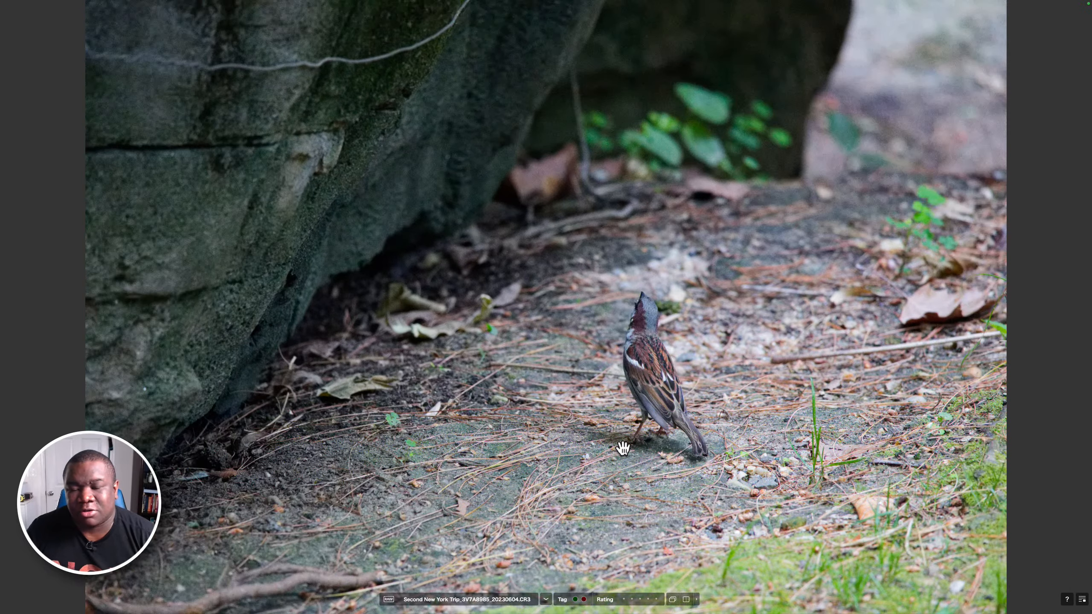
key("Right")
key("Right")
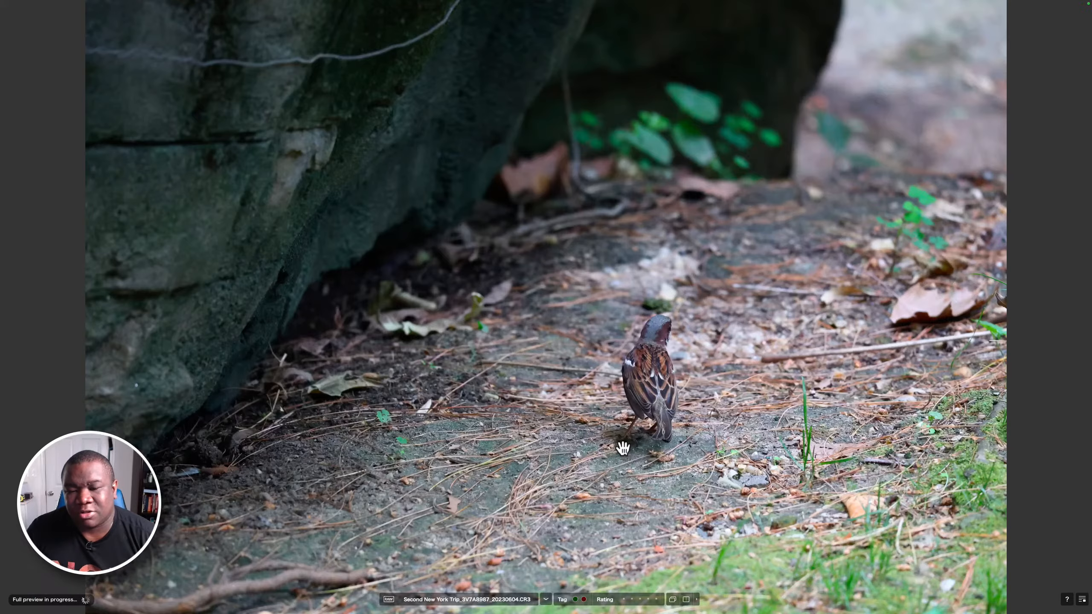
Examine the photos of the two turtles swimming in the pond from 3V7A8989 to 3V7A8992
key("Right")
key("Right")
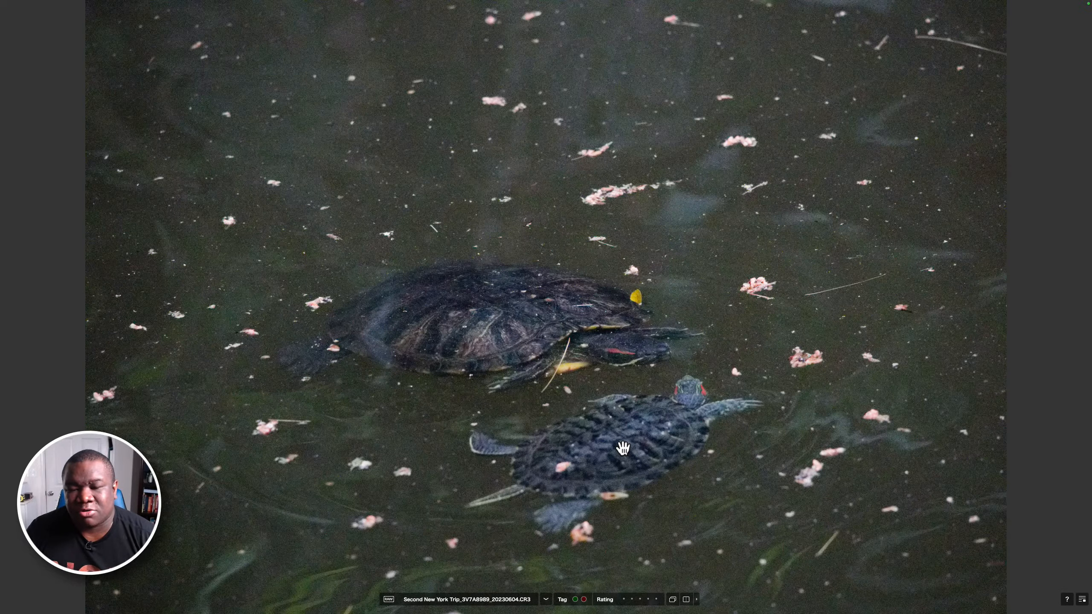
key("Right")
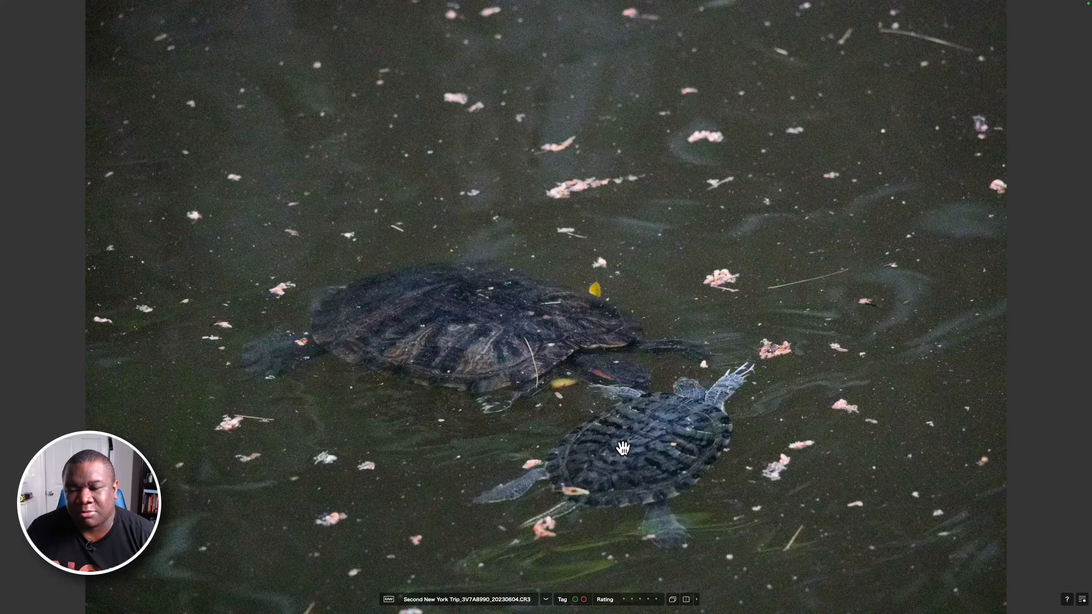
key("Right")
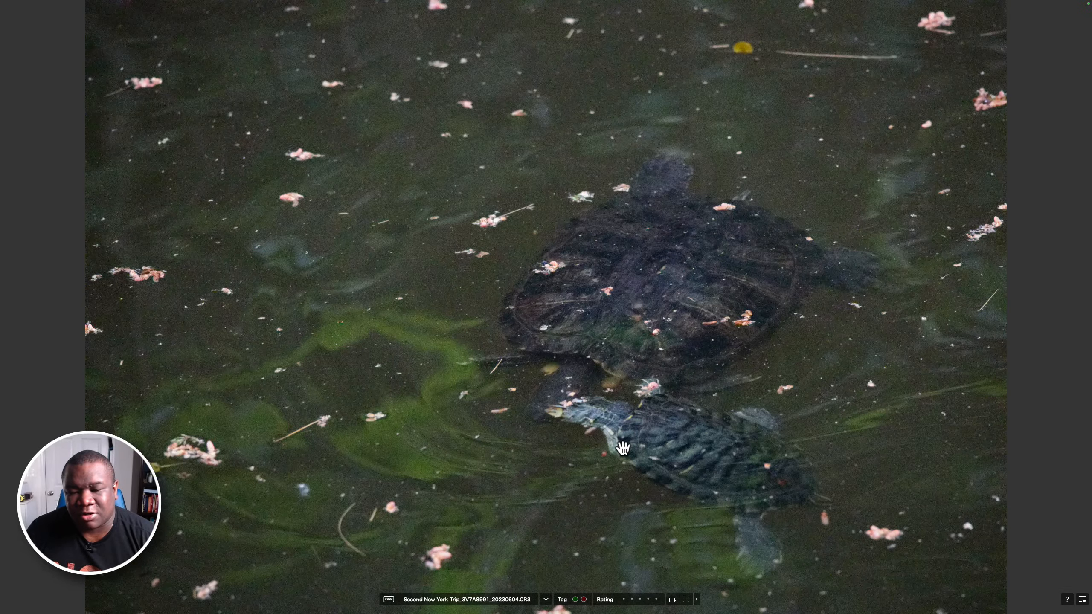
key("Right")
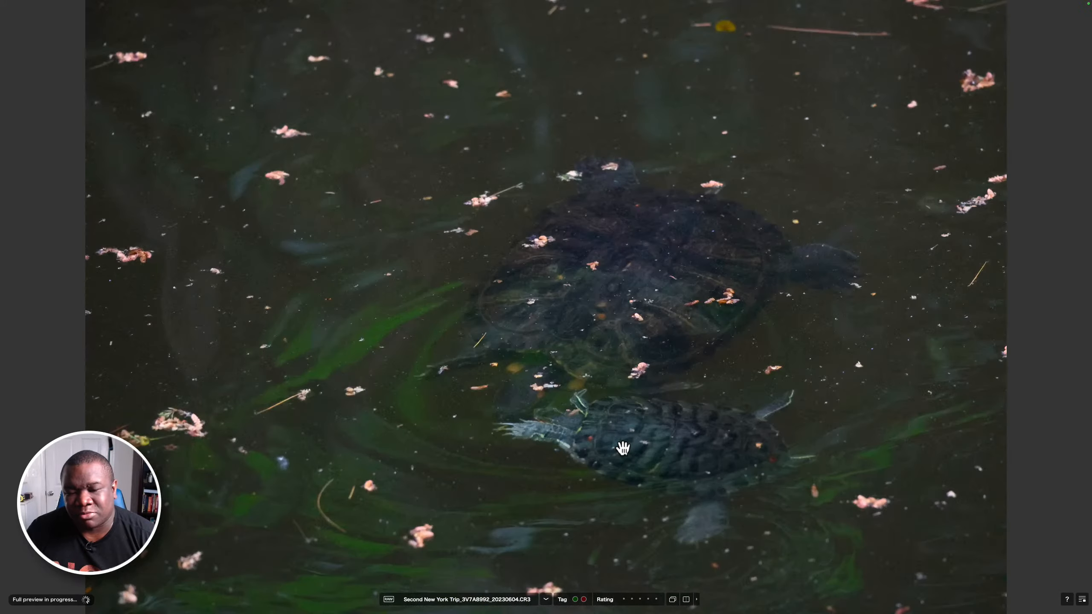
Tag 3V7A8994, the blue-green pigeon half hidden behind blurred leaves, as picked and compare it with 3V7A8995
key("Right")
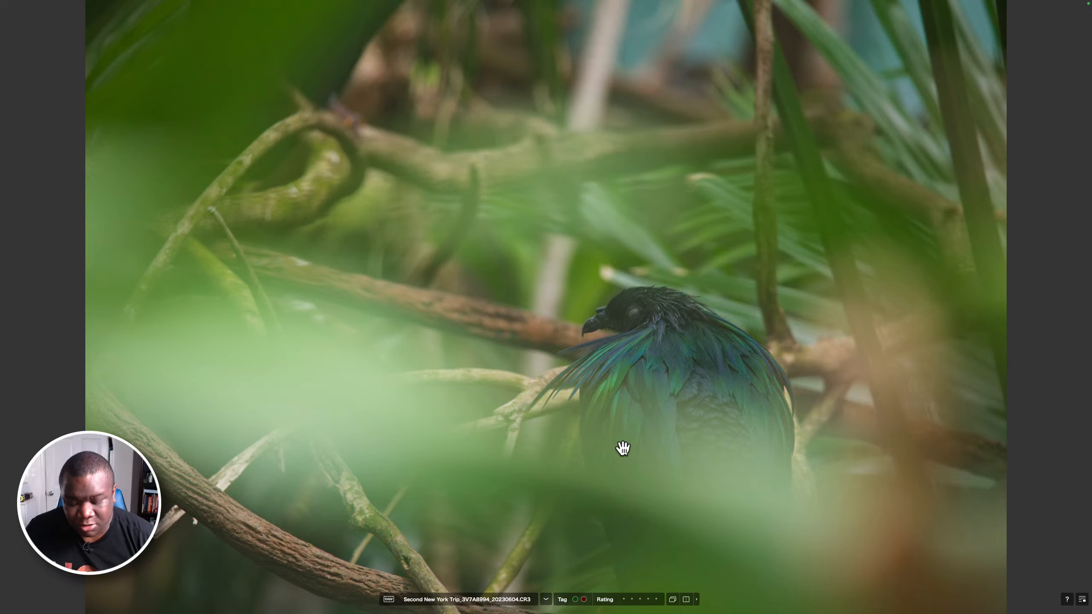
key("p")
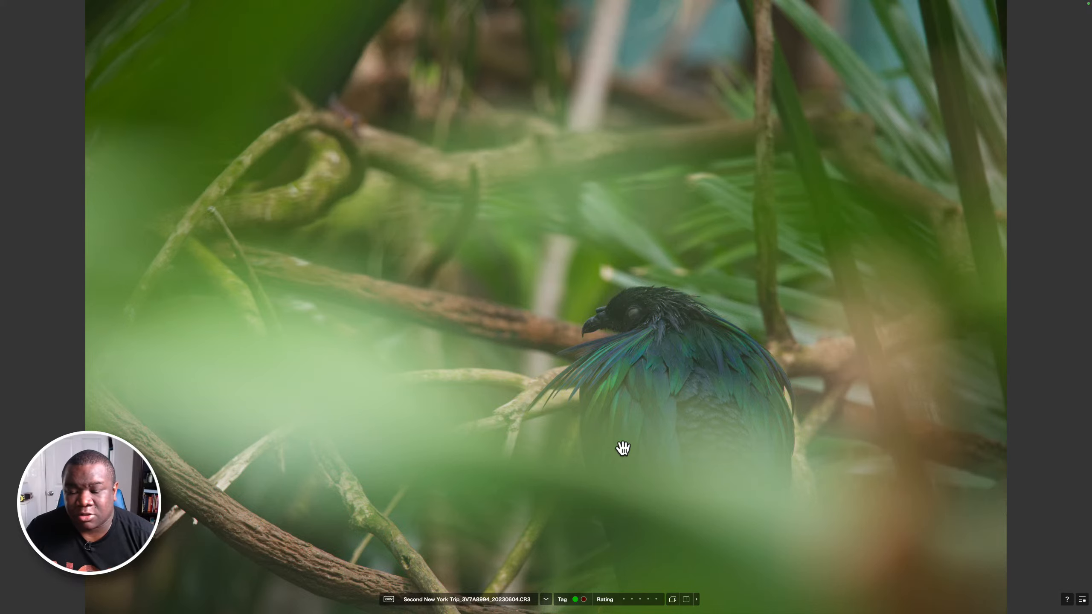
key("Right")
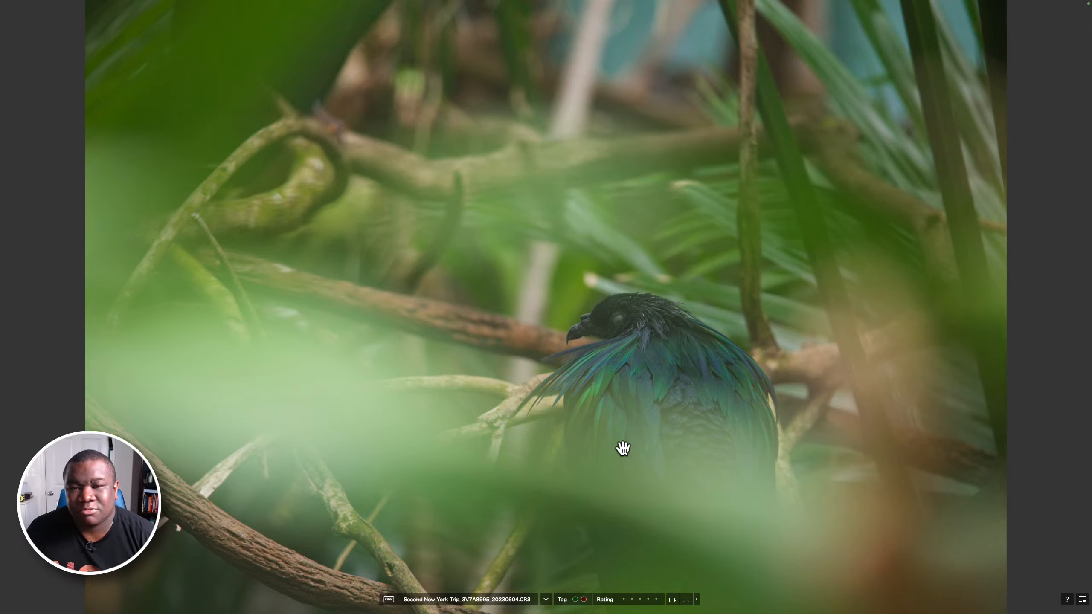
Go through the photos of the green pigeon among the hanging palm fronds from 3V7A8996 to 3V7A9005, tagging 3V7A8996, 3V7A8997 and 3V7A8999 as picked
key("Right")
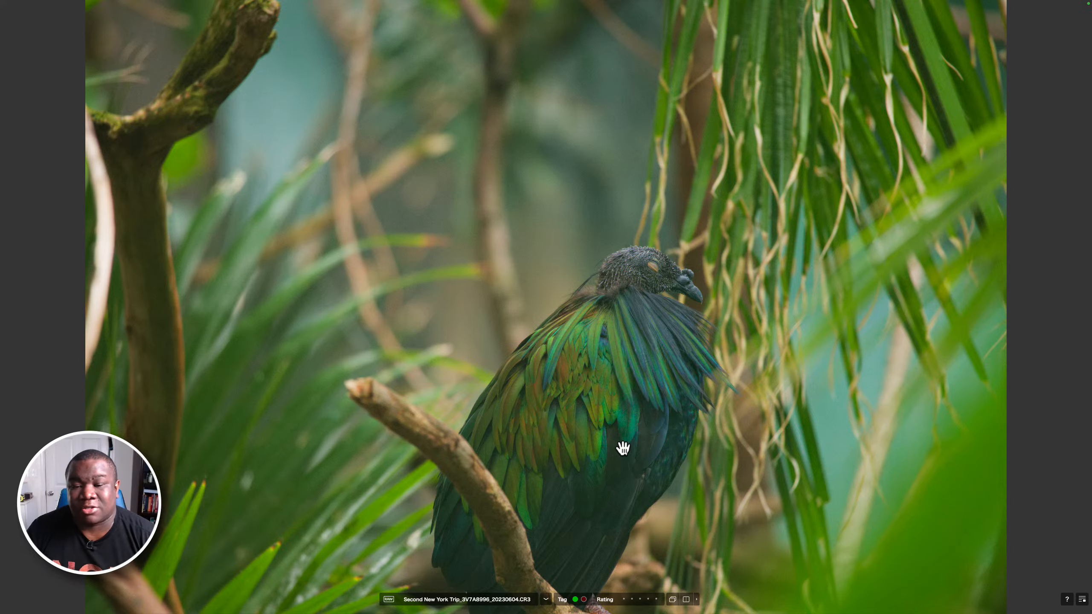
key("Right")
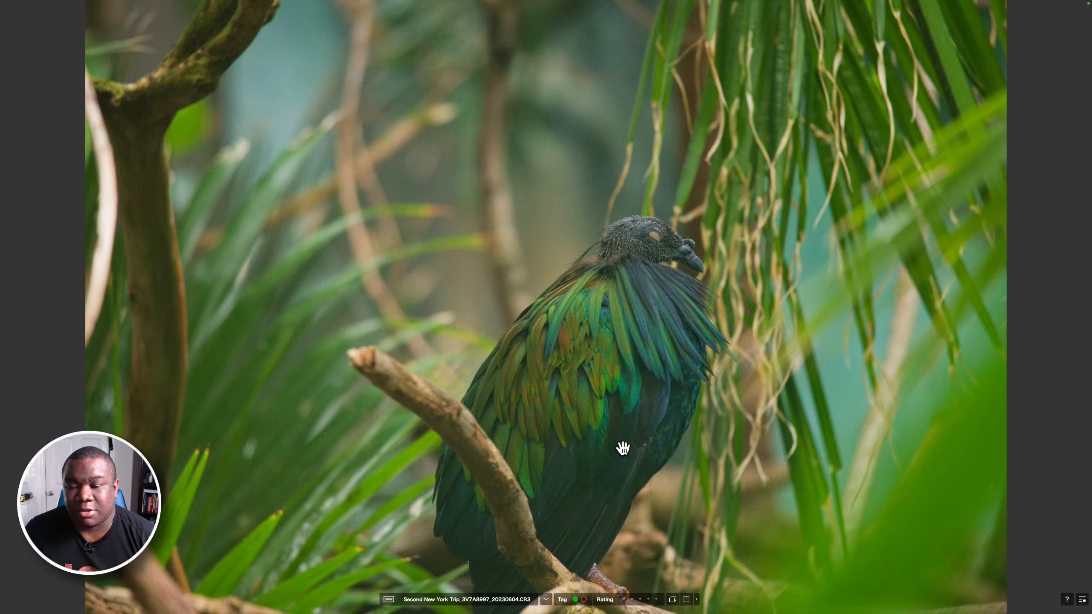
key("Right")
key("Right")
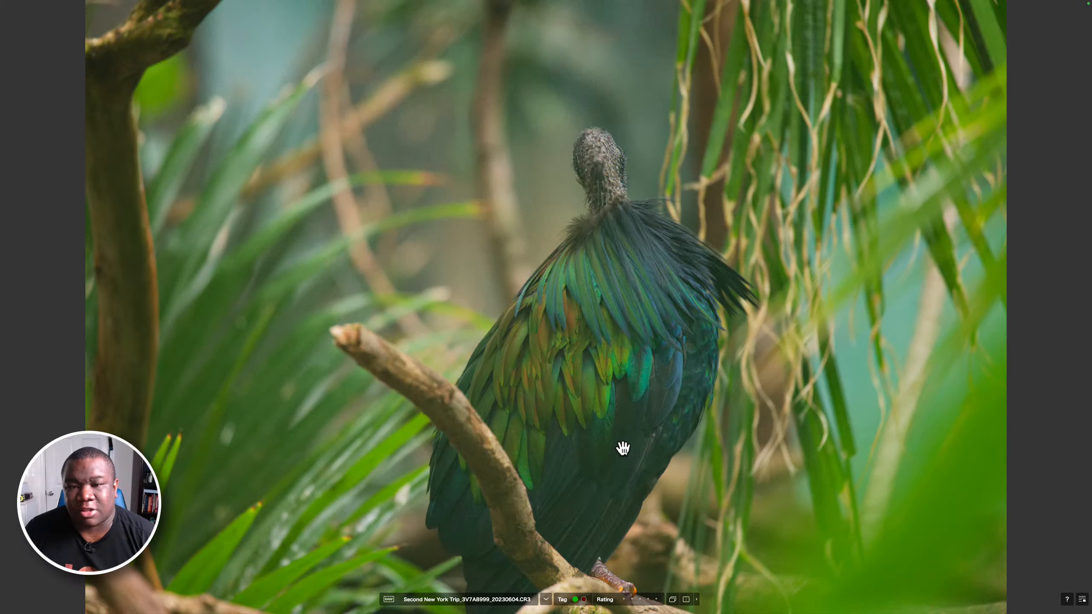
key("Right")
key("Right")
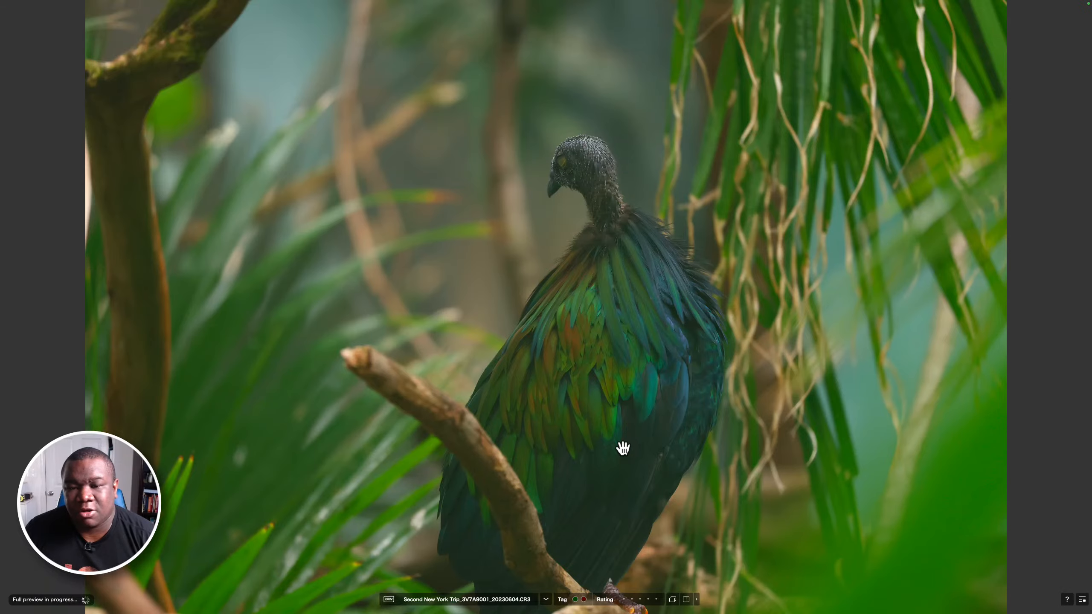
key("Right")
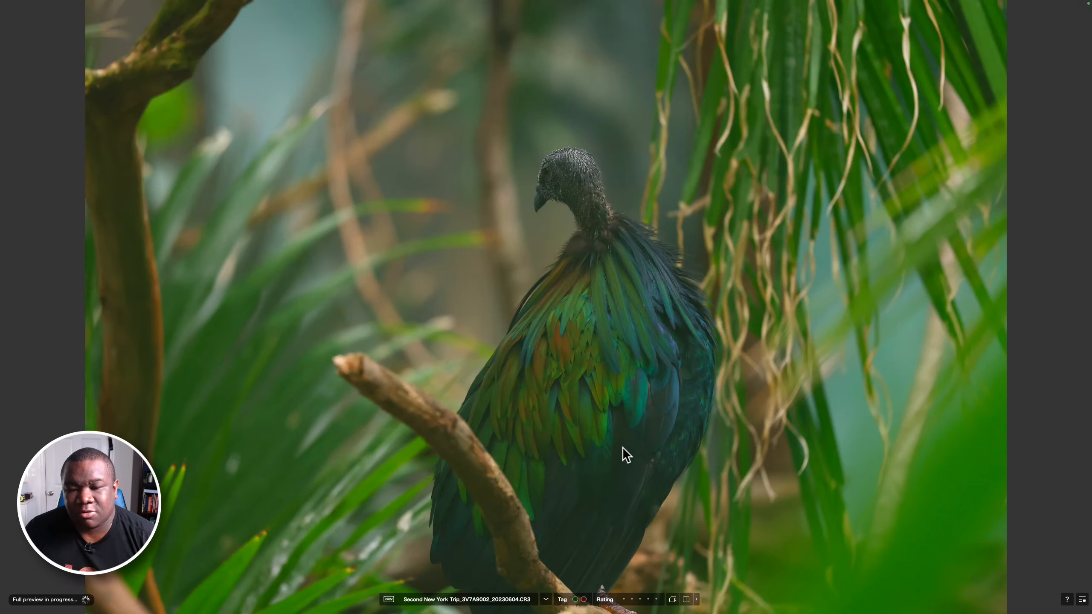
key("Right")
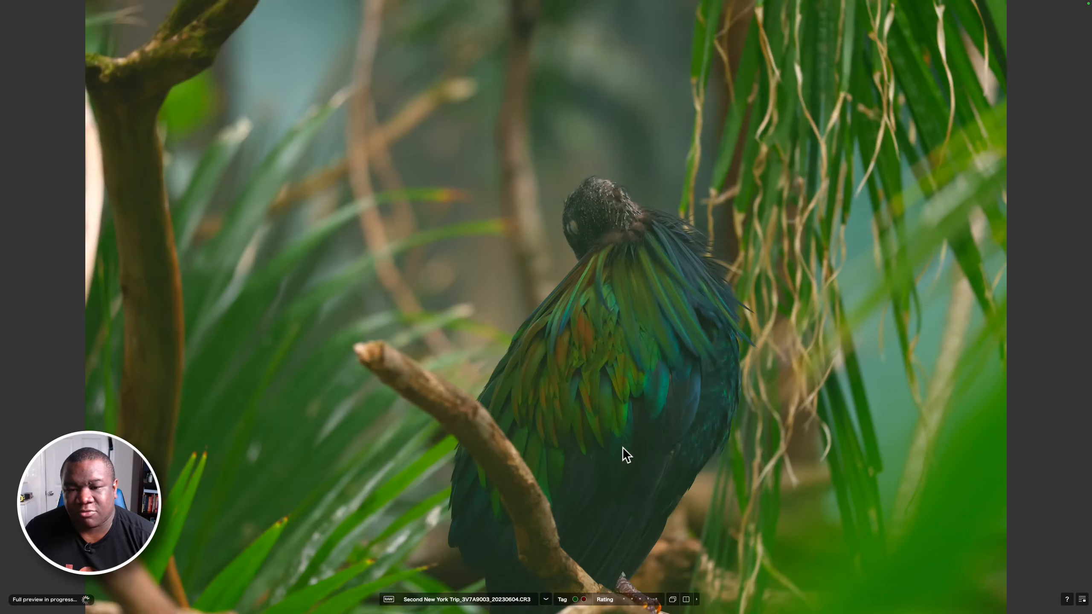
key("Right")
key("Right")
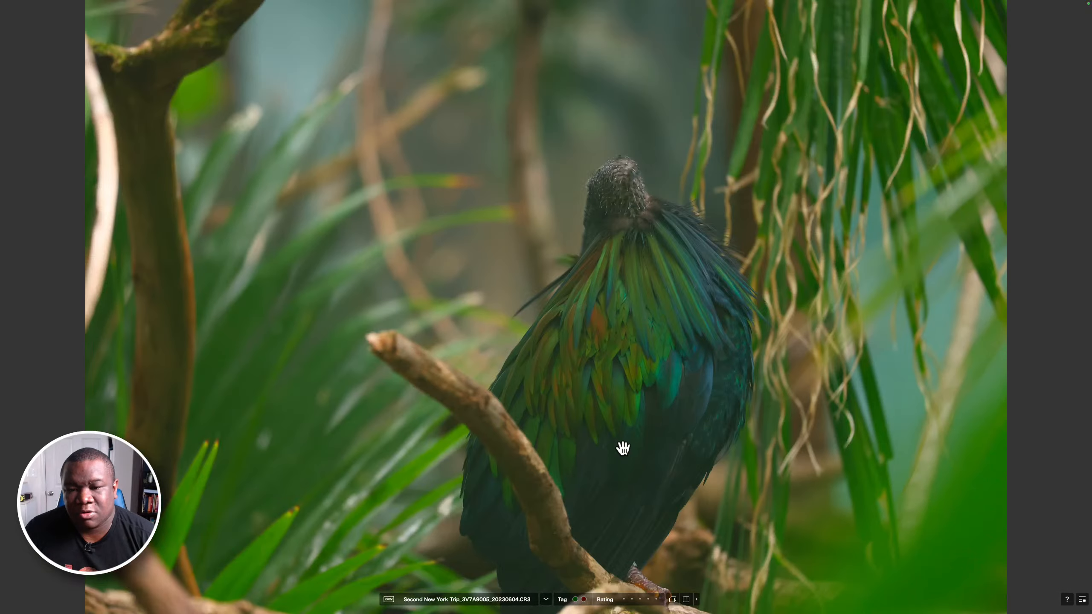
Examine the photos of the blue-green pigeon seen from behind on the branch from 3V7A9006 to 3V7A9009
key("Right")
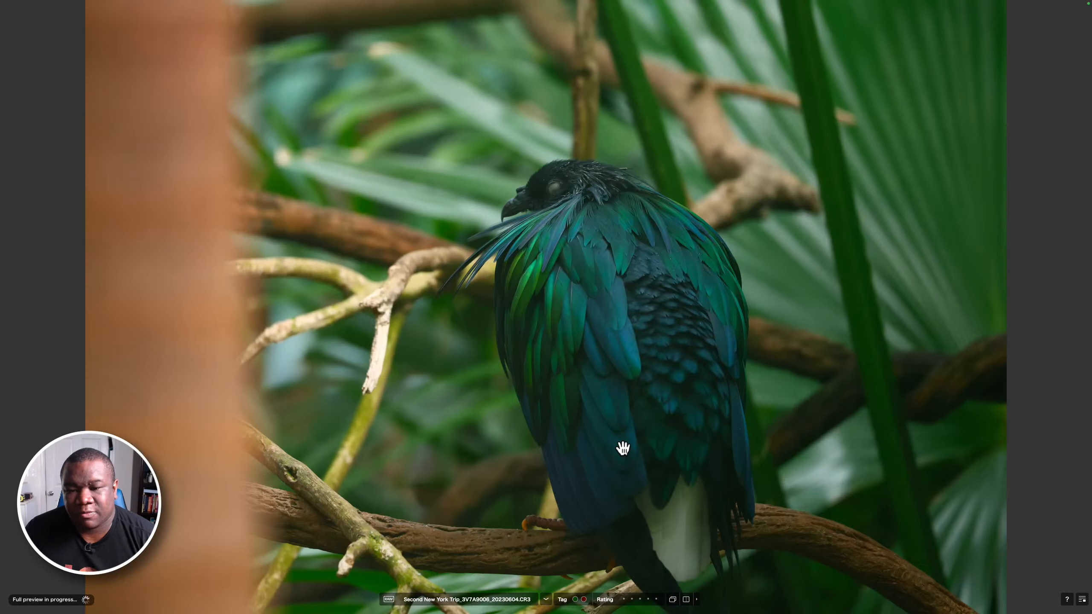
key("Right")
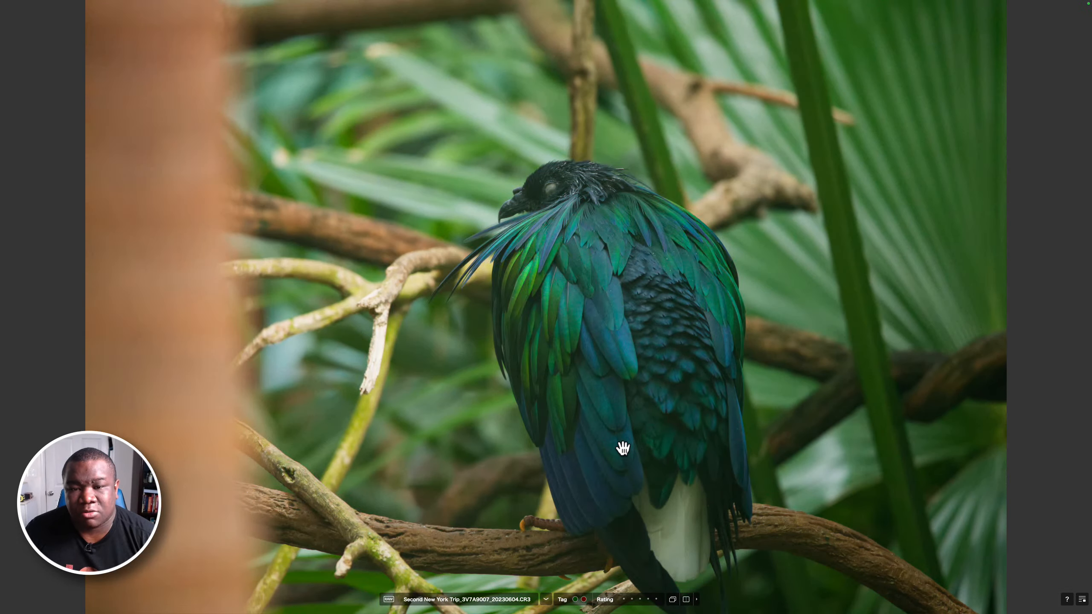
key("Right")
key("Right")
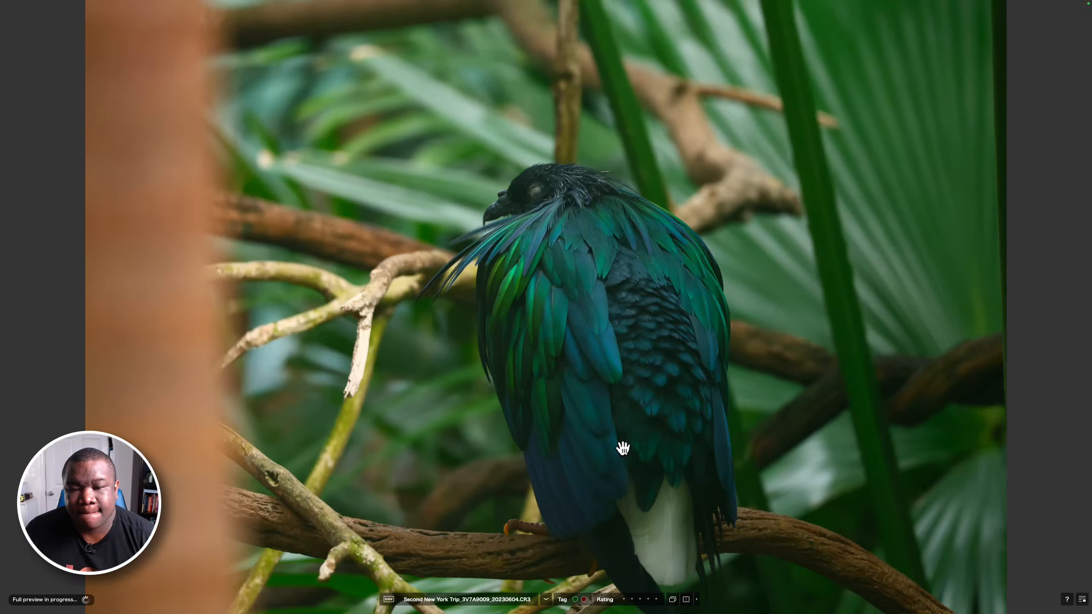
Review the photos of the two ducks in the feeding tub from 3V7A9011 to 3V7A9015, tagging 3V7A9013 and 3V7A9014 as picked
key("Right")
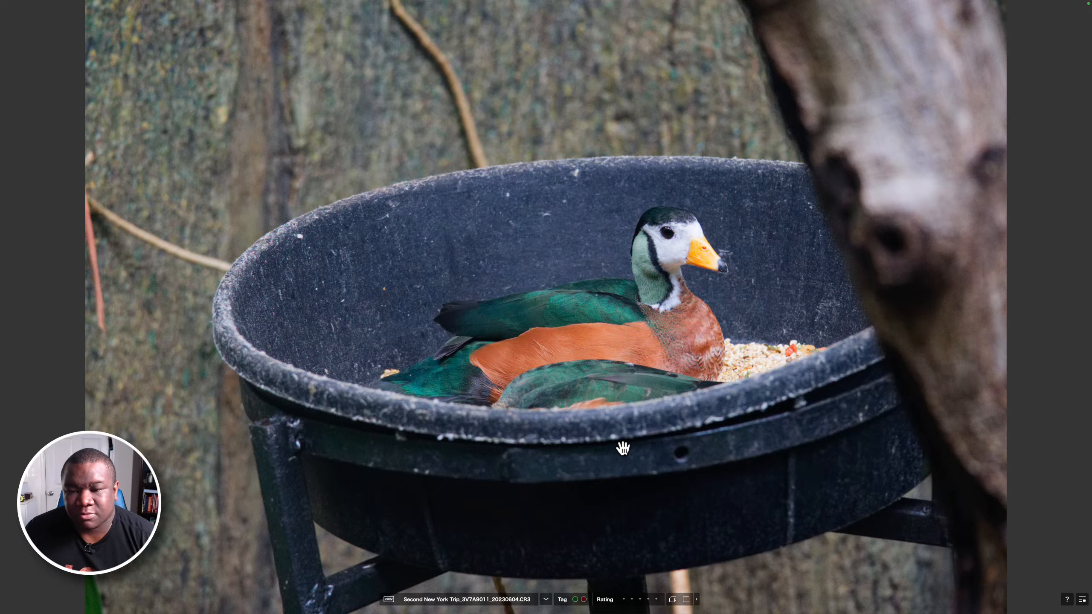
key("Right")
key("Right")
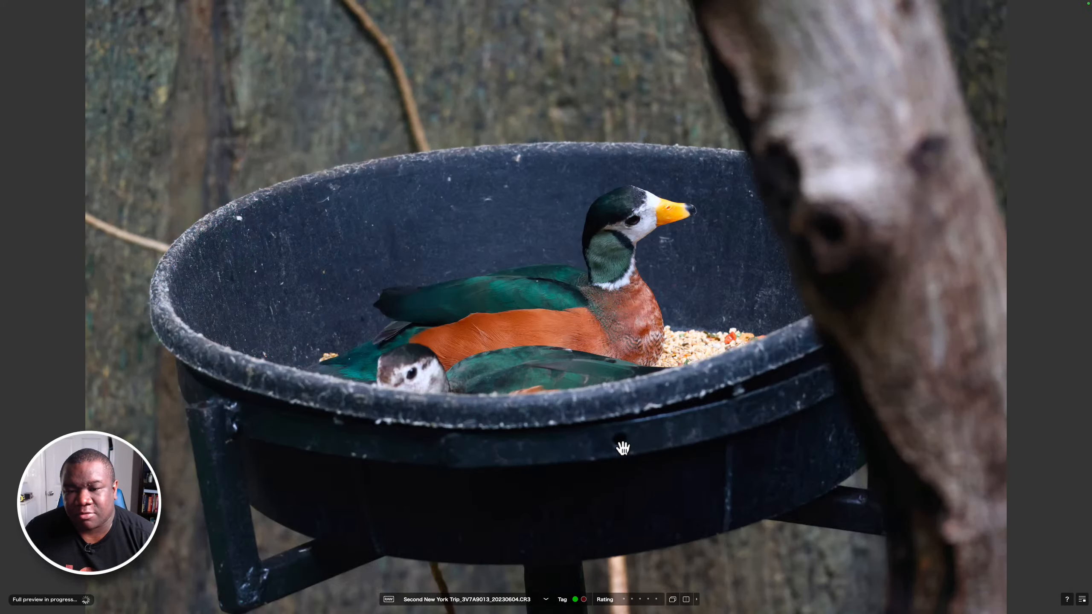
key("Right")
key("Right")
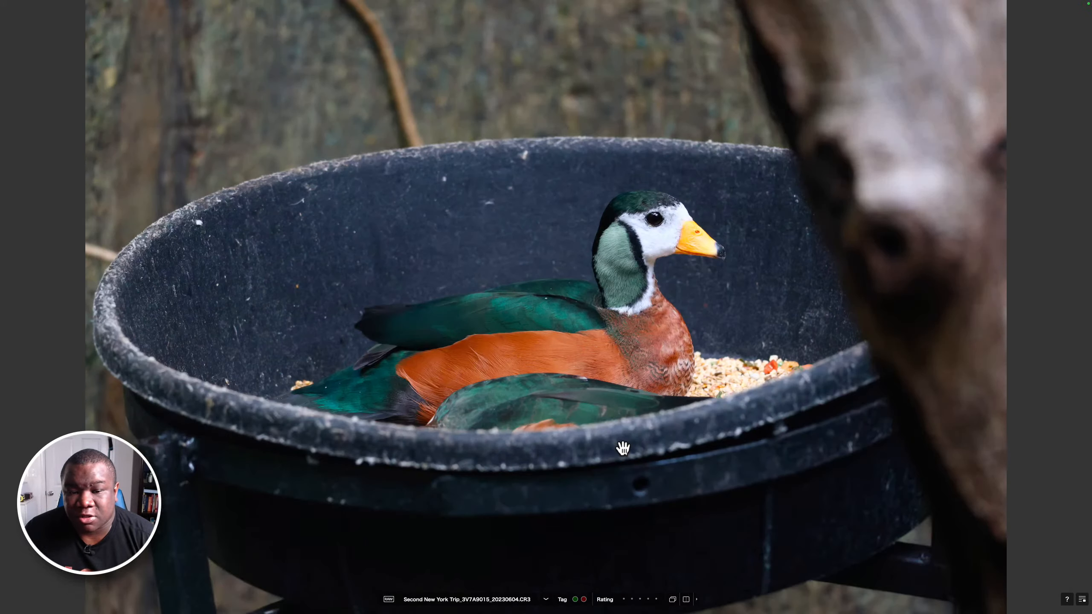
key("Left")
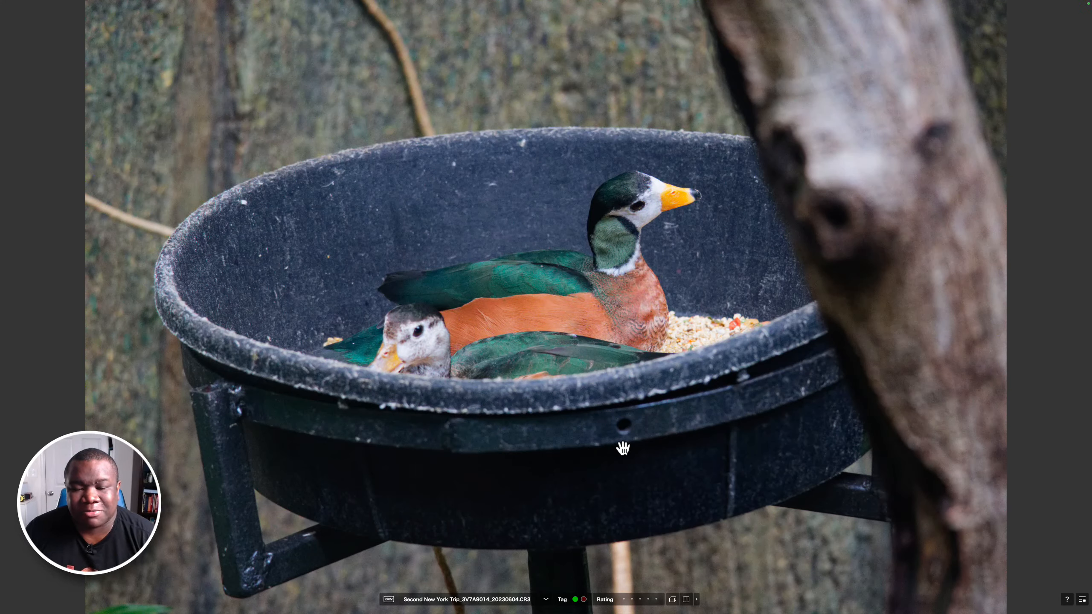
key("Right")
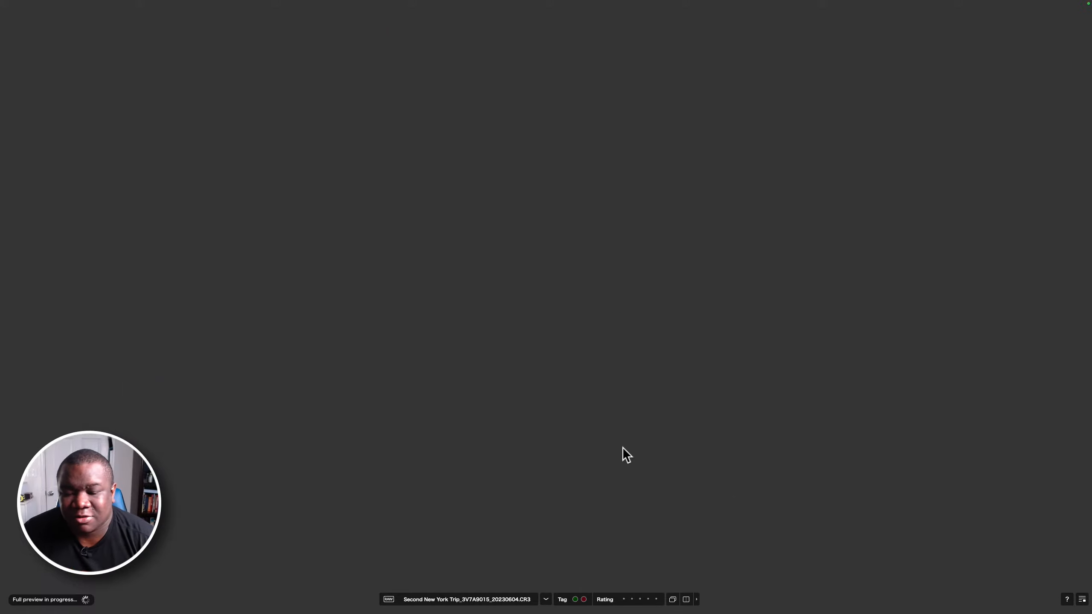
key("Right")
key("Right")
key("Left")
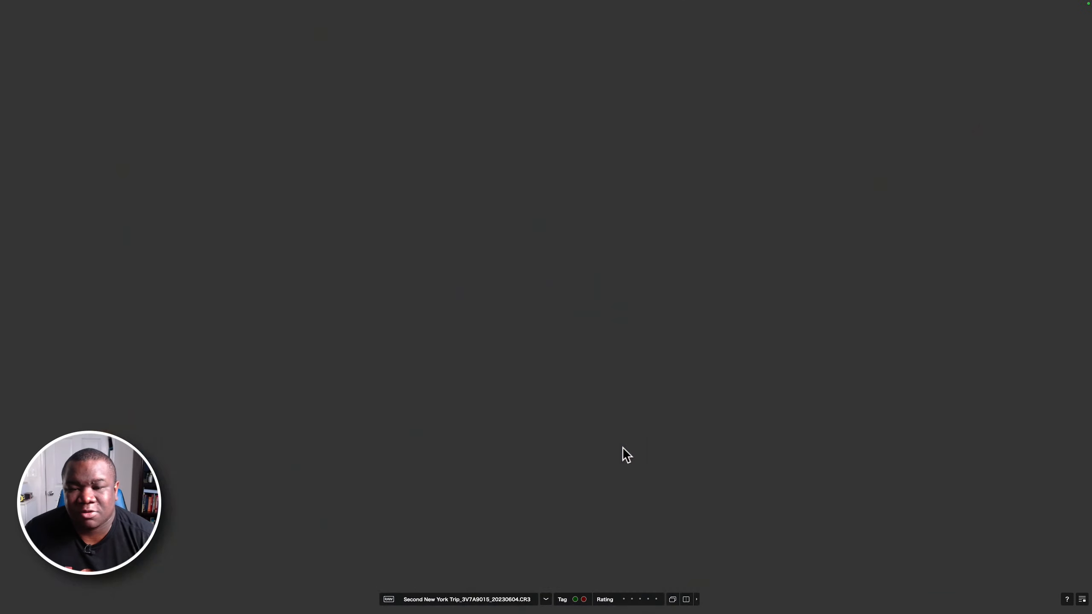
Examine the backlit pigeon on the slanted branch in the photos from 3V7A9019 to 3V7A9025
key("Right")
key("Right")
key("Right")
key("Right")
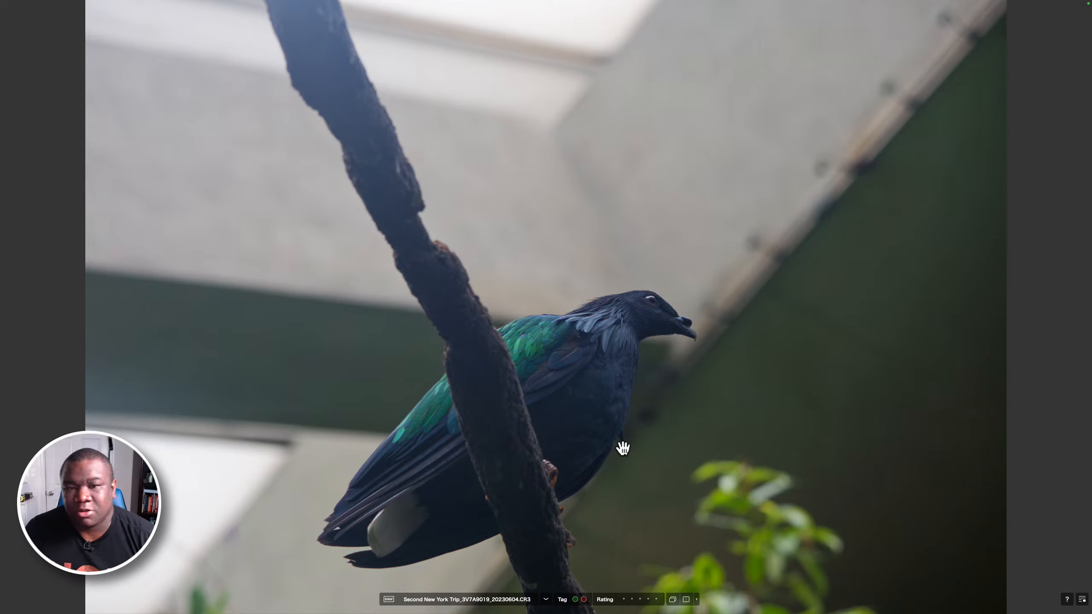
key("Right")
key("Right")
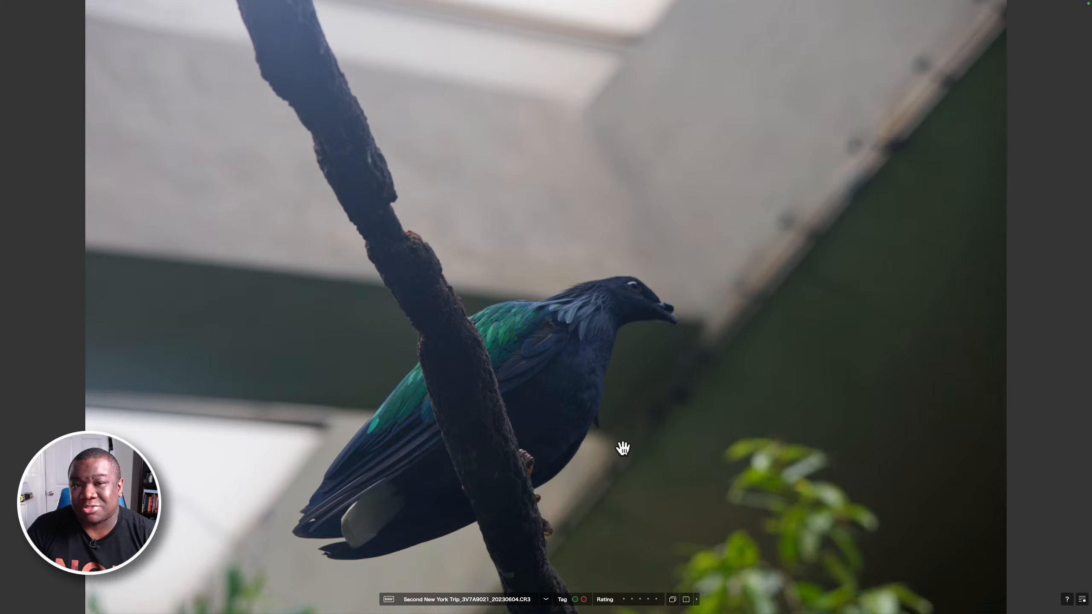
key("Right")
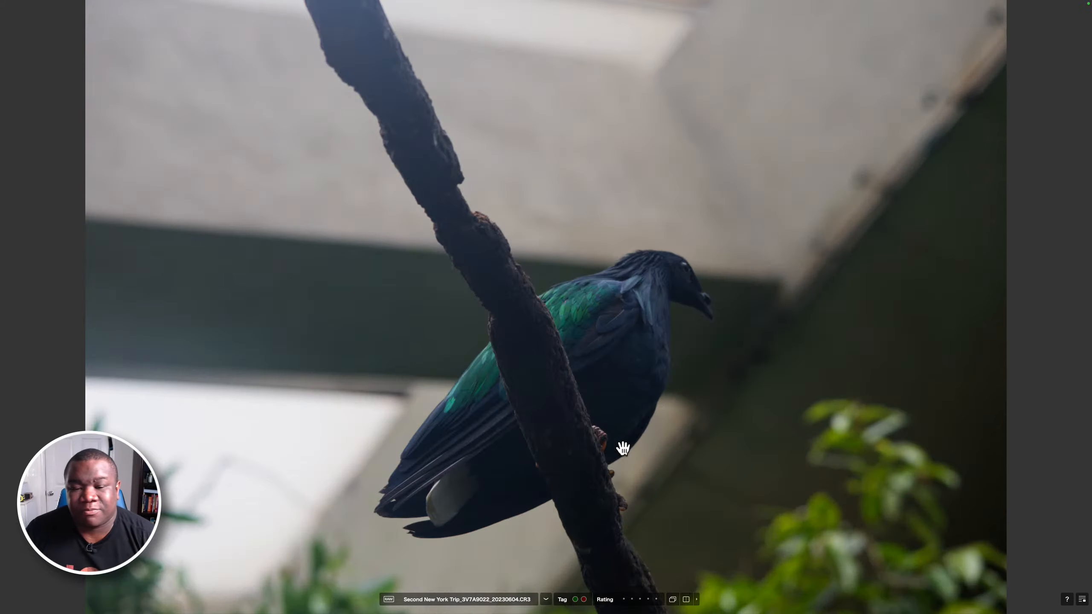
key("Right")
key("Right")
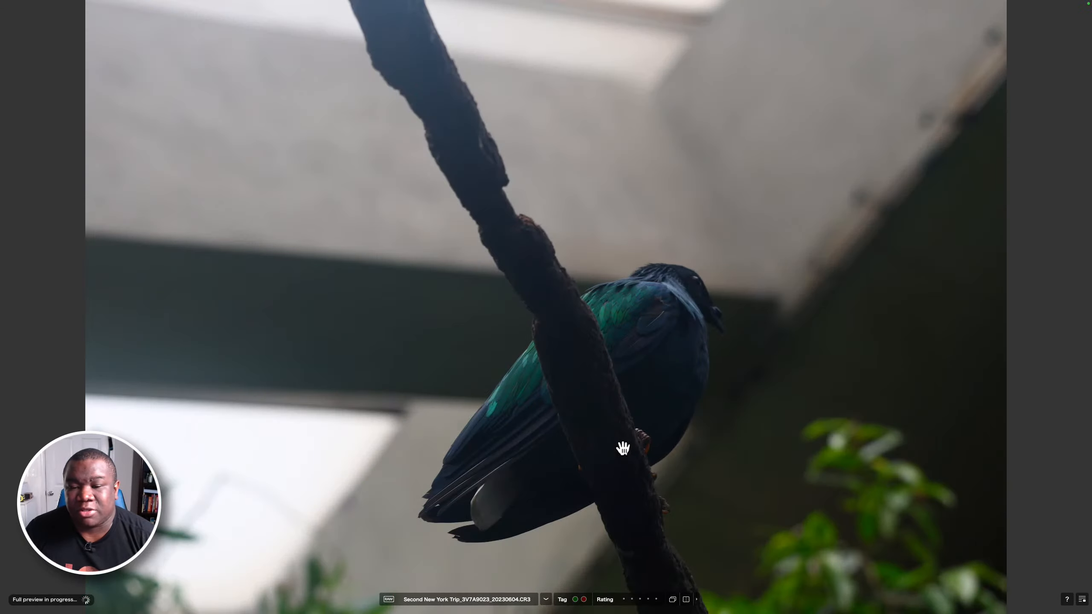
key("Left")
key("Right")
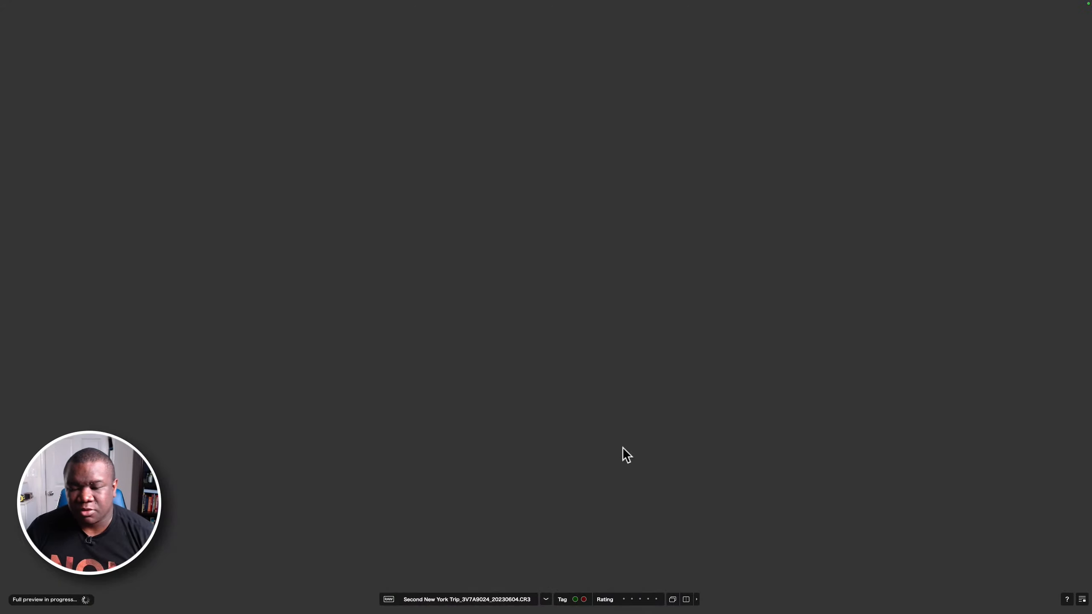
key("Right")
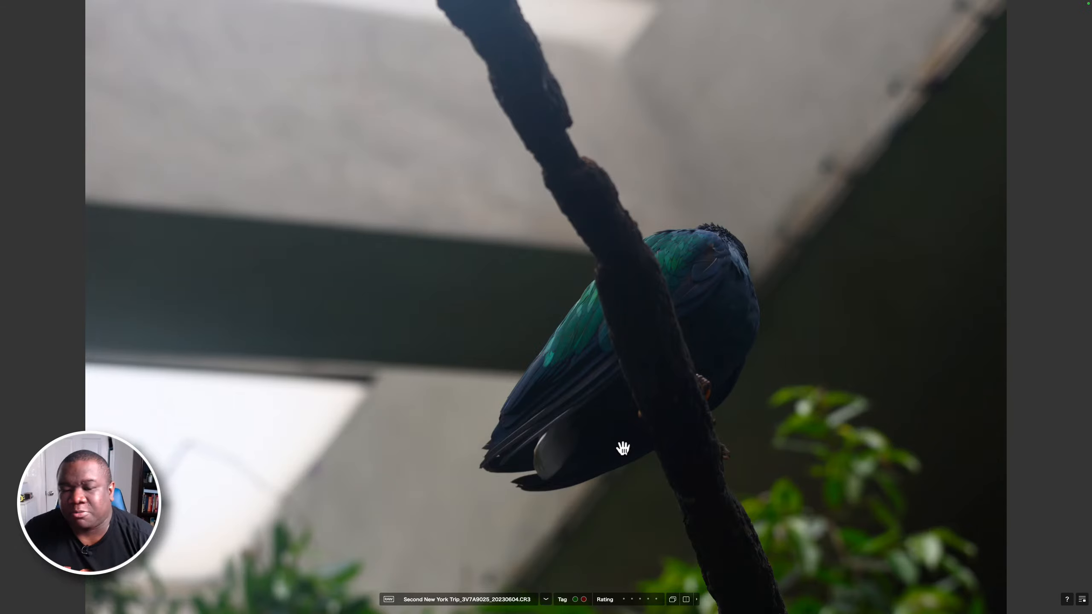
Review the closer shots of the duck in the tub from 3V7A9027 to 3V7A9033, tagging 3V7A9030 and 3V7A9031 as picked
key("Right")
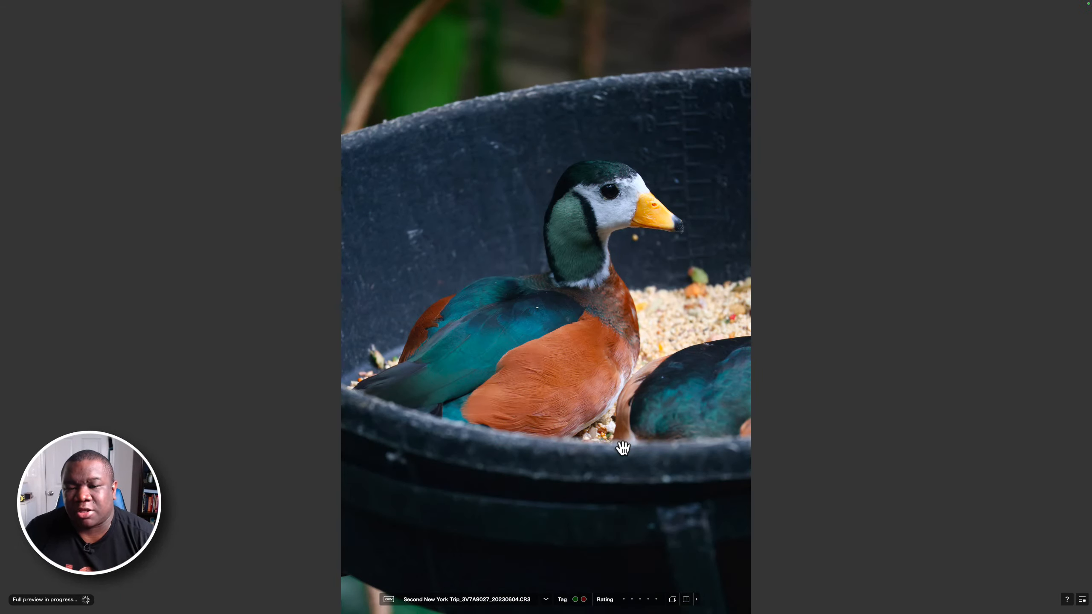
key("Right")
key("Right")
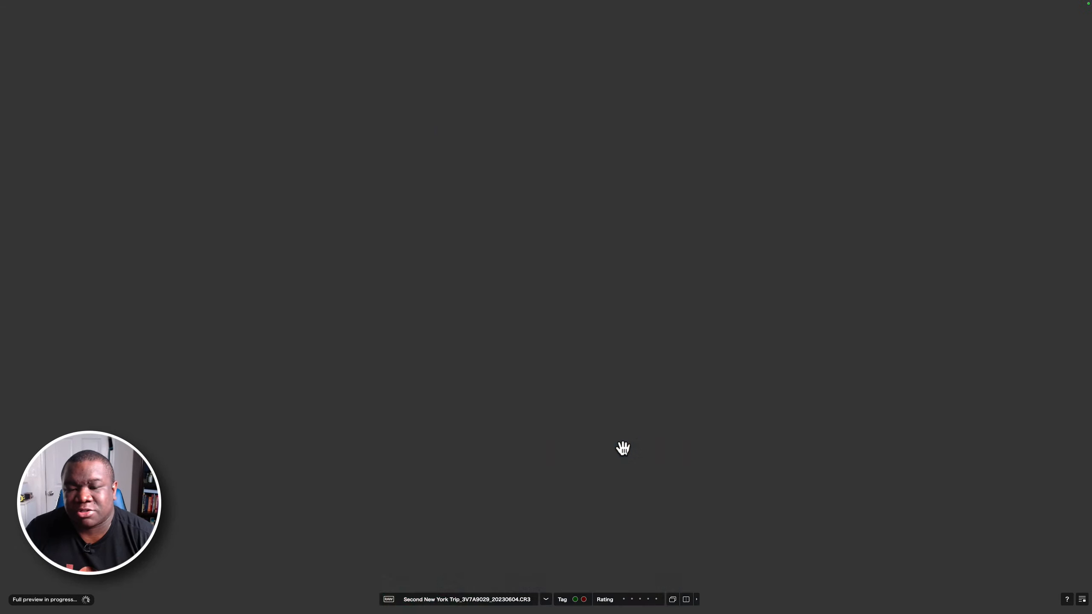
key("Right")
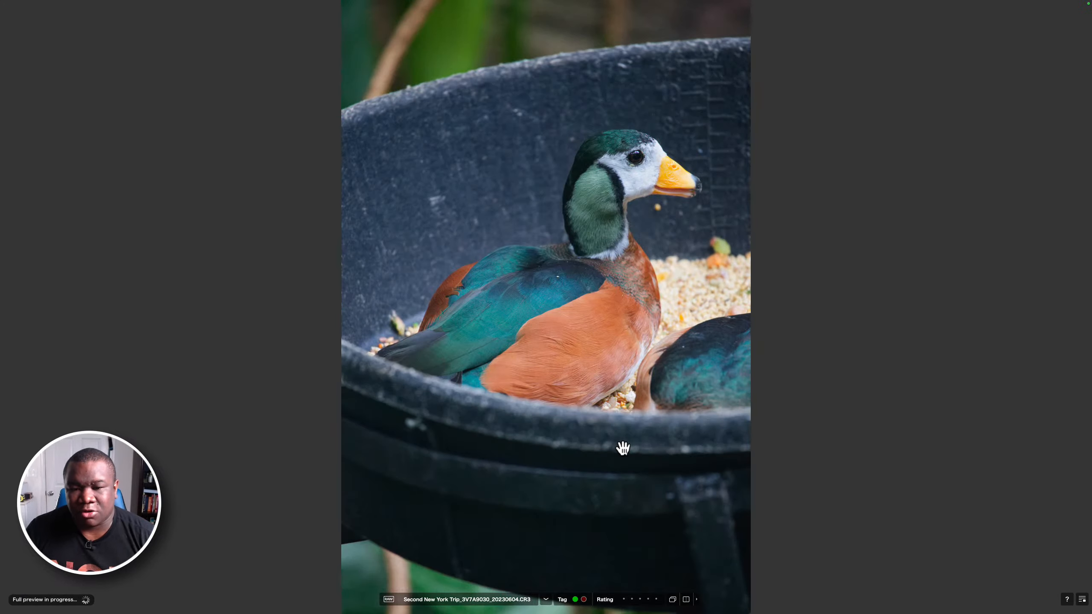
key("Right")
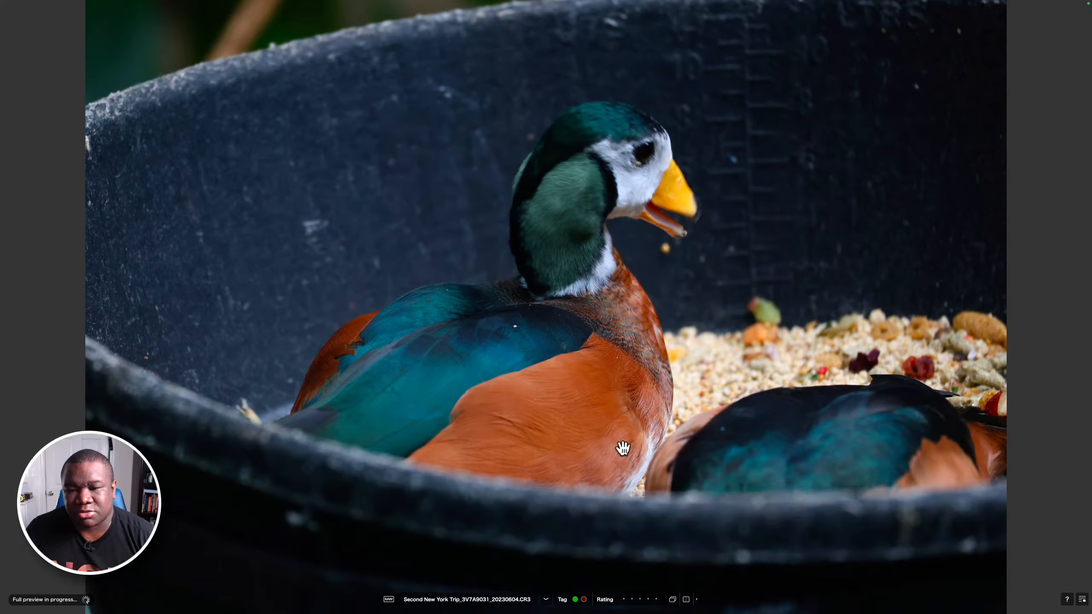
key("Right")
key("Right")
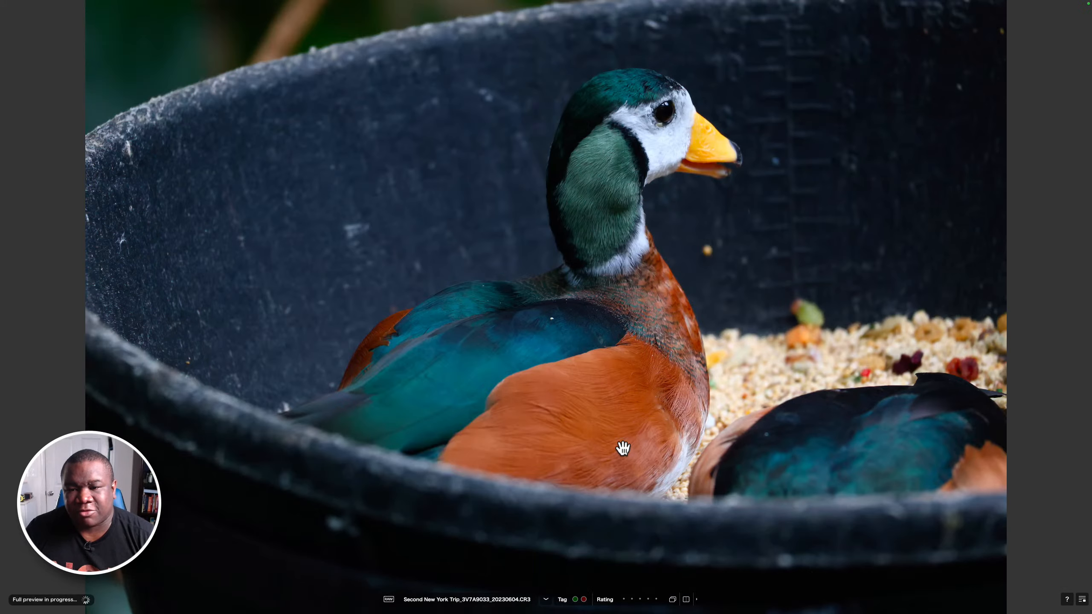
Examine the photos of the duck leaning over the feed from 3V7A9035 to 3V7A9041 and the crowned pigeon in 3V7A9043
key("Right")
key("Right")
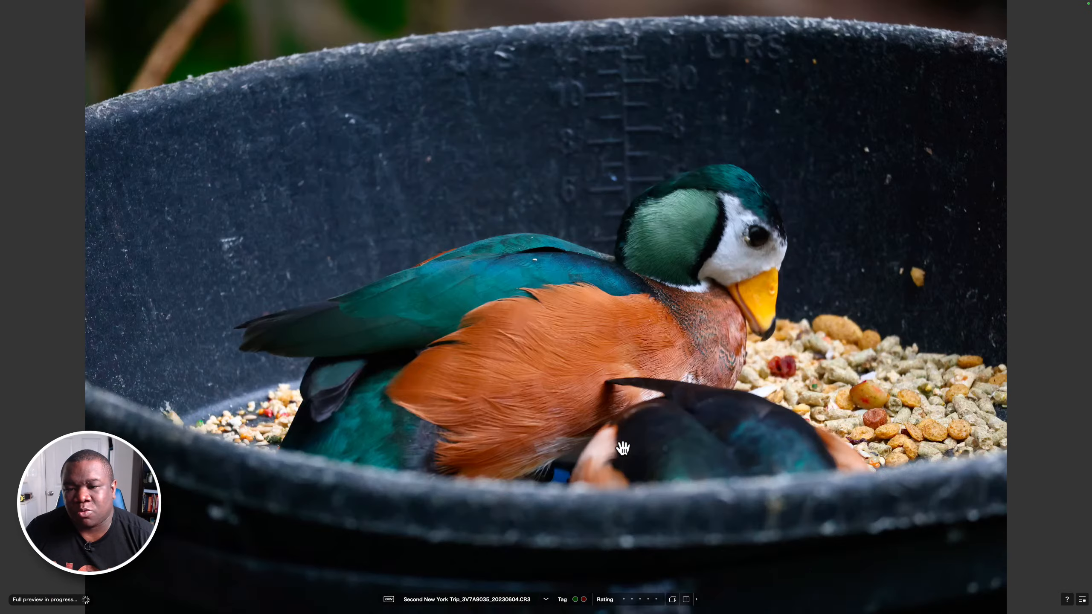
key("Right")
key("Right")
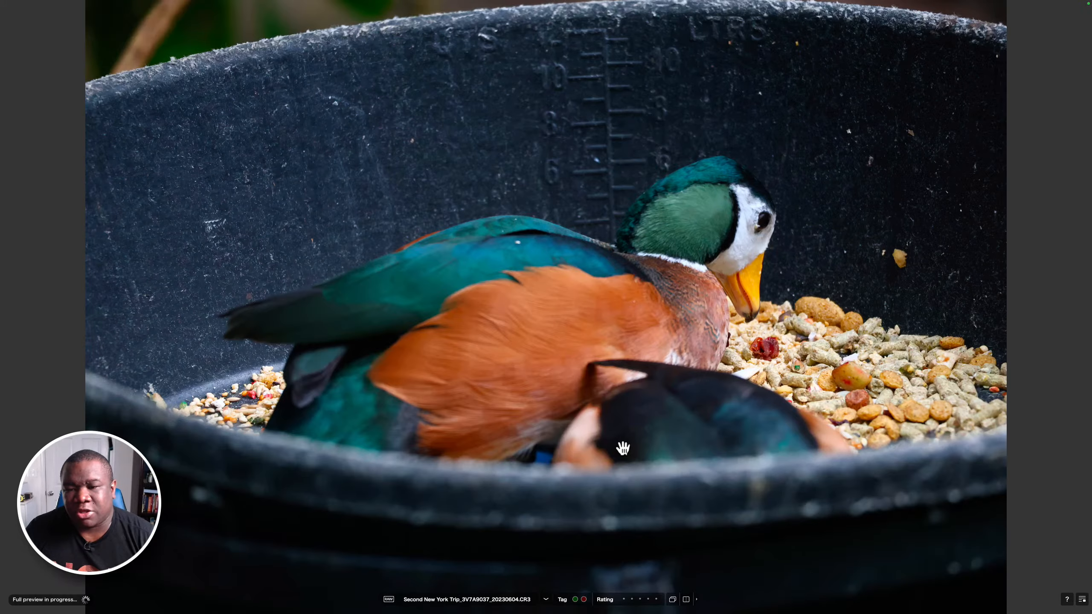
key("Right")
key("Right")
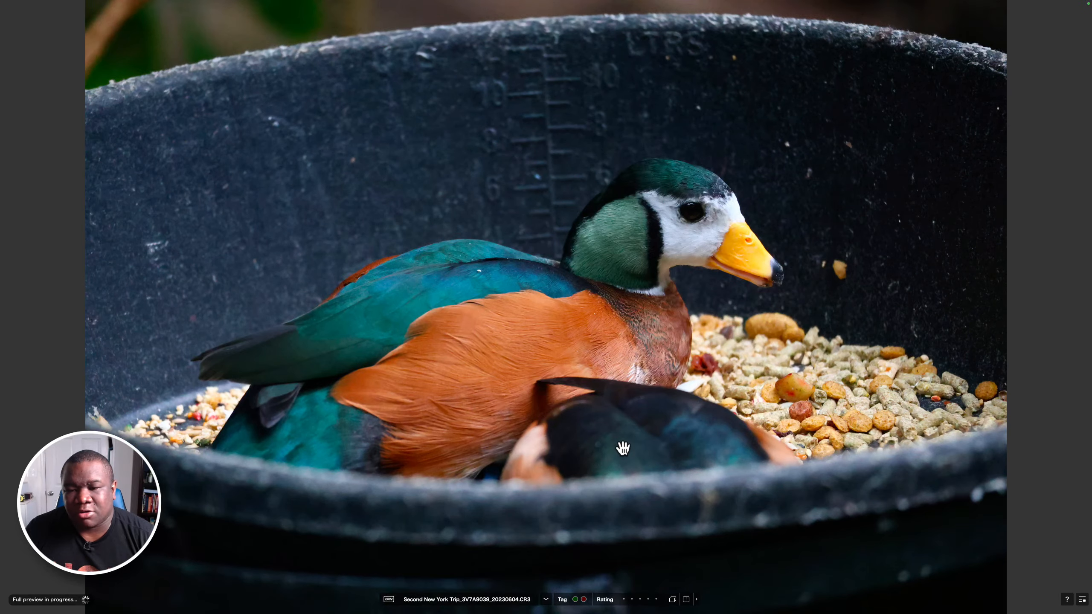
key("Right")
key("Right")
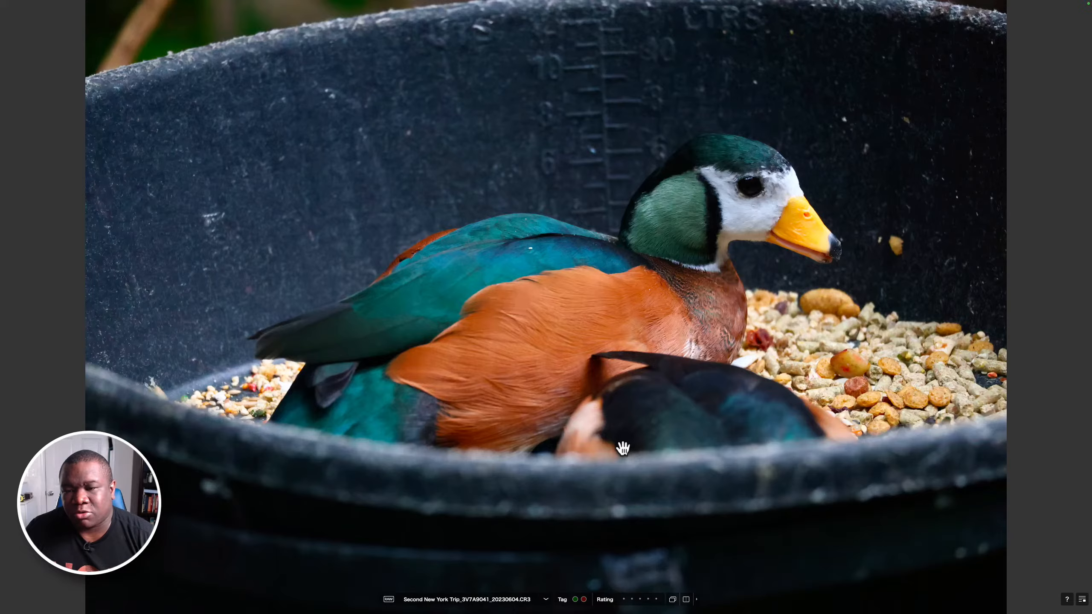
key("Right")
key("Right")
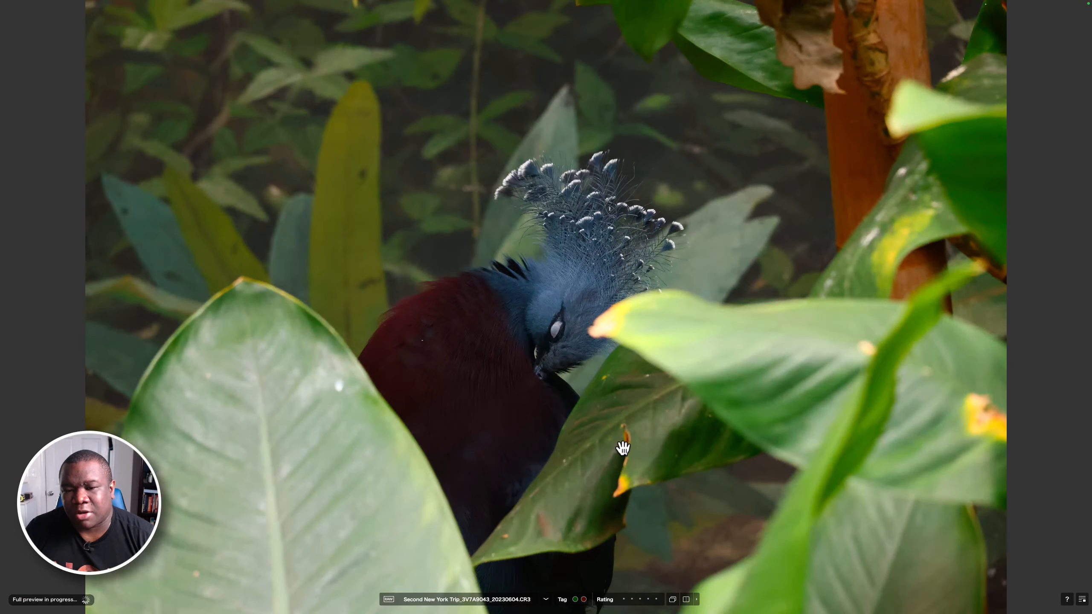
Review the crowned pigeon photos 3V7A9044 and 3V7A9045, tagging 3V7A9045 as picked
key("Right")
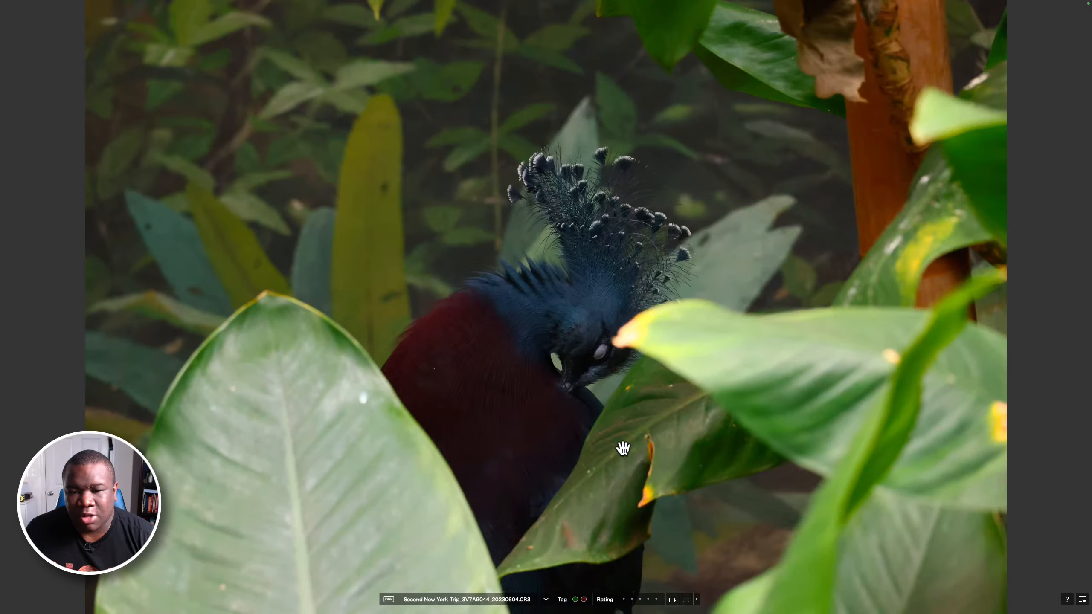
key("Right")
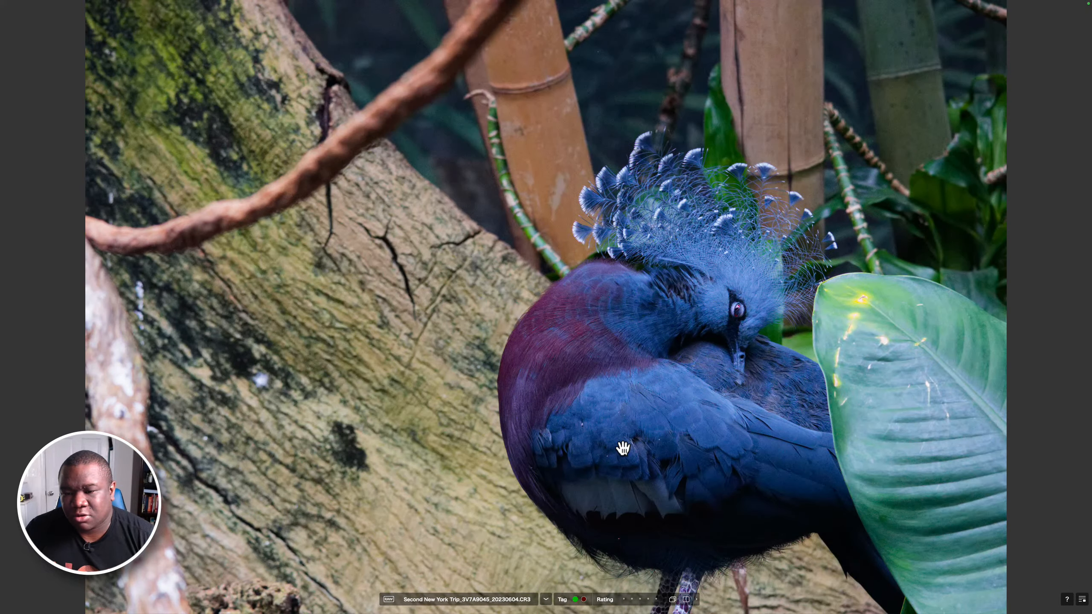
key("Right")
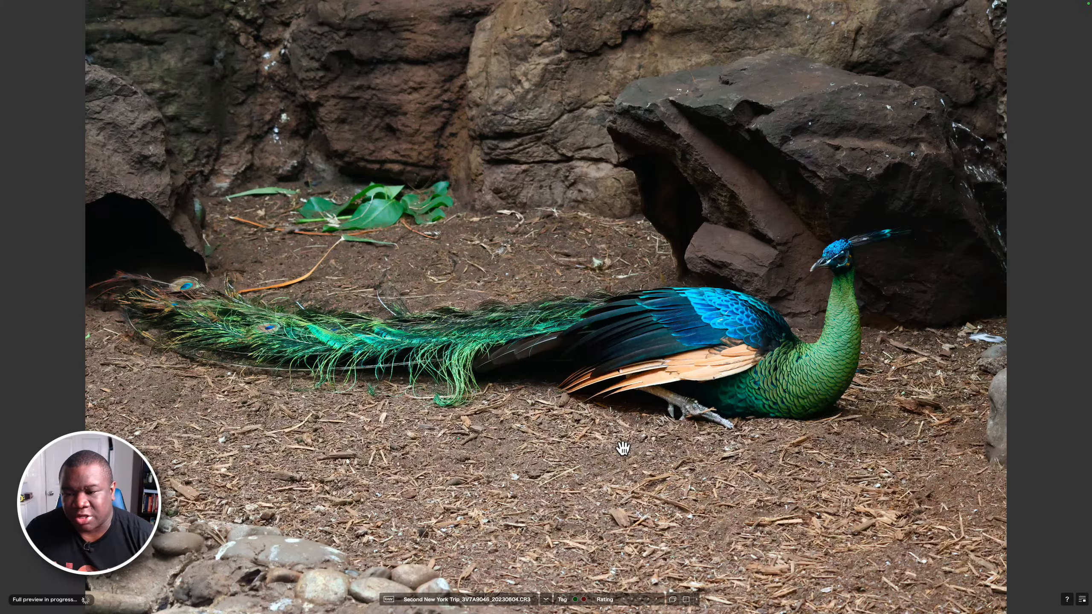
Examine the photos of the peacock lying on the ground by the rocks, starting at 3V7A9046
key("Right")
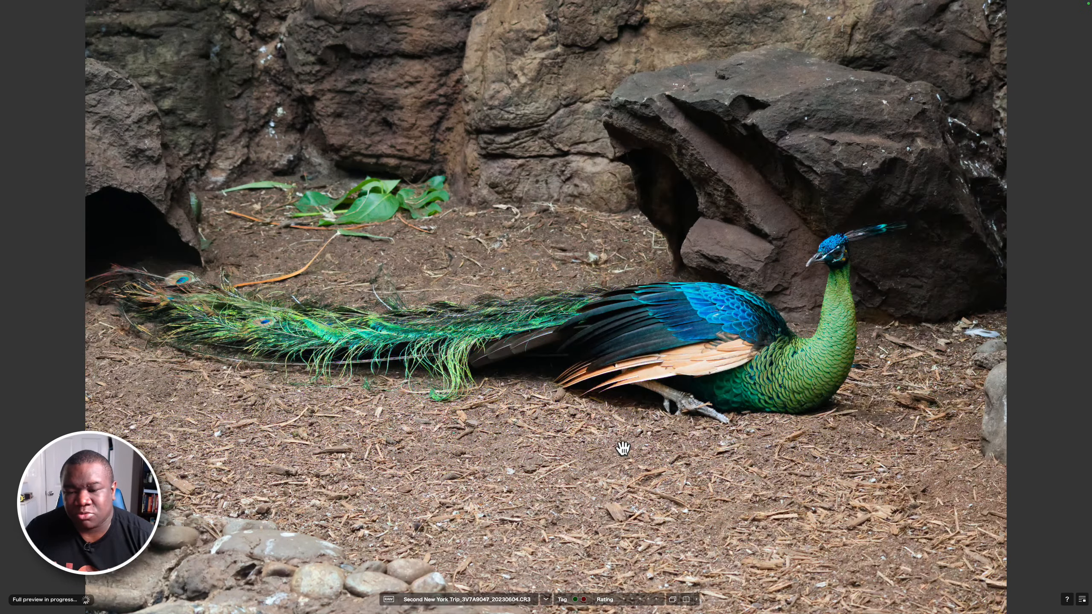
key("Right")
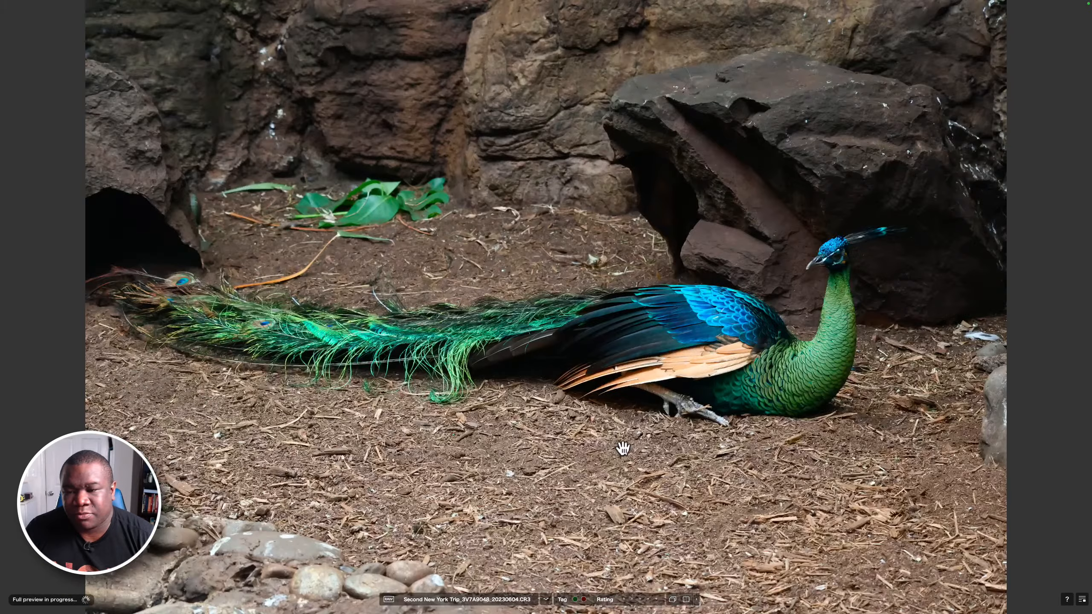
key("Right")
key("Right")
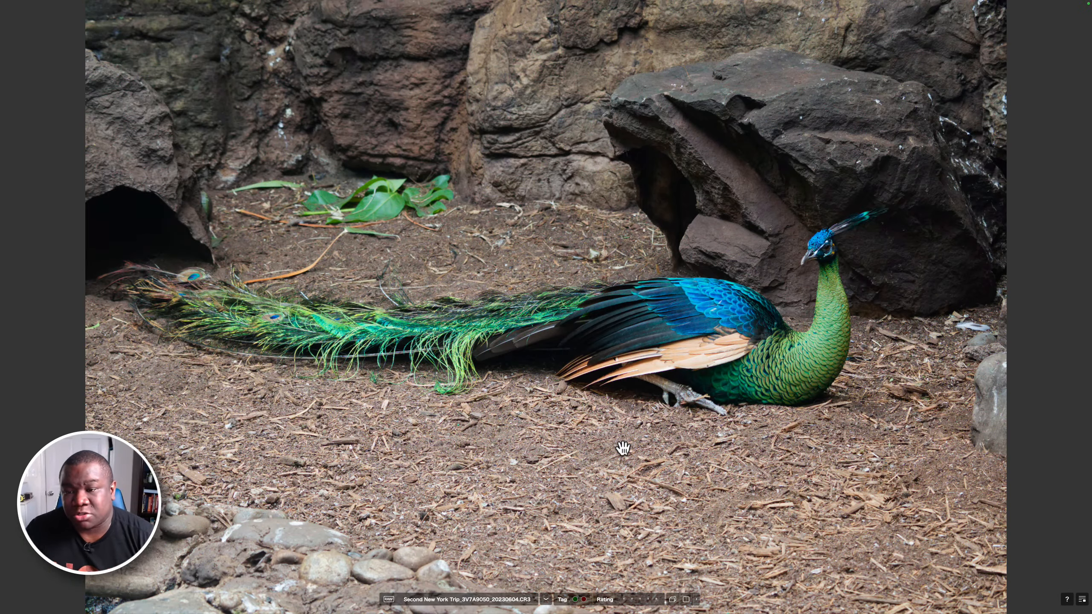
key("Right")
key("Right")
key("Right")
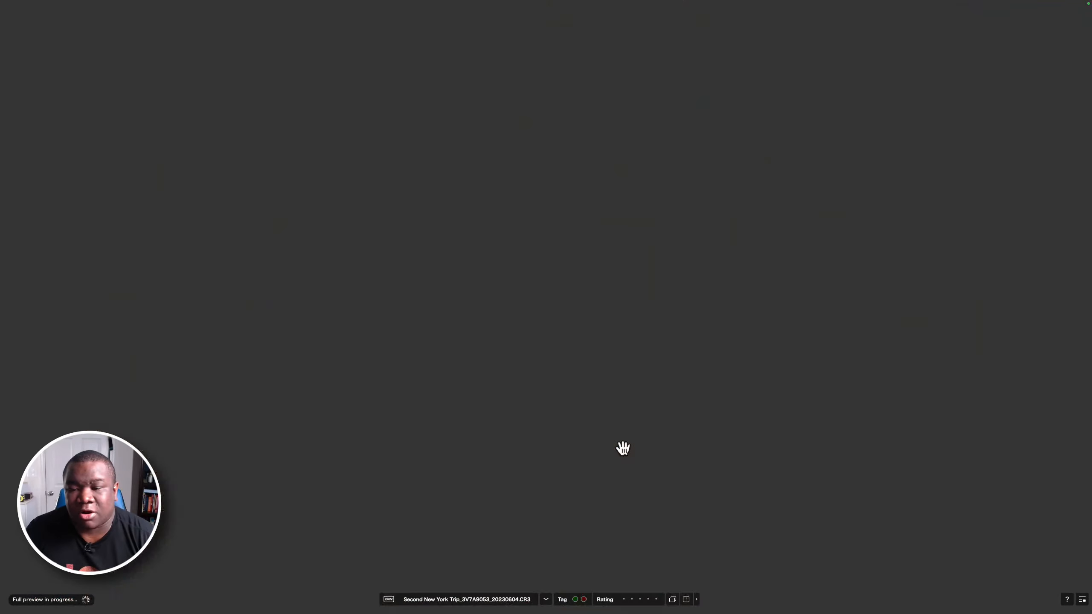
Examine the black-and-white wading bird on the wet stone from 3V7A9055 to 3V7A9058, comparing 3V7A9057 with 3V7A9058
key("Right")
key("Right")
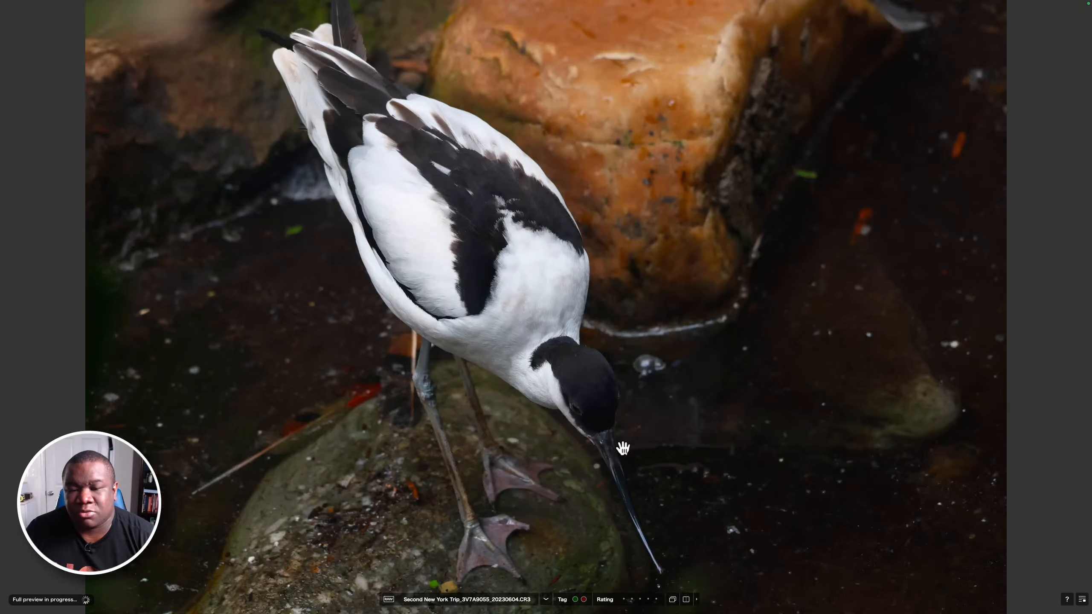
key("Right")
key("Right")
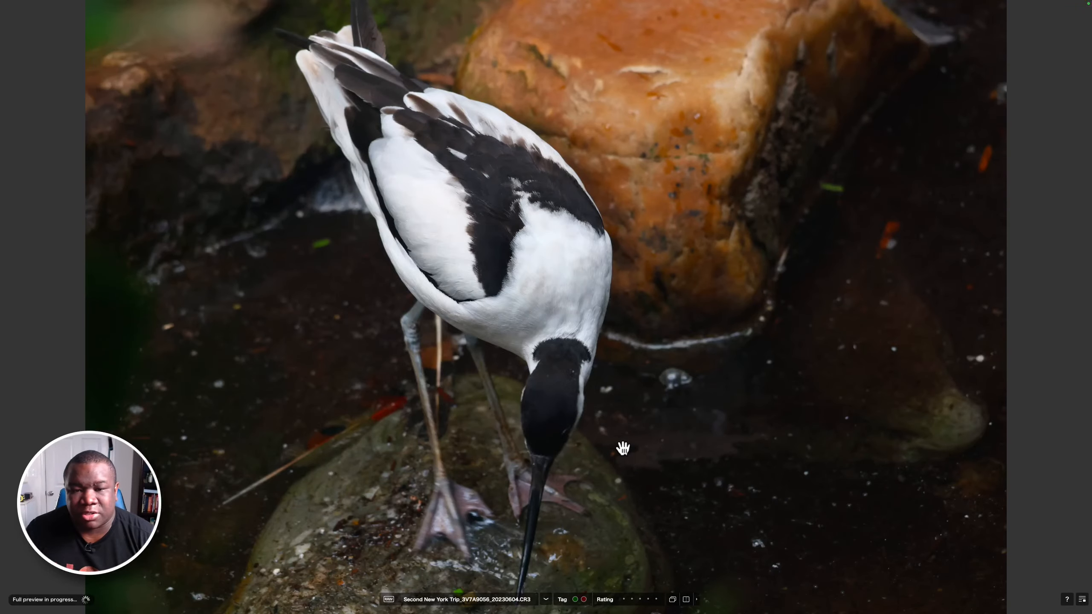
key("Right")
key("Right")
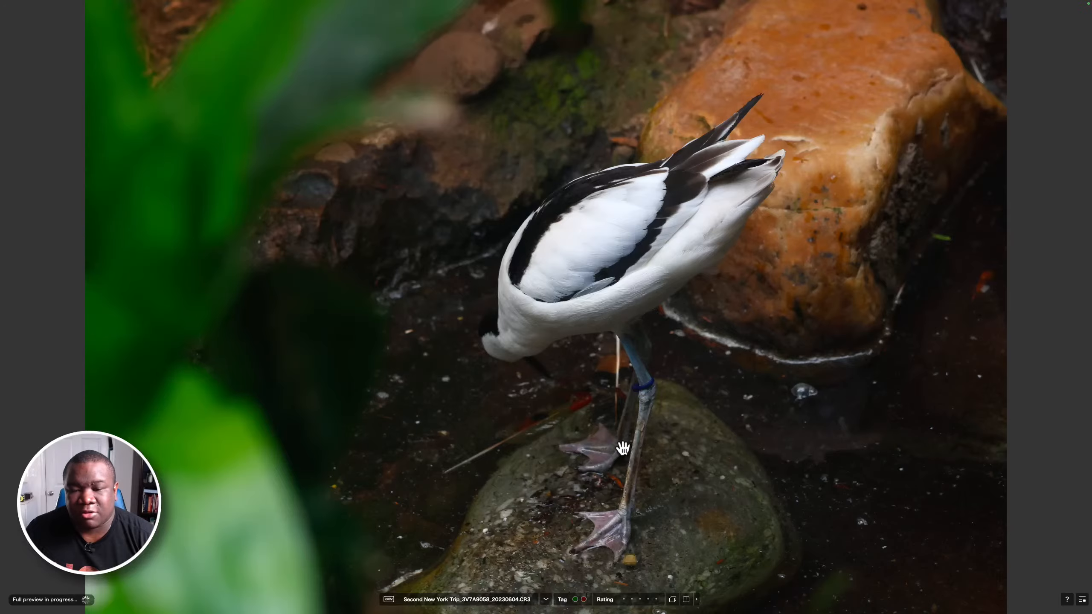
key("Left")
key("Left")
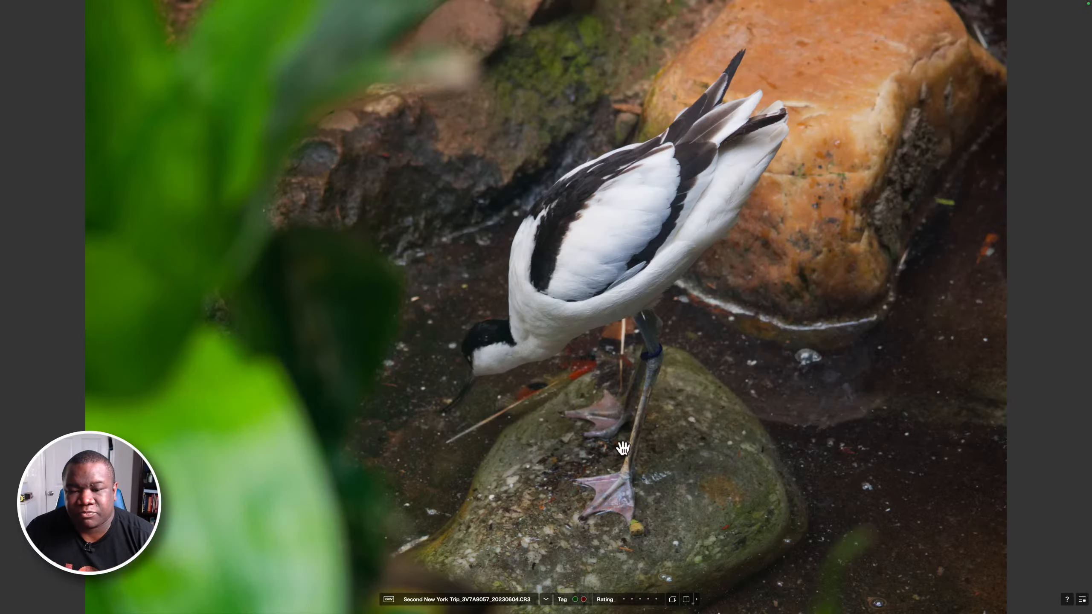
key("Right")
key("Right")
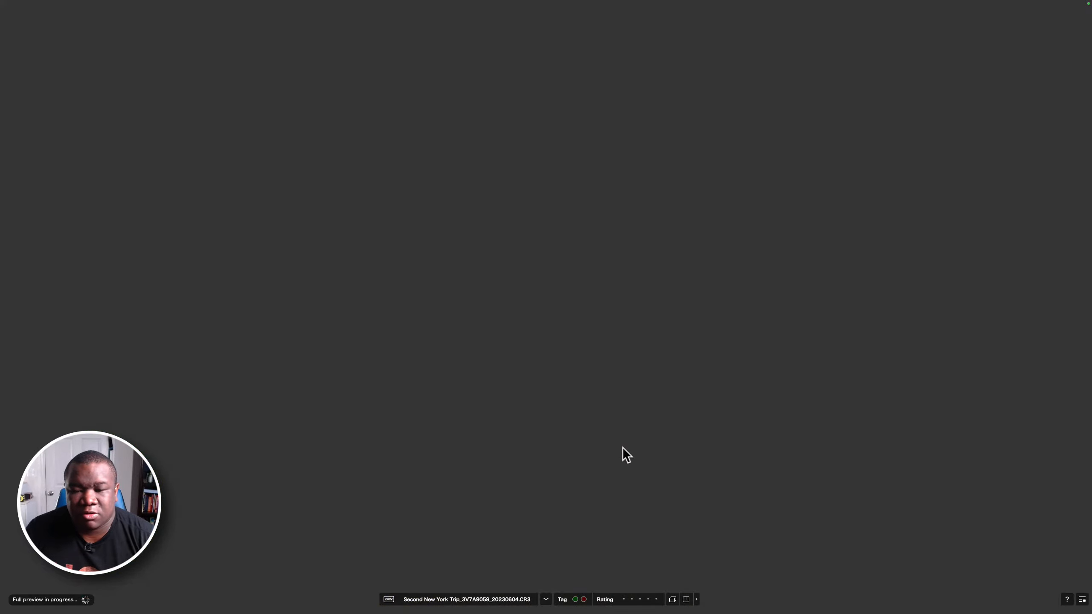
Examine the chestnut-backed bird on the misty branch in the photos from 3V7A9060 to 3V7A9066
key("Right")
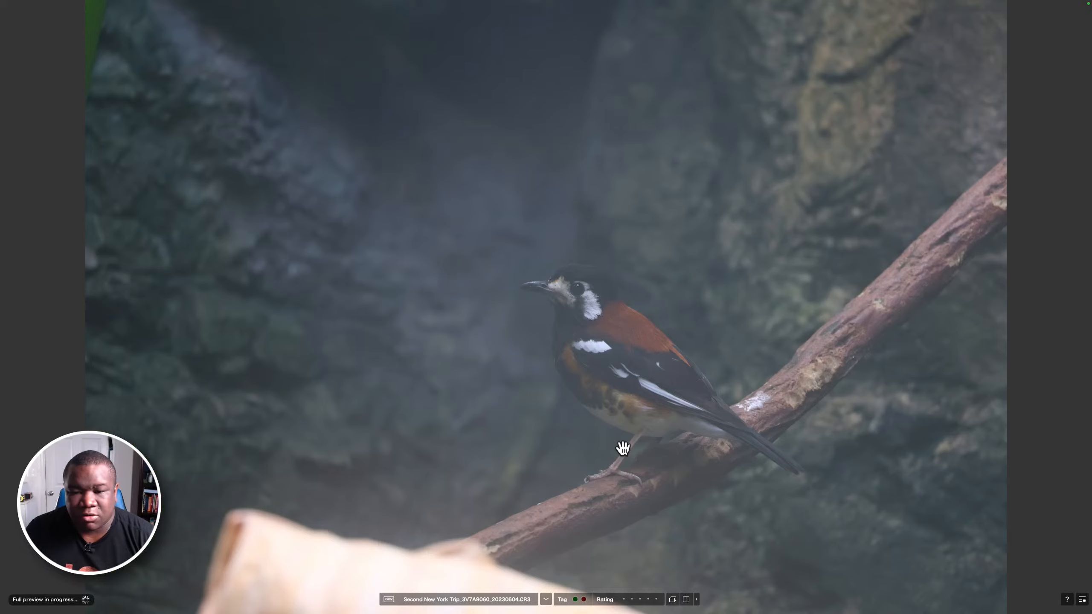
key("Right")
key("Right")
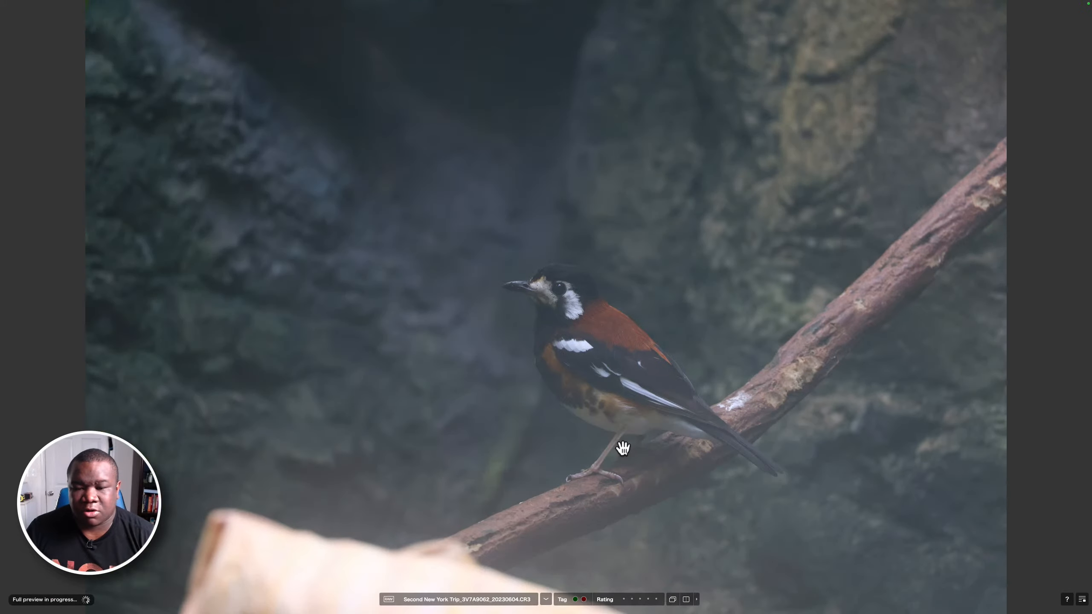
key("Right")
key("Right")
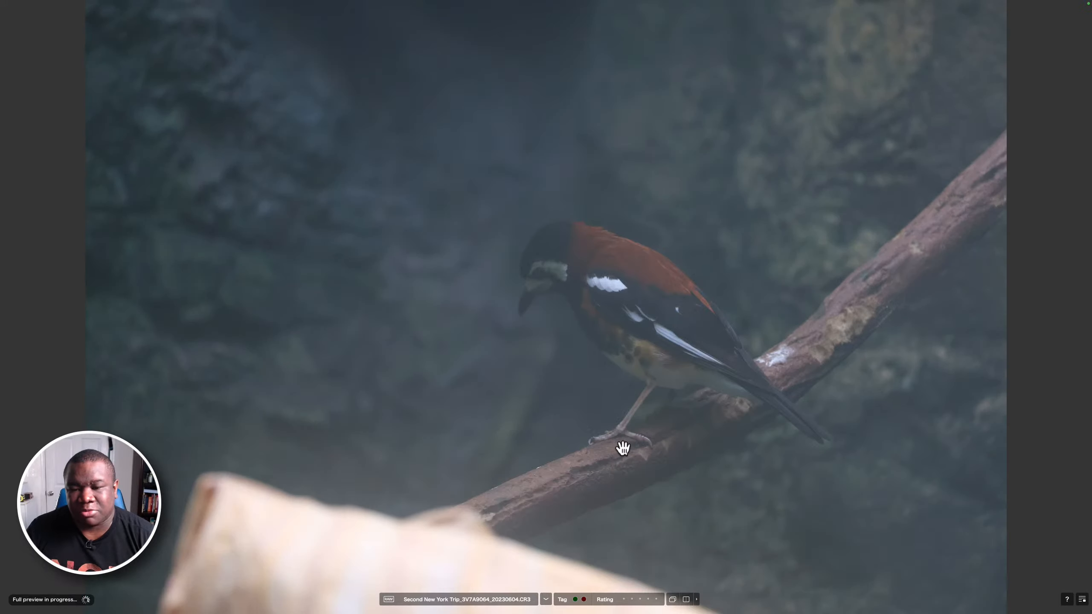
key("Right")
key("Right")
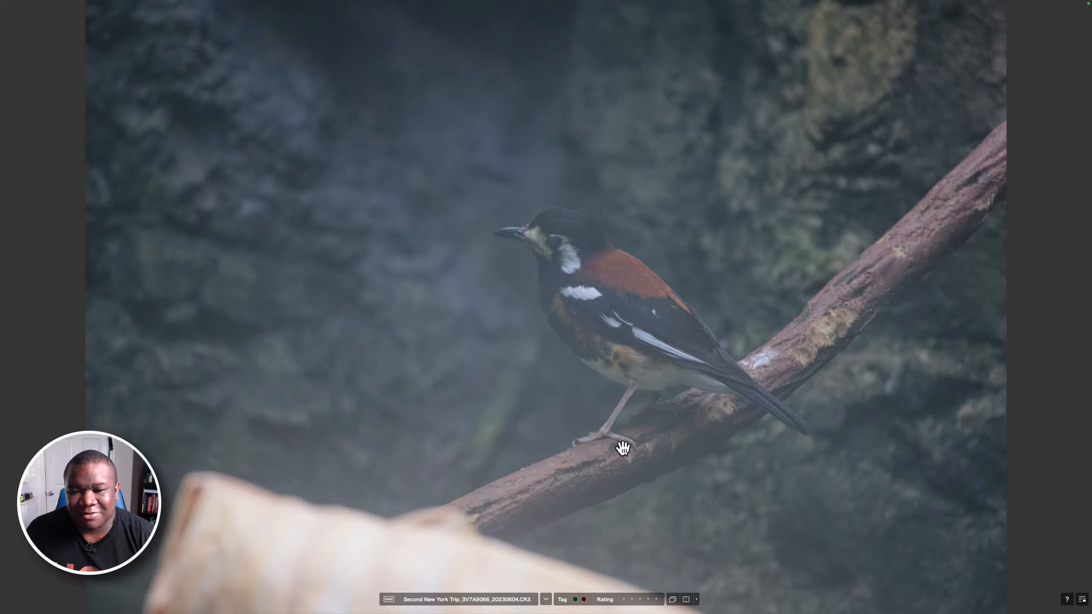
Examine the head poses of the bird on the misty branch from 3V7A9067 to 3V7A9072
key("Right")
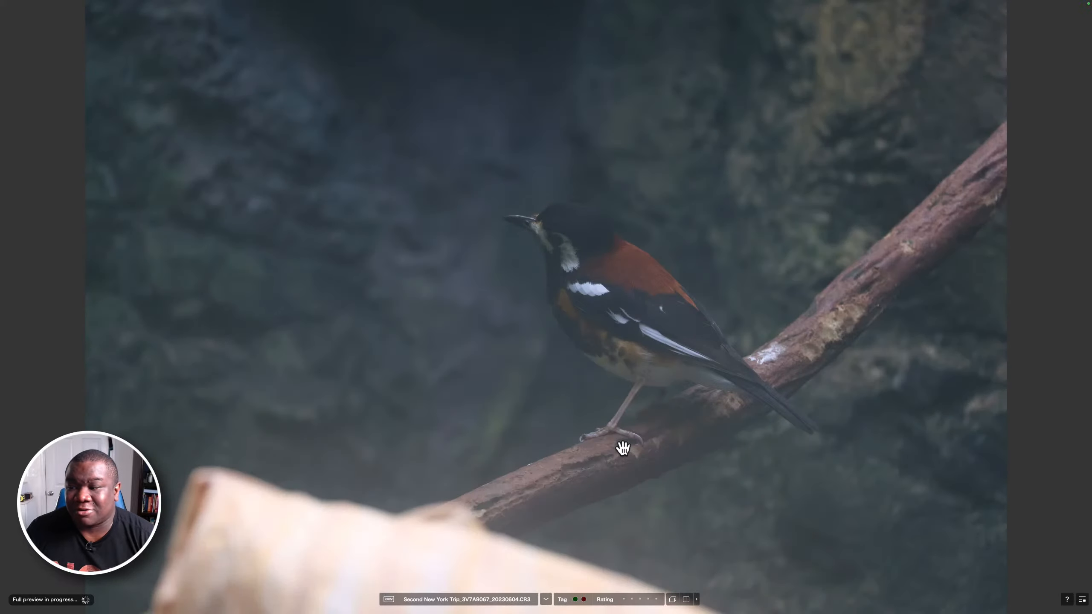
key("Right")
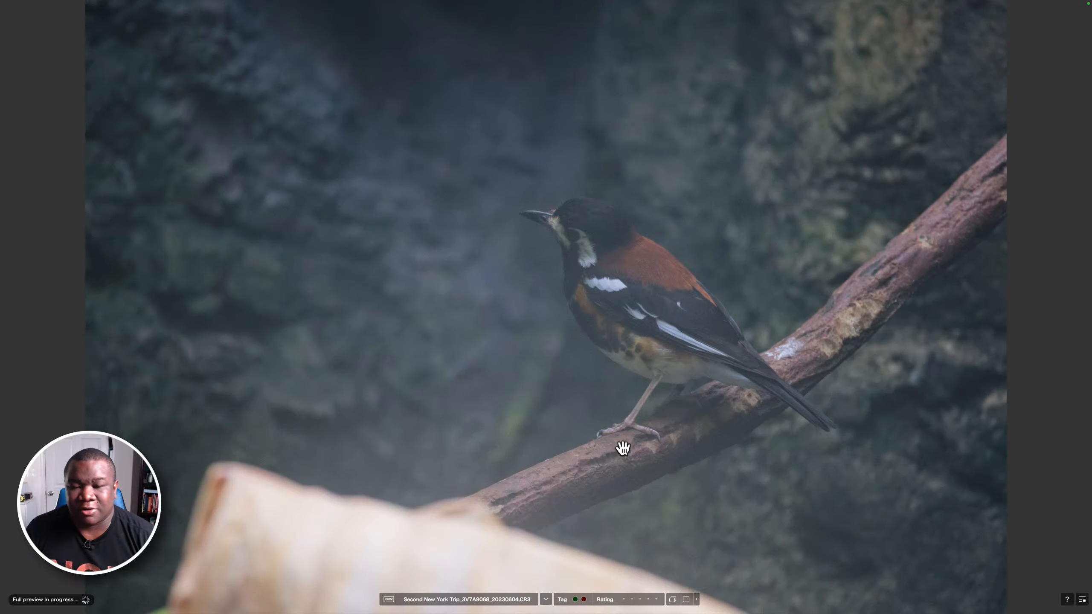
key("Right")
key("Right")
key("Right")
key("Right")
key("Right")
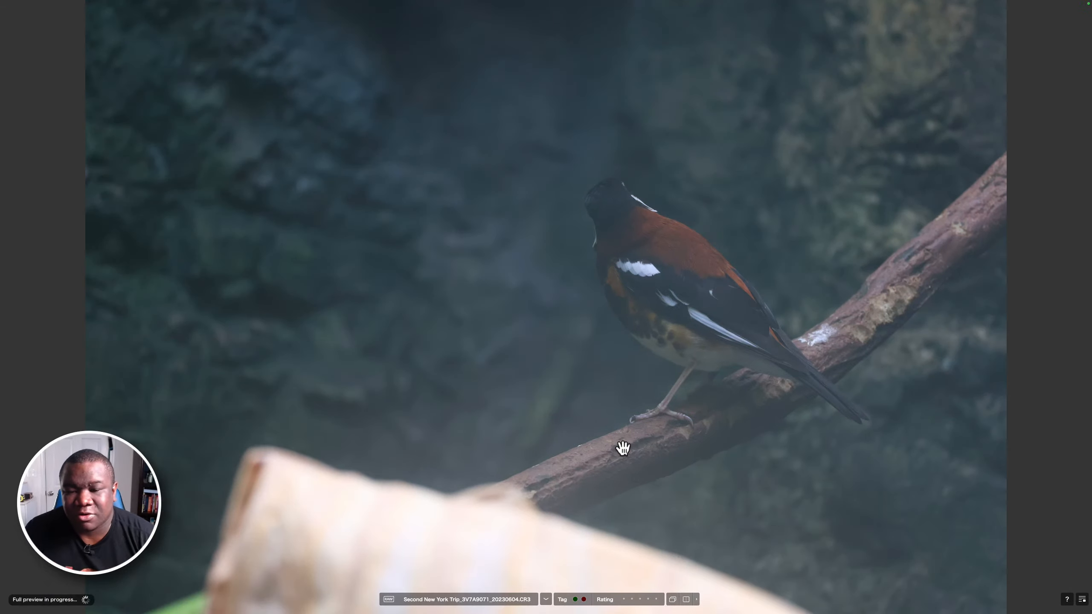
key("Left")
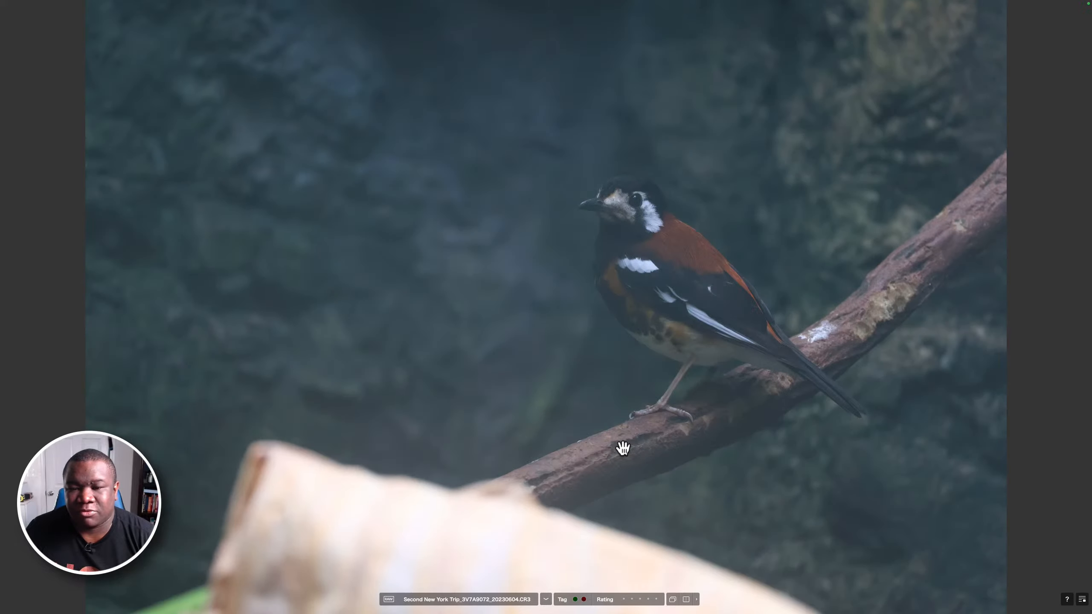
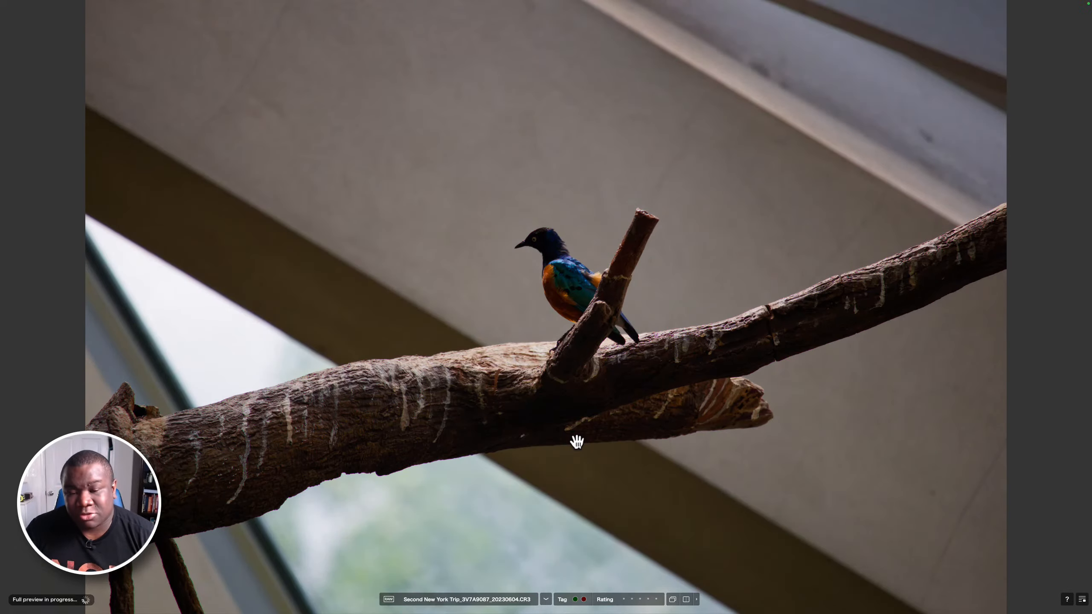
Review the starling photos from 3V7A9087 to 3V7A9093, tagging 3V7A9093 of the bird on the tub's rim as picked
key("Right")
key("Right")
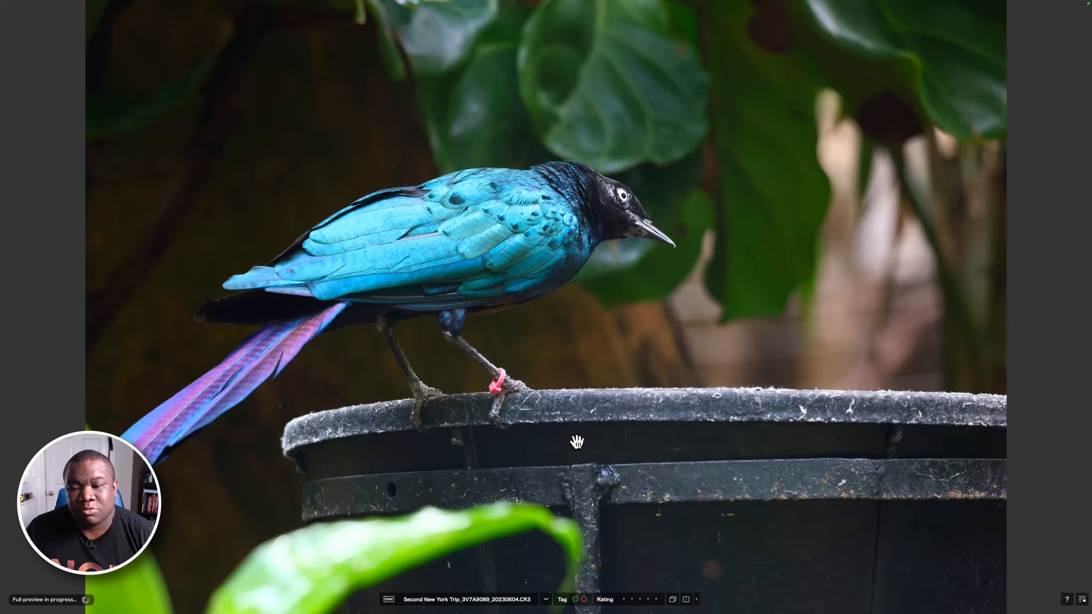
key("Right")
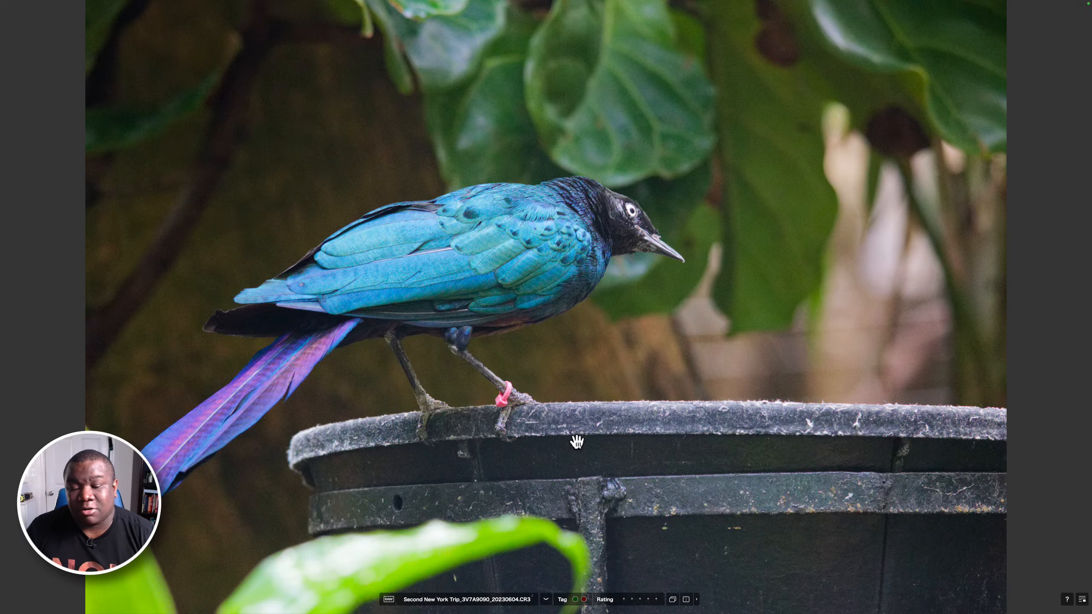
key("Right")
key("Right")
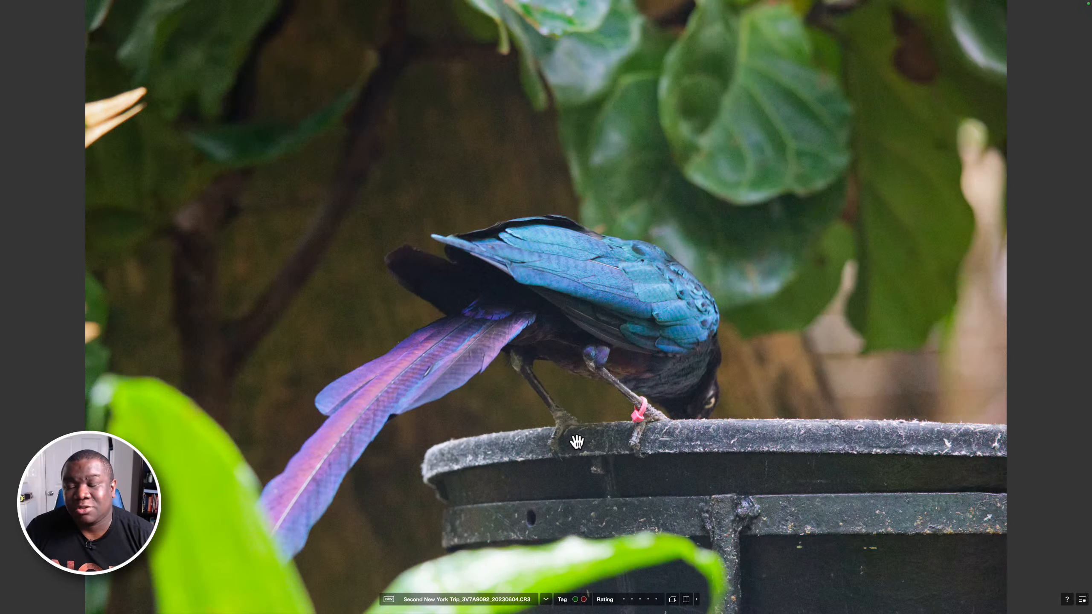
key("Right")
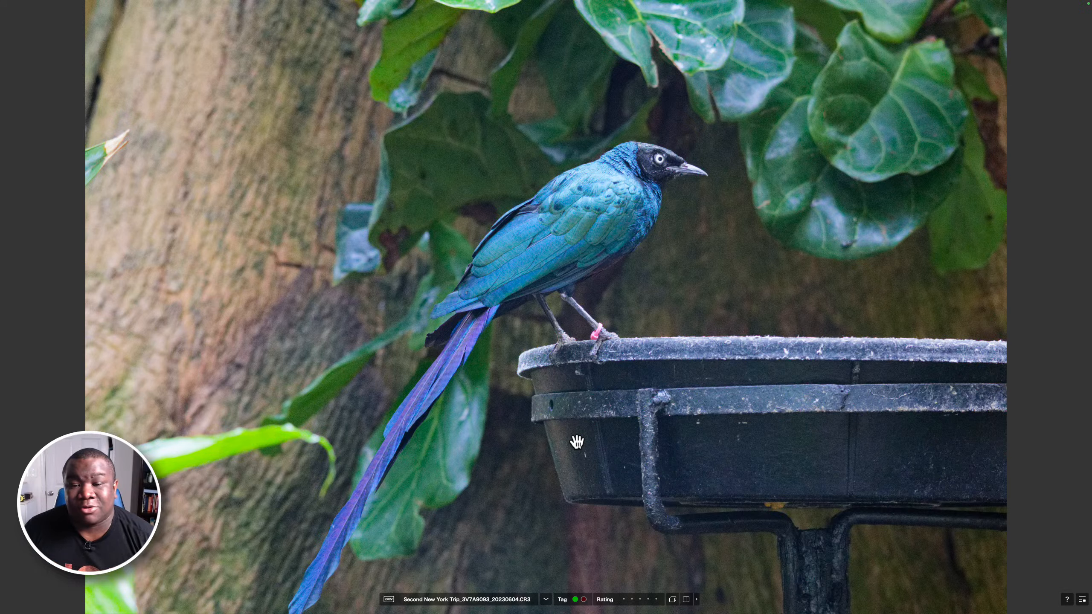
Examine the darker shots of the long-tailed blue starling on the tub from 3V7A9095 to 3V7A9098
key("Right")
key("Right")
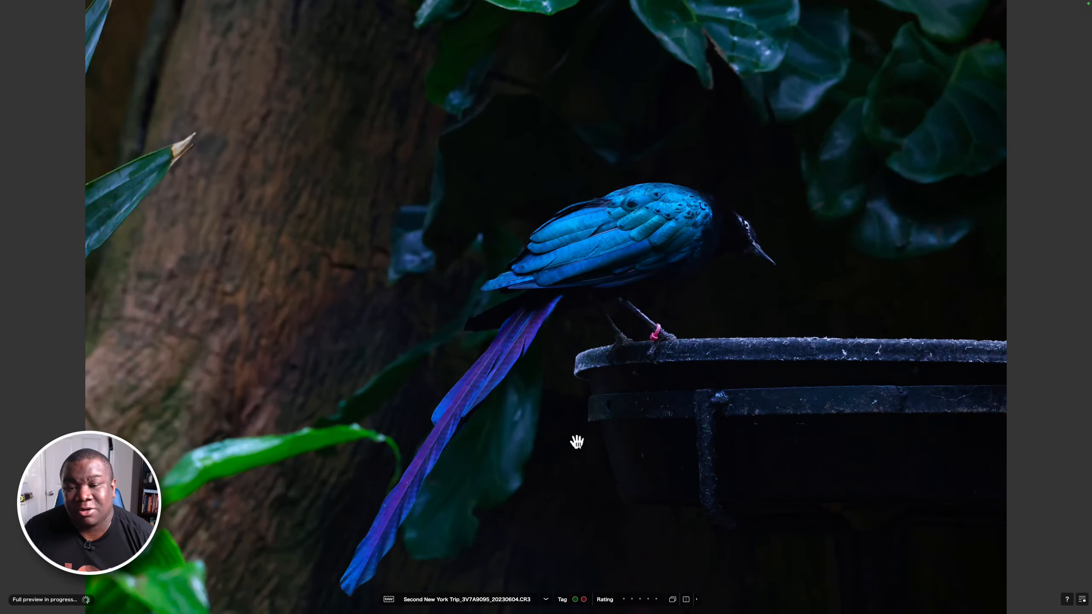
key("Right")
key("Right")
key("Right")
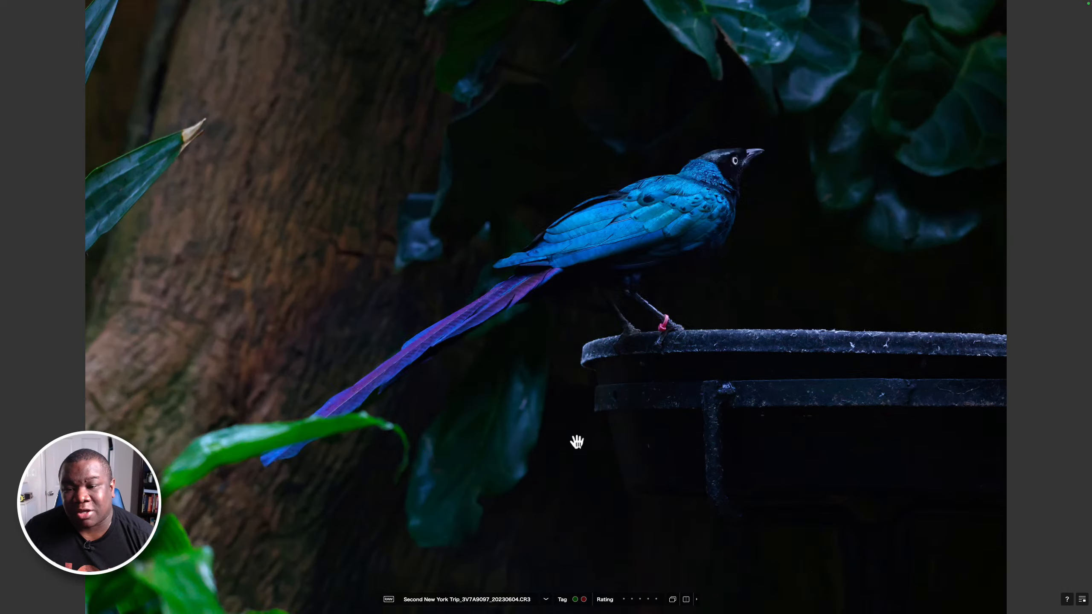
key("Right")
key("Left")
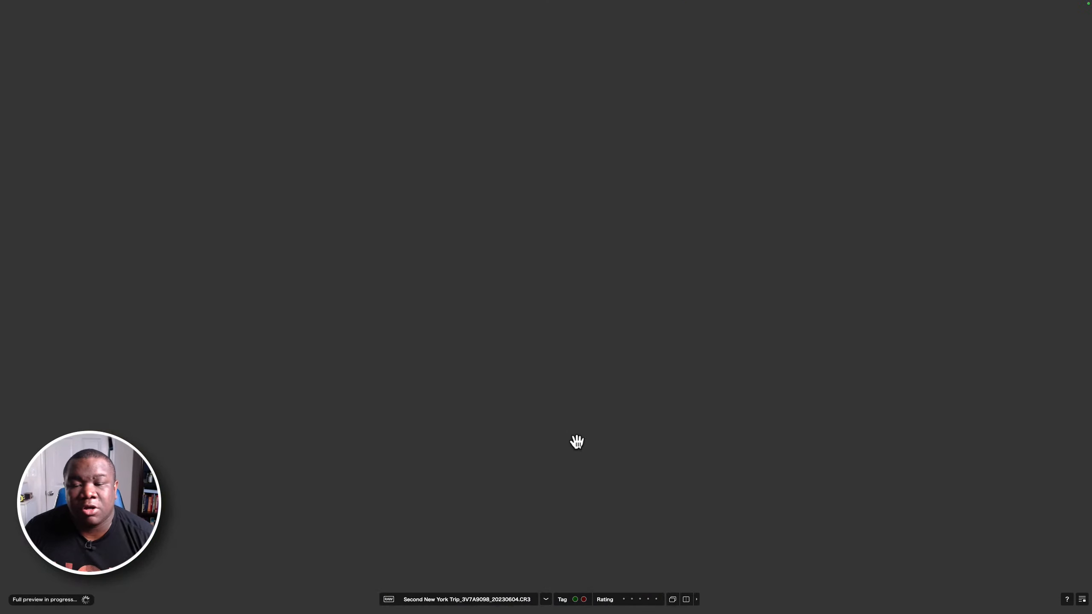
Examine the brighter shots of the blue starling with its tail hanging down, from 3V7A9099 to 3V7A9103
key("Right")
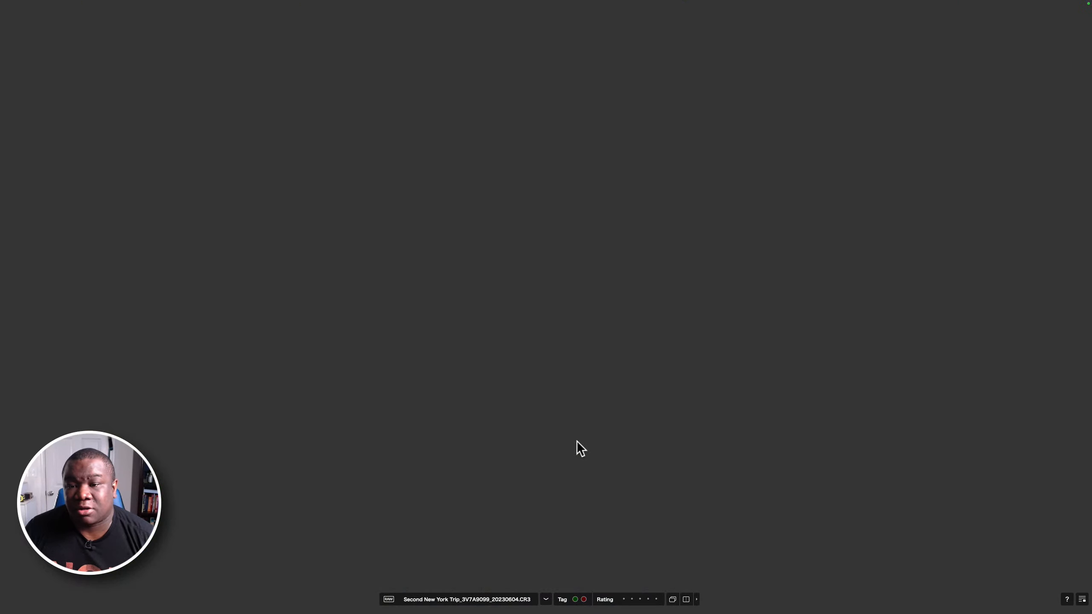
key("Right")
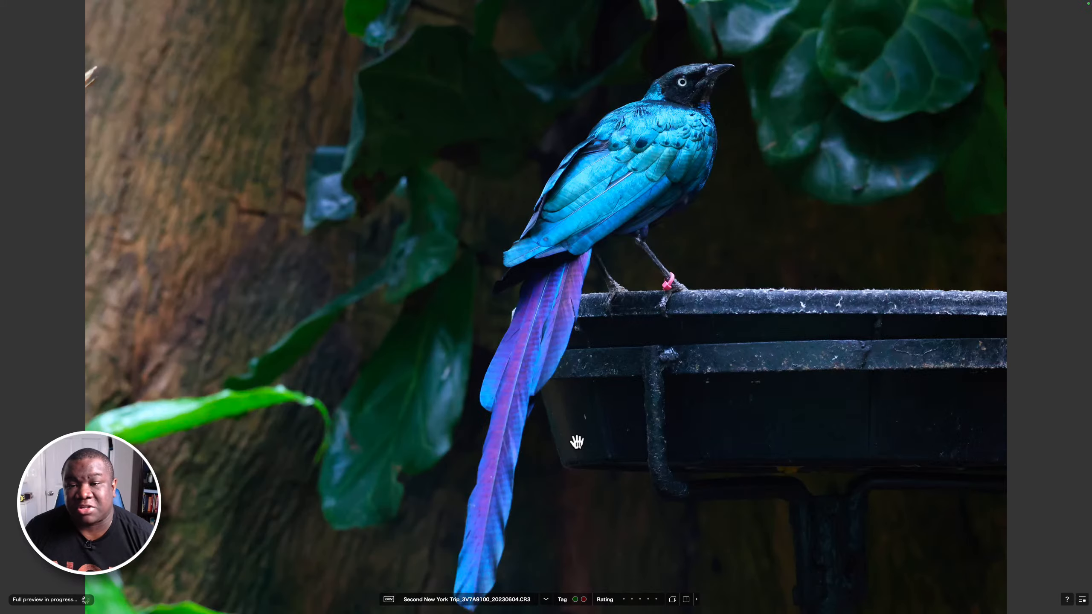
key("Right")
key("Right")
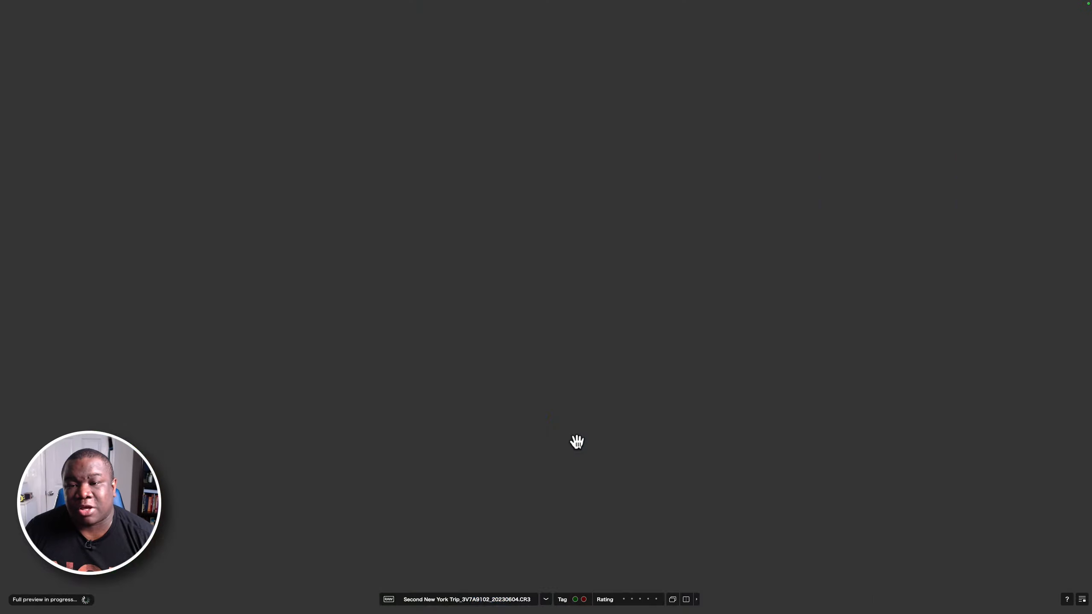
key("Right")
key("Right")
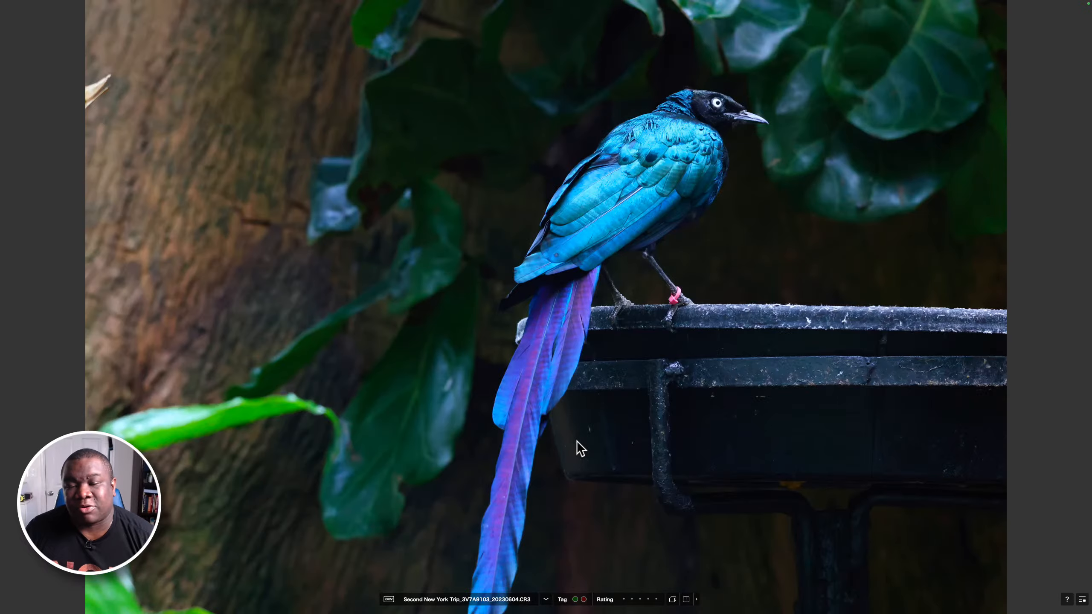
Examine the starling perched on the thin branch among large leaves in photos 3V7A9106 to 3V7A9108
key("Right")
key("Right")
key("Right")
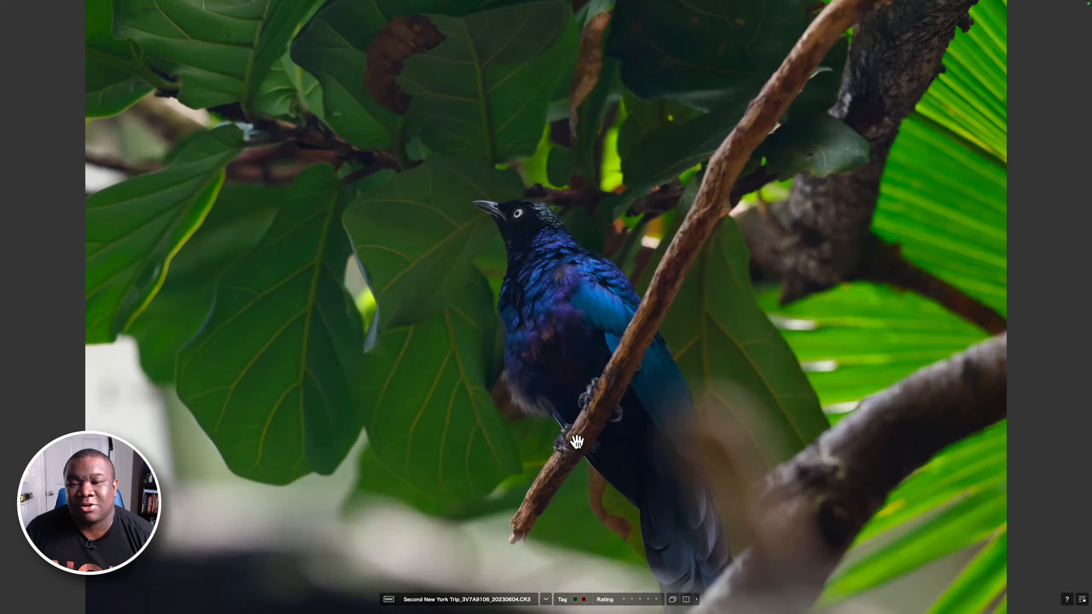
key("Right")
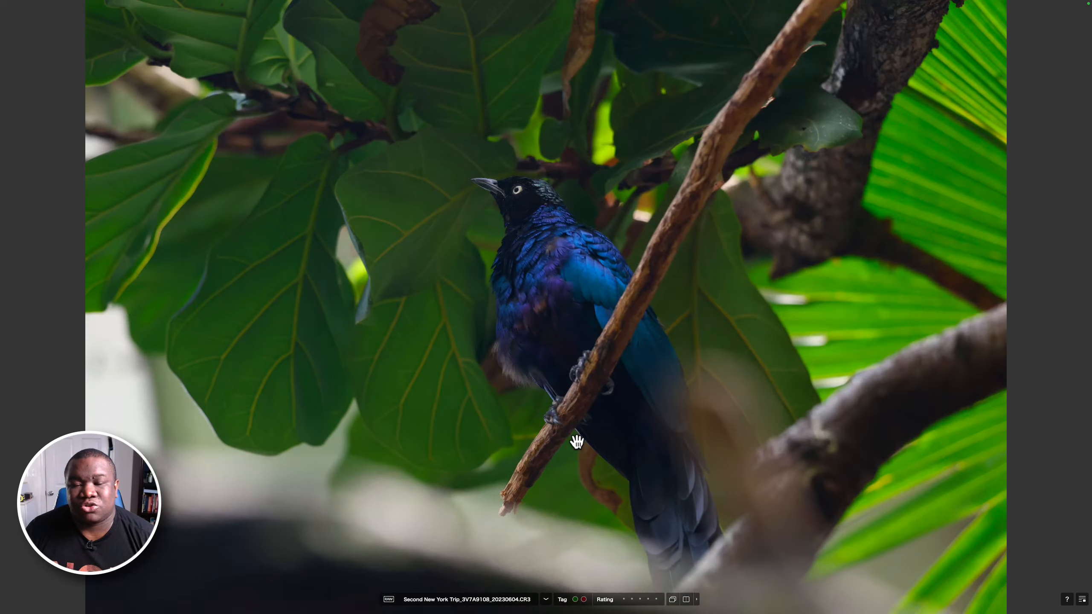
Continue through the starling photos to 3V7A9114 and examine the close-up of the bird with food in its beak
key("Right")
key("Right")
key("Right")
key("Right")
key("Right")
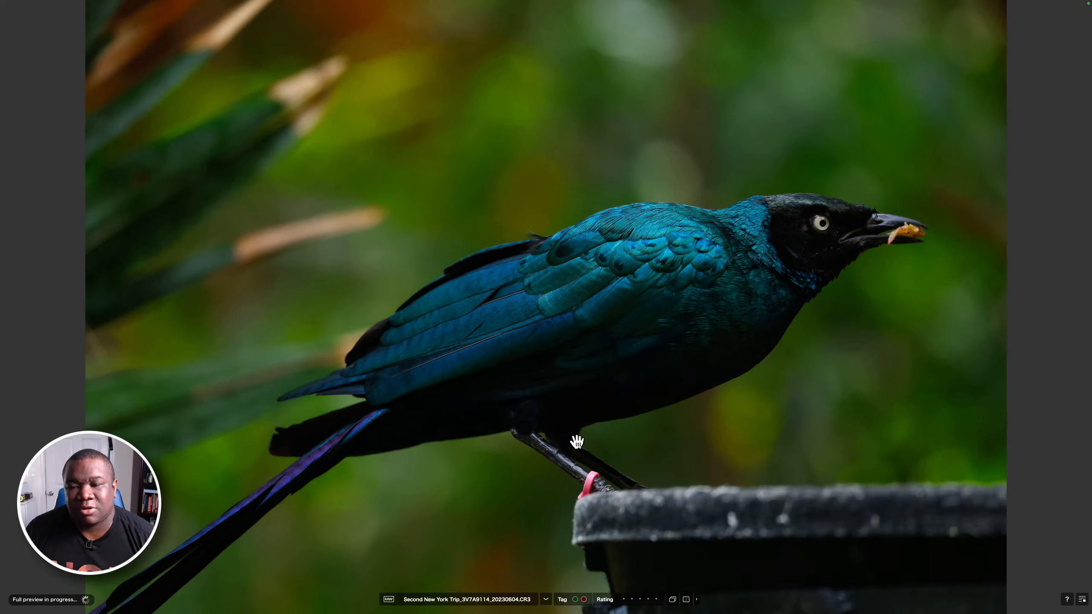
Tag starling close-up 3V7A9113 as picked and continue through the series to 3V7A9116
key("p")
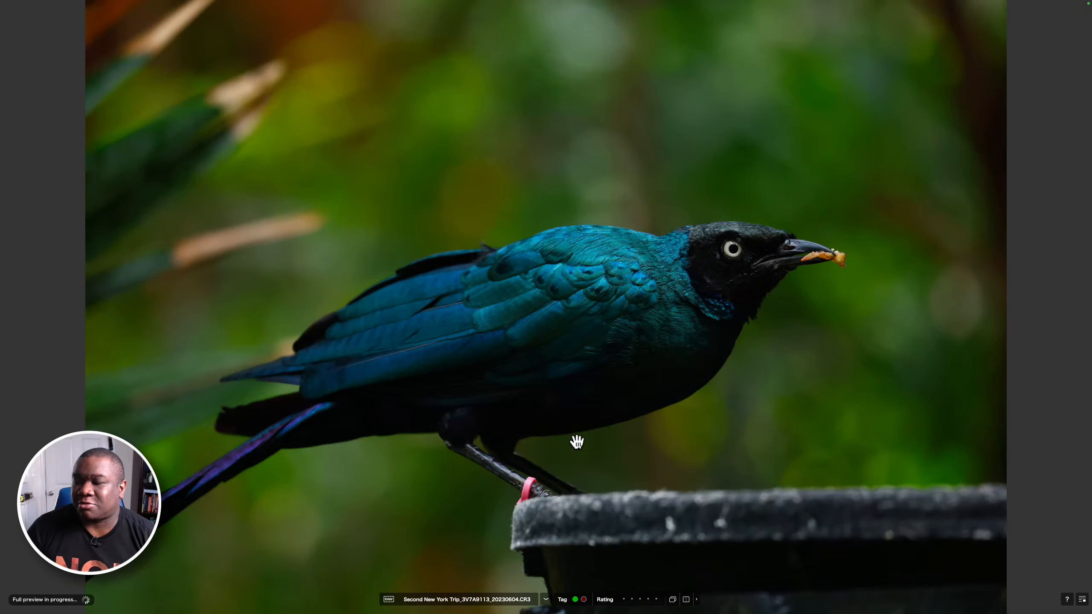
key("Right")
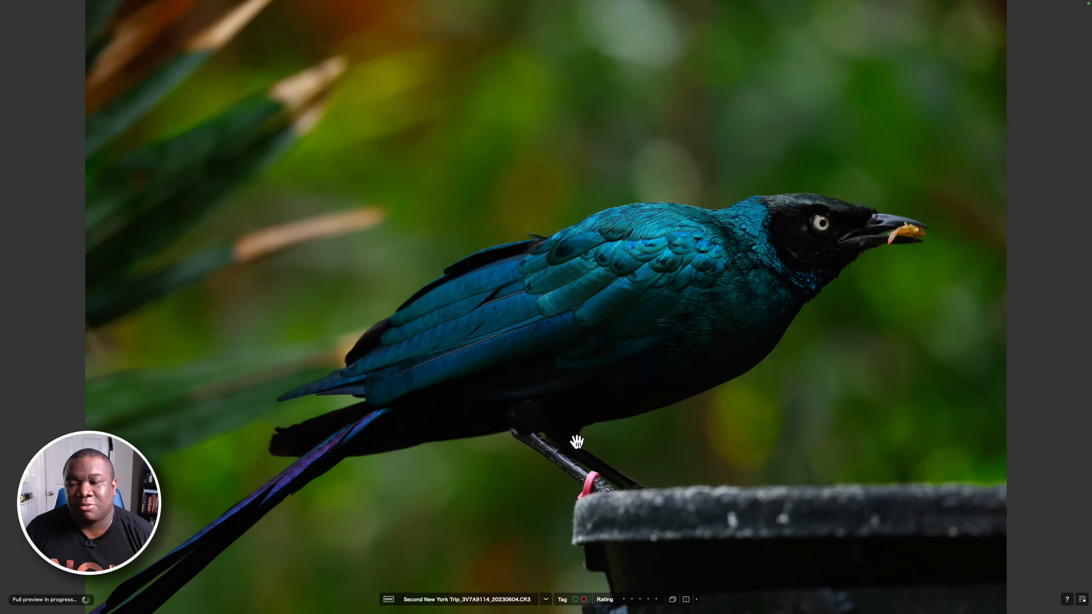
key("Right")
key("Right")
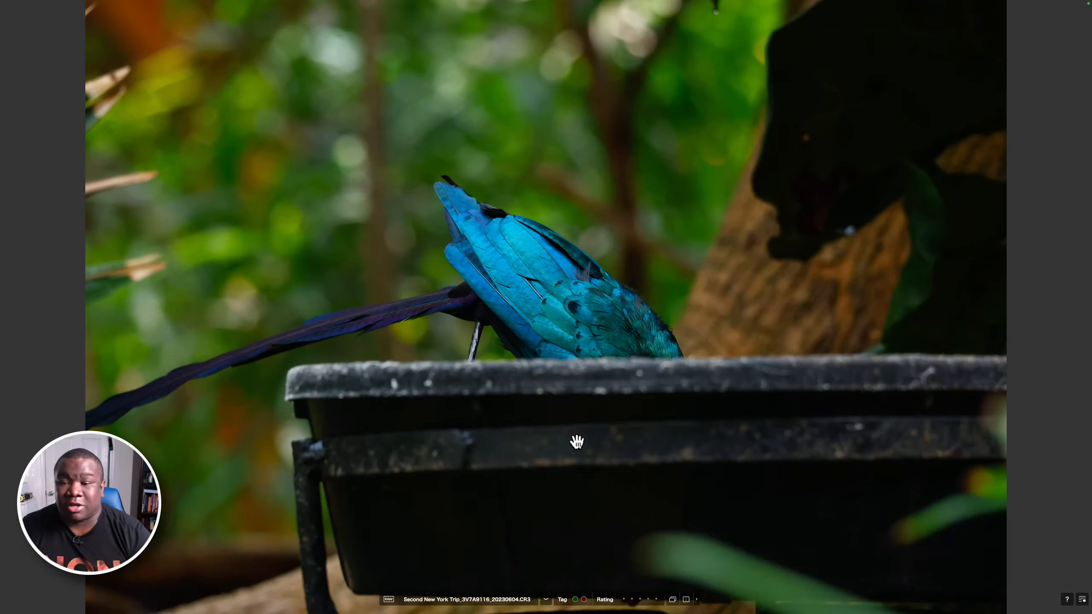
Review the starling shots on the tub from 3V7A9117 onward and tag 3V7A9120 as picked
key("Right")
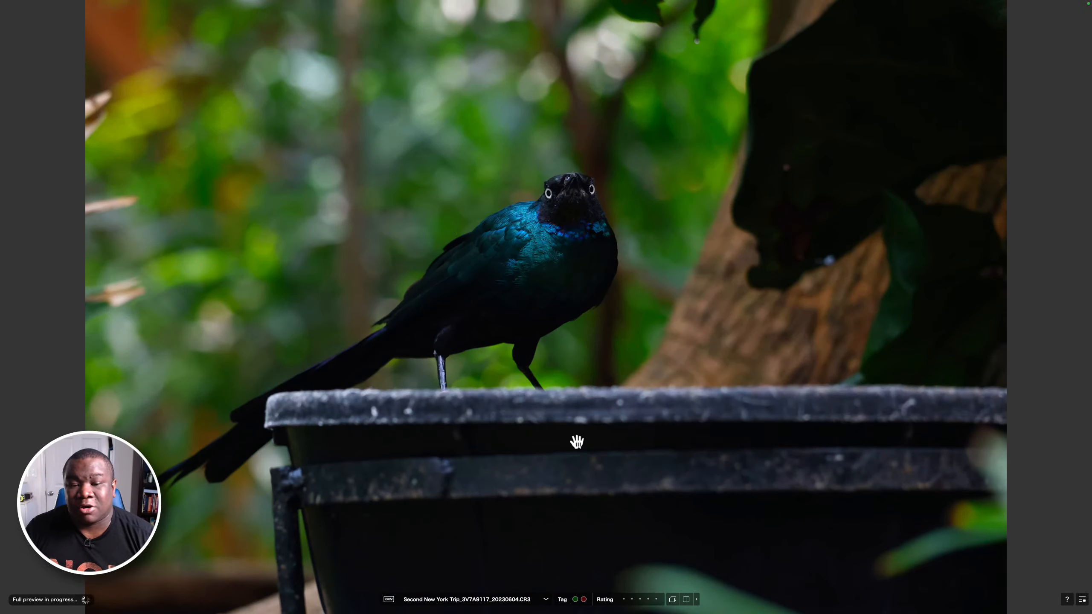
key("Right")
key("Right")
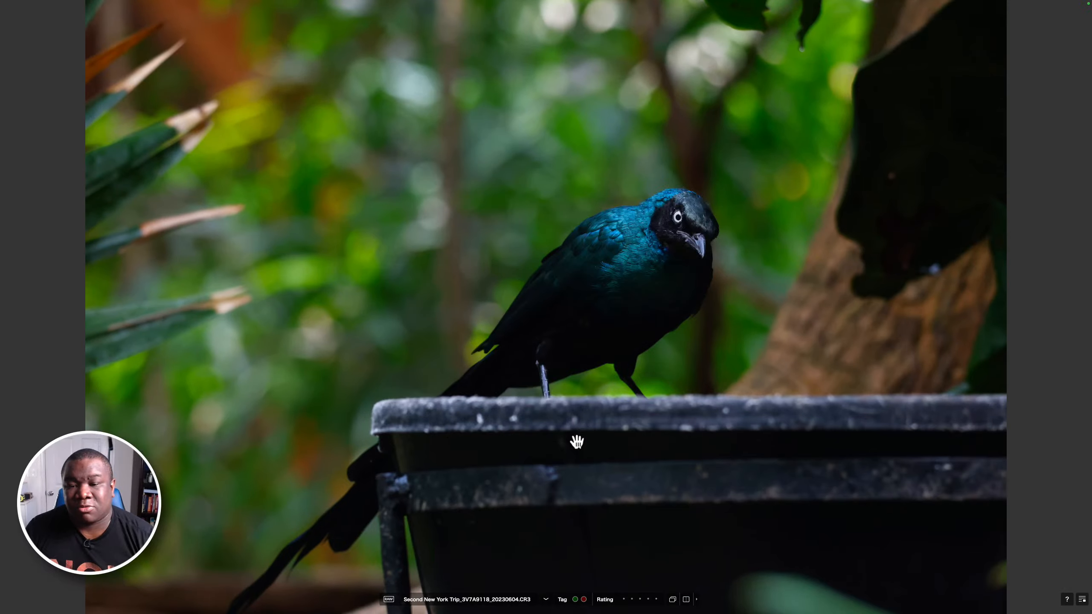
key("Right")
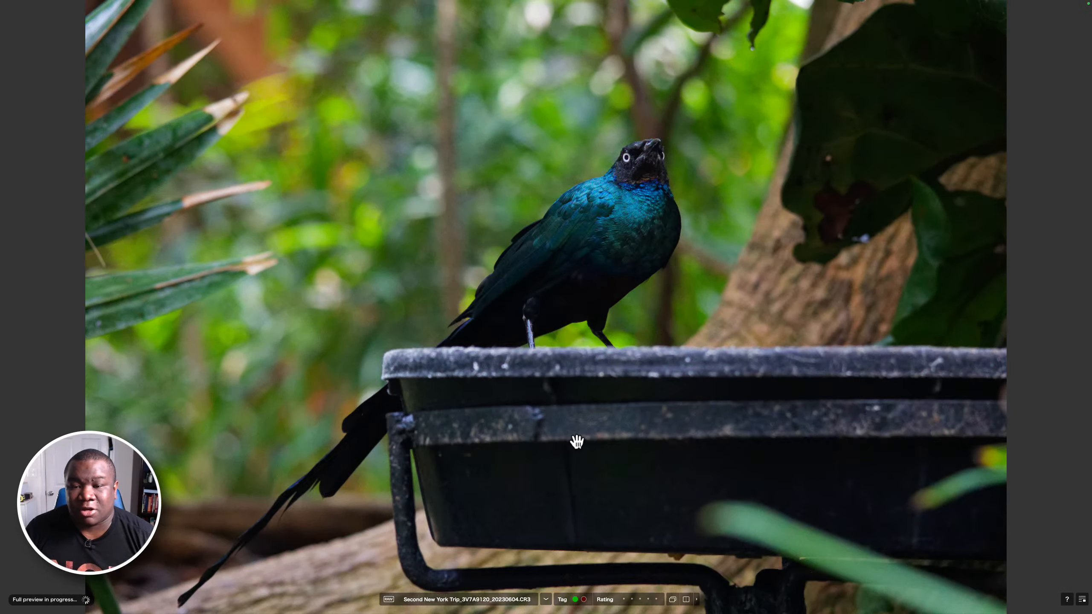
key("p")
Go through the remaining wider starling shots to 3V7A9129 and tag that front-facing close-up as picked
key("Right")
key("Right")
key("Right")
key("Right")
key("Right")
key("Right")
key("Right")
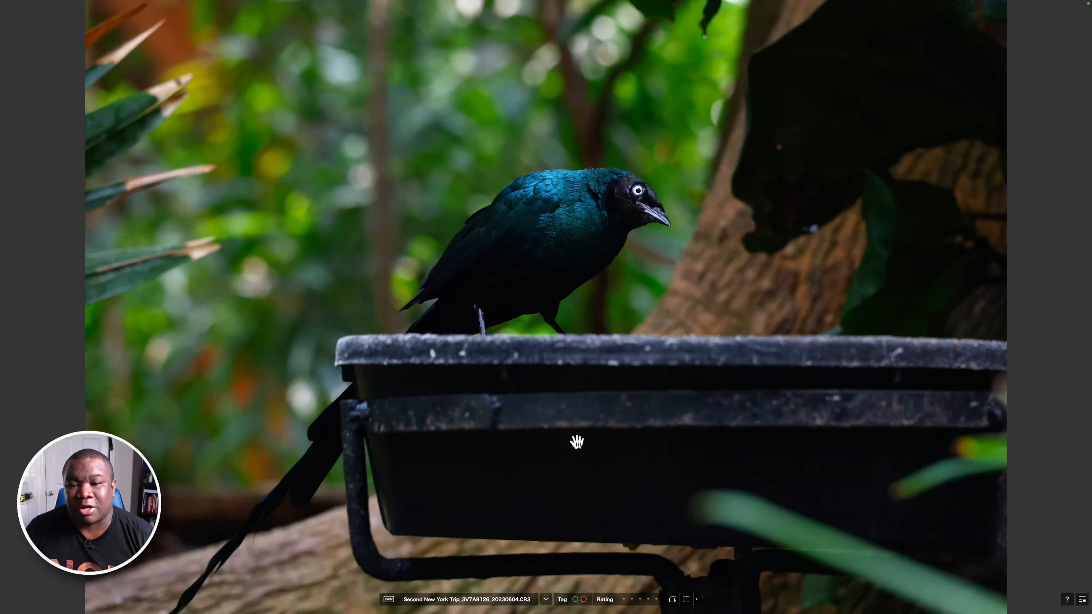
key("Right")
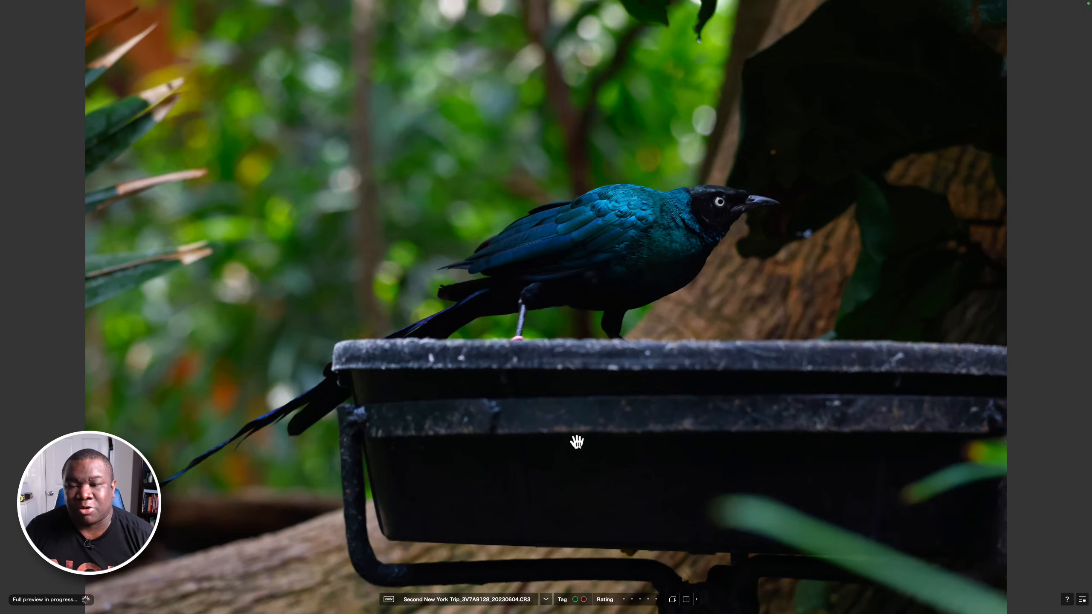
key("Right")
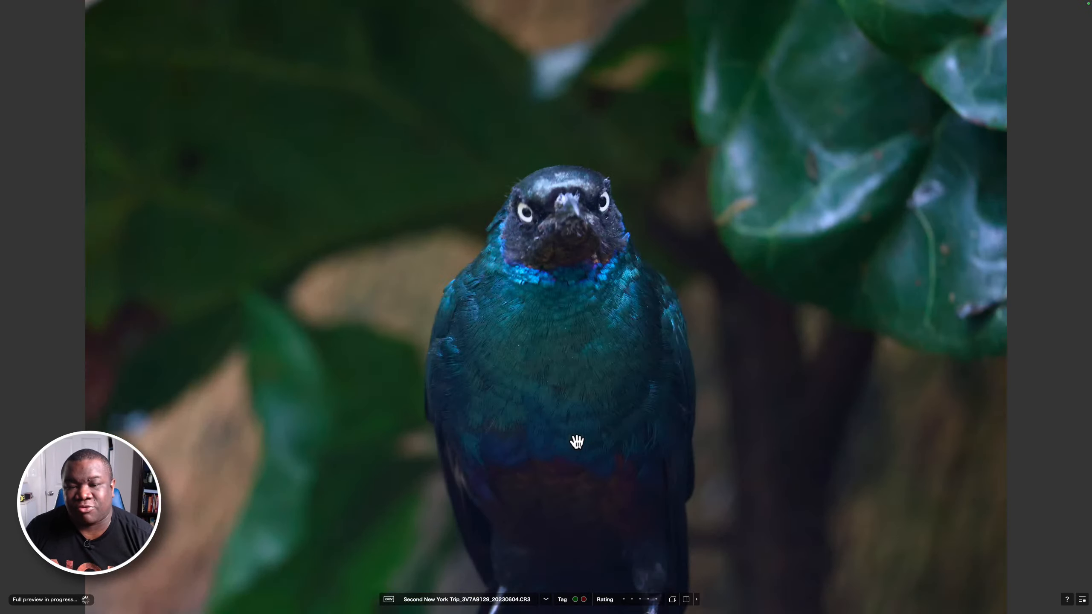
key("p")
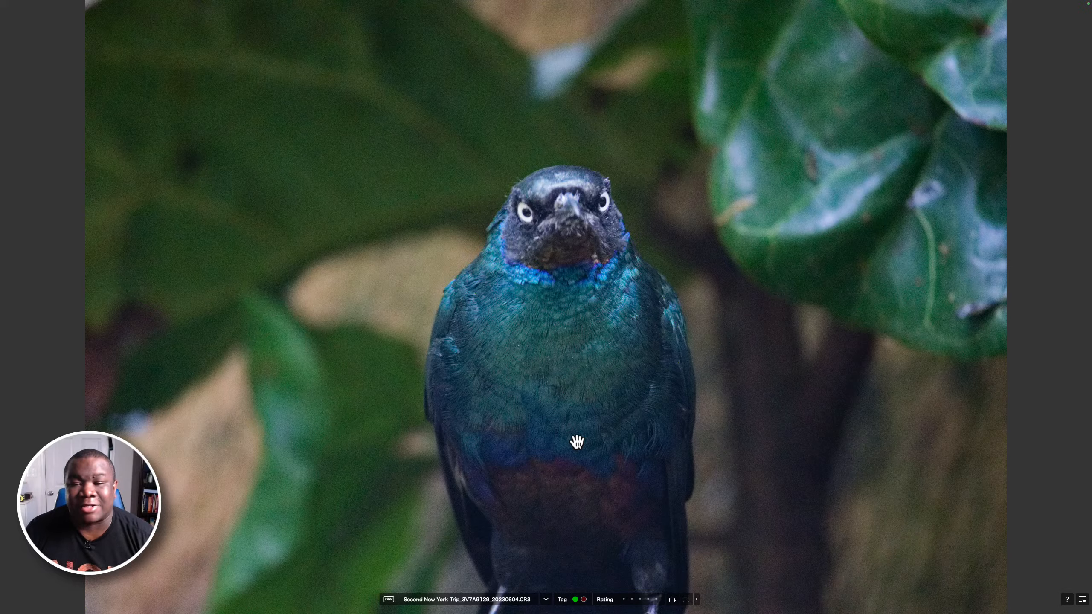
Examine the close-ups of the starling tilting and lowering its head into the tub, from 3V7A9130 to 3V7A9135
key("Right")
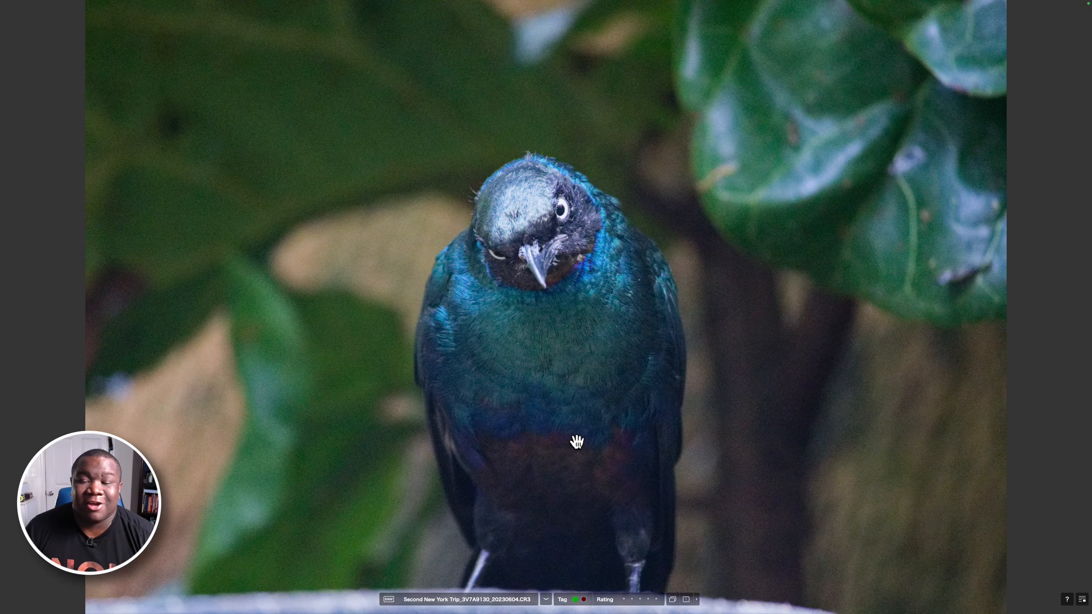
key("Right")
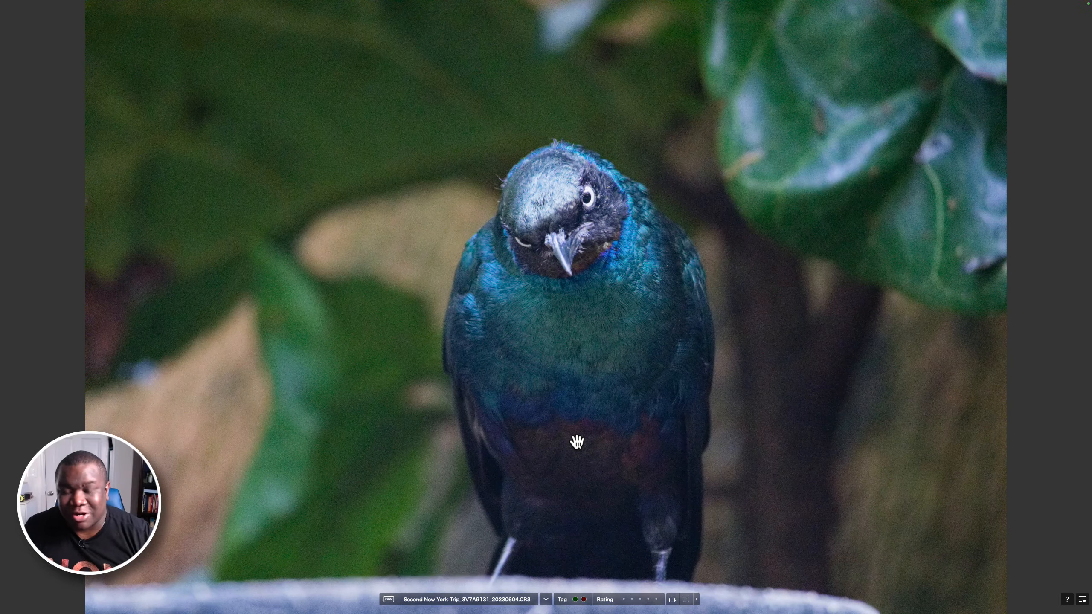
key("Right")
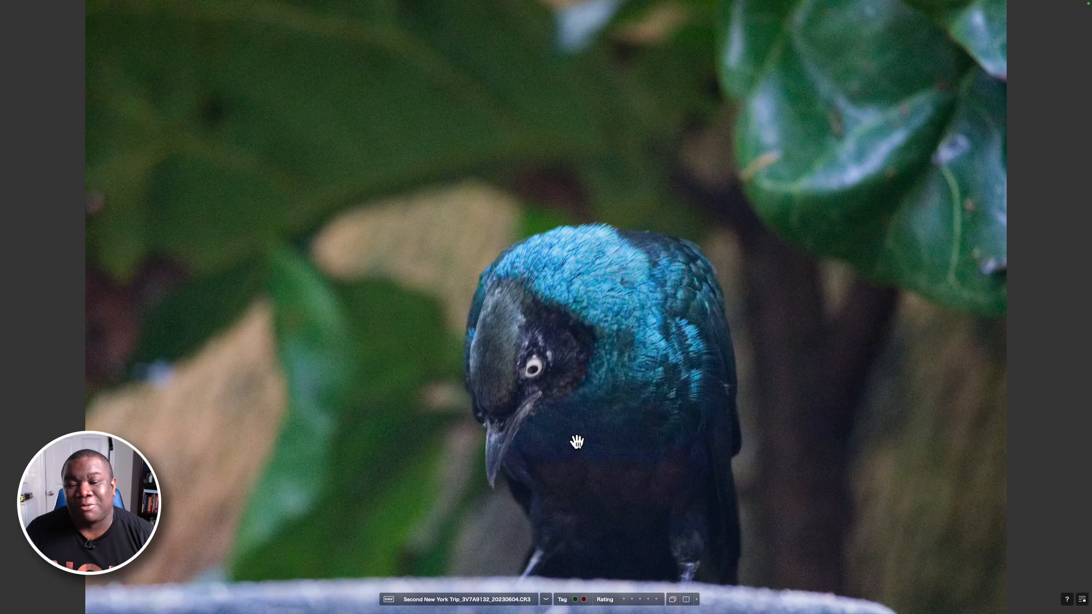
key("Right")
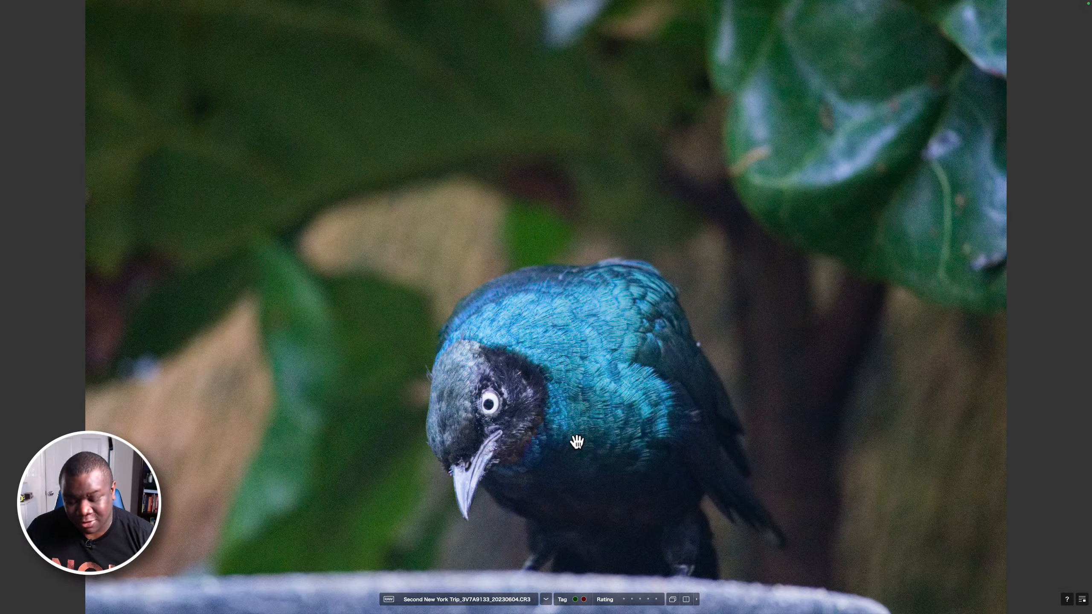
key("Right")
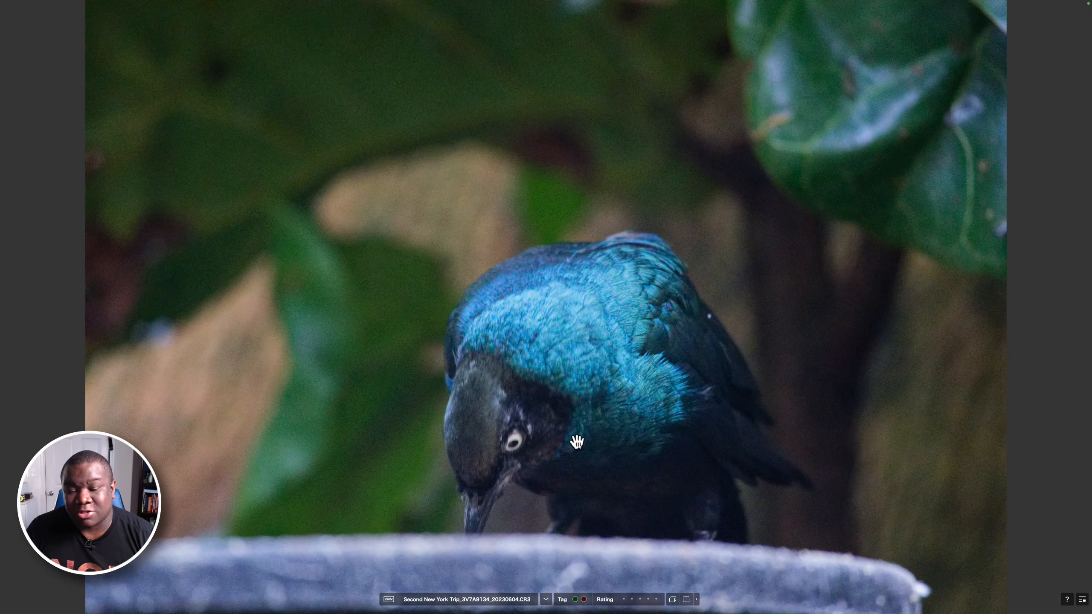
key("Right")
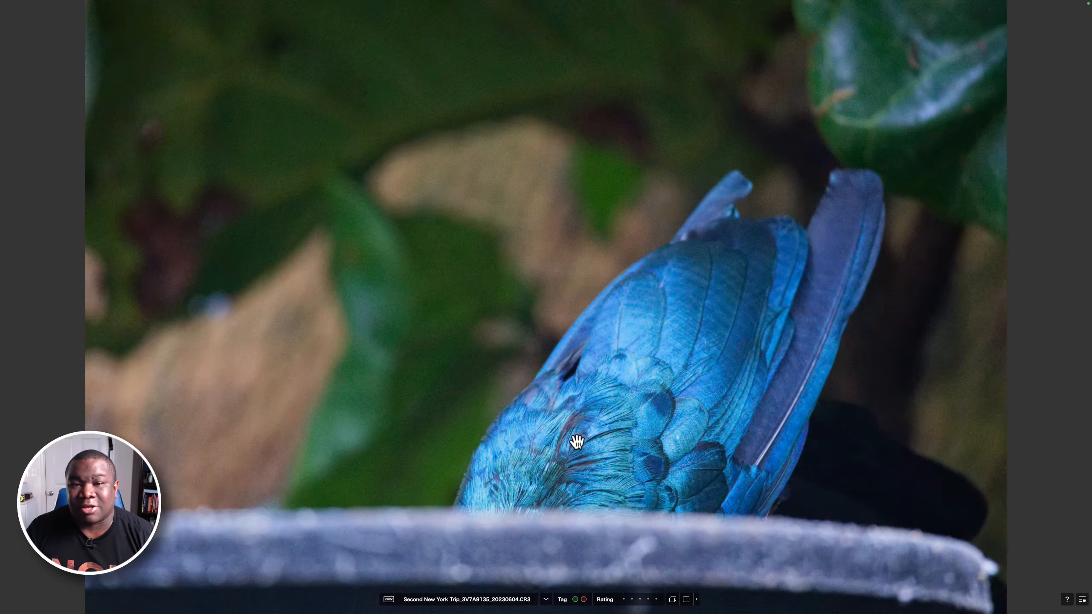
Compare 3V7A9137 with the following frame and tag 3V7A9137, the starling looking down, as picked
key("Right")
key("Right")
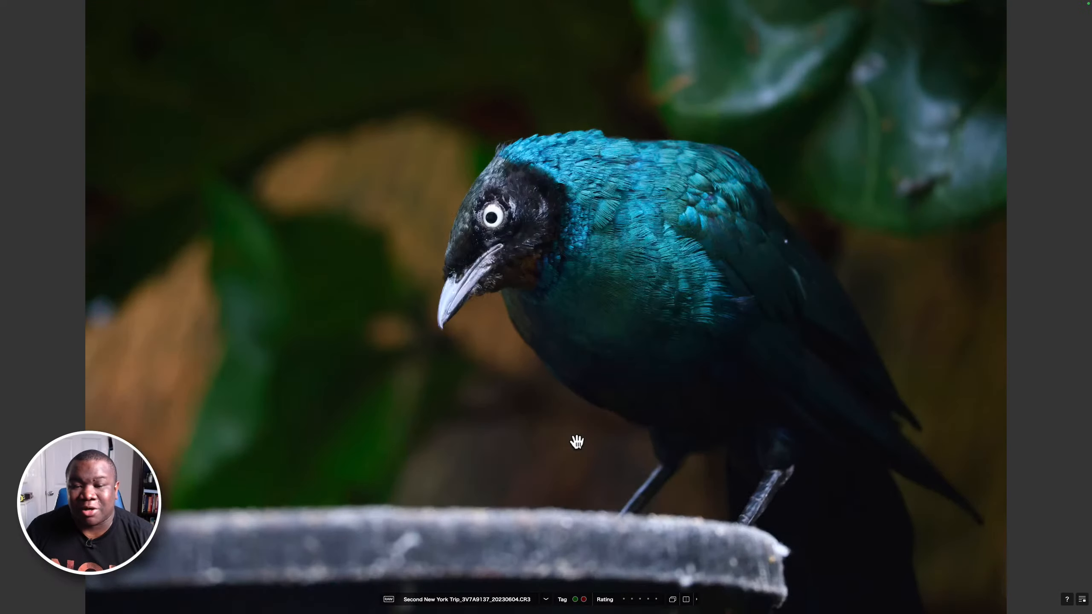
key("Right")
key("Left")
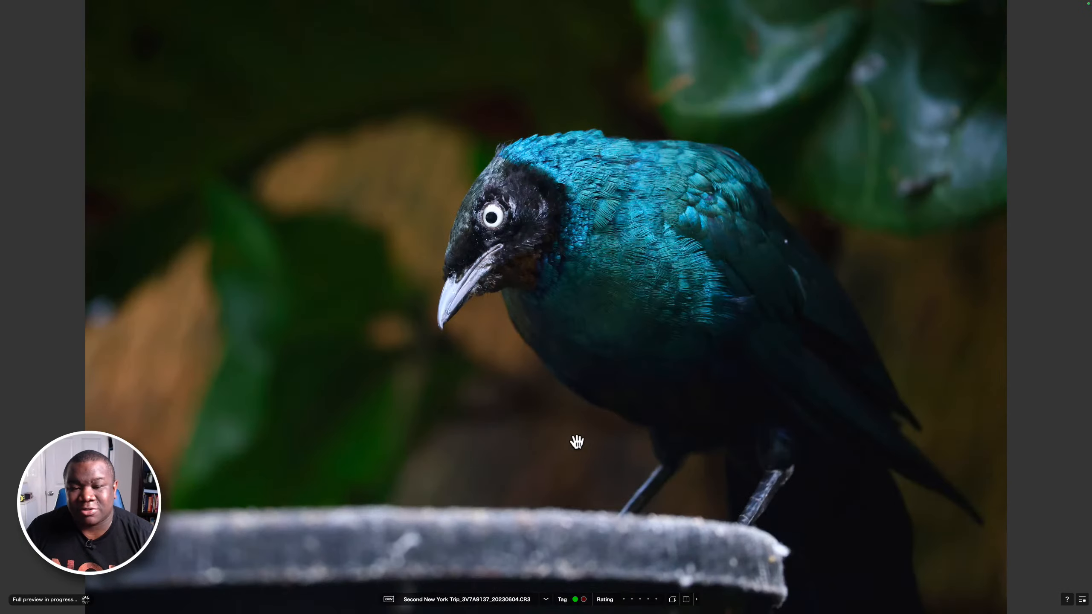
Review the starling's side-profile close-ups from 3V7A9139 and tag 3V7A9142 as picked
key("Right")
key("Right")
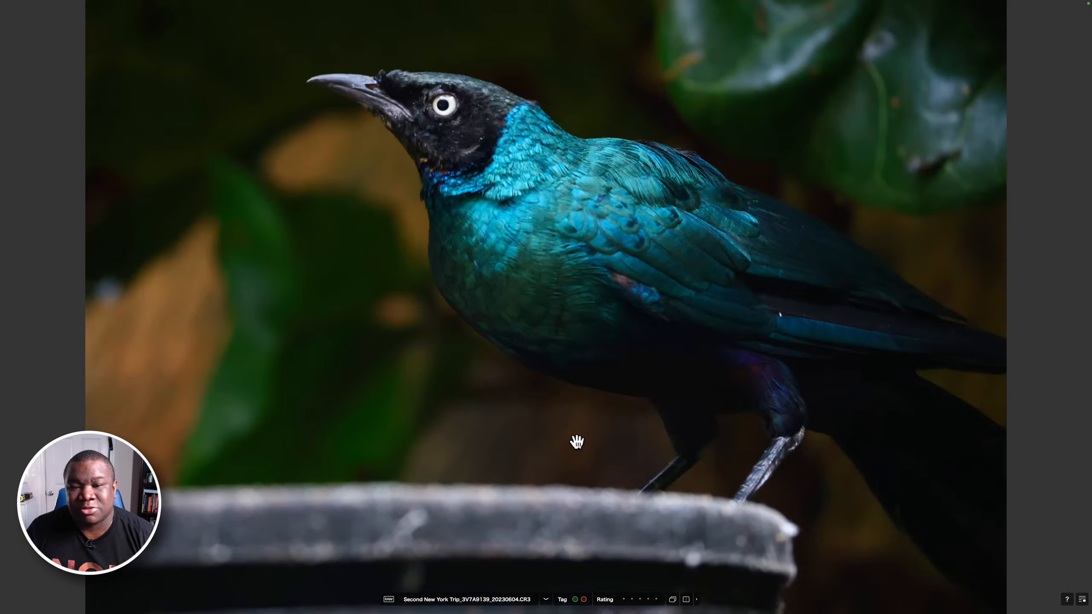
key("Right")
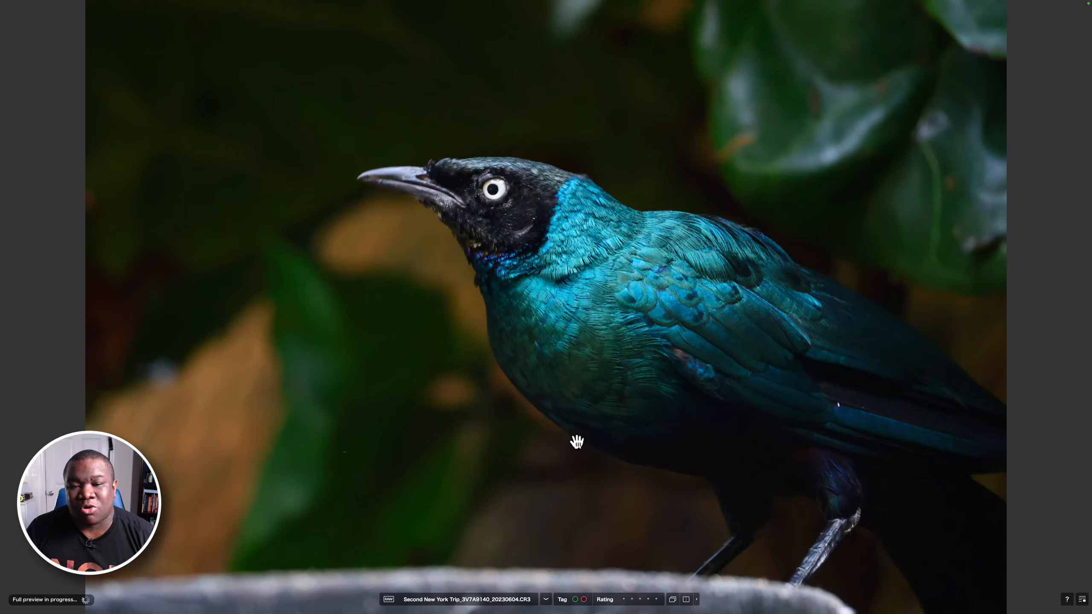
key("Right")
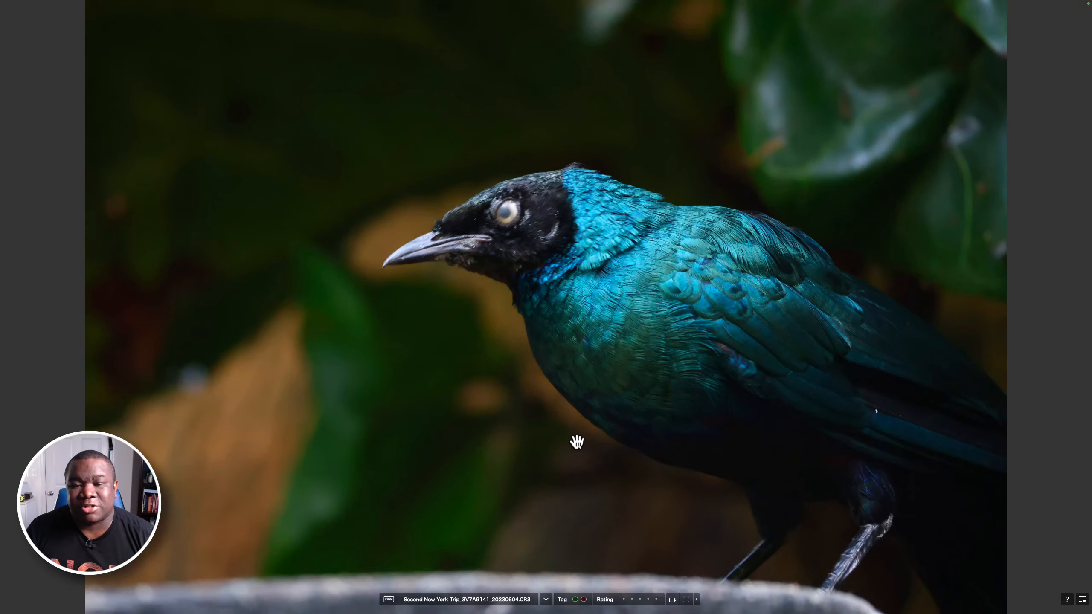
key("Right")
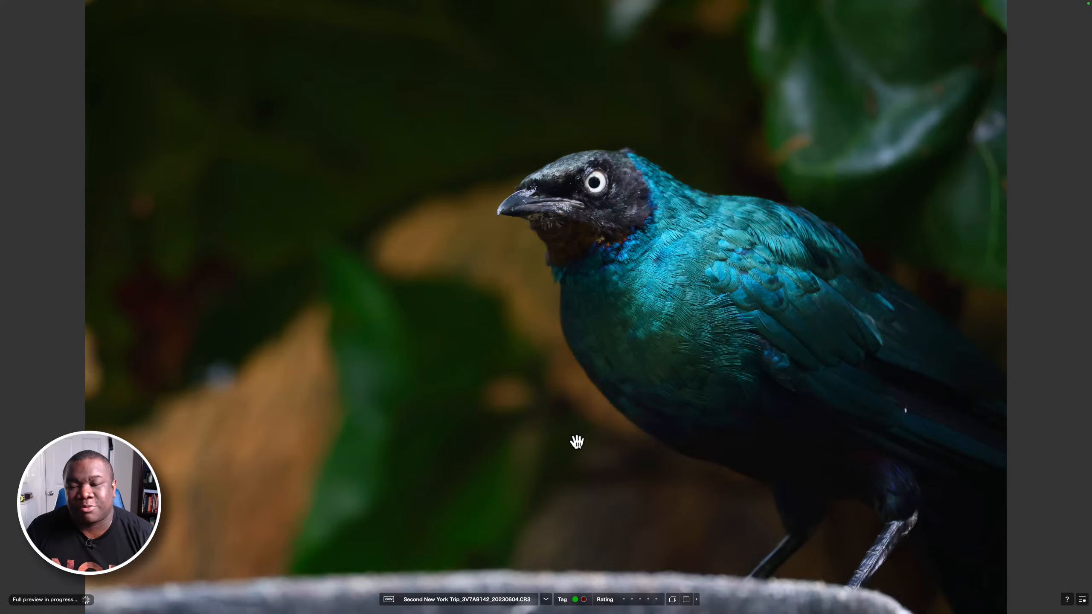
Review the starling close-ups facing the camera through 3V7A9145 and tag 3V7A9146 as picked
key("Right")
key("Right")
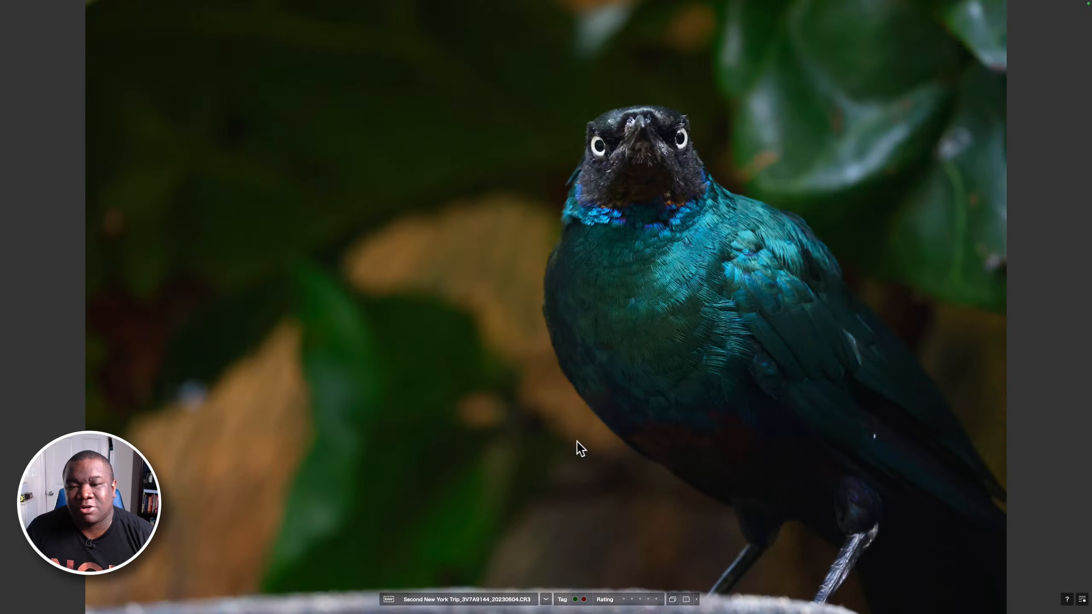
key("Right")
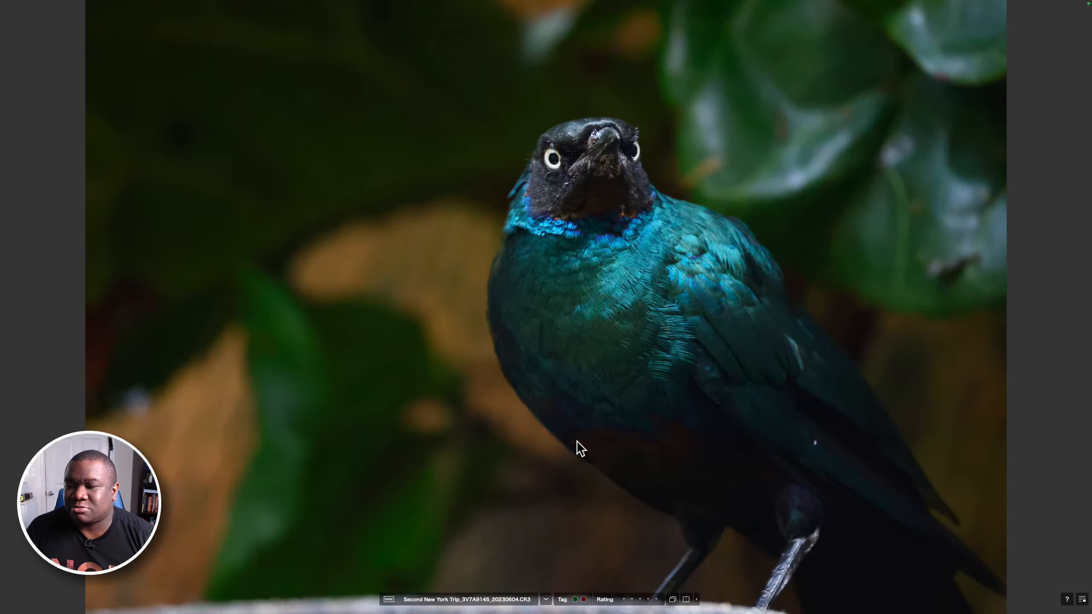
key("Right")
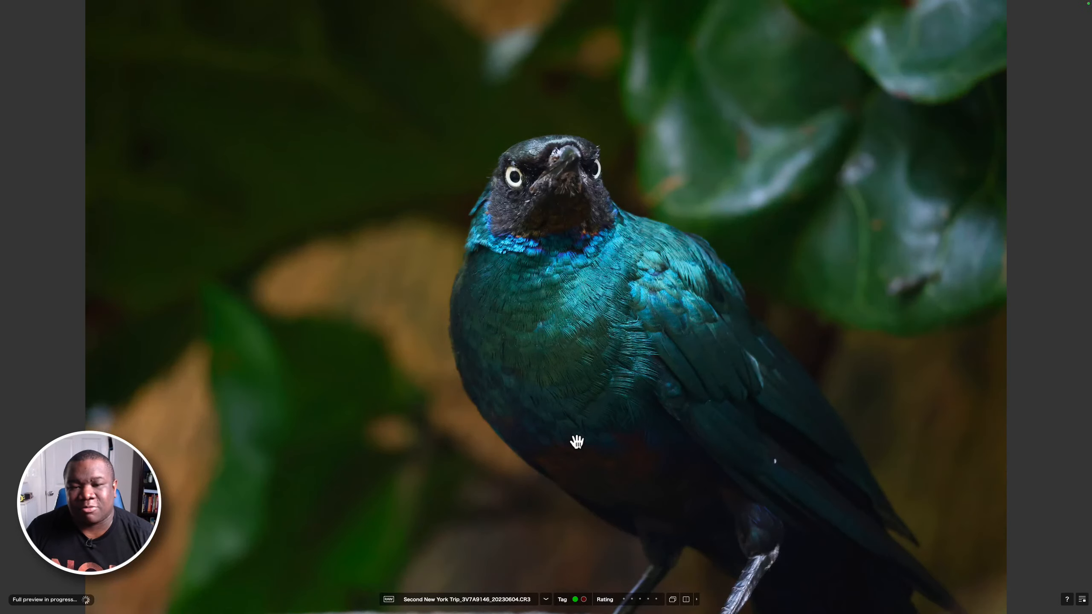
Move on to the vertical shots of the monkey between the rocks and tag 3V7A9150 as picked
key("Right")
key("Right")
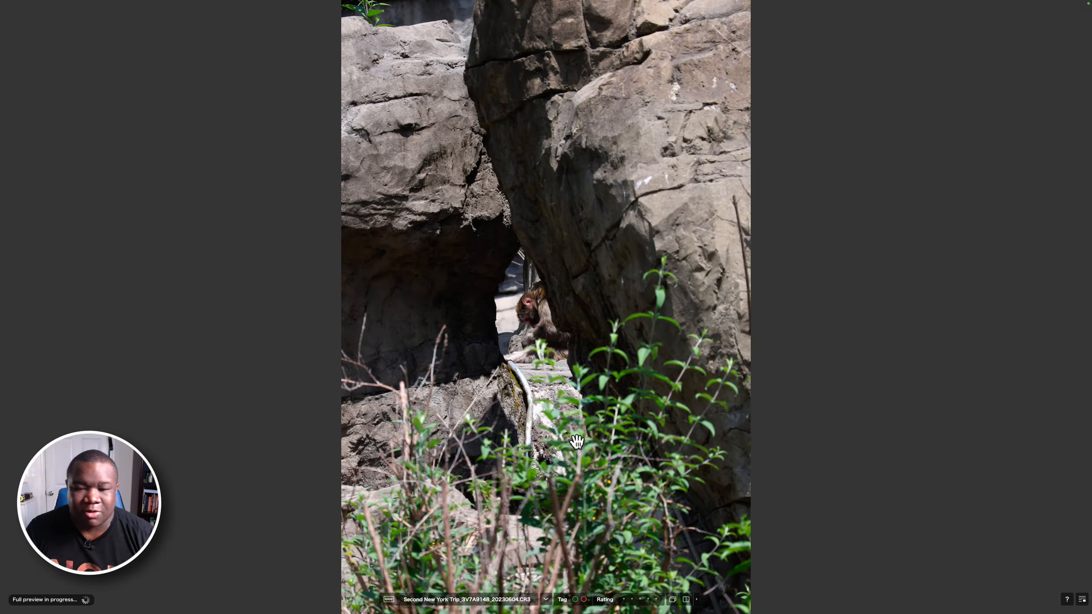
key("Right")
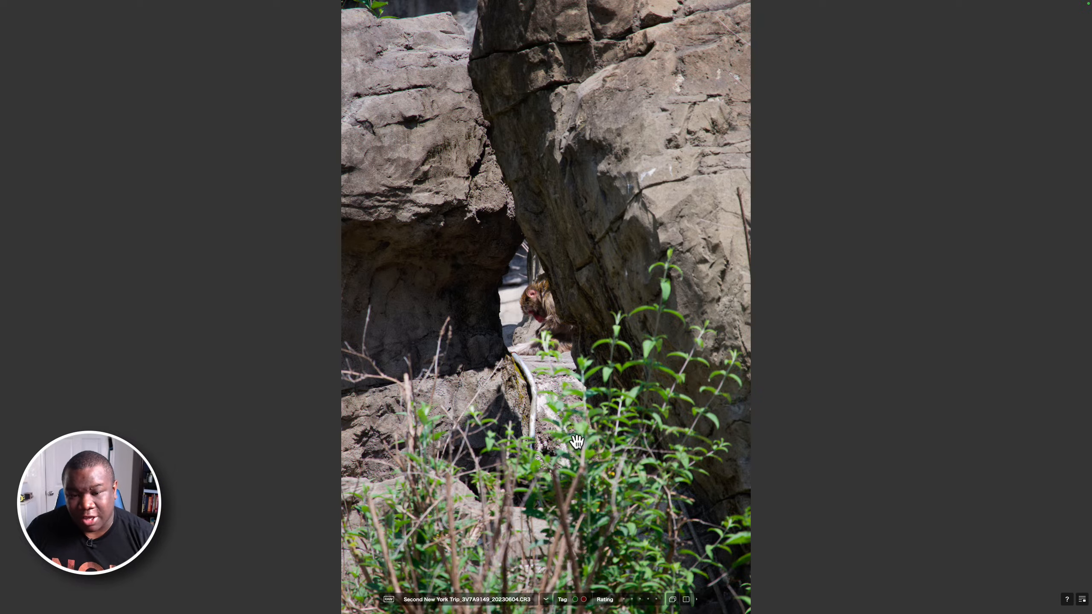
key("Right")
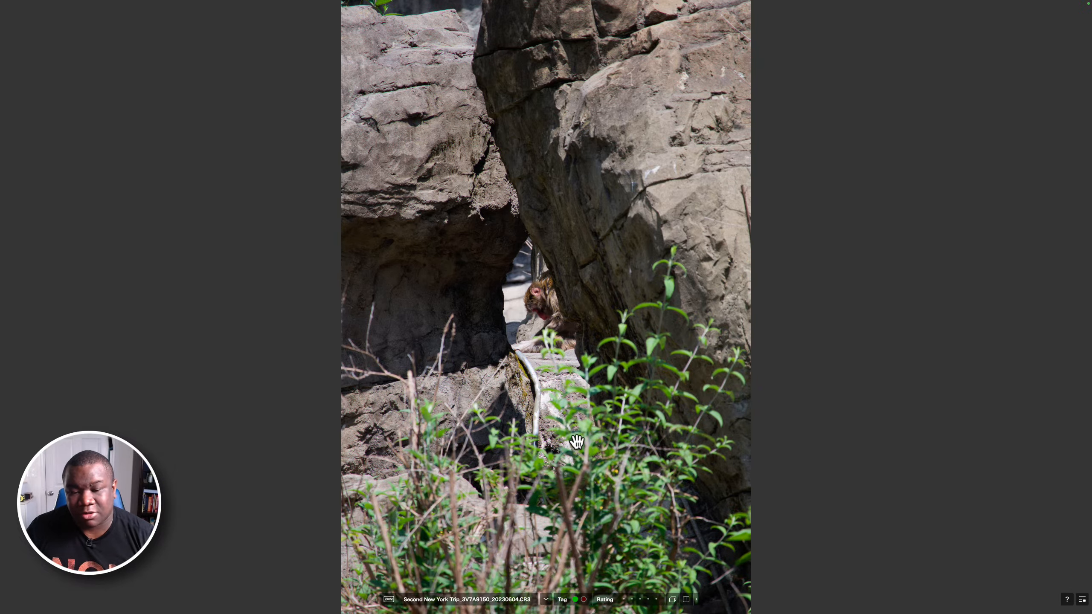
Compare monkey shots 3V7A9151 and 3V7A9152 with the following frame and tag 3V7A9153 as picked
key("Right")
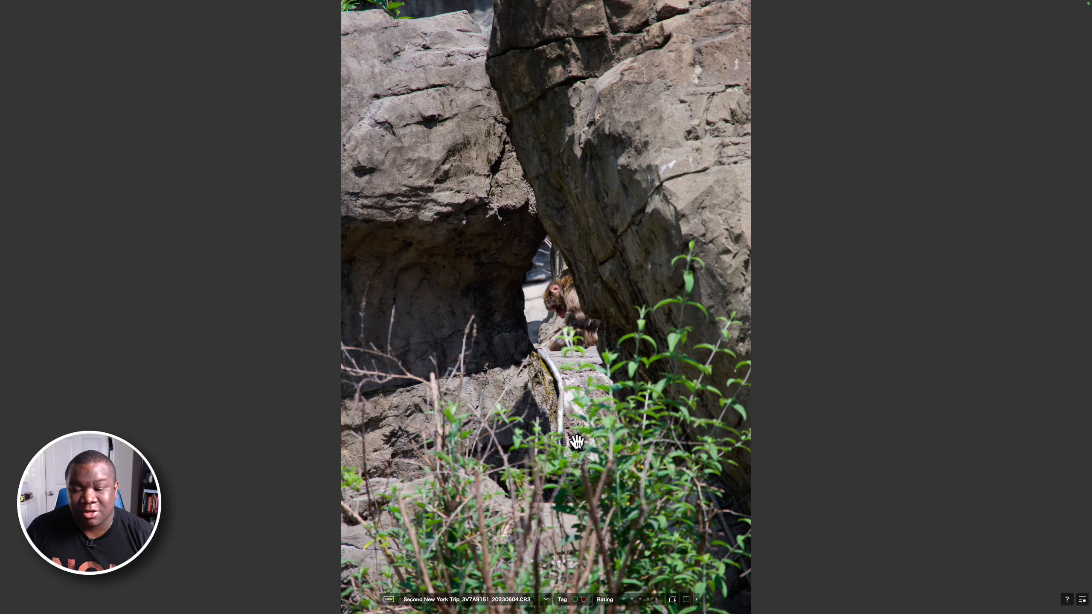
key("Right")
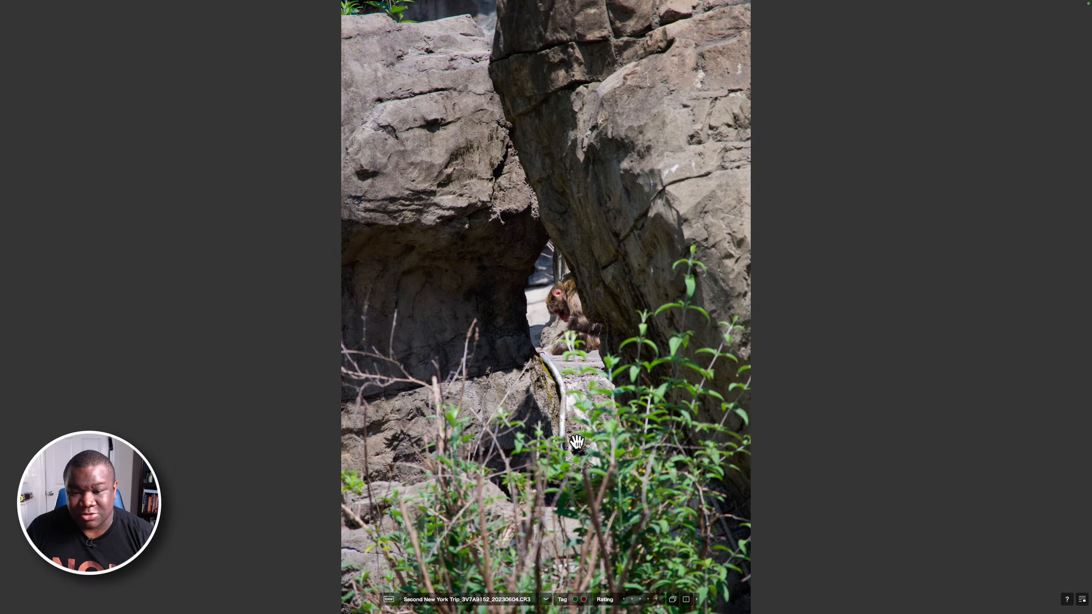
key("Right")
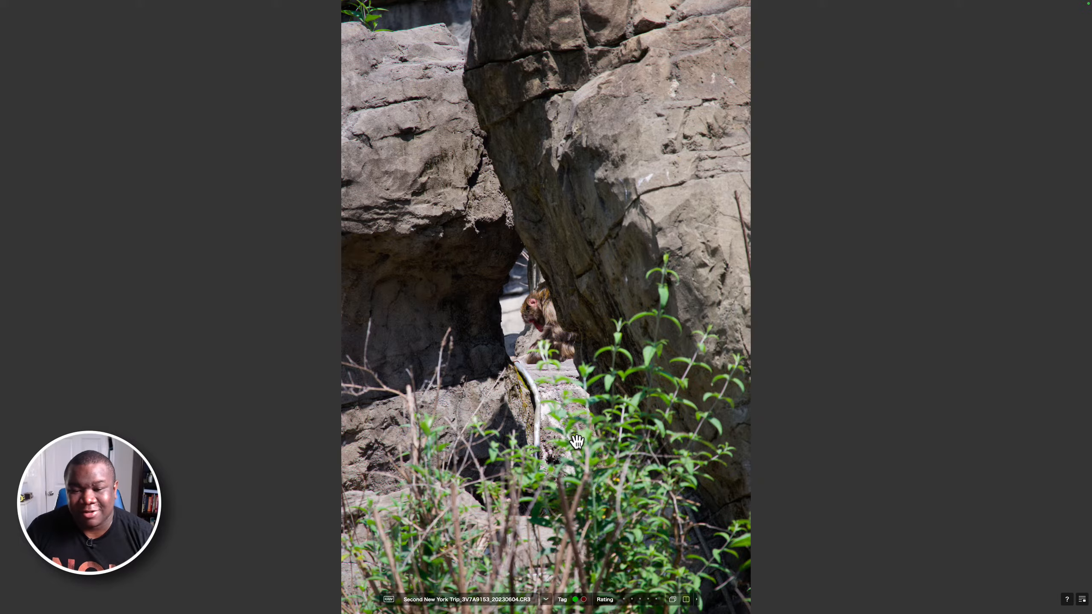
Continue past the last shots between the rocks and examine the two monkeys sitting in the open, from 3V7A9157 to 3V7A9159
key("Right")
key("Right")
key("Right")
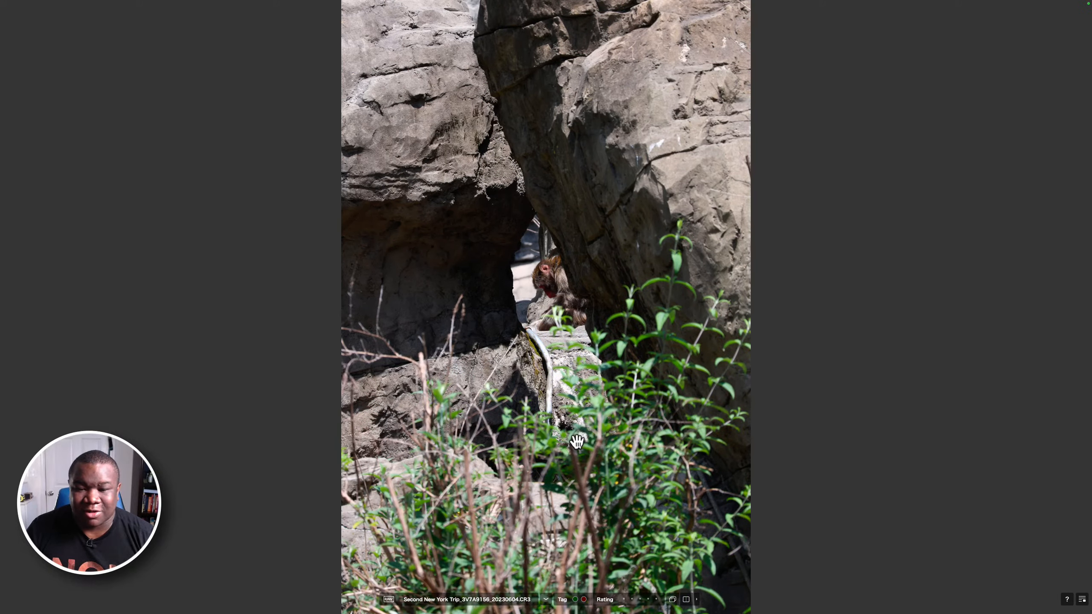
key("Right")
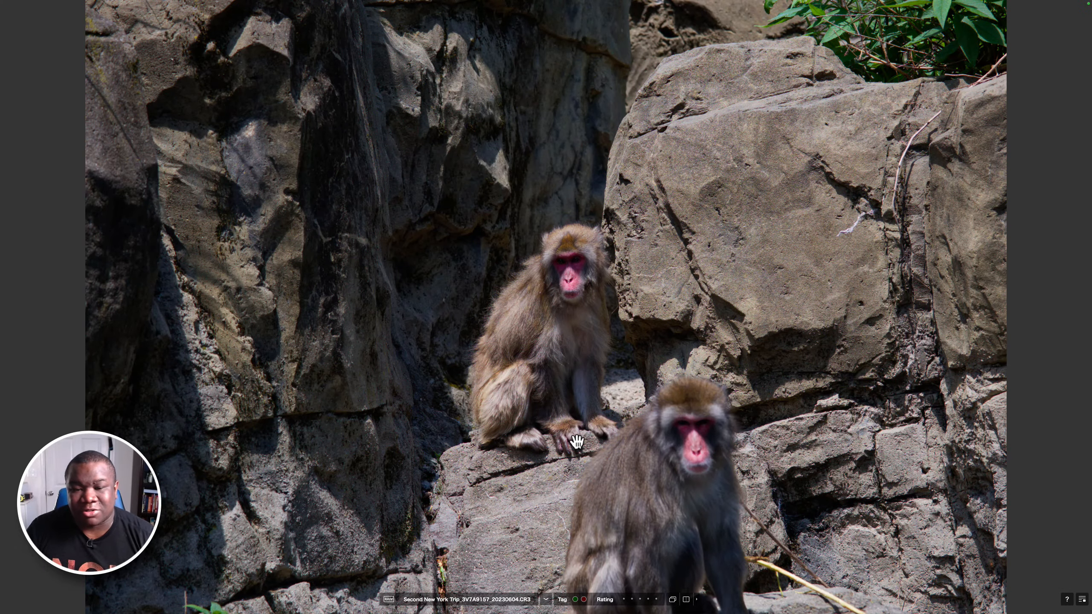
key("Right")
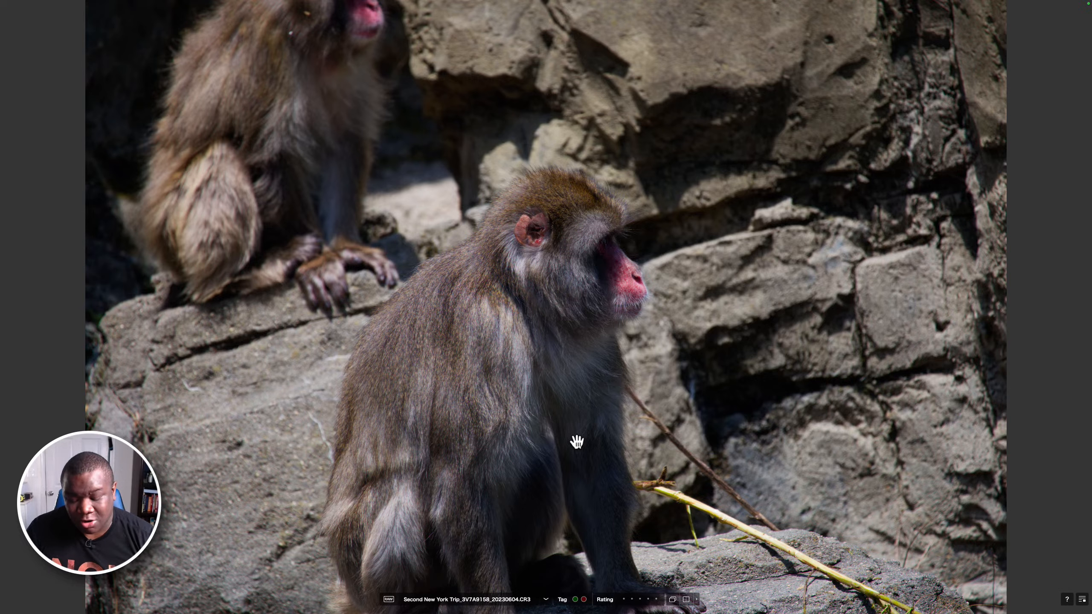
key("Right")
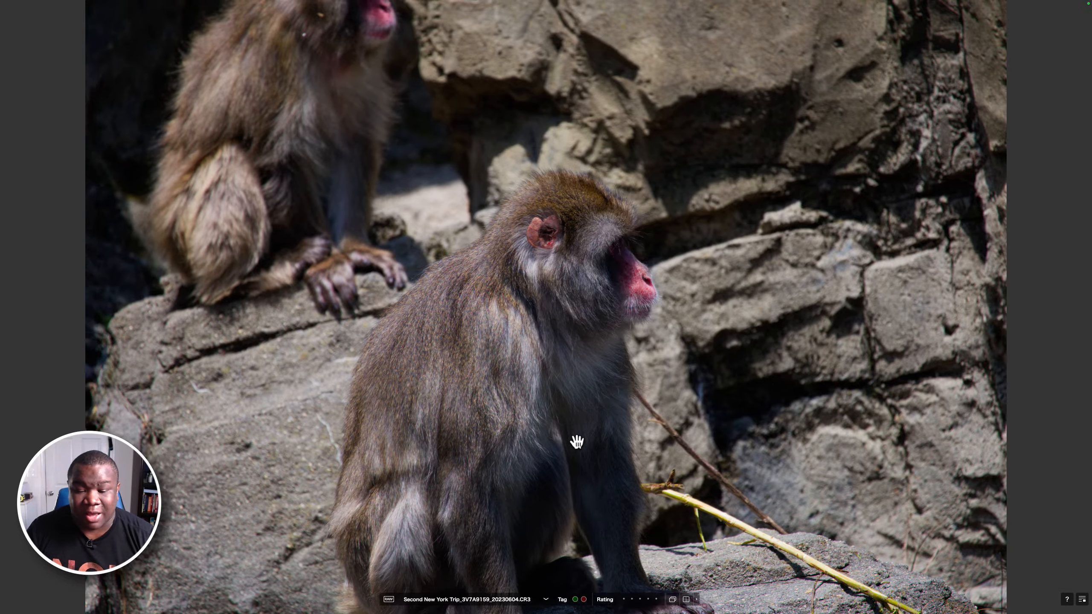
Tag monkey shot 3V7A9160 as picked and continue past 3V7A9161 to the vertical shot of both monkeys, 3V7A9162
key("Right")
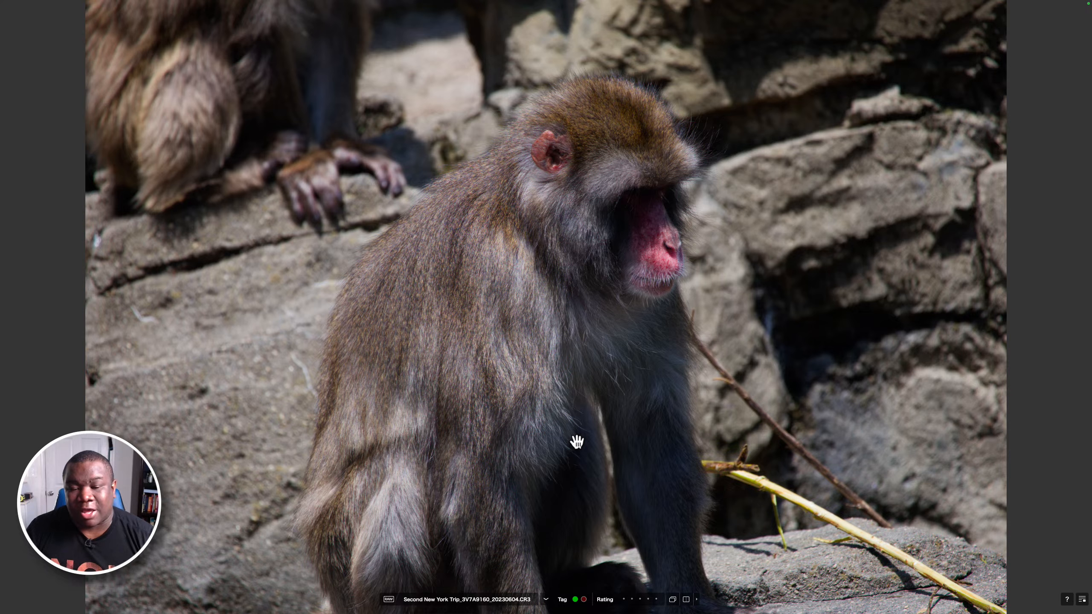
key("Right")
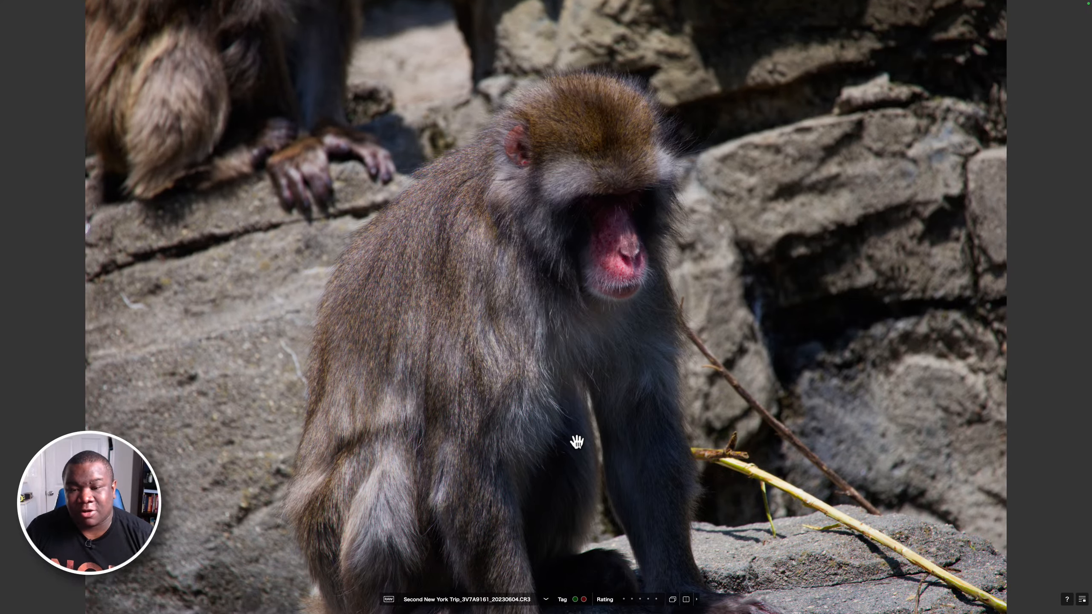
key("Right")
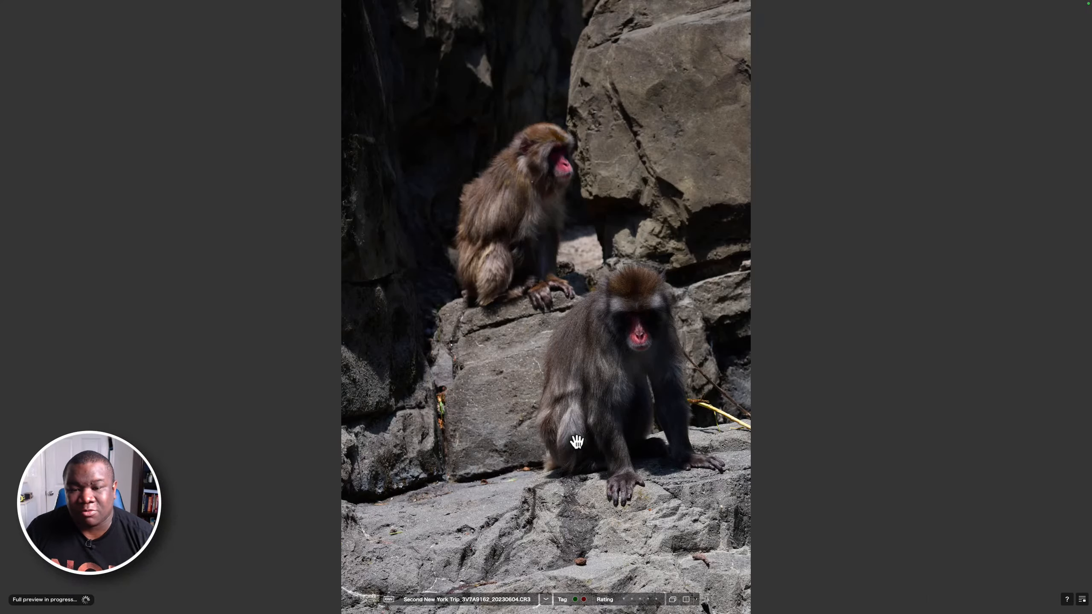
Review the vertical shots of the monkey on the rocks through 3V7A9168 and tag 3V7A9169 as picked
key("Right")
key("Right")
key("Right")
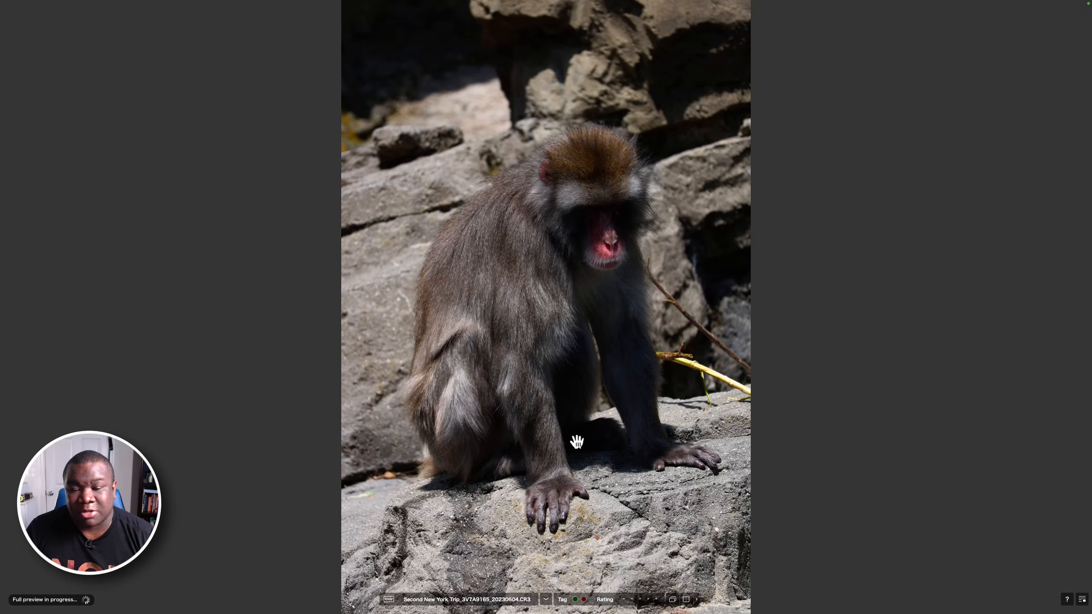
key("Right")
key("Right")
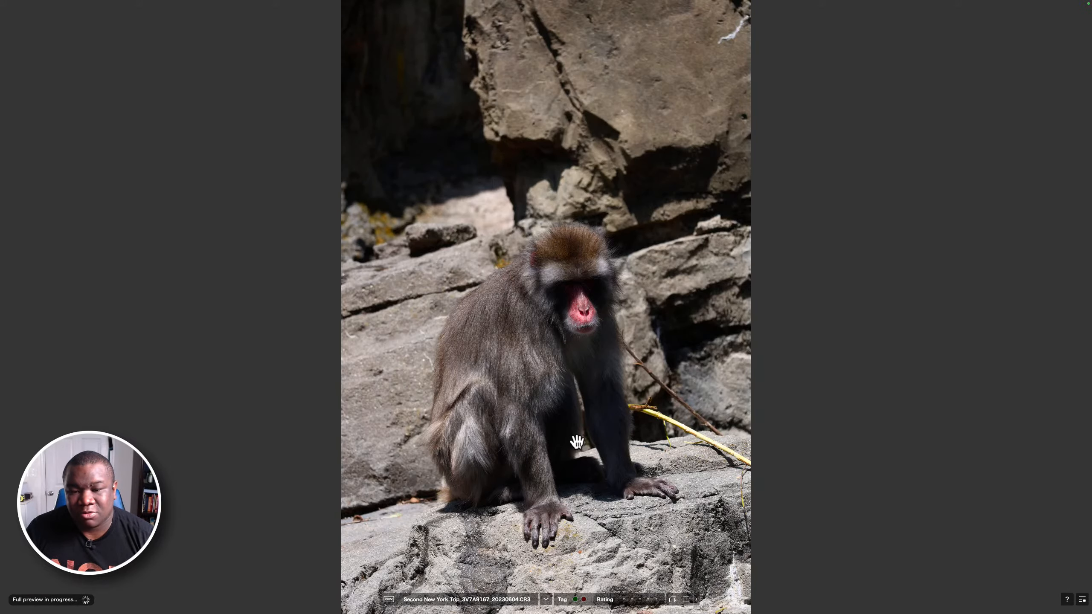
key("Right")
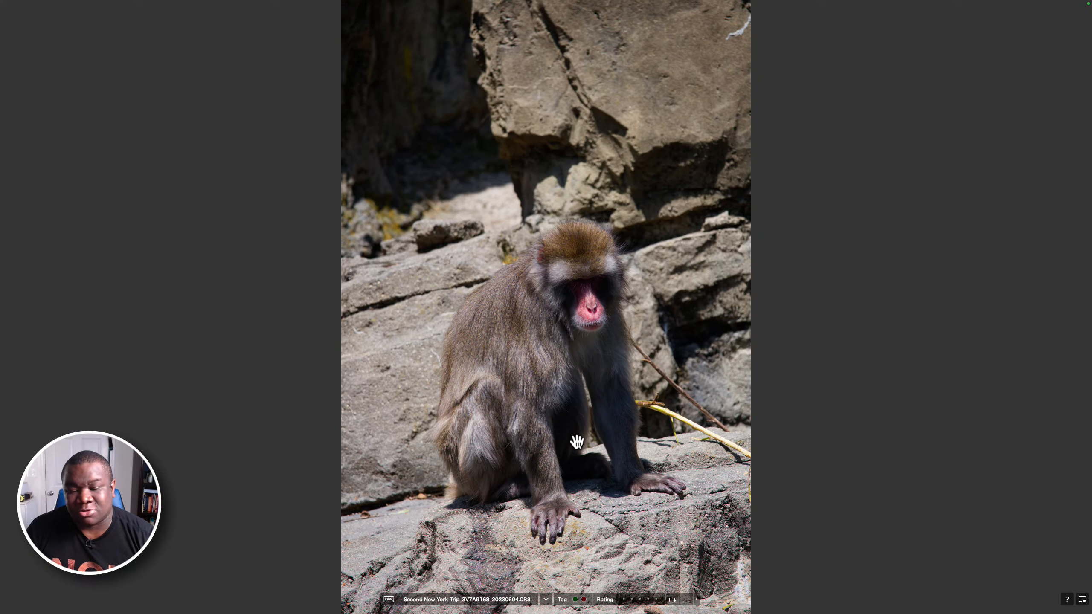
key("Right")
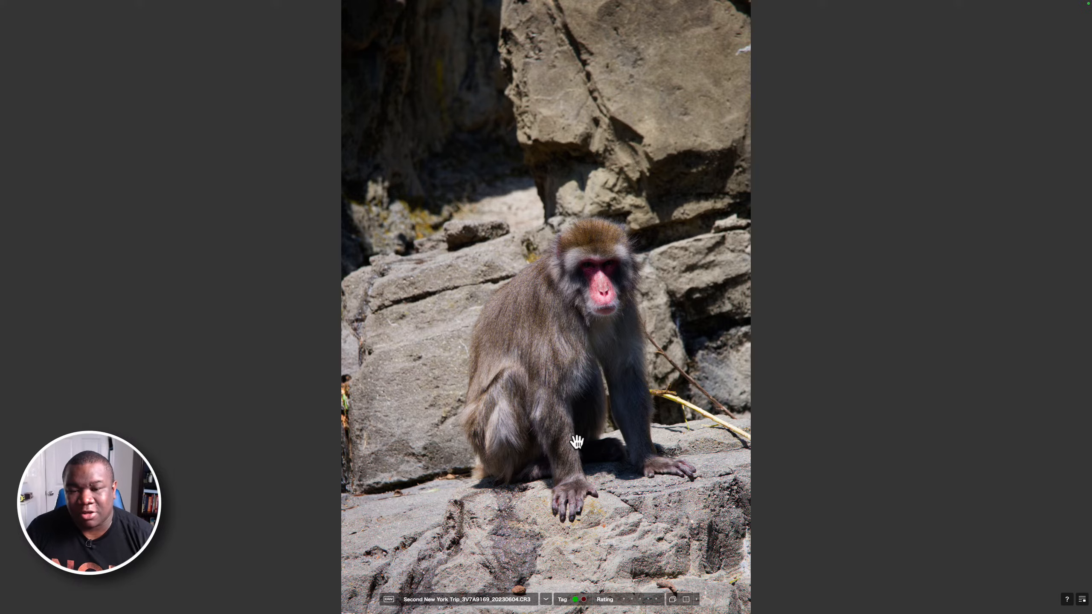
Move on to the horizontal shots of the monkey beside the green plants and tag 3V7A9175 as picked
key("Right")
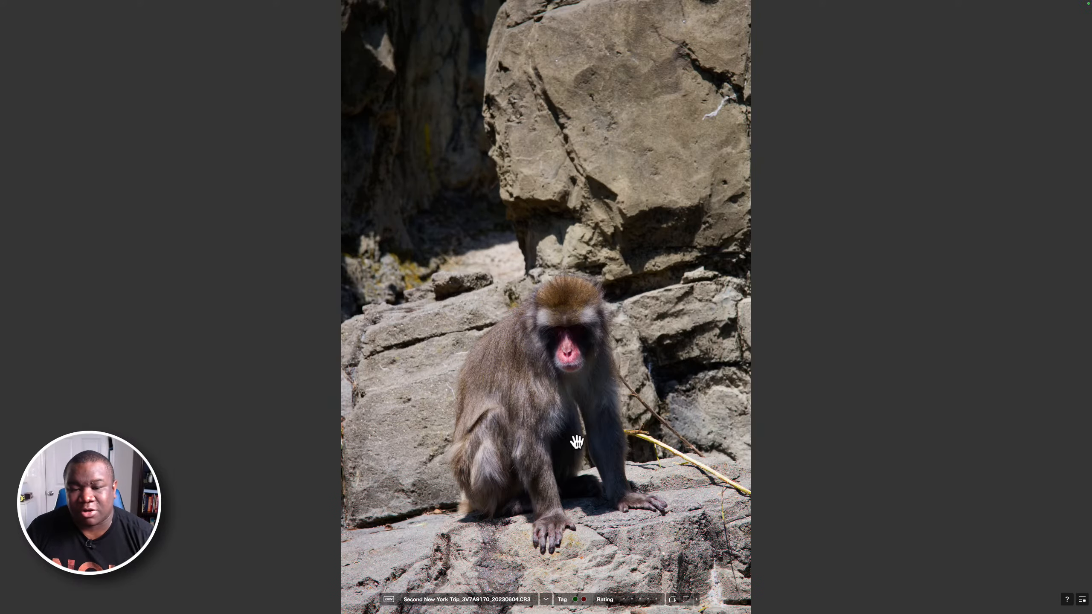
key("Right")
key("Right")
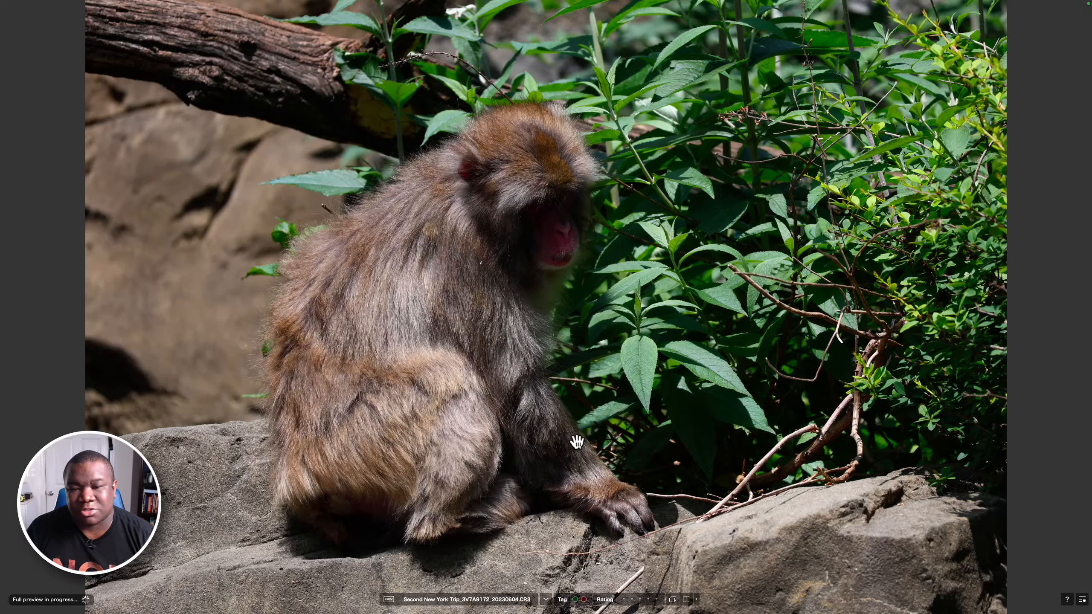
key("Right")
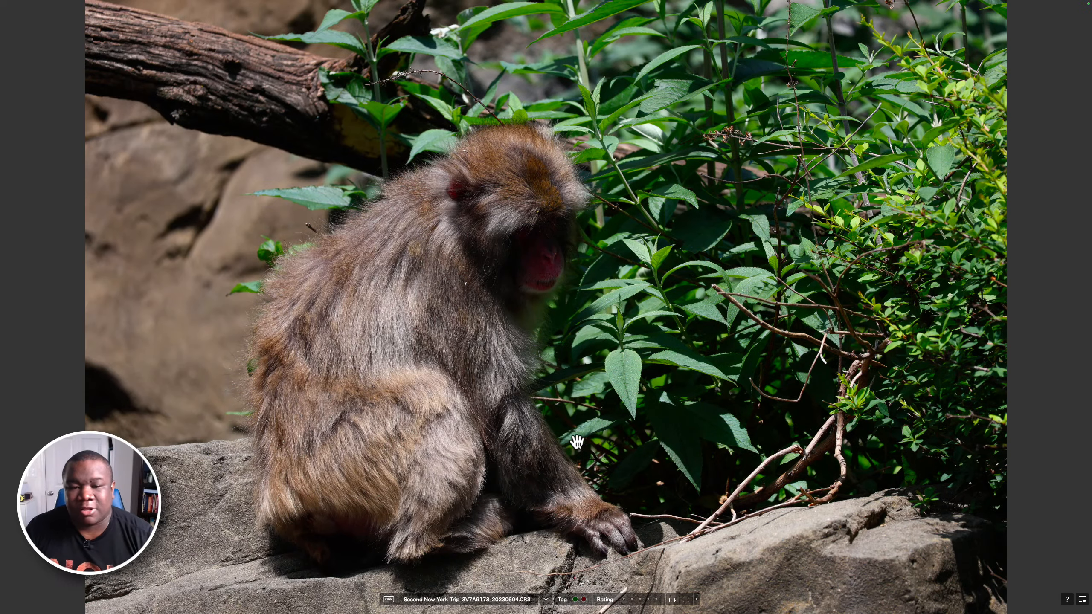
key("Right")
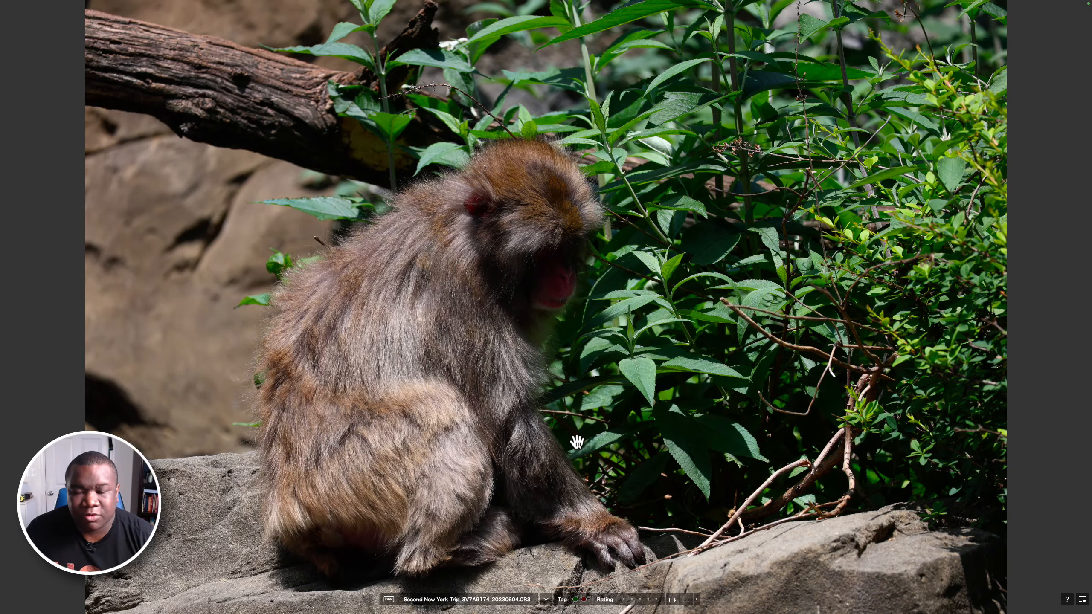
key("Right")
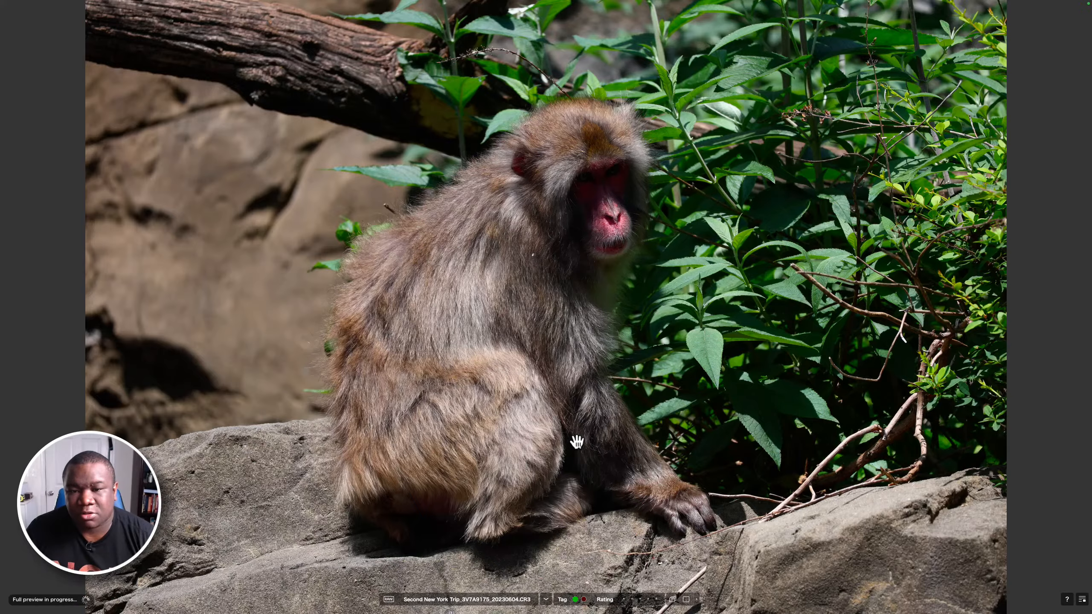
Examine the remaining horizontal shots of the monkey beside the plants, from 3V7A9177 through 3V7A9184
key("Right")
key("Right")
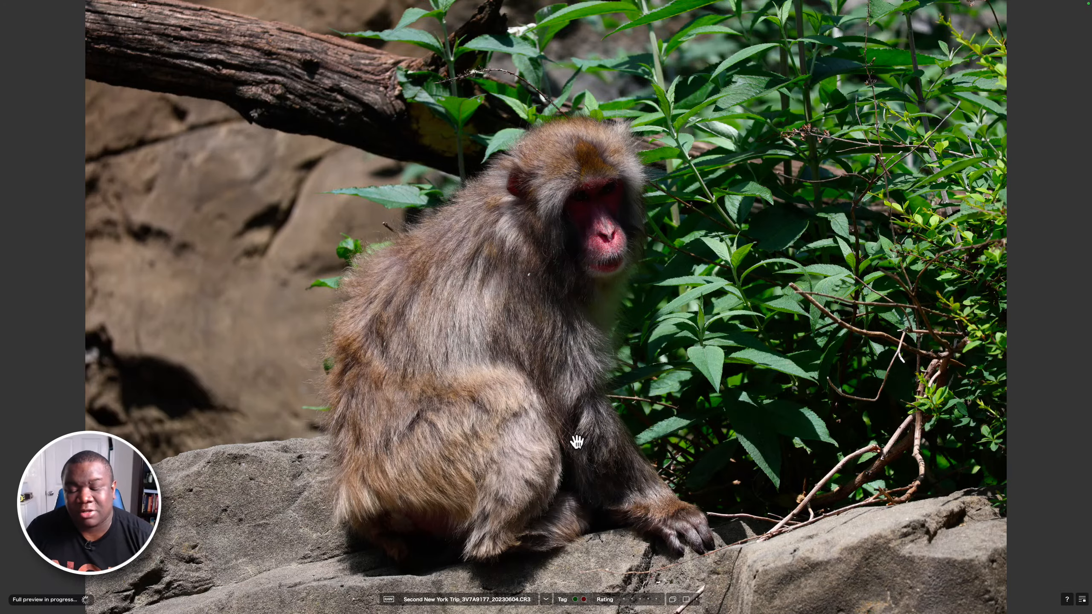
key("Right")
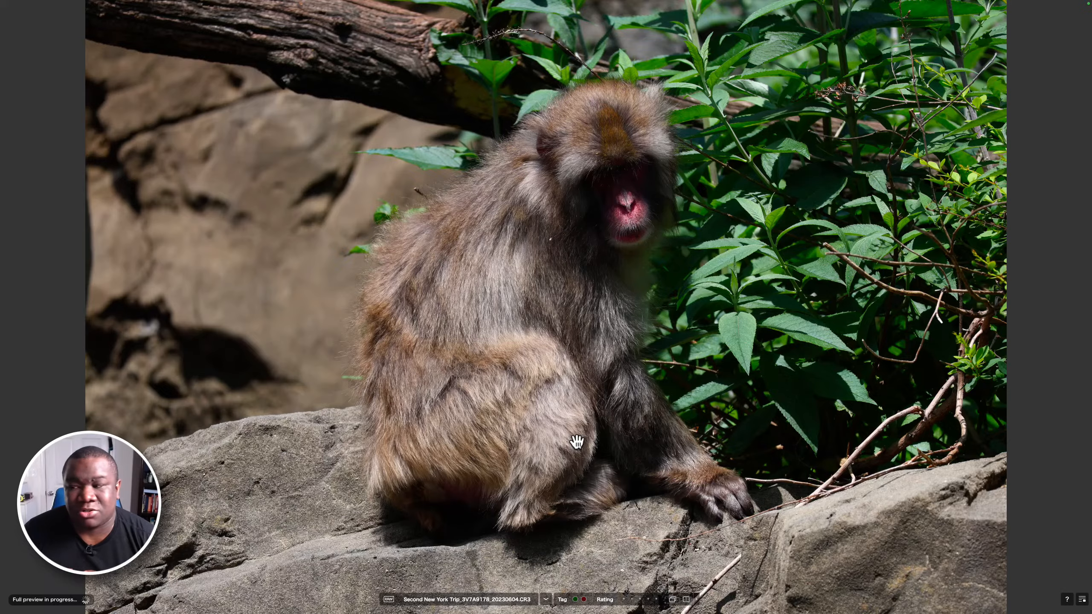
key("Right")
key("Right")
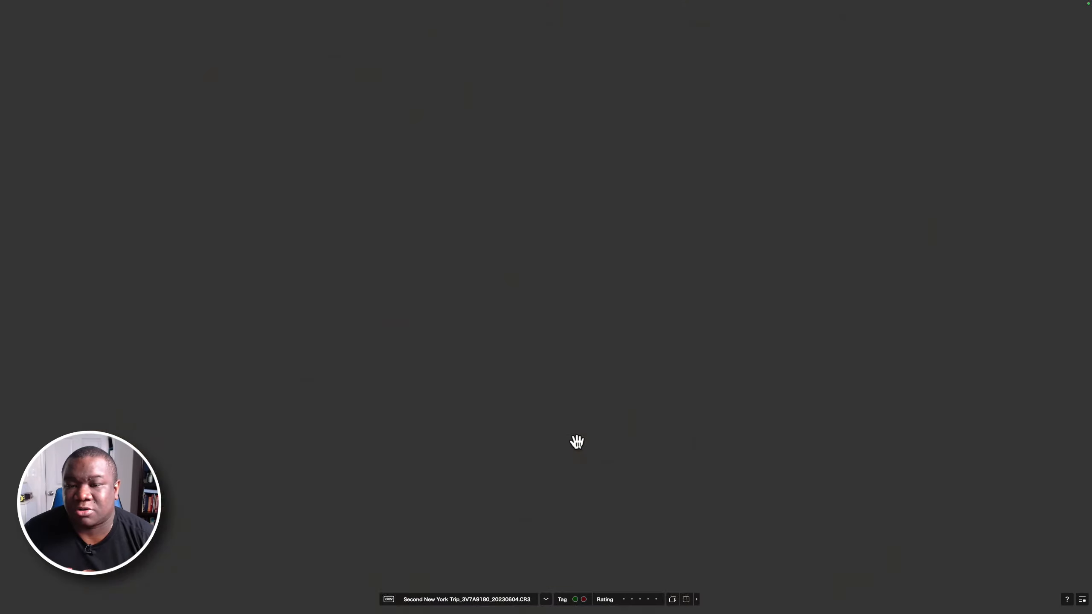
key("Right")
key("Right")
key("Right")
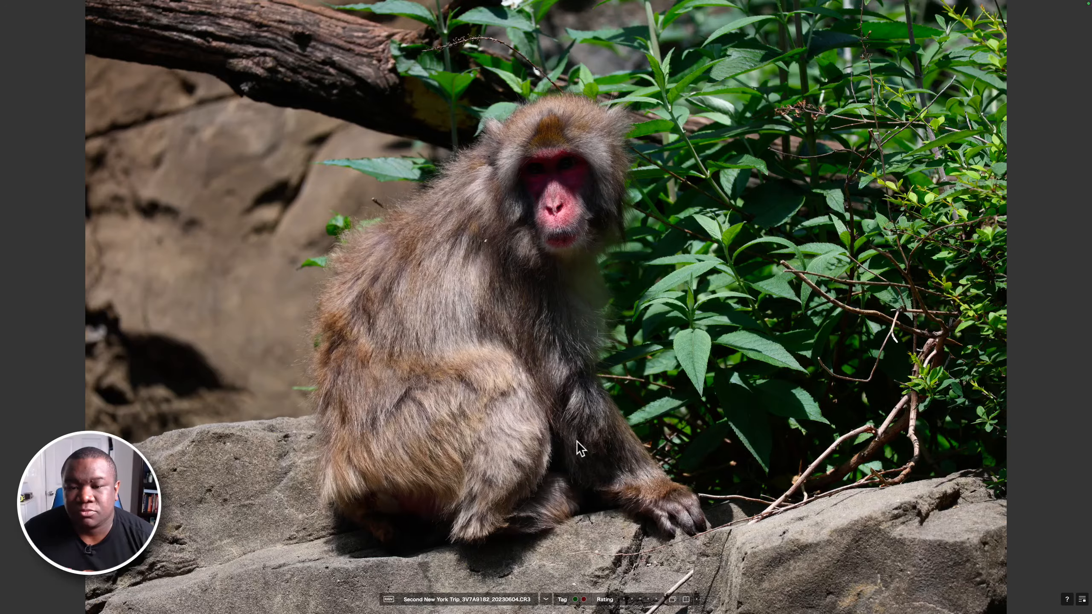
key("Right")
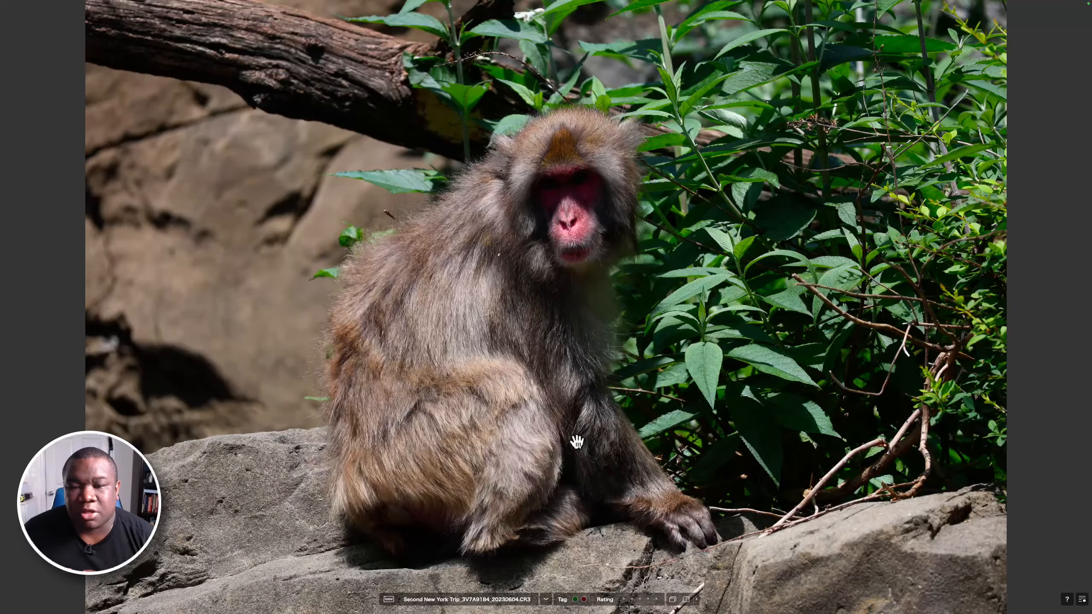
Examine the mallard shot 3V7A9186 and the vertical monkey shots 3V7A9192 and 3V7A9193, continuing to 3V7A9200
key("Right")
key("Right")
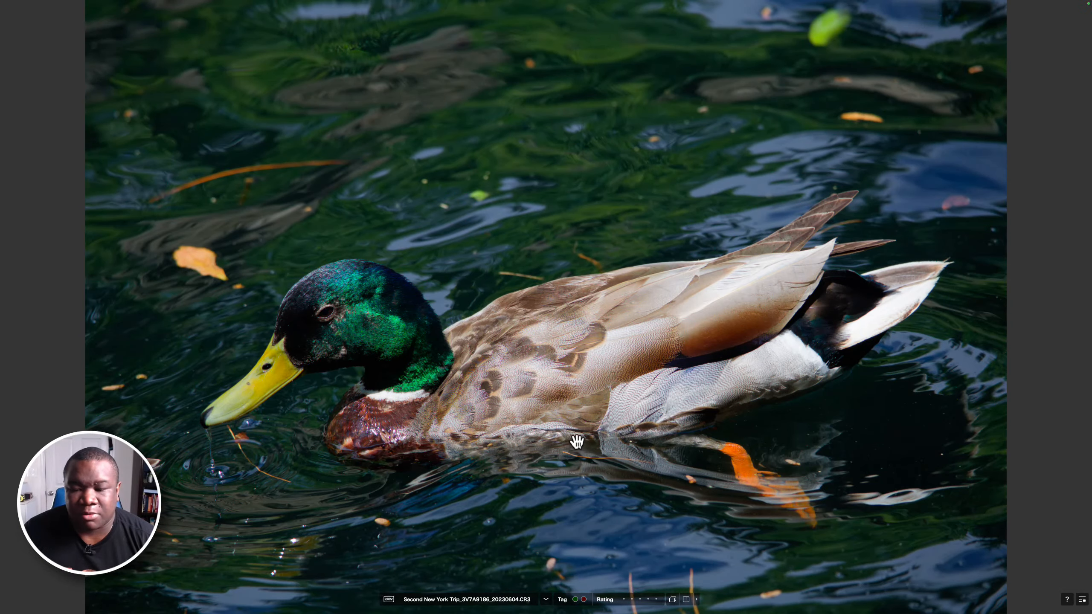
key("Right")
key("Right")
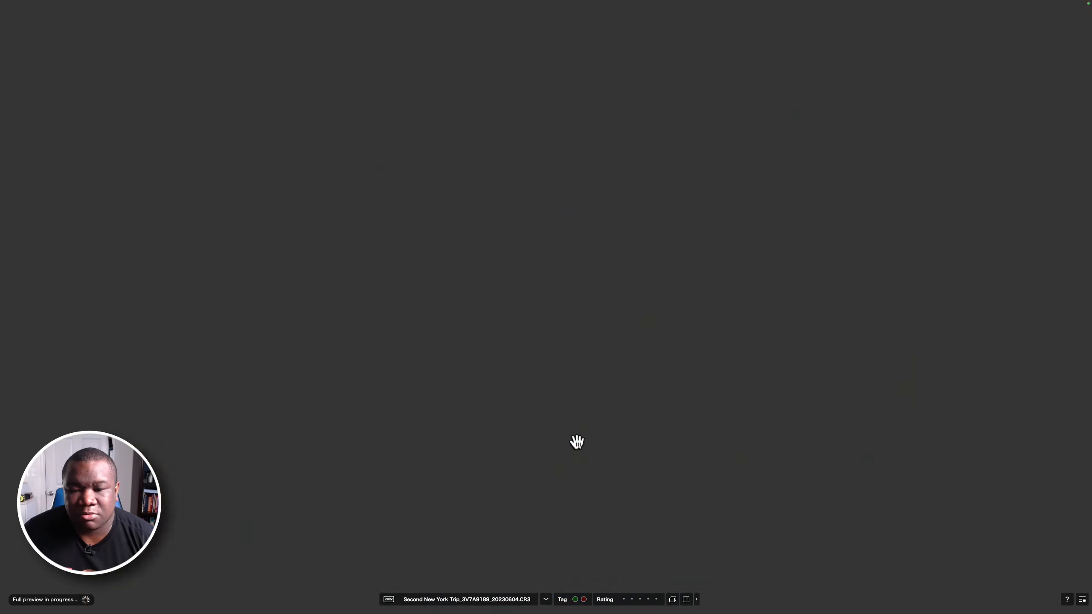
key("Right")
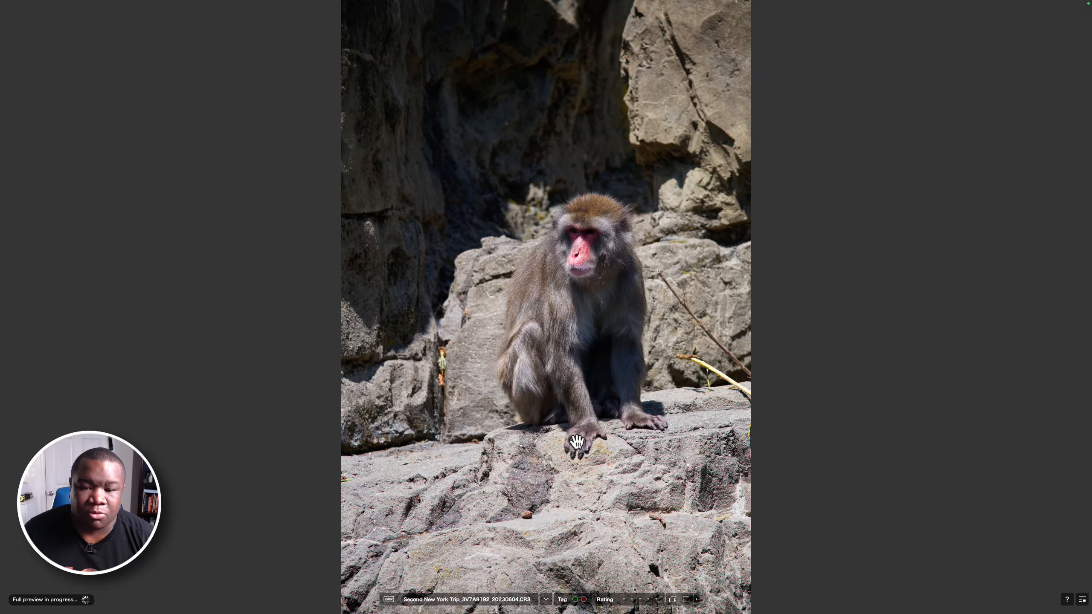
key("Right")
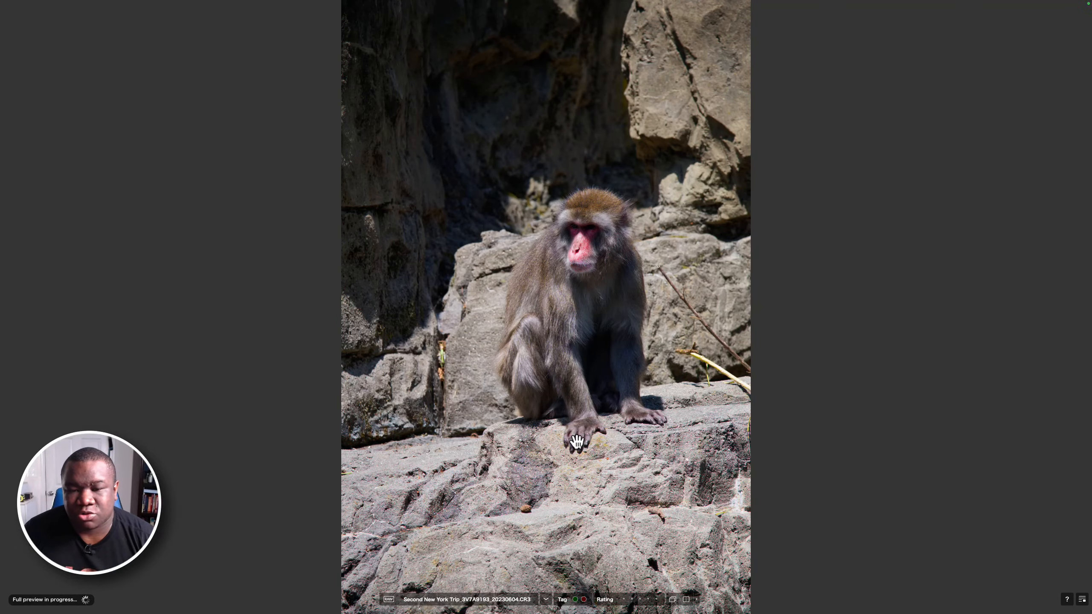
key("Right")
key("Right")
key("Right")
key("Right")
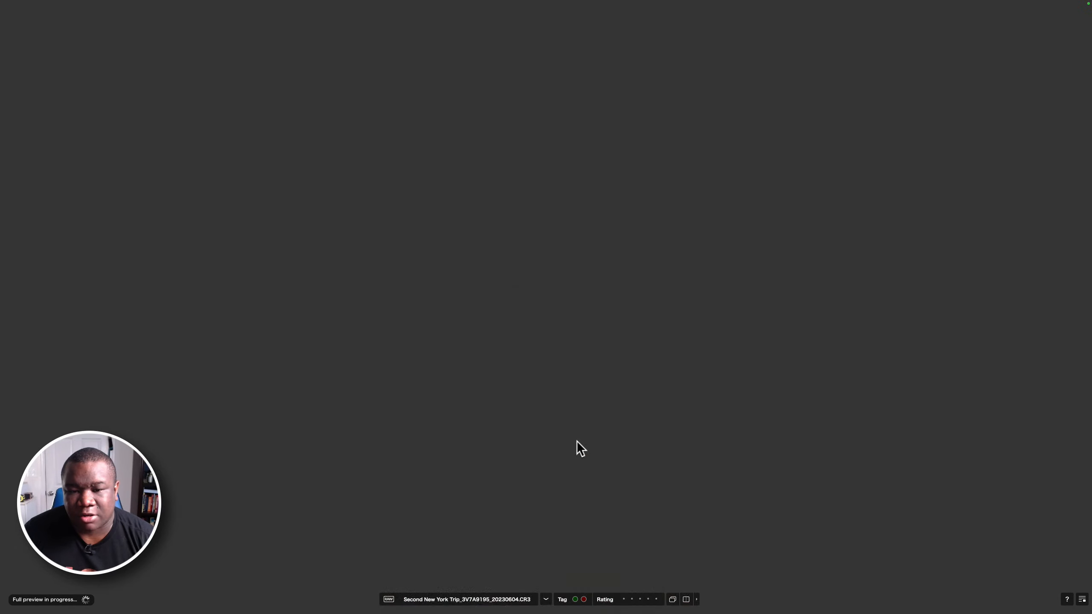
key("Right")
key("Right")
key("Right")
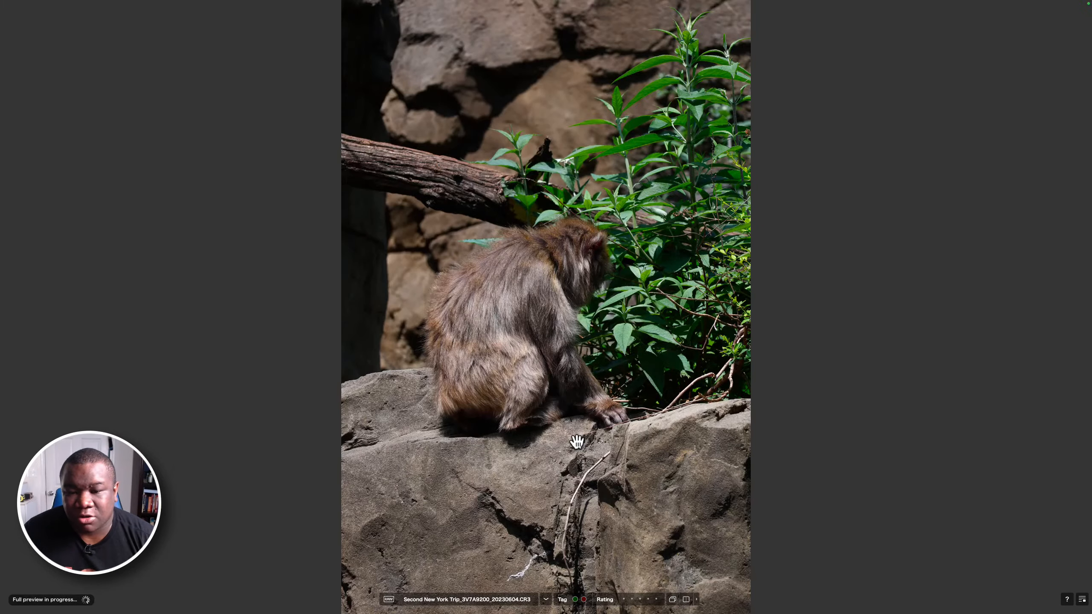
Compare the vertical frames of the monkey facing away toward the plants, from 3V7A9200 through 3V7A9206
key("Left")
key("Right")
key("Right")
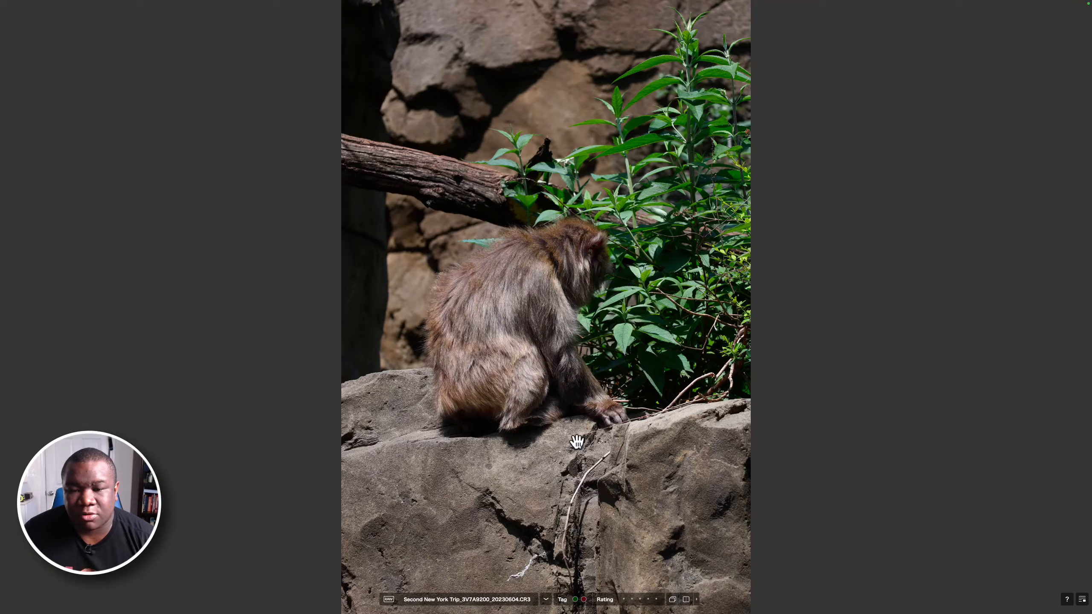
key("Right")
key("Right")
key("Right")
key("Right")
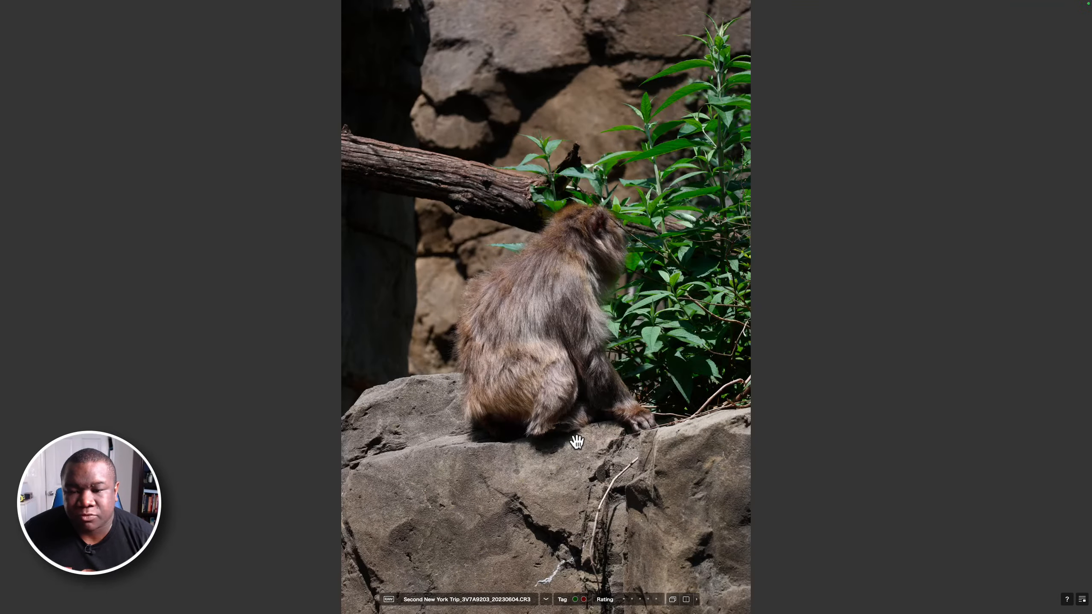
key("Right")
key("Right")
key("Right")
key("Right")
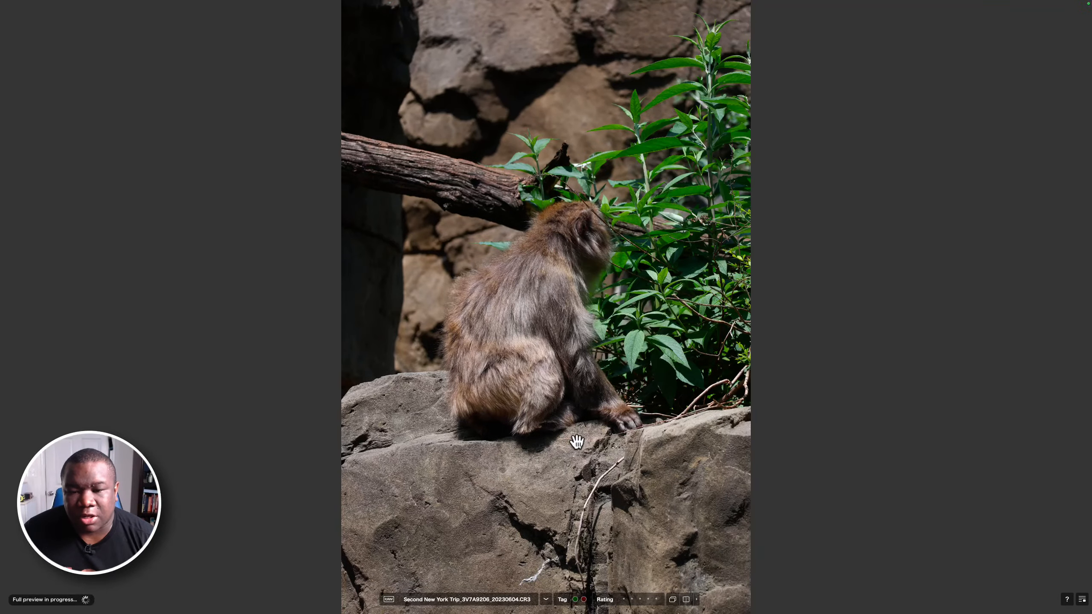
Examine the stone archway shots 3V7A9210 to 3V7A9212 and the goat silhouettes 3V7A9214 to 3V7A9217
key("Right")
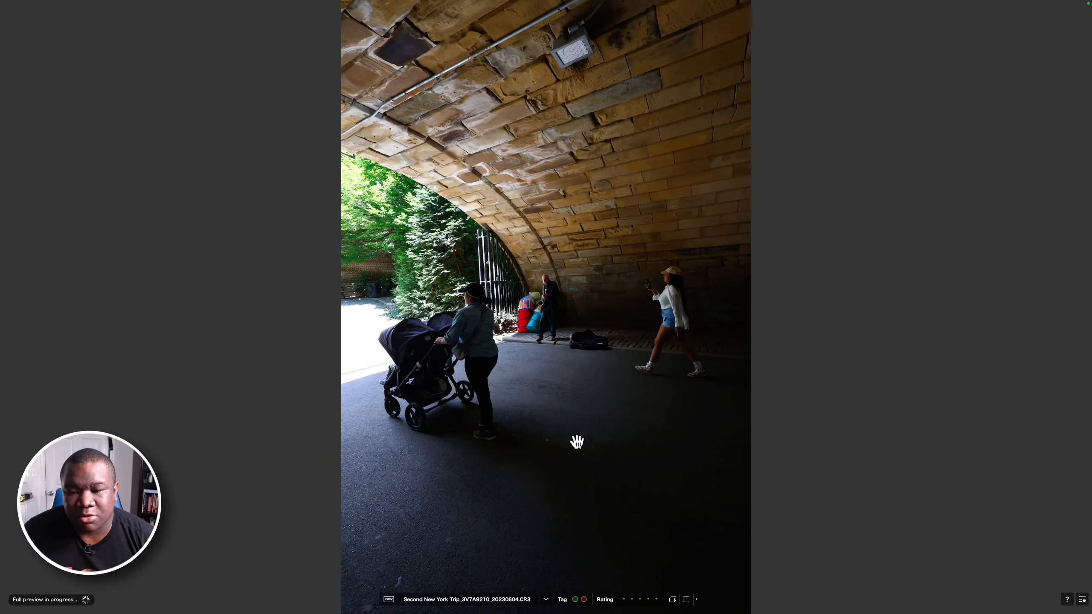
key("Right")
key("Right")
key("Right")
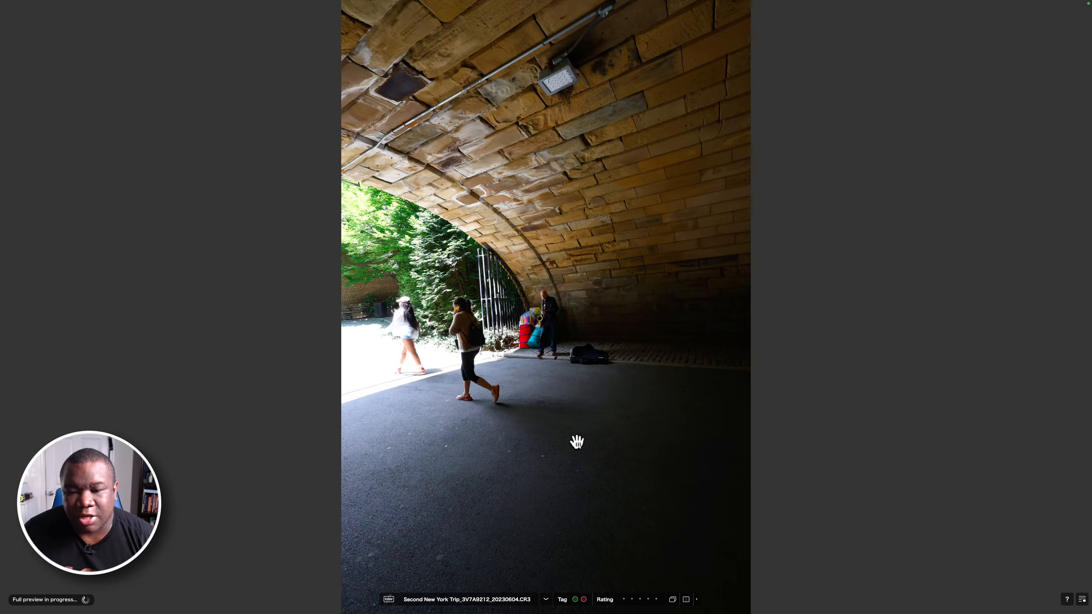
key("Right")
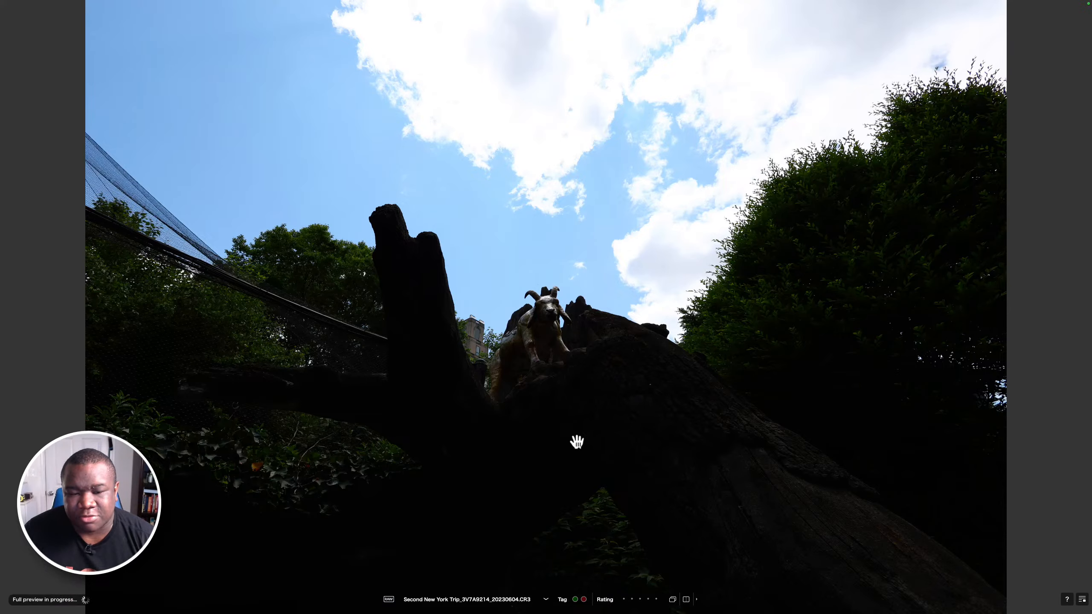
key("Right")
key("Right")
key("Right")
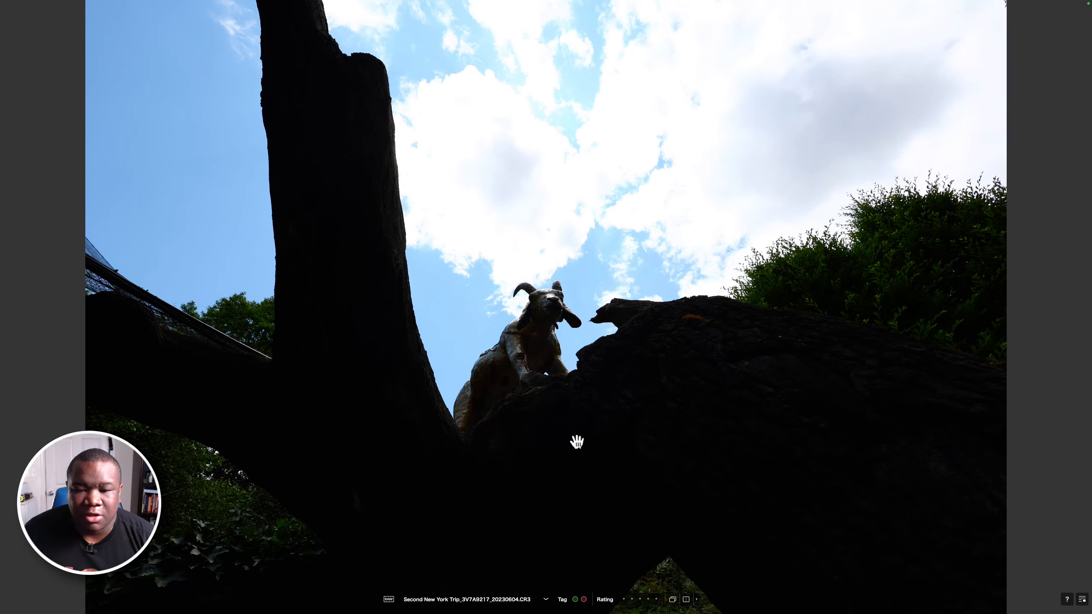
Look through the wide shots of the visitors, duck pond, turtle sculpture and geese, from 3V7A9219 to 3V7A9228
key("Right")
key("Right")
key("Right")
key("Right")
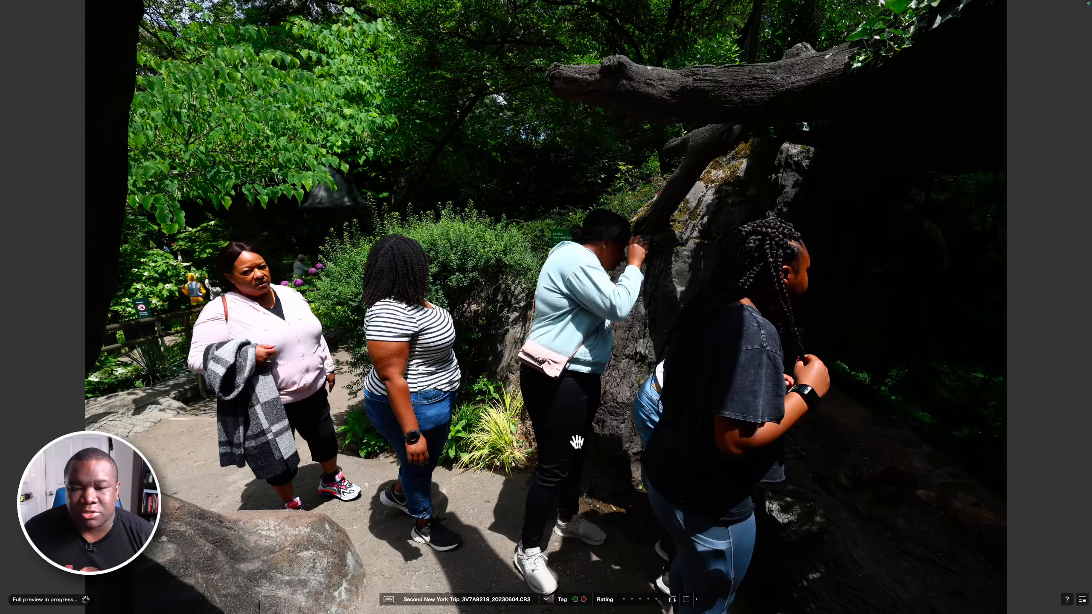
key("Right")
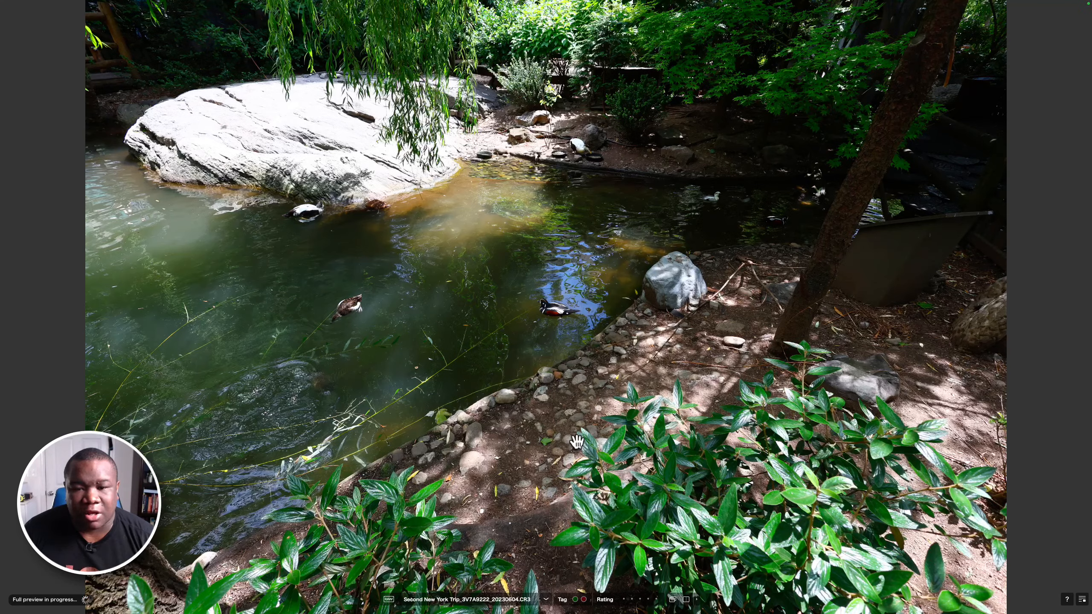
key("Right")
key("Right")
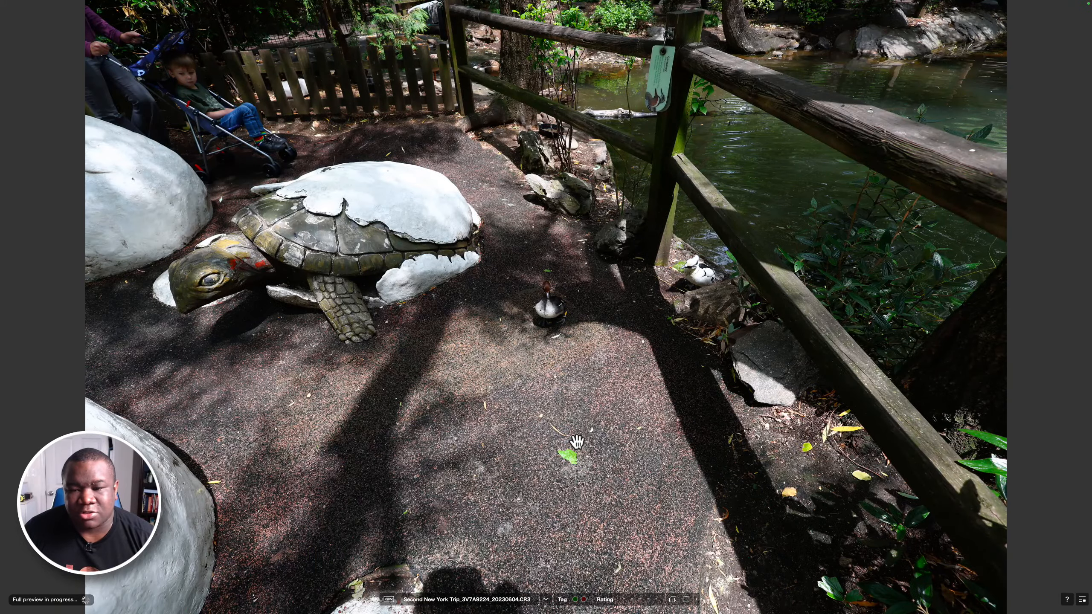
key("Right")
key("Right")
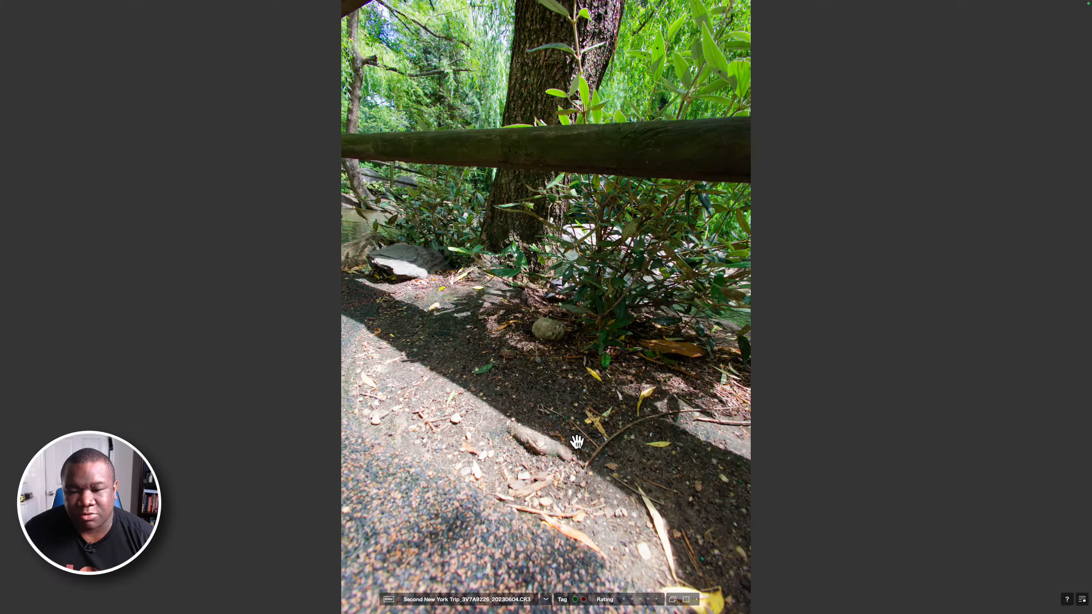
key("Right")
key("Right")
key("Right")
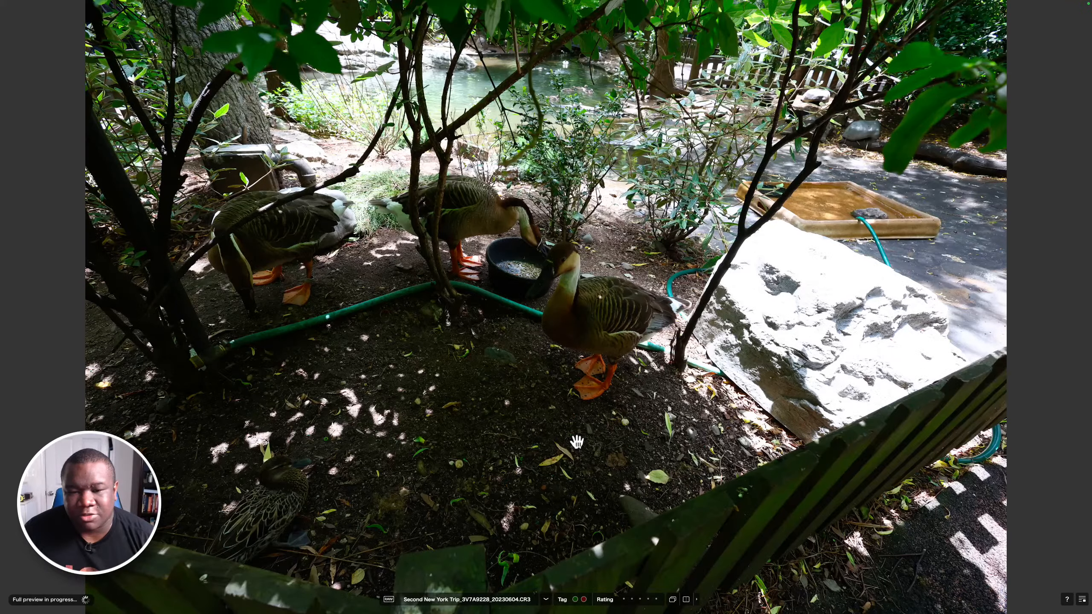
Look through the goose shots after 3V7A9228 and tag the vertical frame 3V7A9235 as picked
key("Right")
key("Right")
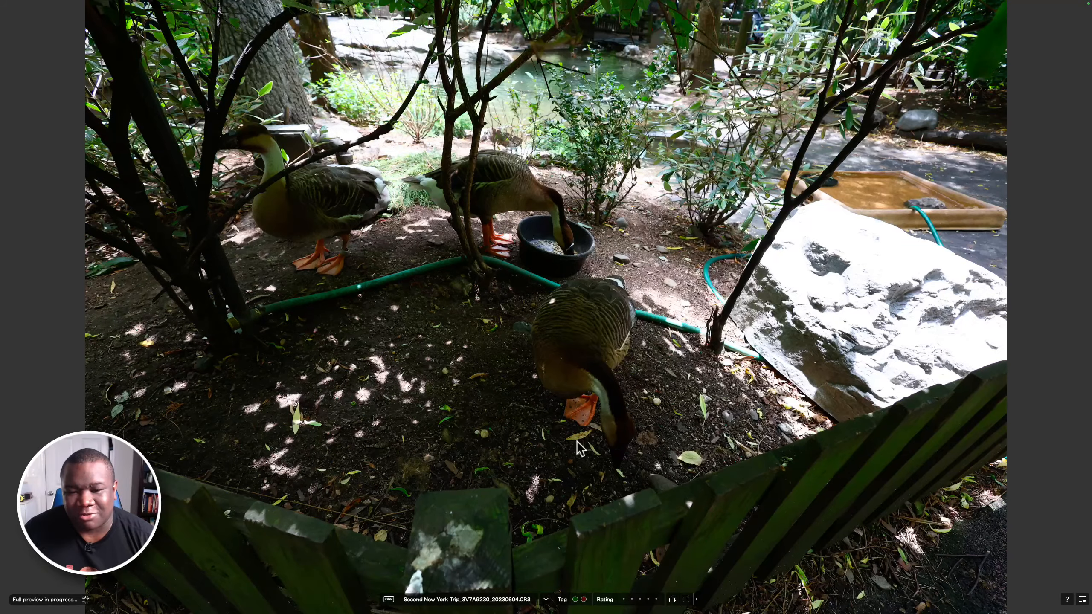
key("Right")
key("Right")
key("Right")
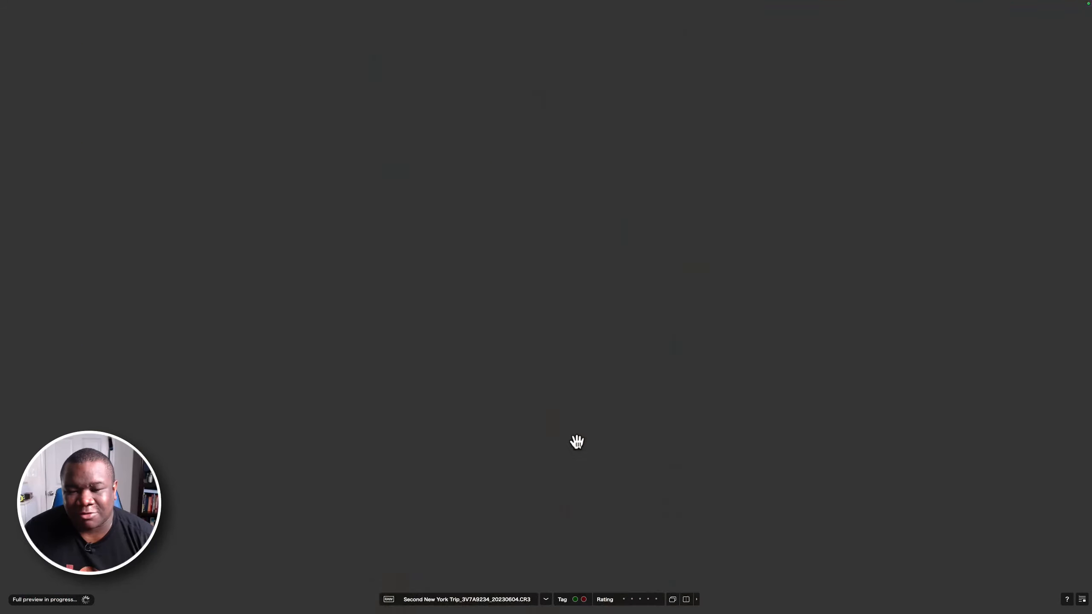
key("Right")
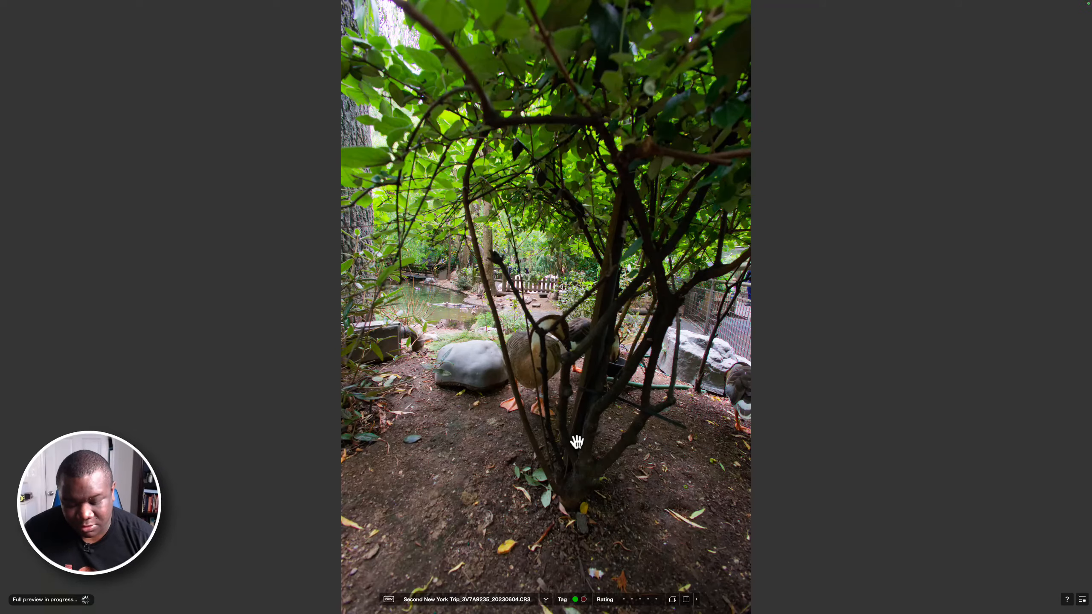
Compare the vertical shots of the black-and-white sheep, 3V7A9236 to 3V7A9238, and tag 3V7A9236 as picked
key("Right")
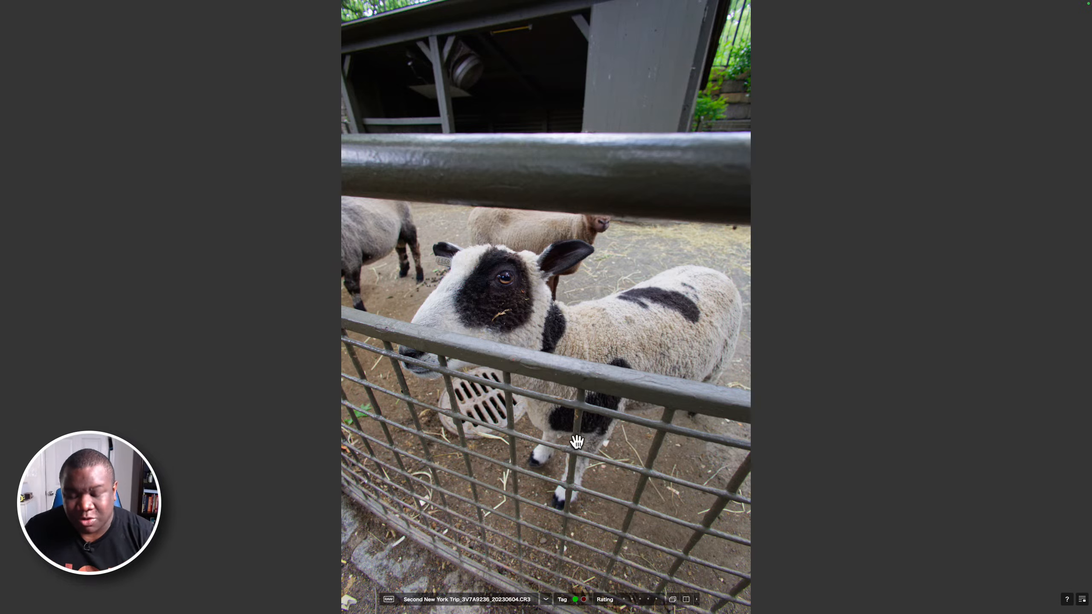
key("Right")
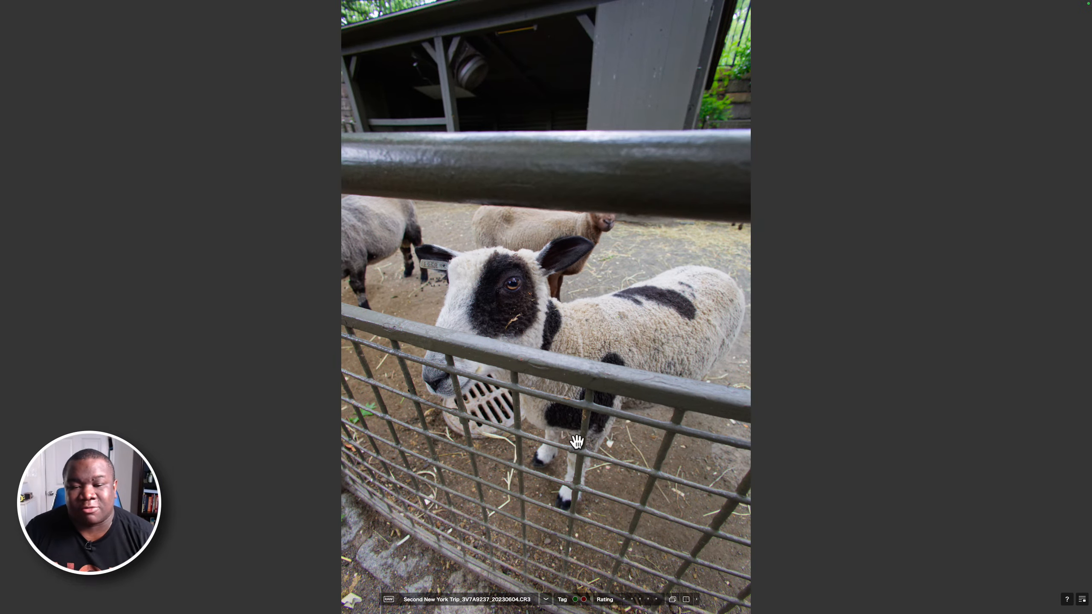
key("Right")
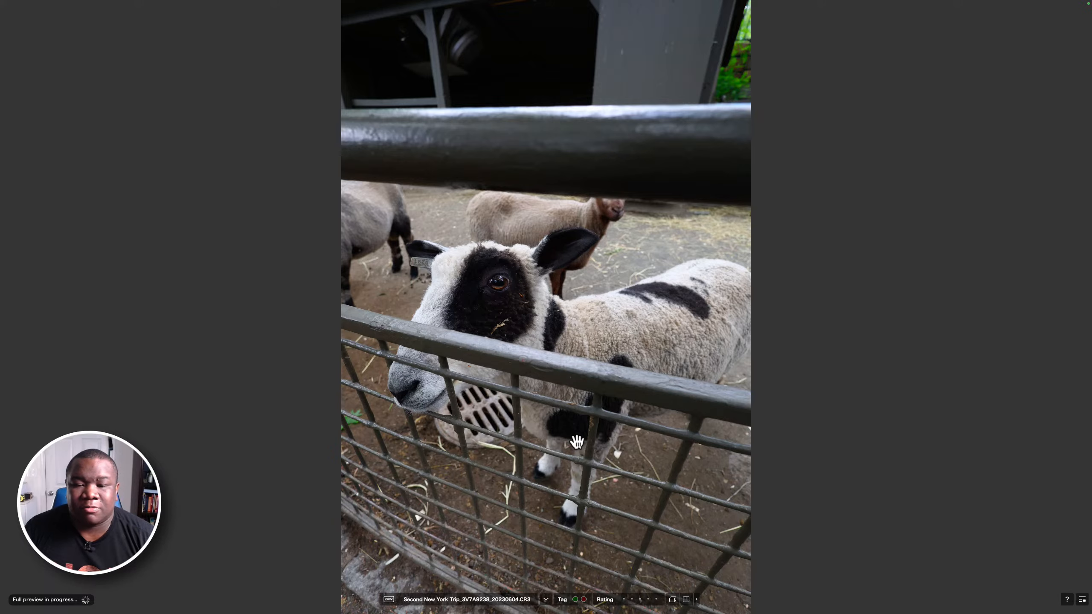
Review the black-faced sheep shots 3V7A9239 to 3V7A9242 and tag 3V7A9240 as picked
key("Right")
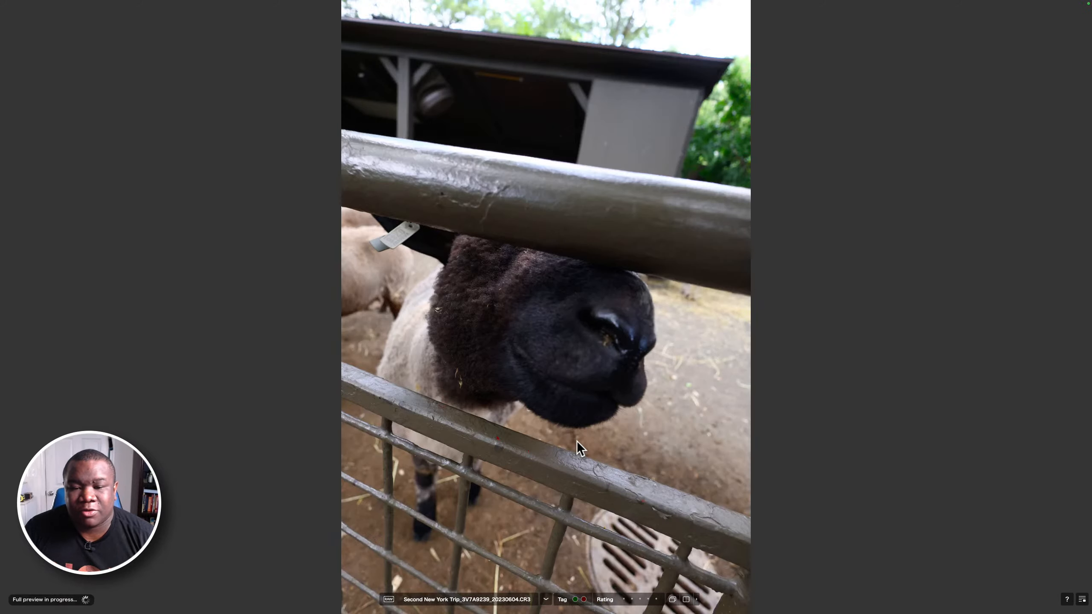
key("Right")
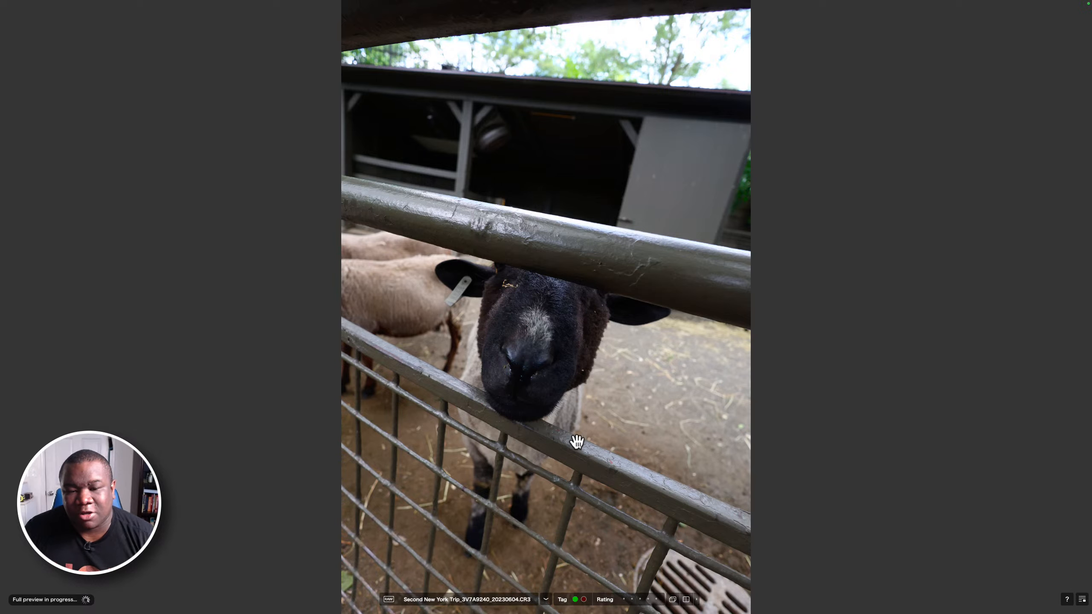
key("Right")
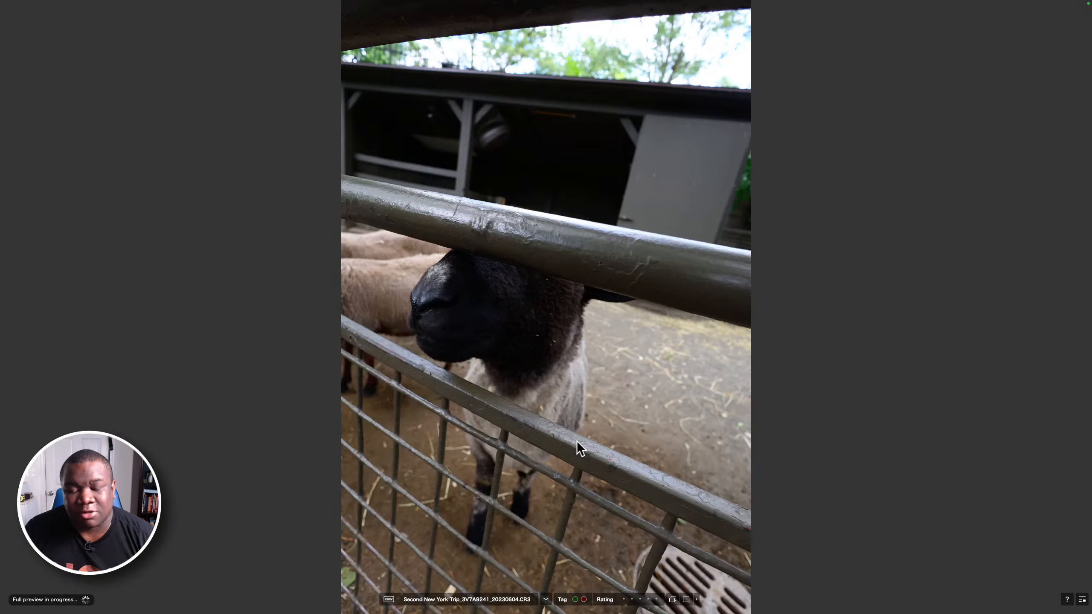
key("Right")
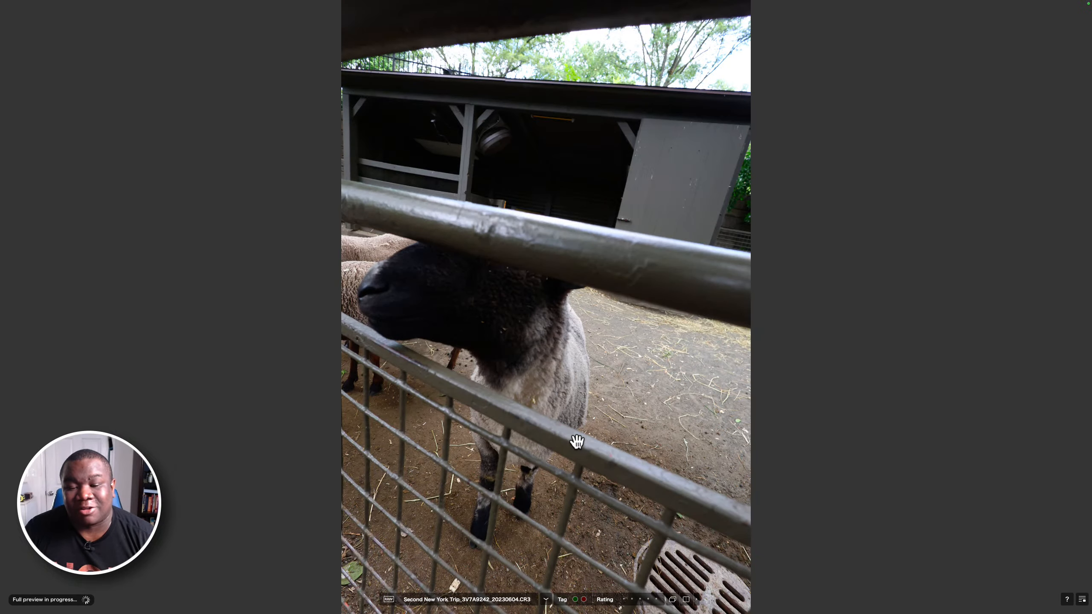
Review the white sheep shots 3V7A9243 to 3V7A9248 and tag 3V7A9243 and 3V7A9246 as picked
key("Right")
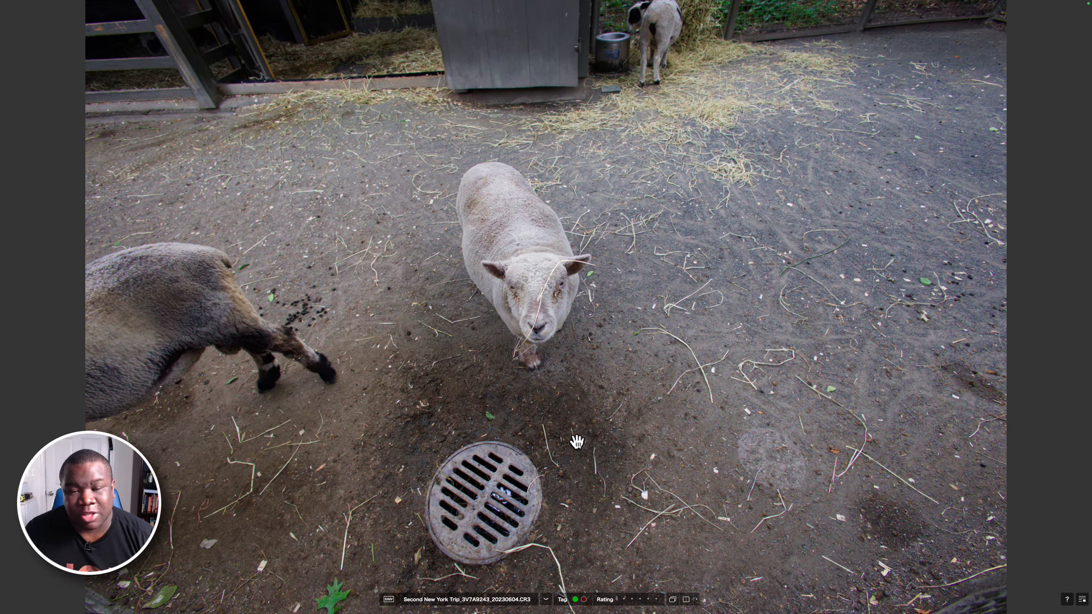
key("Right")
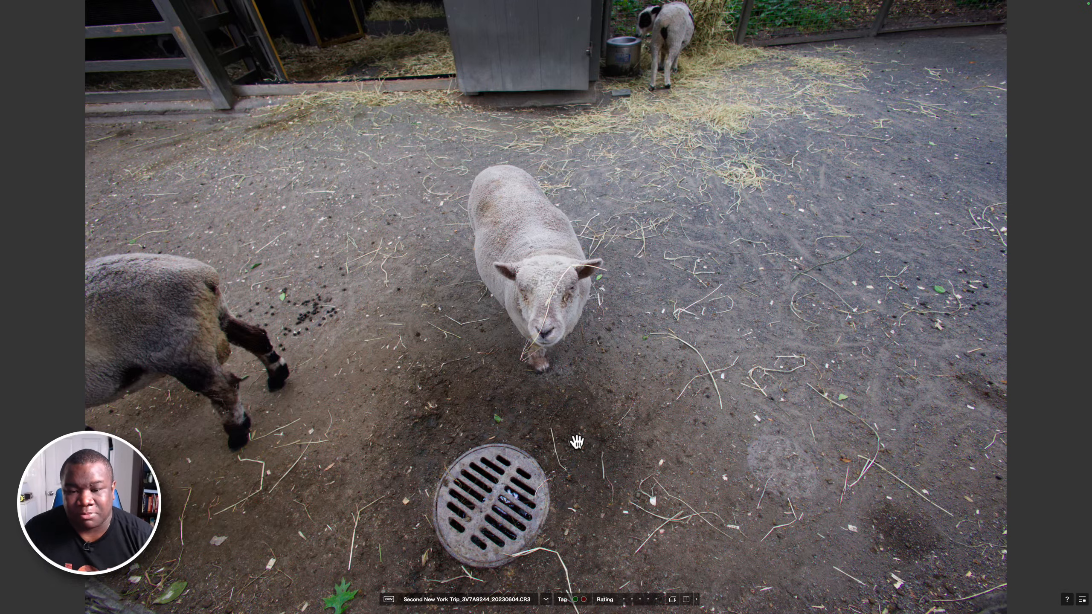
key("Right")
key("Right")
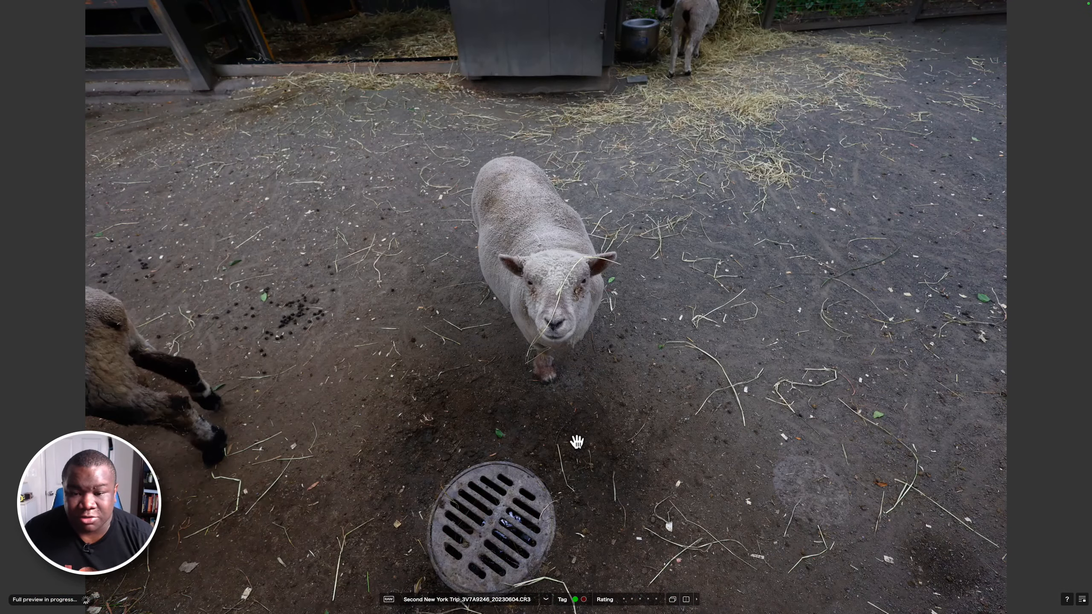
key("Right")
key("Right")
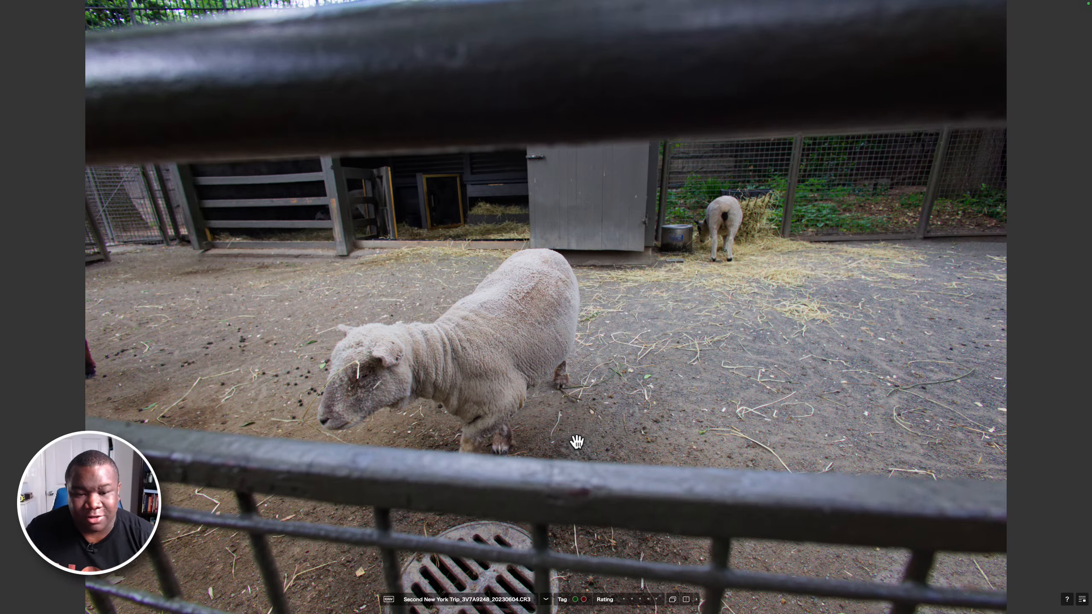
Review the horned goat shots 3V7A9249 to 3V7A9254 and tag the close-up 3V7A9254 as picked
key("Right")
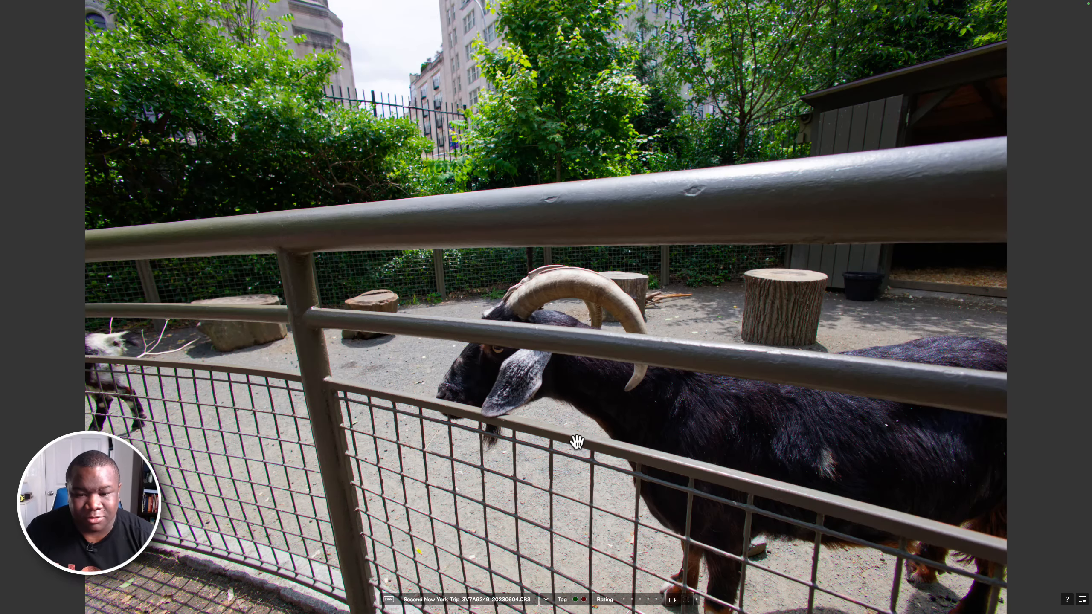
key("Right")
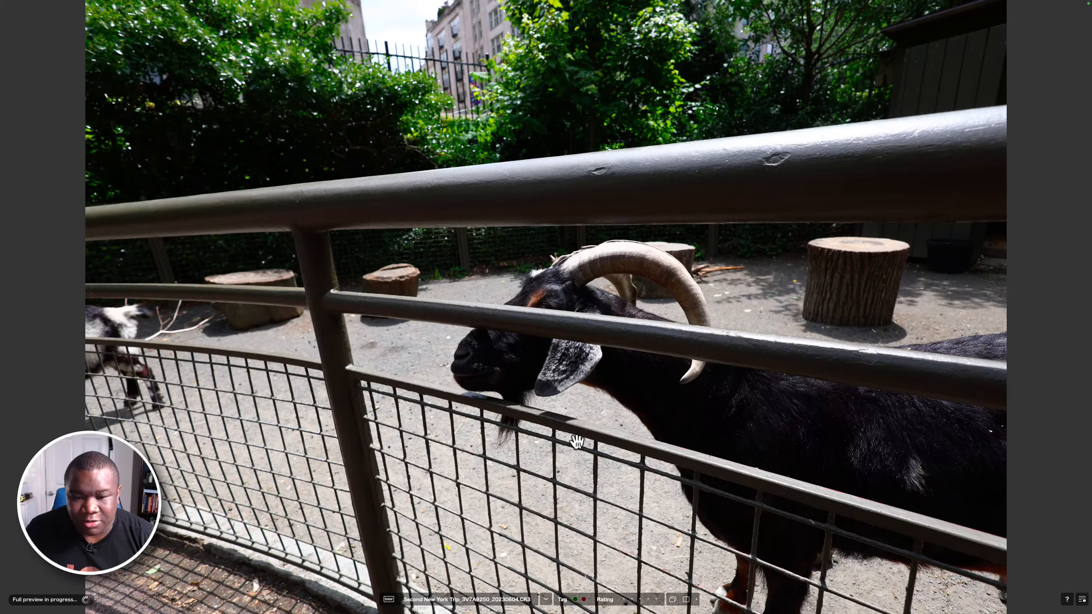
key("Right")
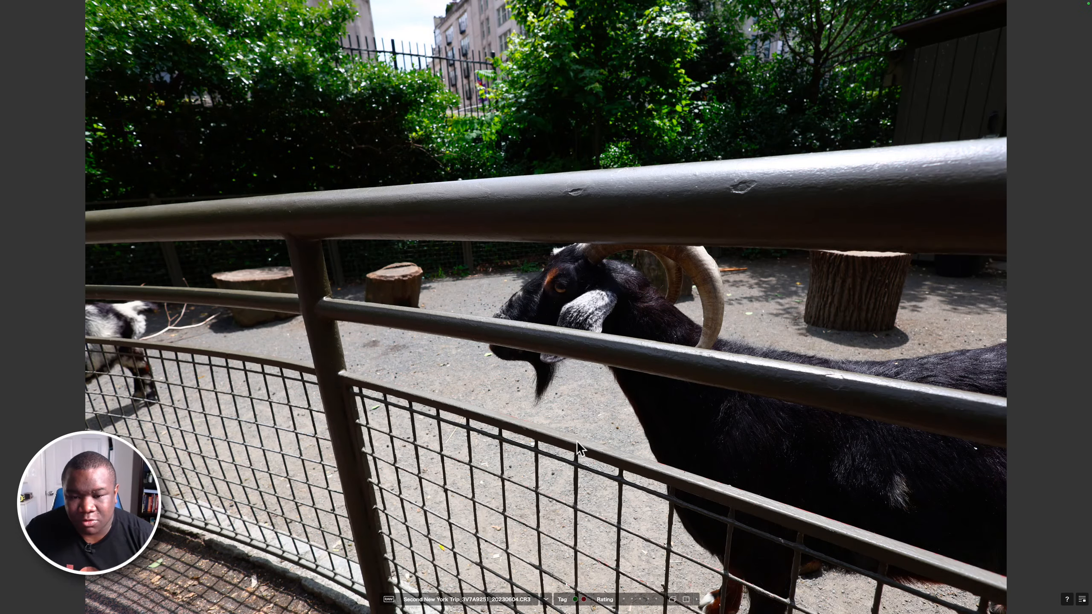
key("Right")
key("Right")
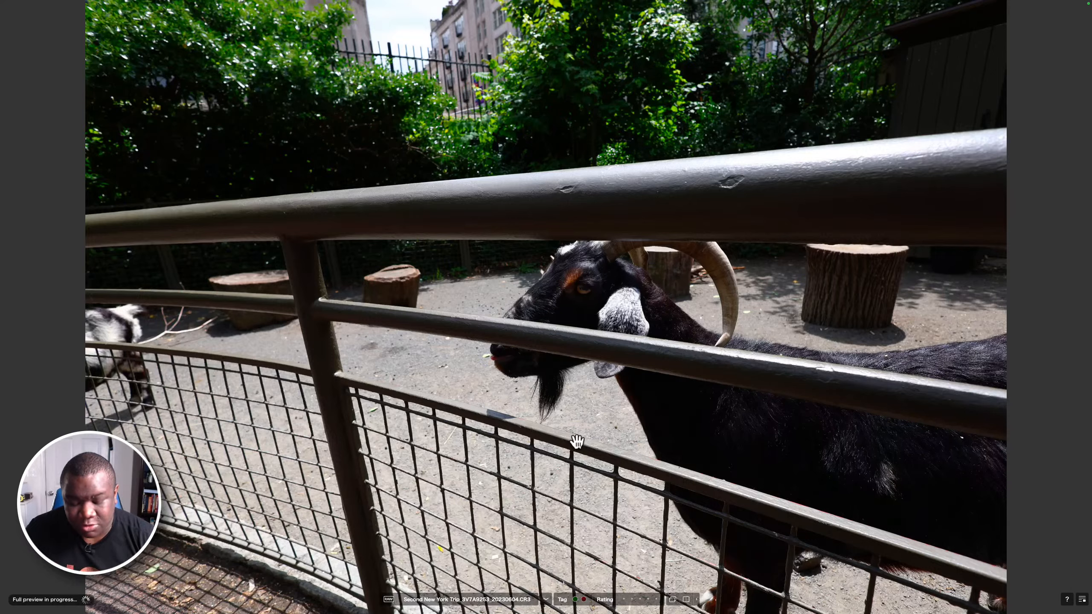
key("Right")
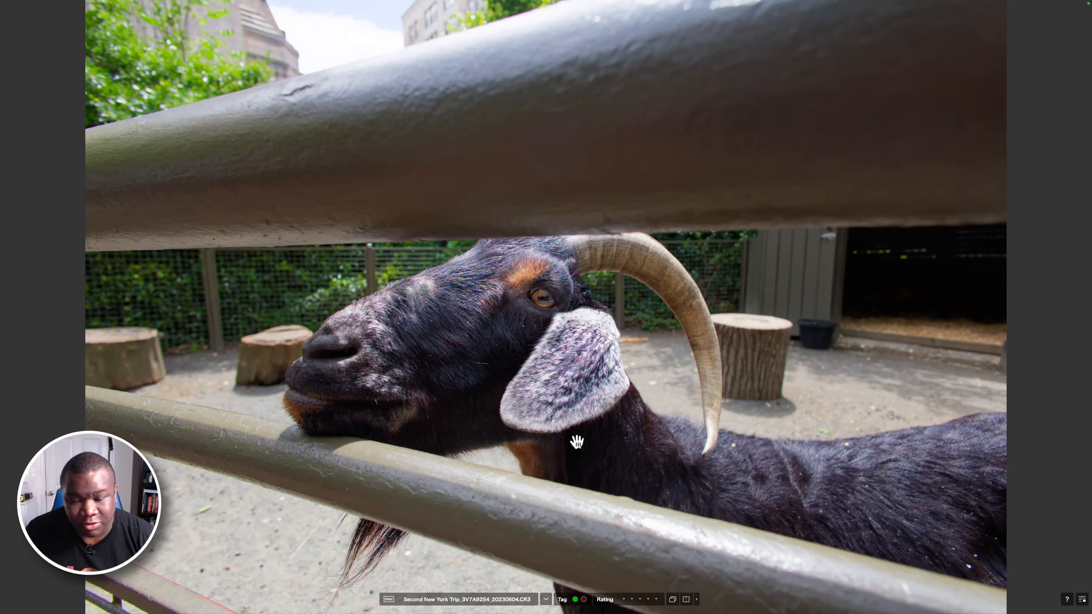
Compare the remaining close-ups of the goat resting its chin on the rail, from 3V7A9255 through 3V7A9261
key("Right")
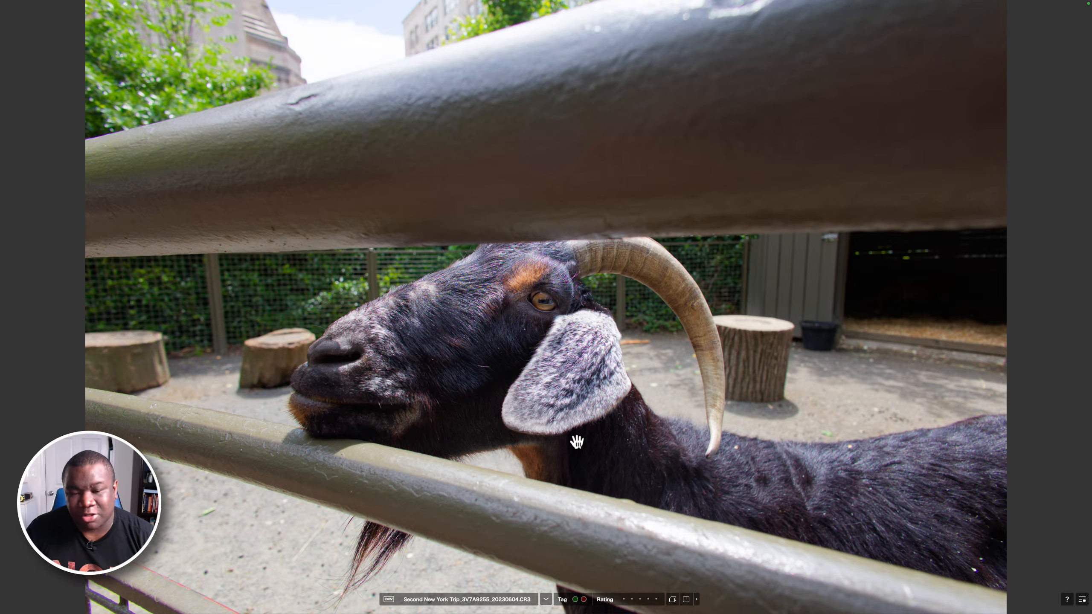
key("Right")
key("Right")
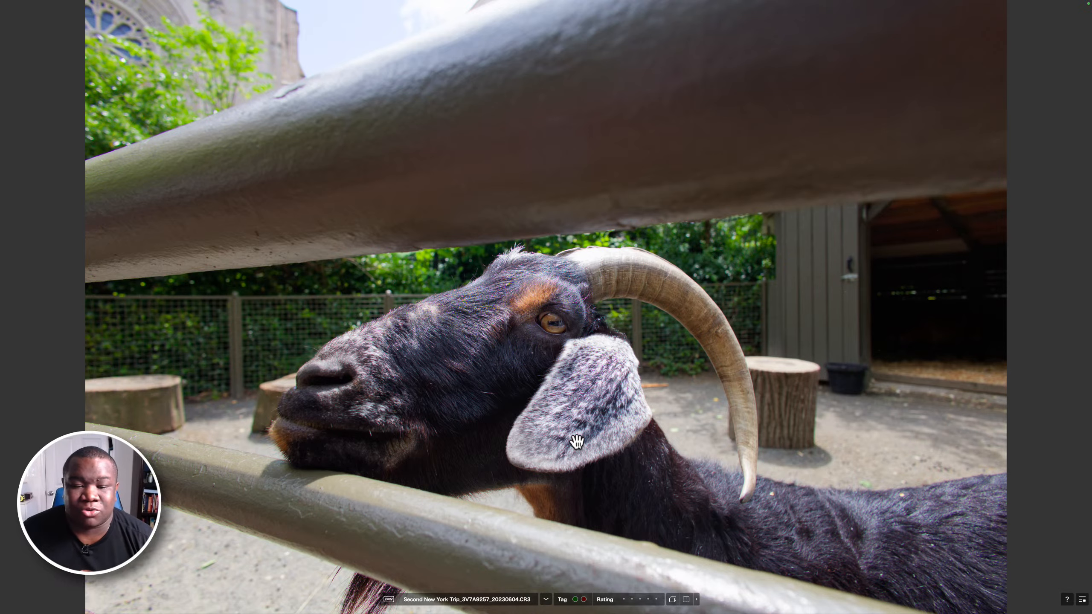
key("Right")
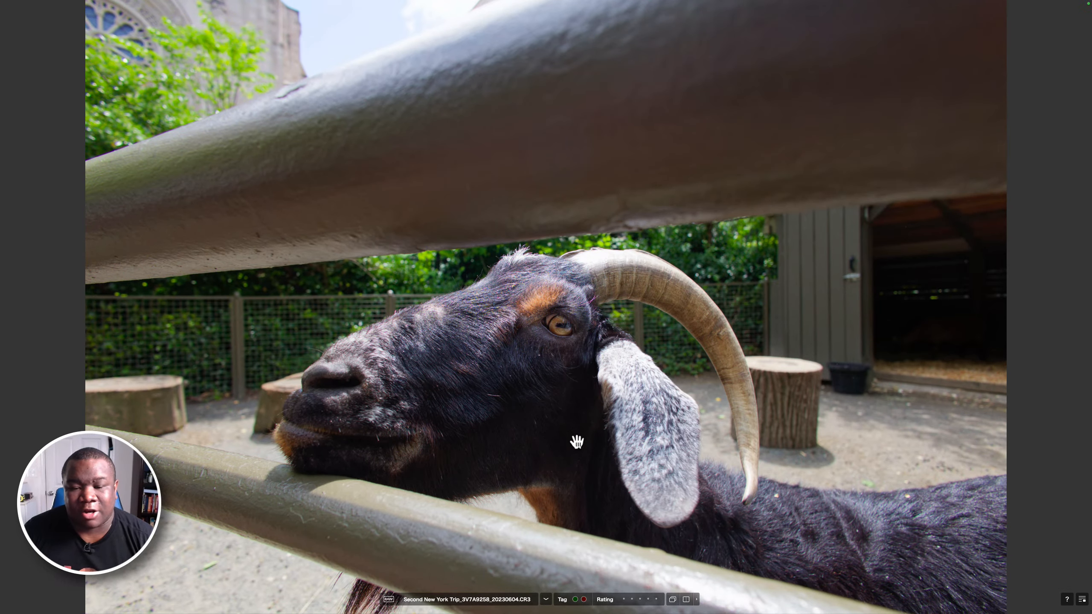
key("Right")
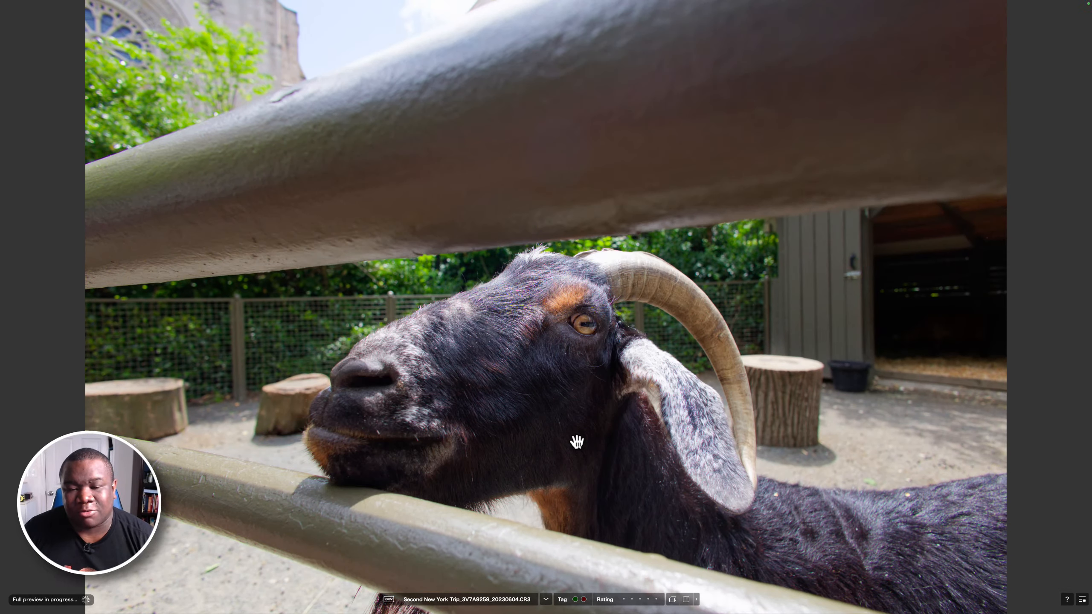
key("Right")
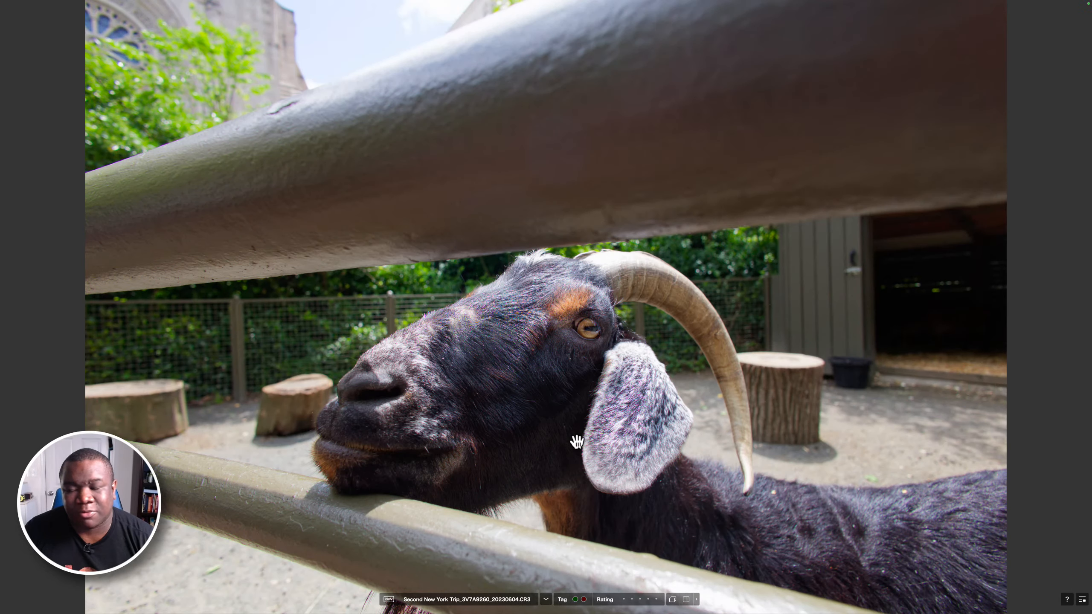
key("Right")
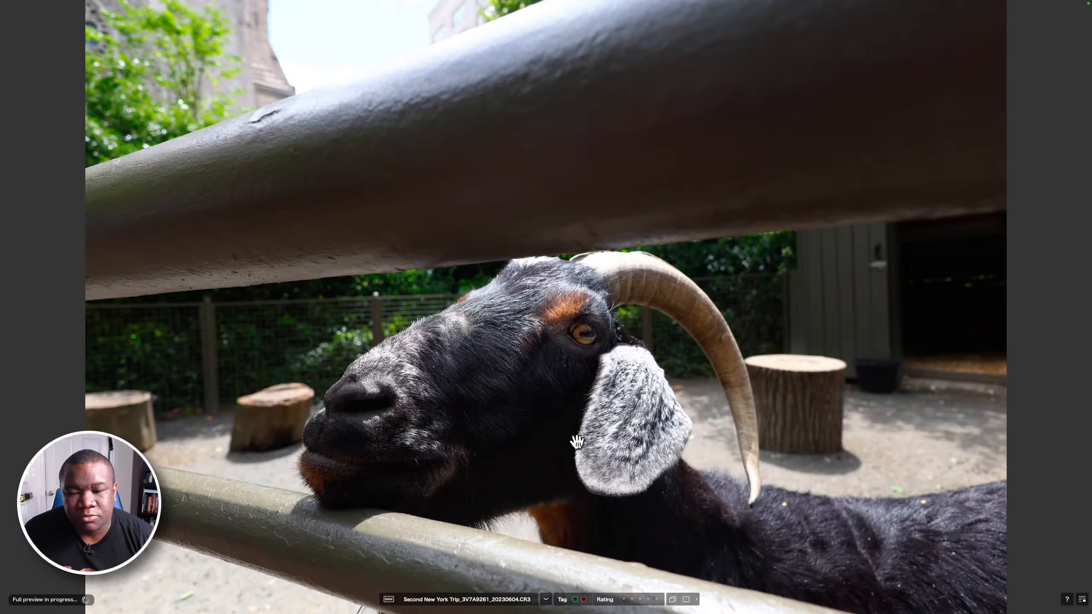
Examine the saxophonist shots under the stone arch and the street scene of waiting people, from 3V7A9262 to 3V7A9268
key("Right")
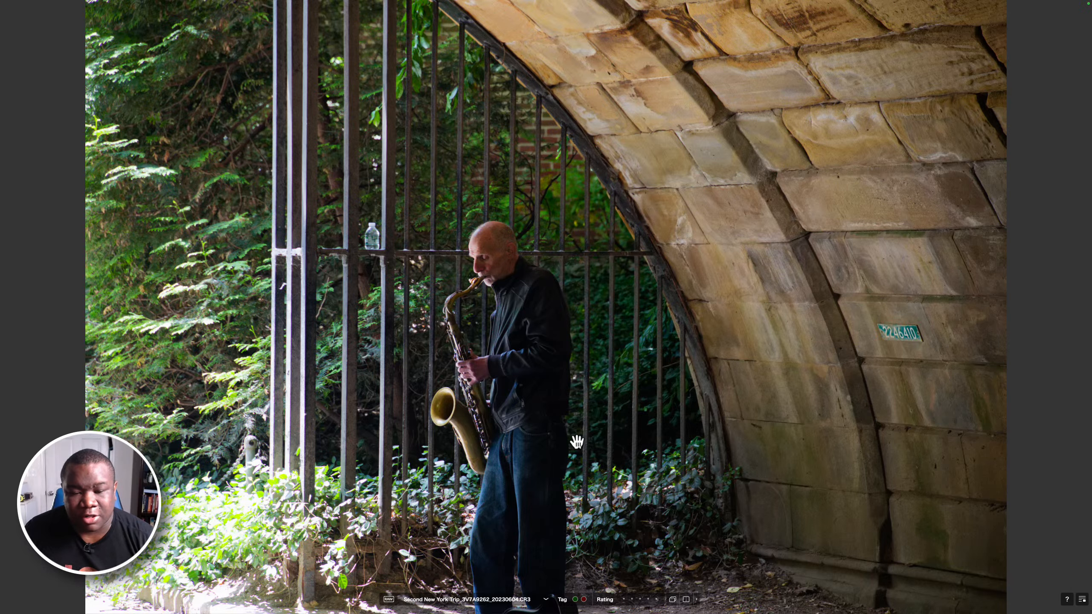
key("Right")
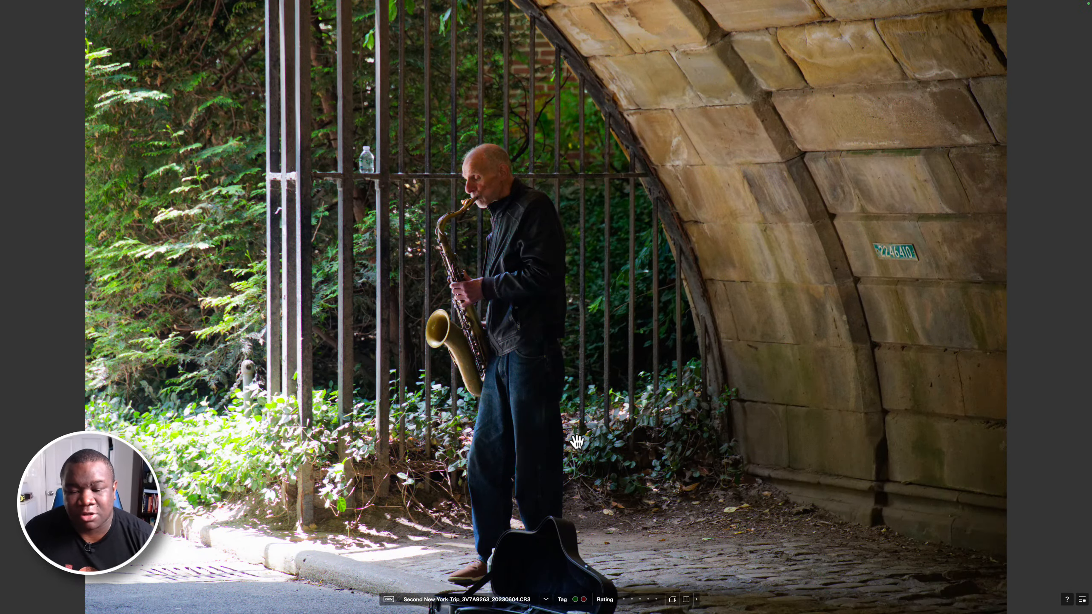
key("Right")
key("Right")
key("Right")
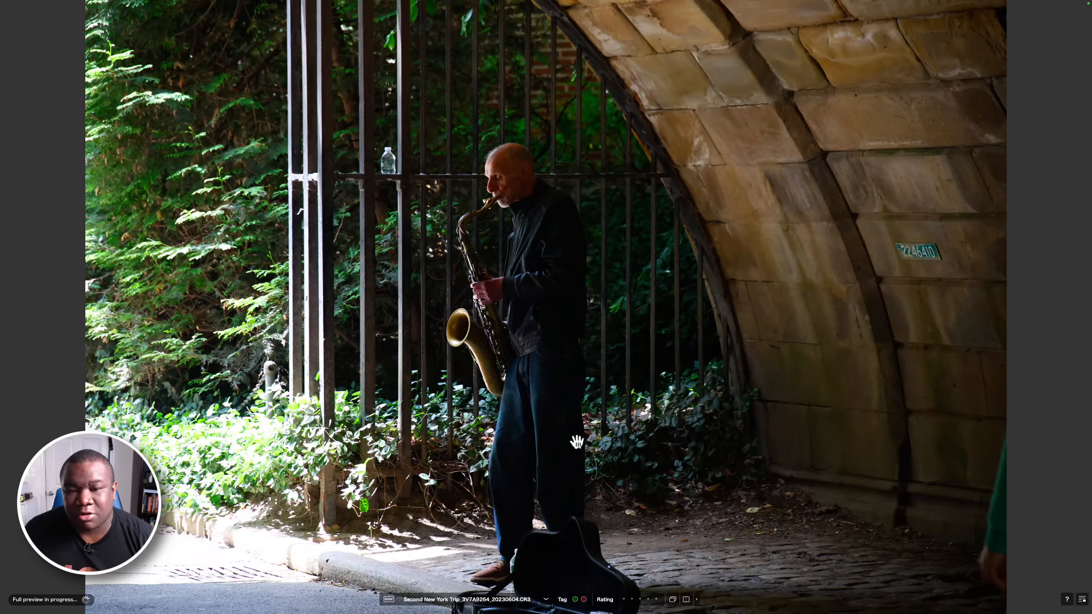
key("Right")
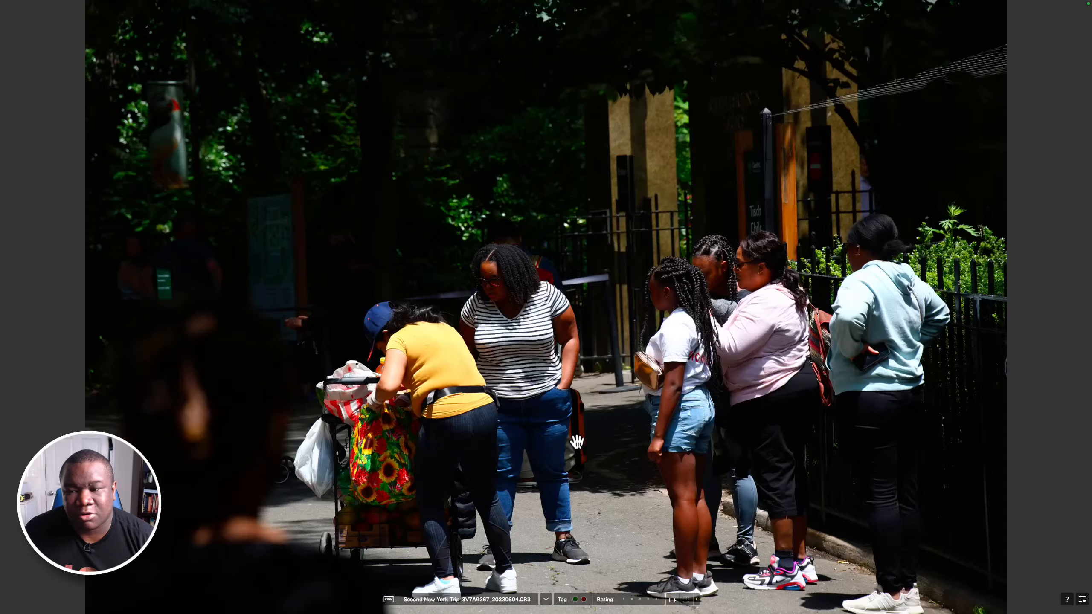
key("Right")
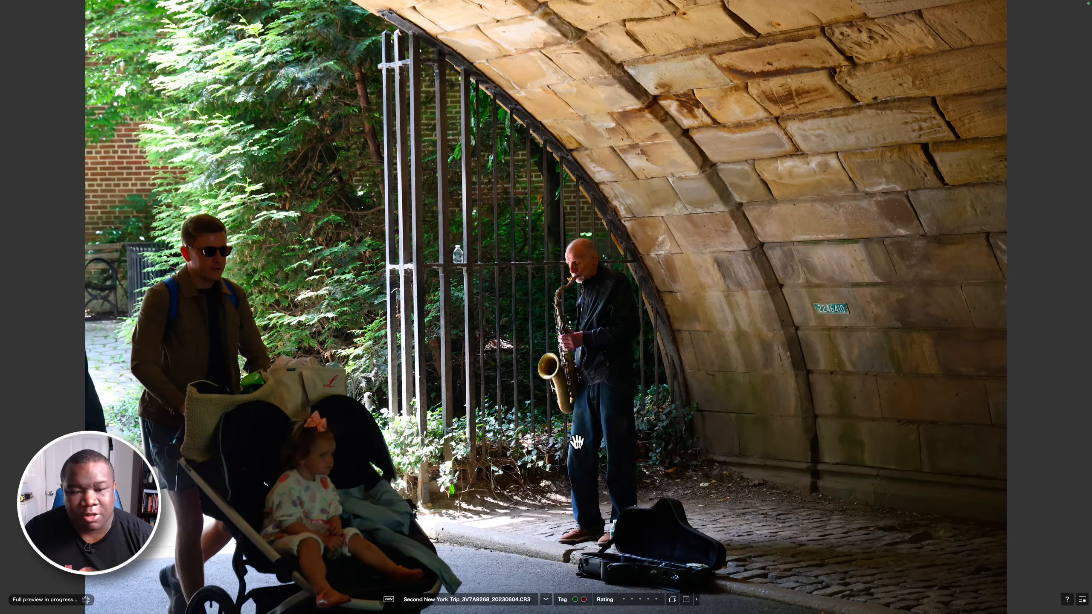
Look through the vertical silhouette shots of the saxophonist, including 3V7A9271 and 3V7A9274, continuing to 3V7A9278
key("Right")
key("Right")
key("Right")
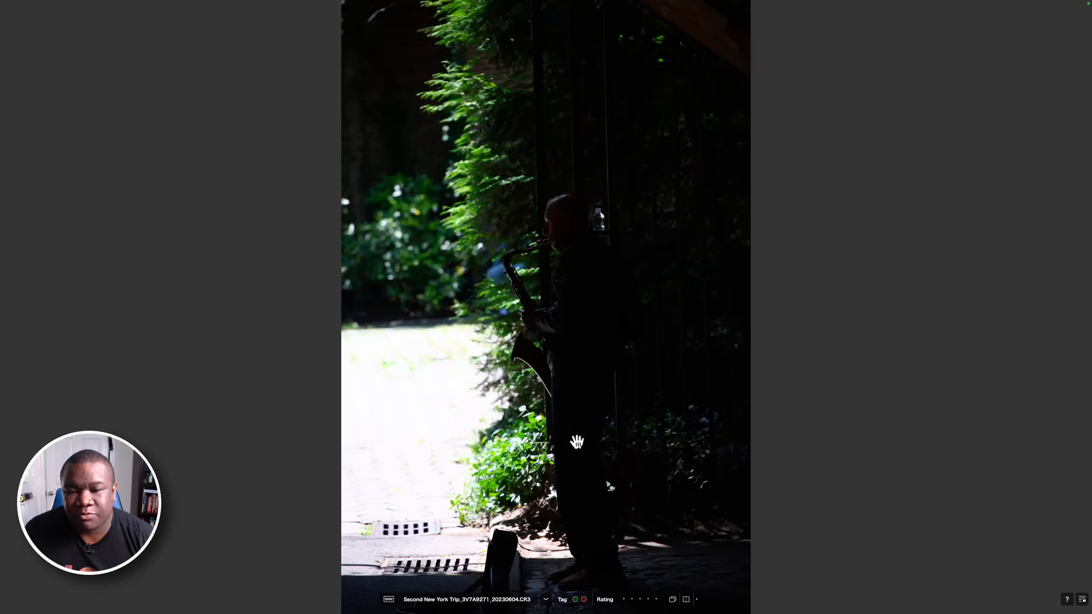
key("Right")
key("Right")
key("Right")
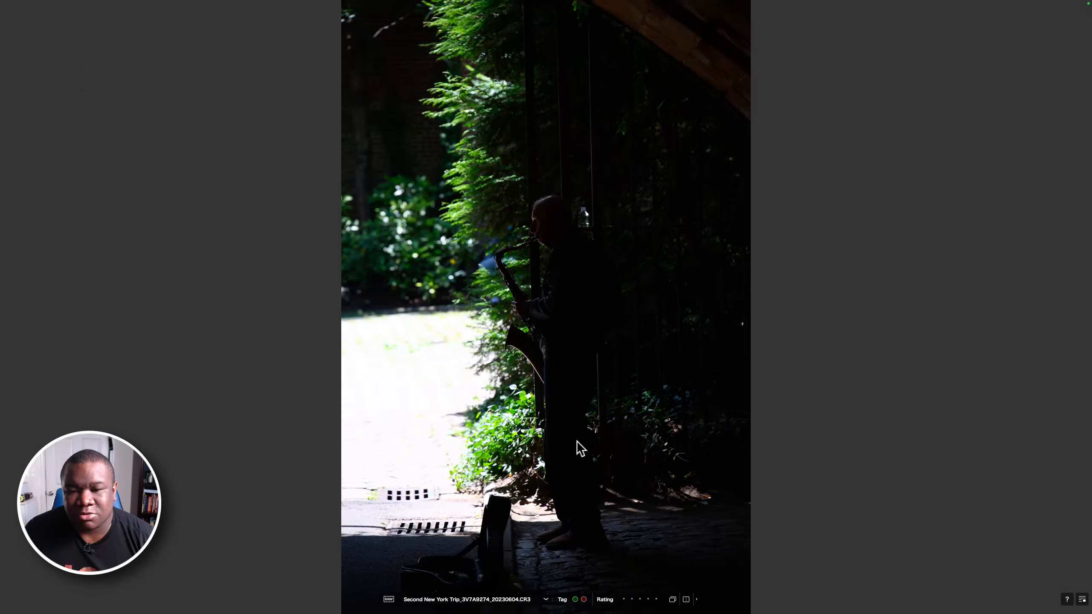
key("Right")
key("Right")
key("Right")
key("Right")
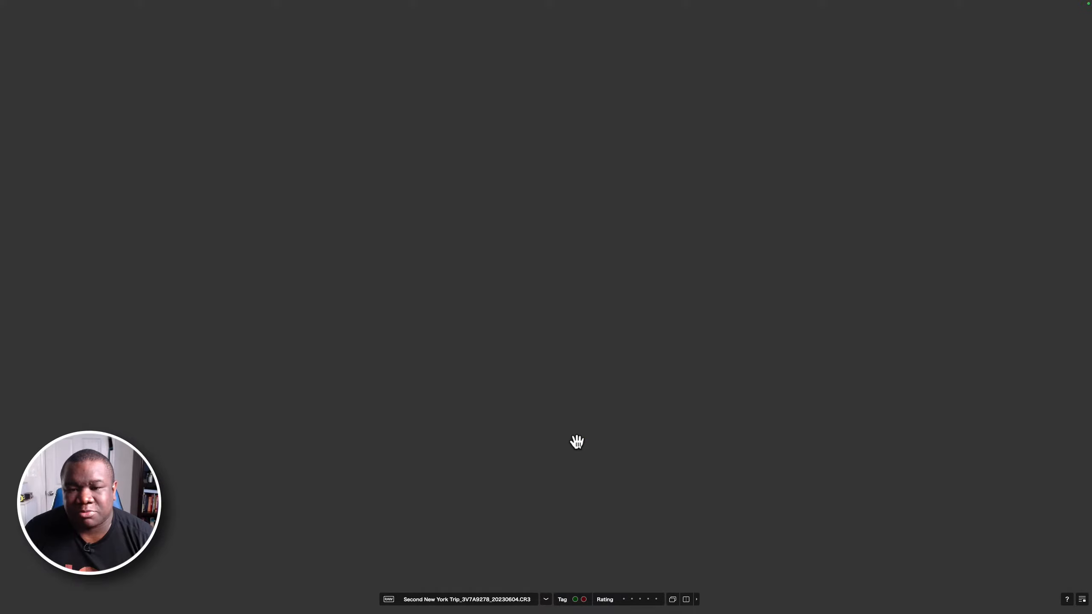
Look through the frames after 3V7A9278 up to the walking couple beside the shadowed saxophonist, 3V7A9285
key("Right")
key("Right")
key("Right")
key("Right")
key("Right")
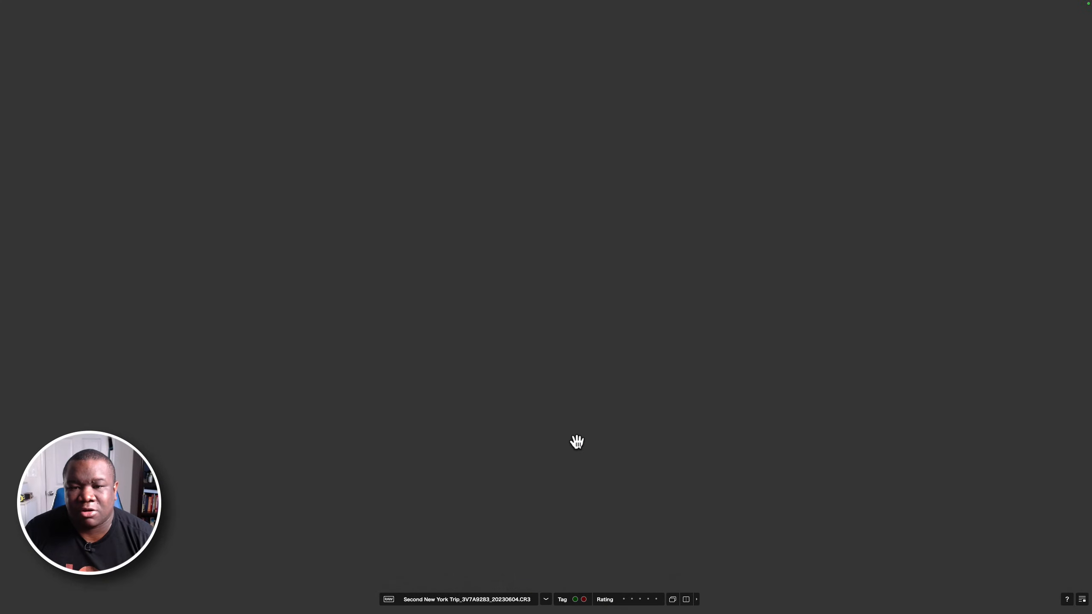
key("Right")
key("Right")
key("Right")
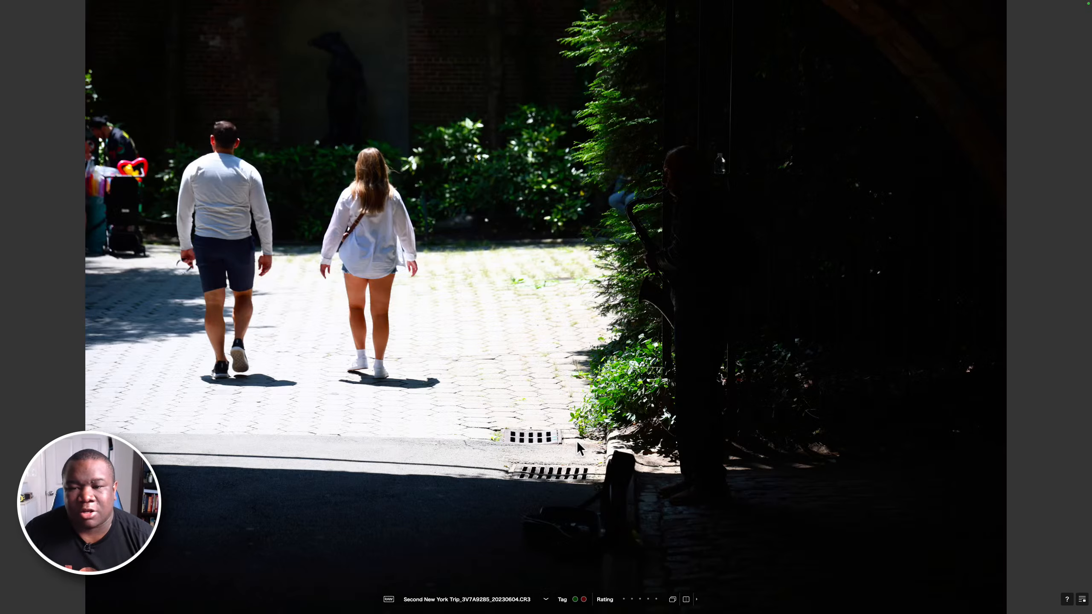
Look through the full-screen frames after 3V7A9285 up to the street performer spinning a plate, 3V7A9297
key("Right")
key("Right")
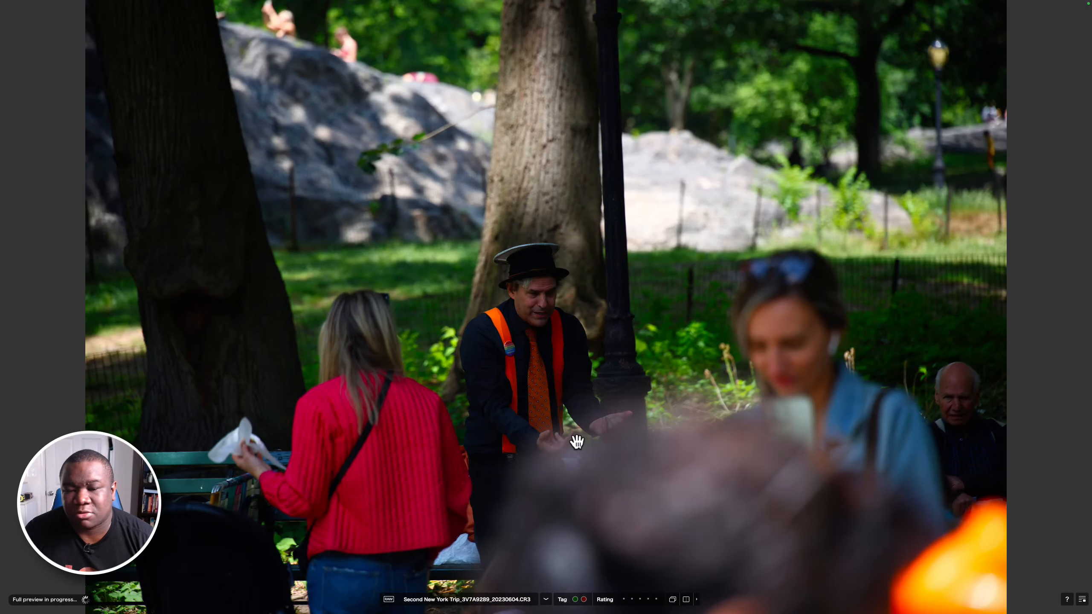
key("Right")
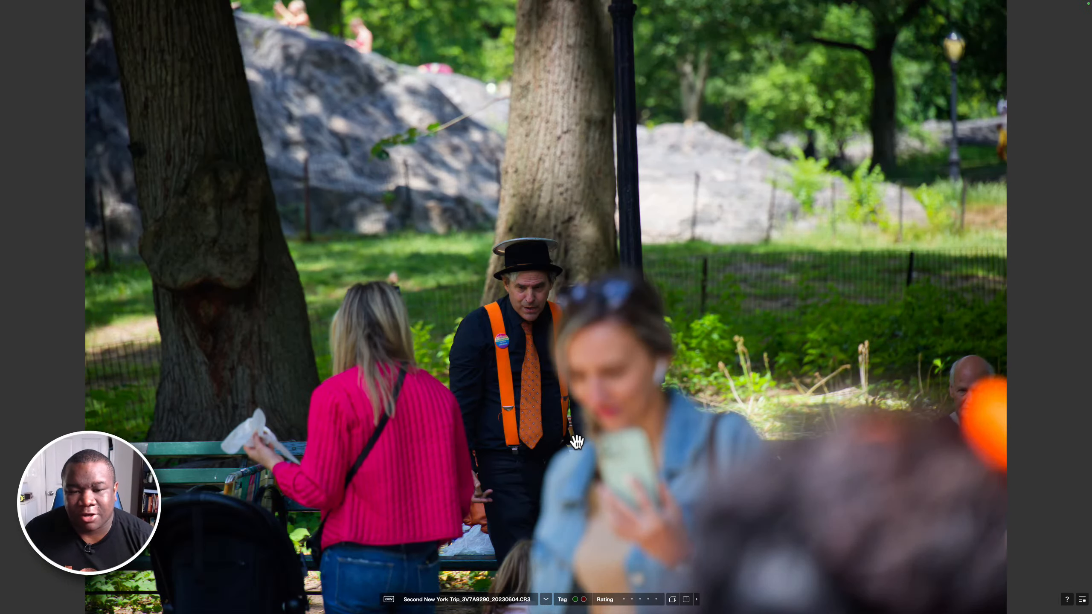
key("Right")
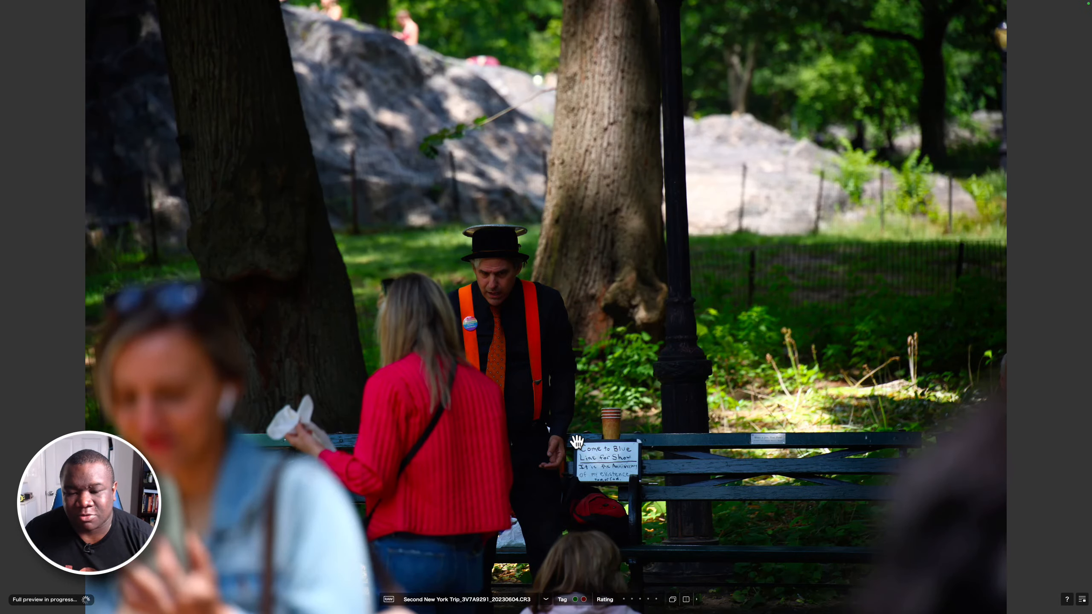
key("Right")
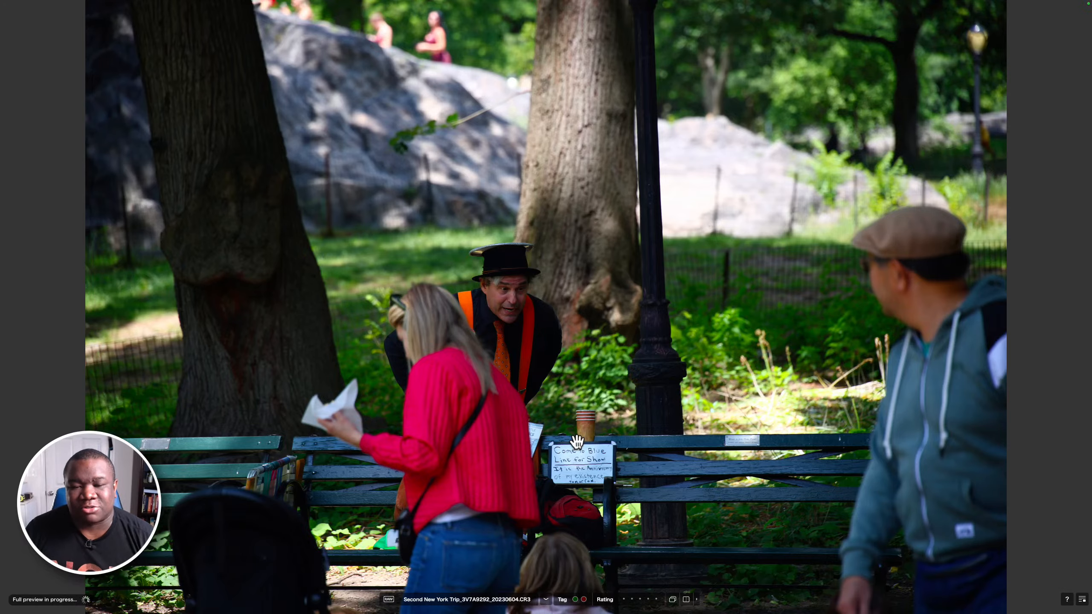
key("Right")
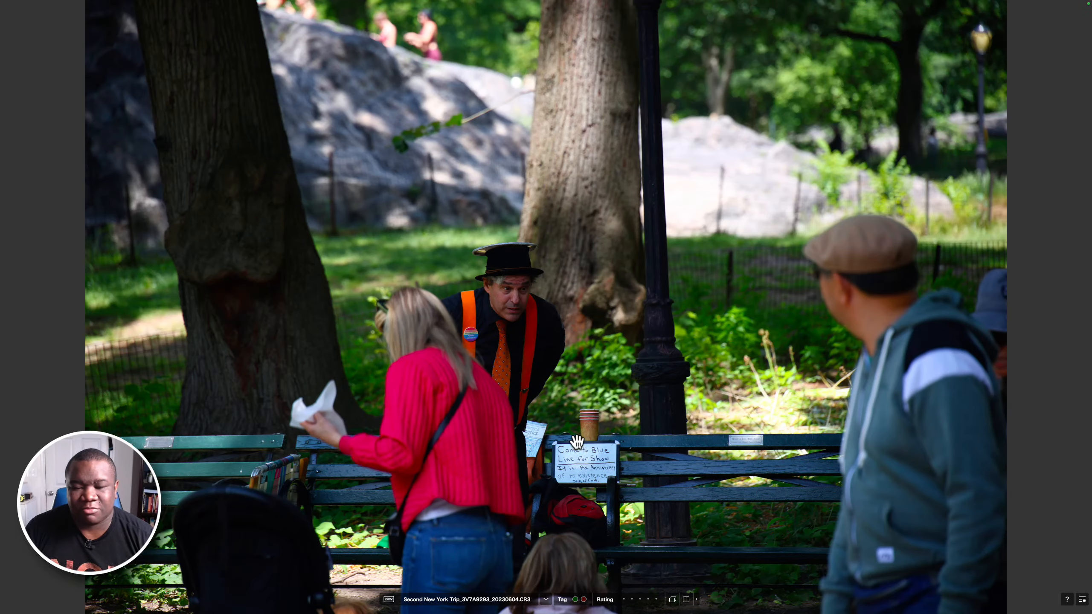
key("Right")
key("Right")
key("Right")
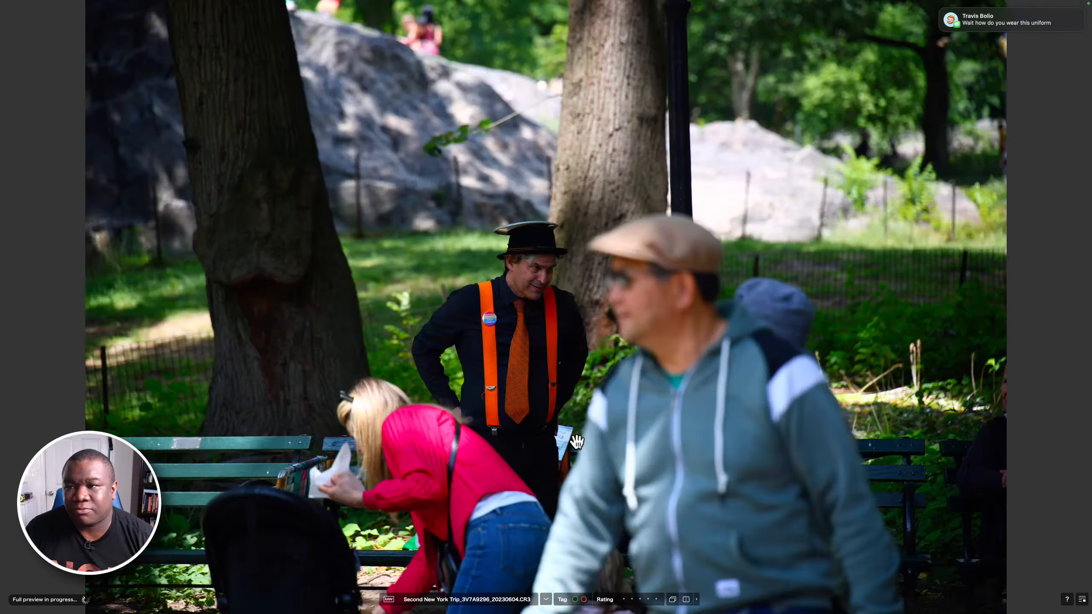
key("Right")
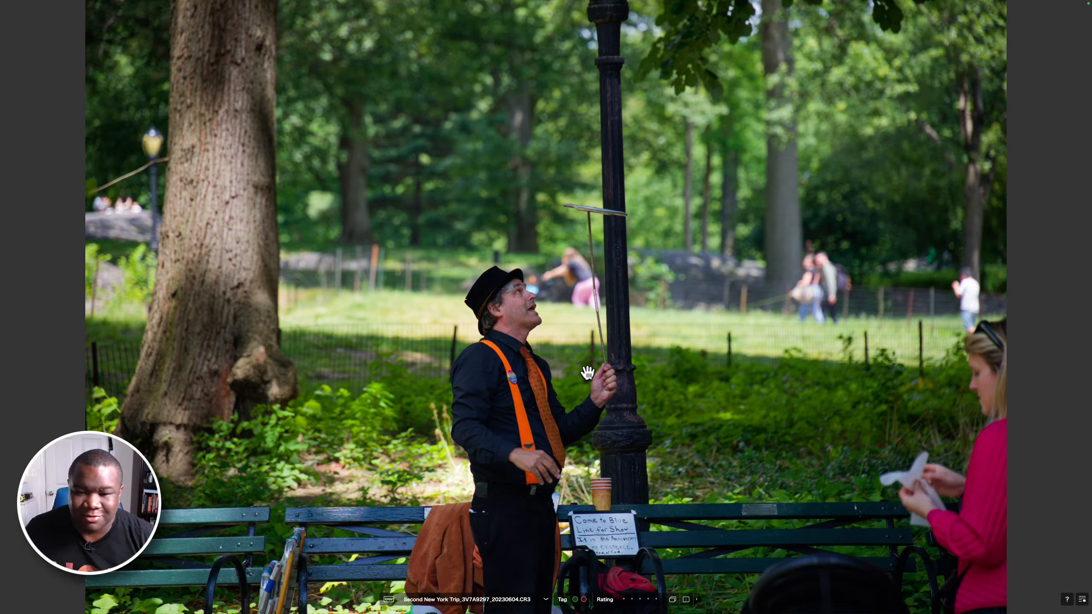
Leave the full-screen review and skim the remaining thumbnails of the Second New York Trip folder
key("Escape")
scroll(661, 467, "down", 10)
scroll(661, 467, "down", 10)
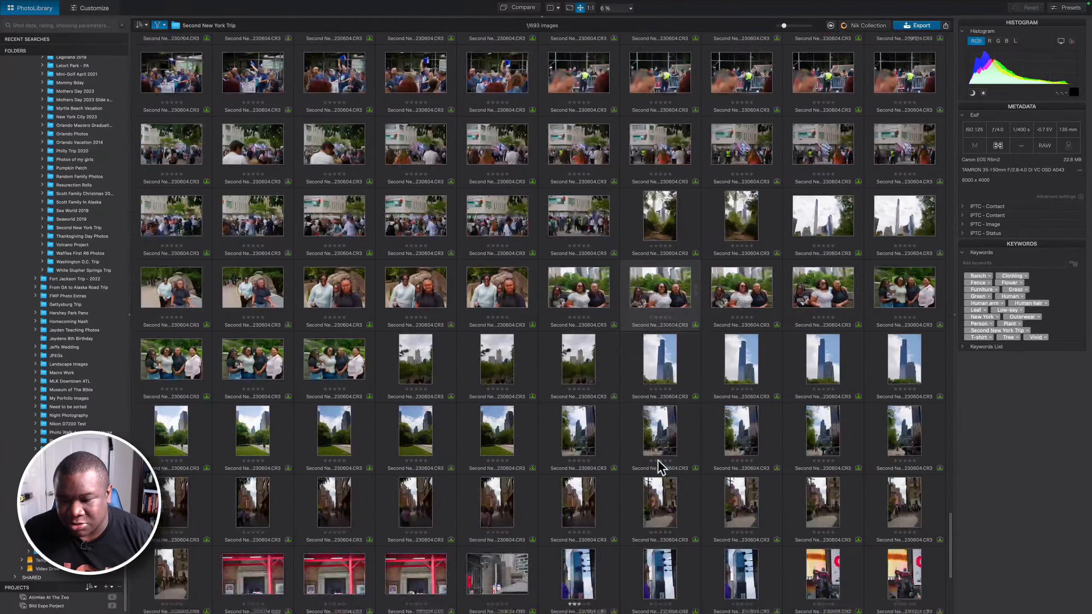
scroll(661, 467, "down", 5)
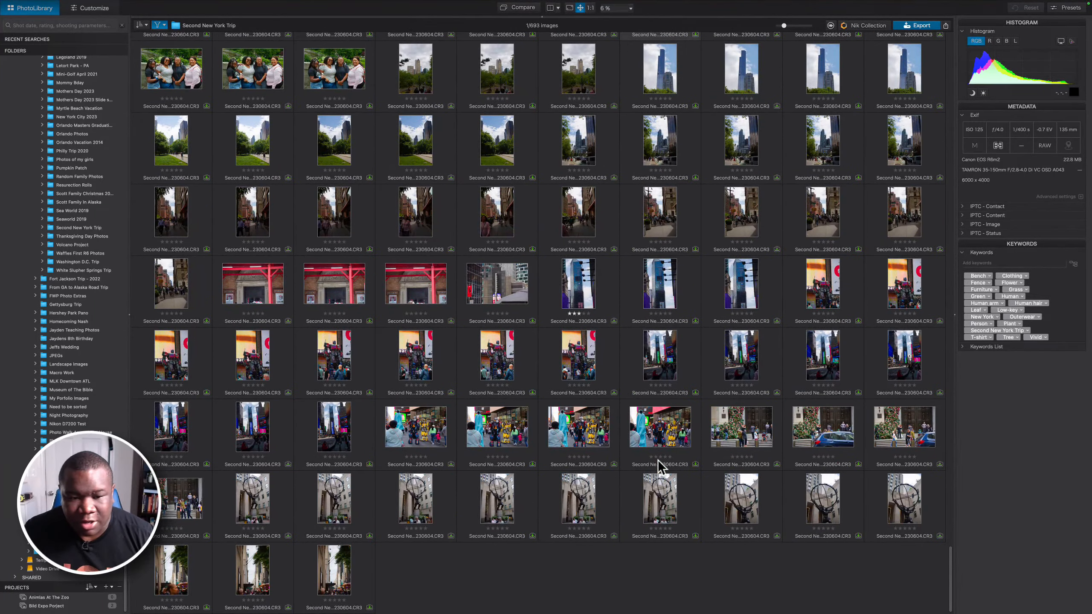
scroll(661, 468, "up", 20)
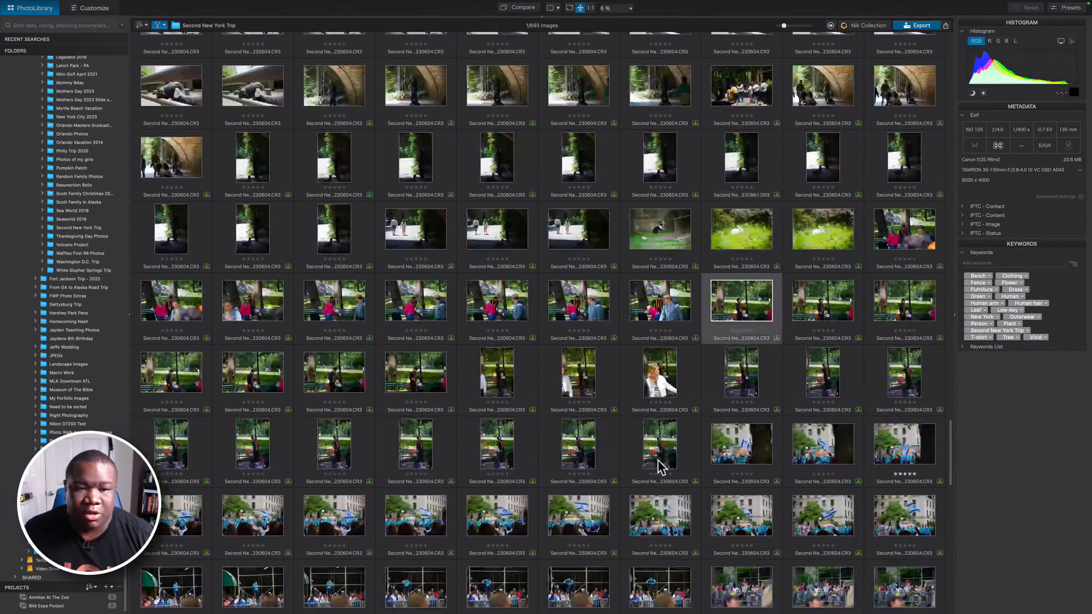
scroll(660, 467, "up", 5)
Filter the folder to picked images and add all of them to the project Animlas At The Zoo
left_click(162, 26)
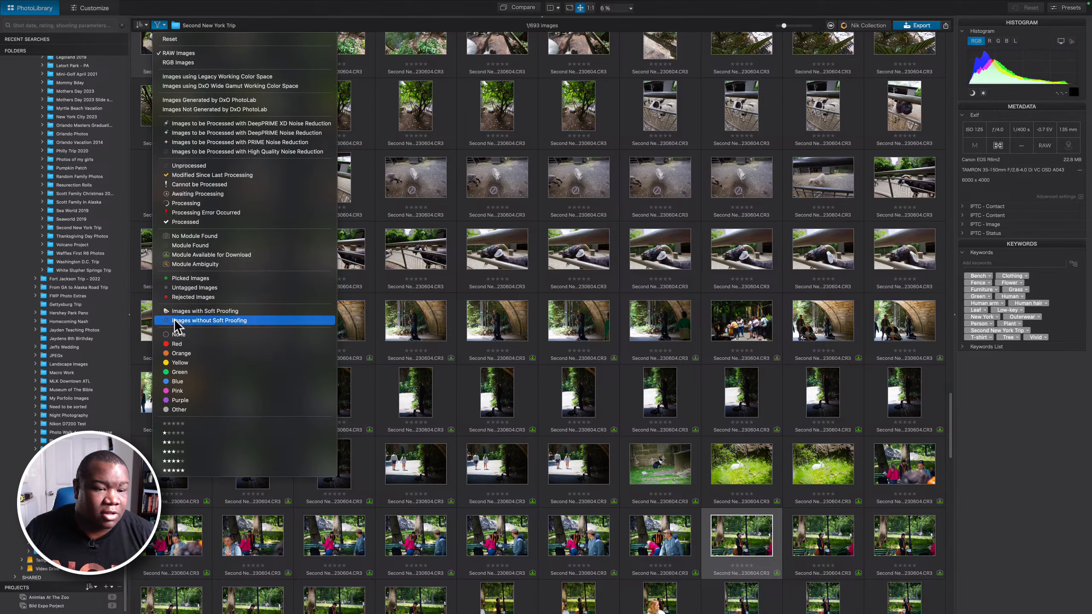
left_click(194, 279)
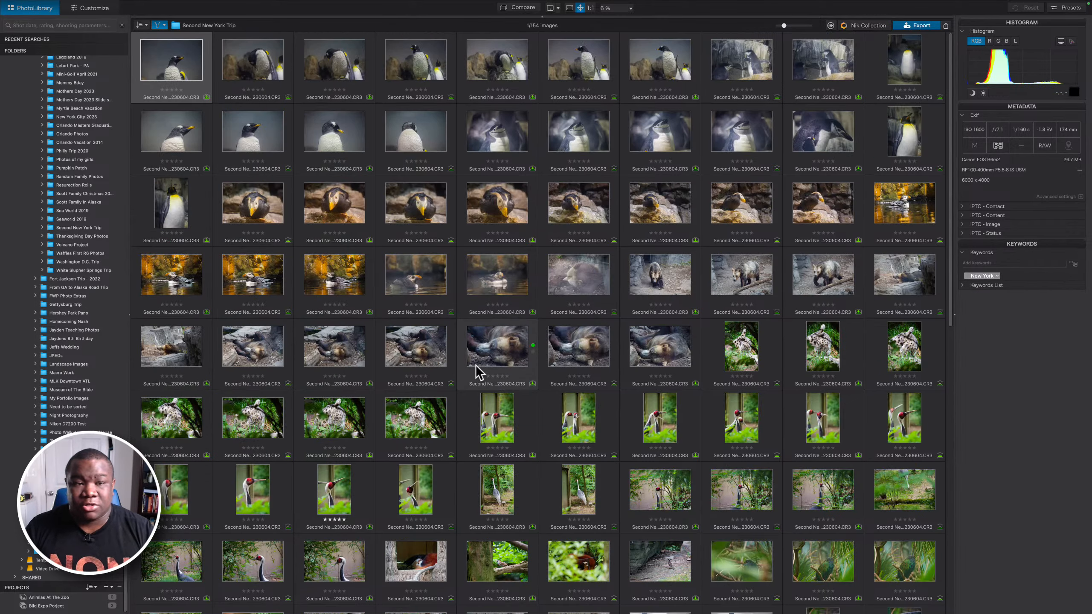
mouse_move(478, 372)
key("super+a")
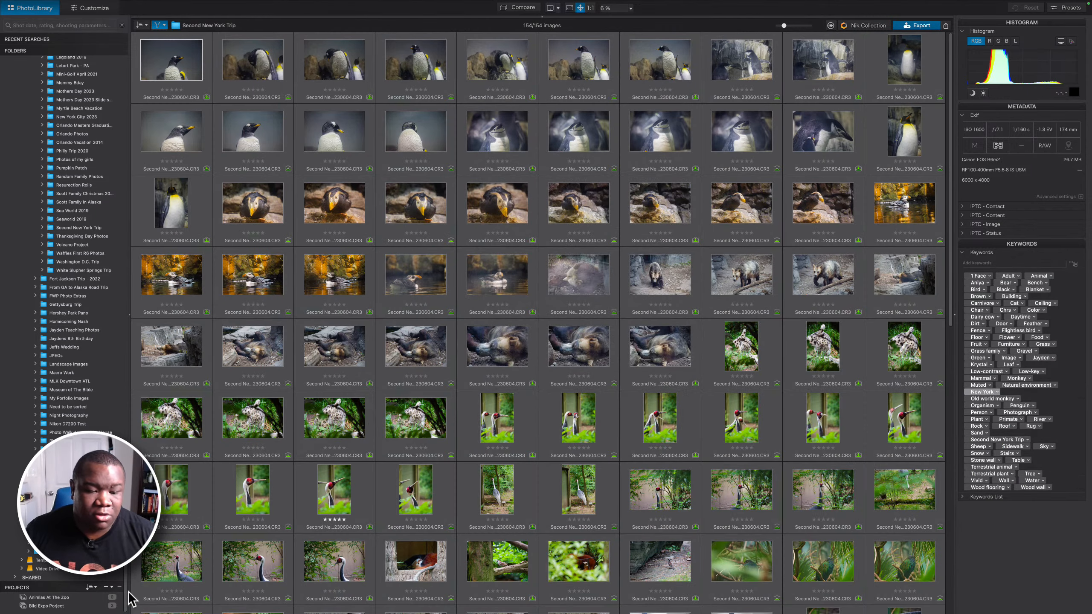
left_click_drag(170, 580, 77, 604)
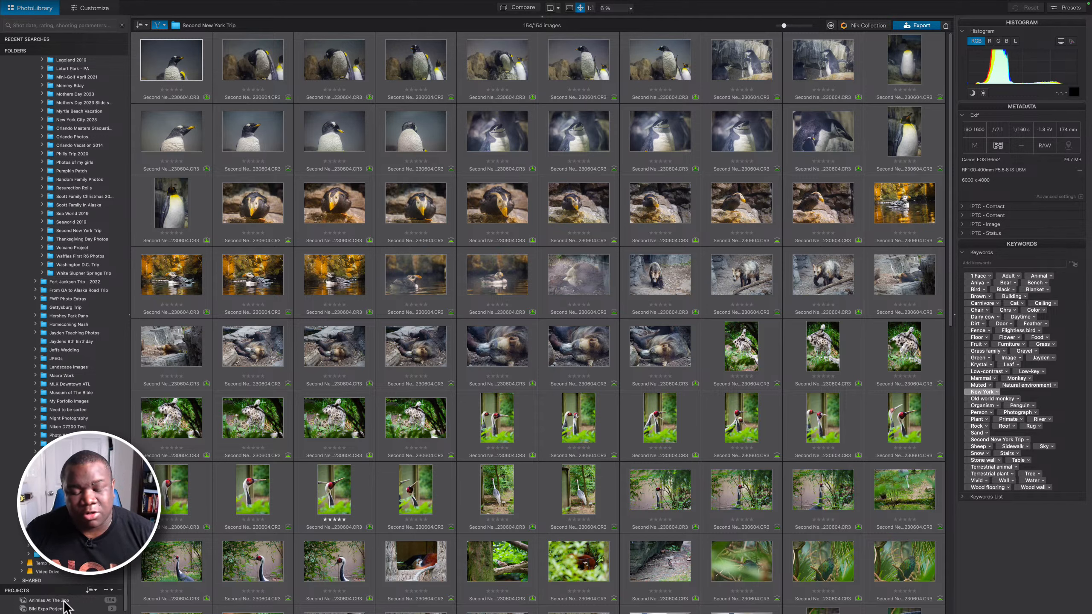
Open the Animlas At The Zoo project and download the missing optics module for the Canon EOS R6 Mark II with RF 100-400mm lens
left_click(64, 600)
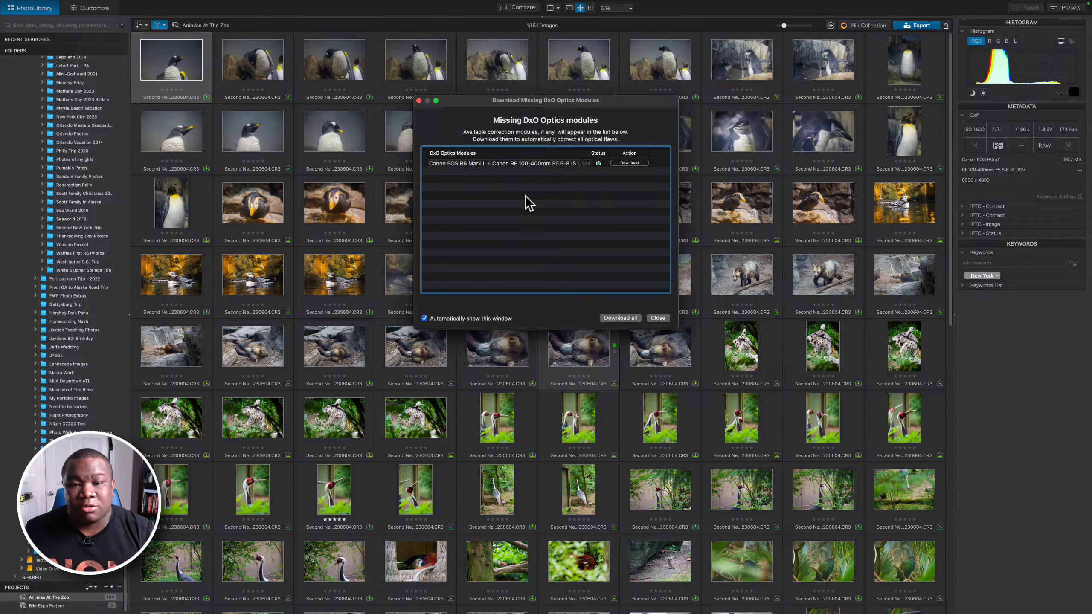
left_click(622, 164)
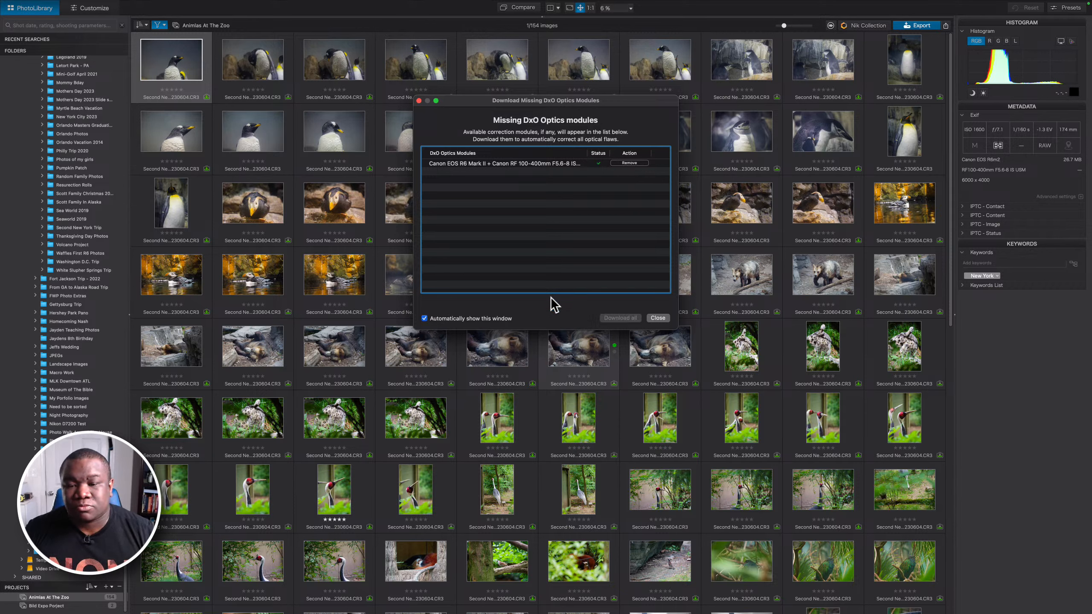
left_click(658, 318)
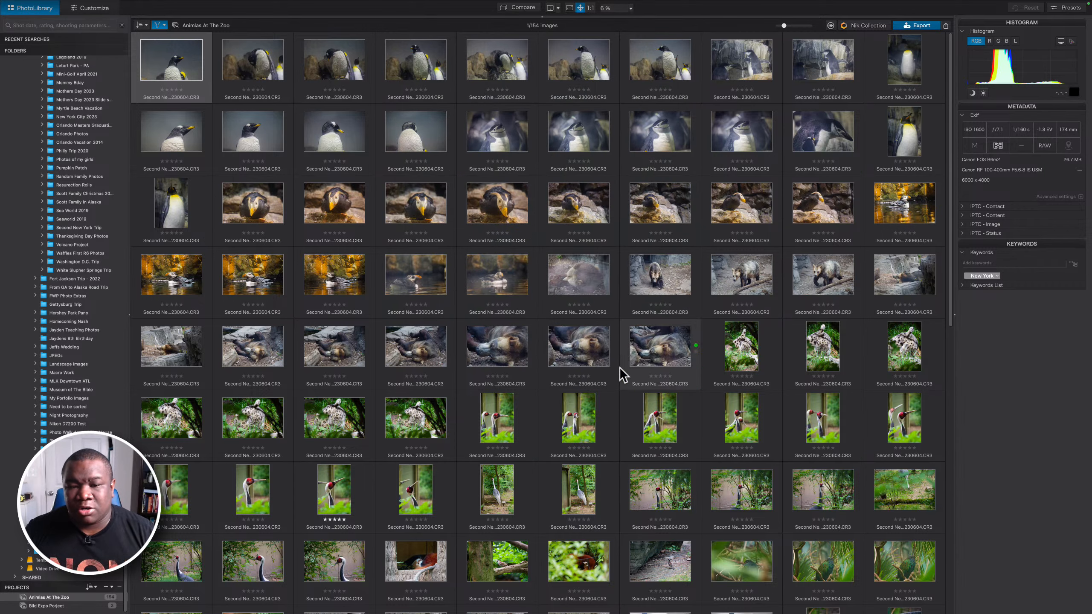
Look over the project's photos and open the puffin close-up with its beak lowered for editing in Customize
scroll(587, 320, "down", 5)
scroll(587, 320, "down", 5)
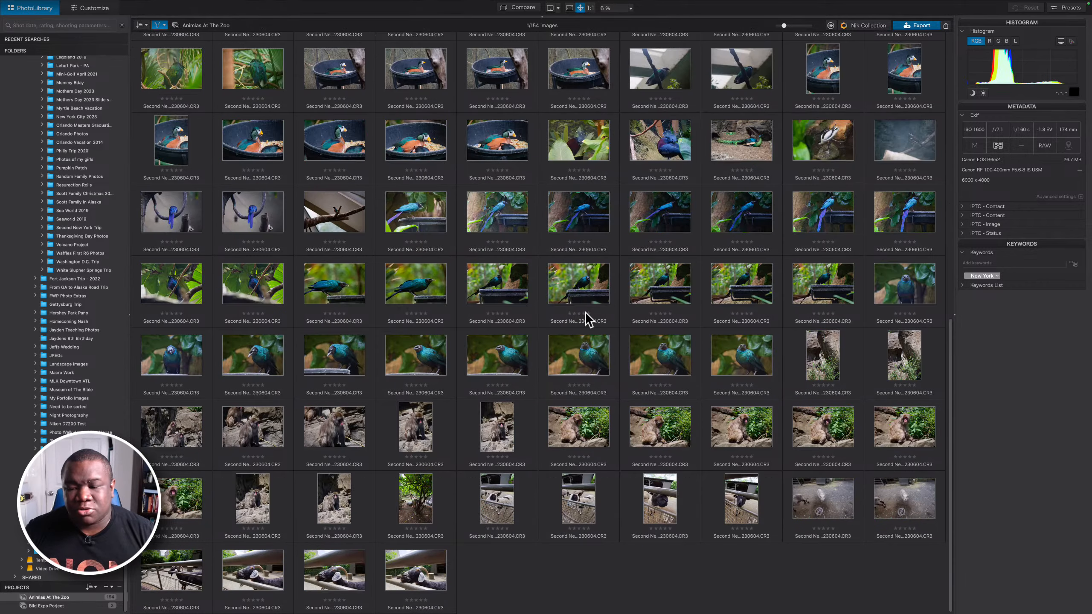
scroll(587, 320, "up", 10)
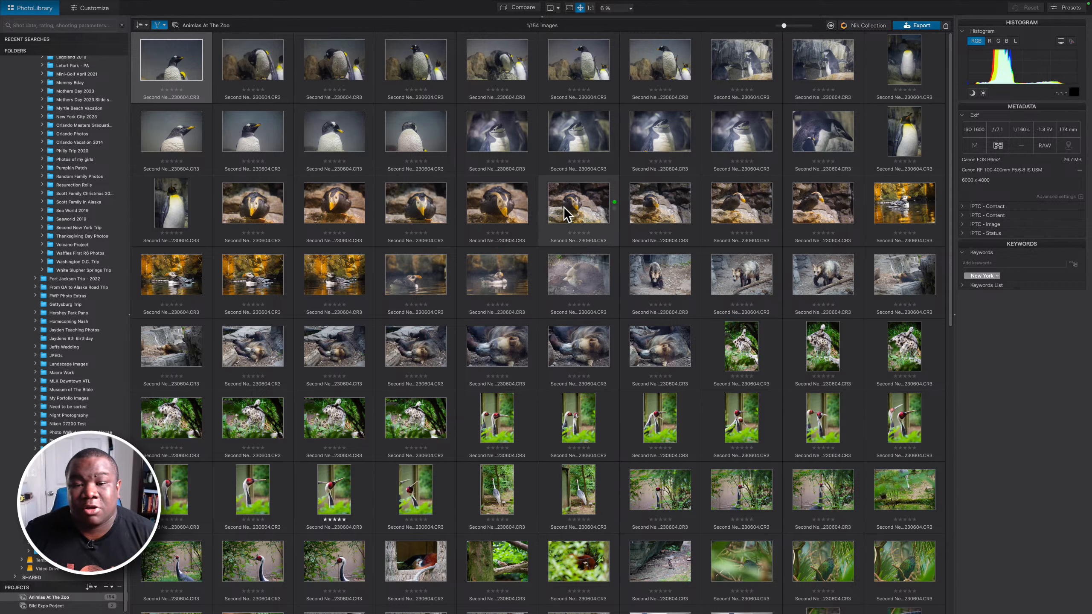
left_click(487, 207)
mouse_move(487, 207)
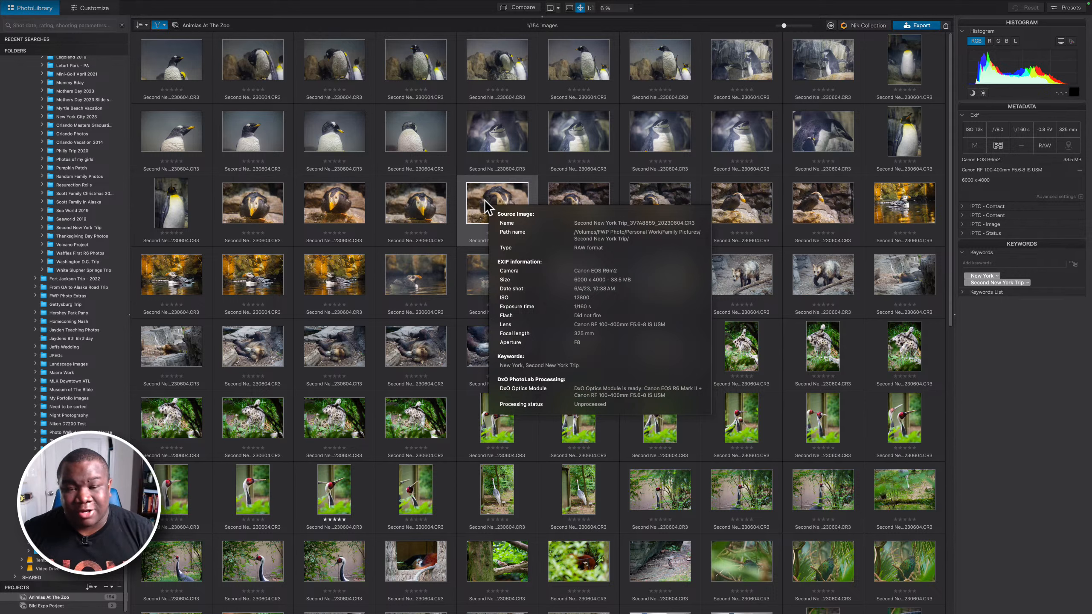
left_click(92, 13)
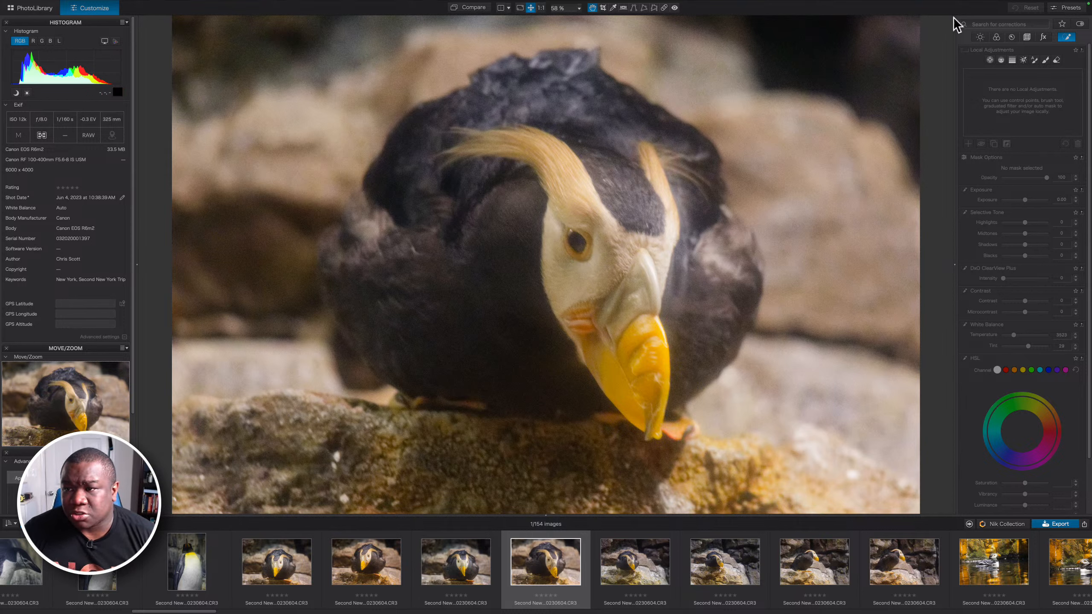
Compare the puffin photo with and without DxO Smart Lighting and DxO ClearView Plus
left_click(981, 38)
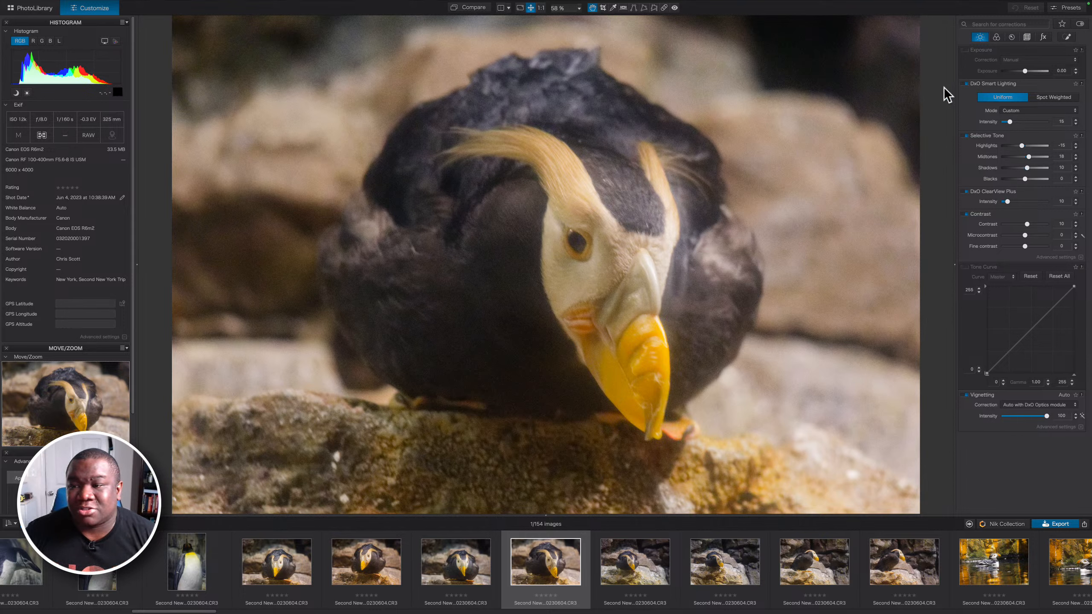
left_click(965, 85)
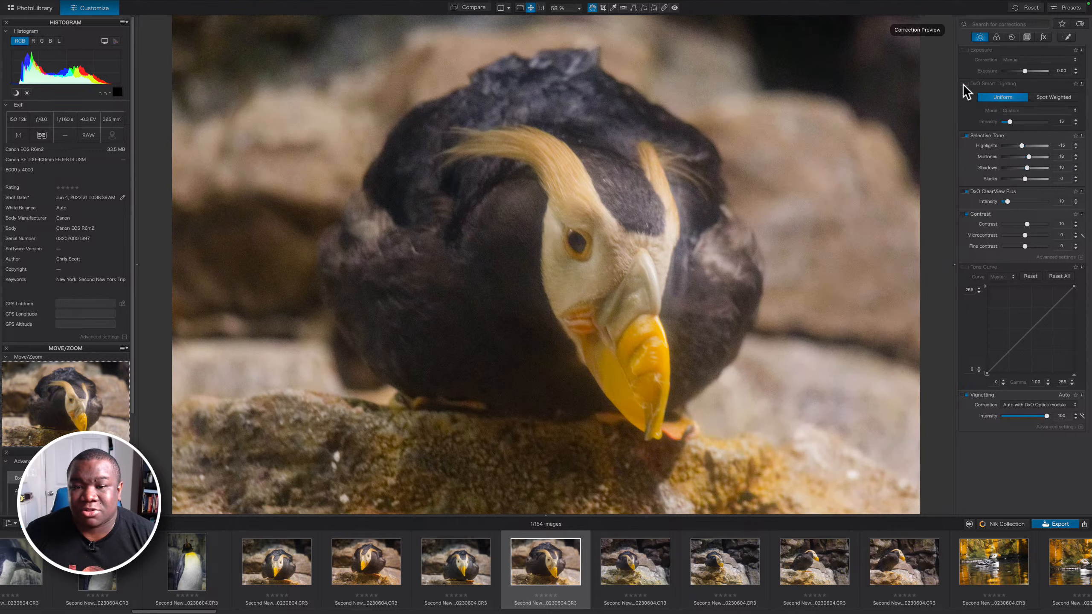
left_click(965, 84)
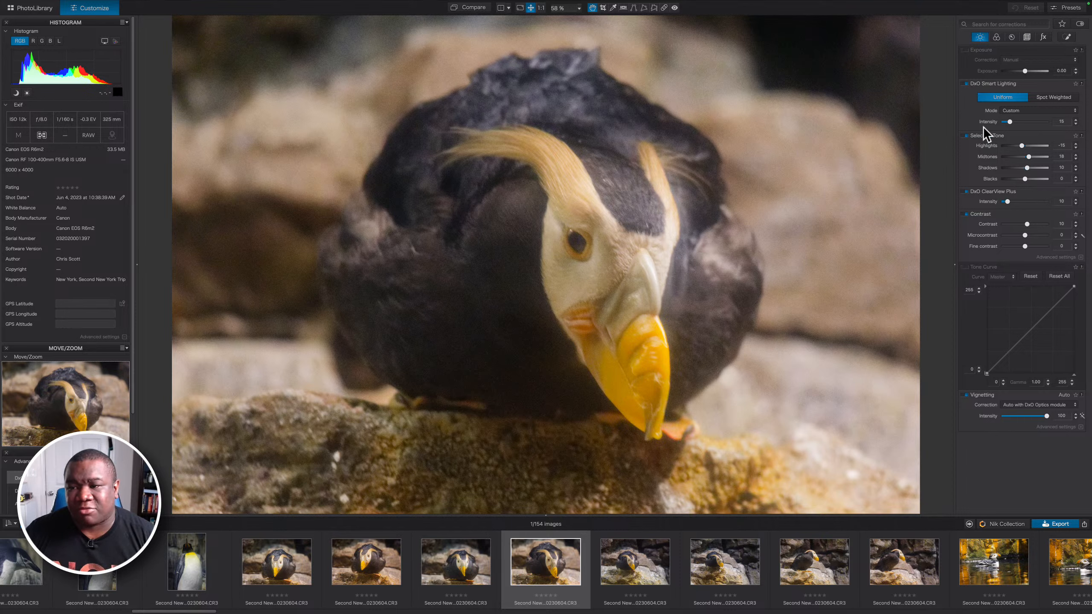
left_click(965, 192)
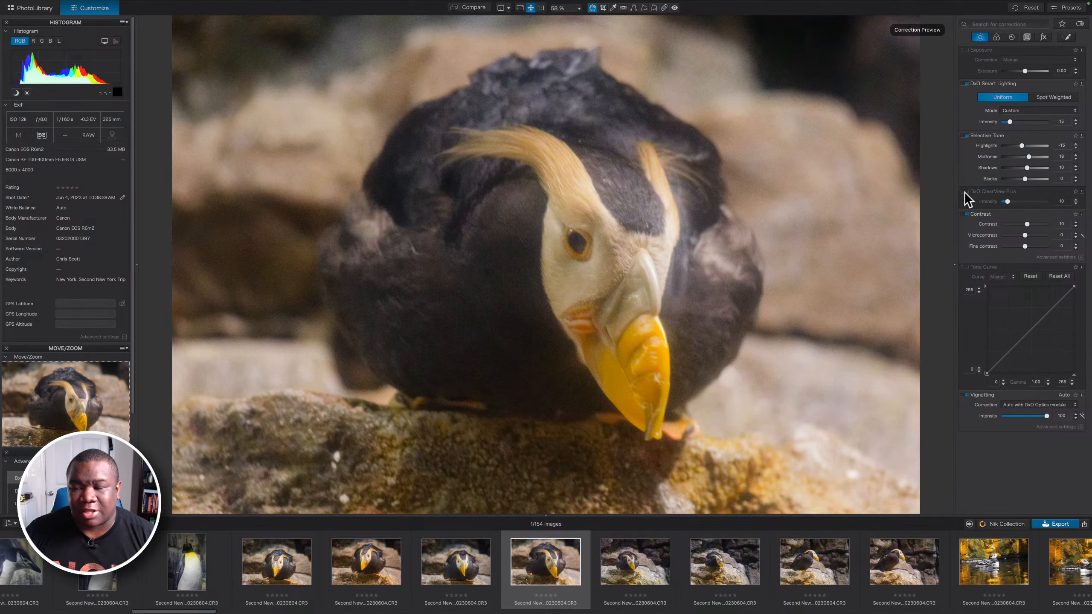
left_click(965, 191)
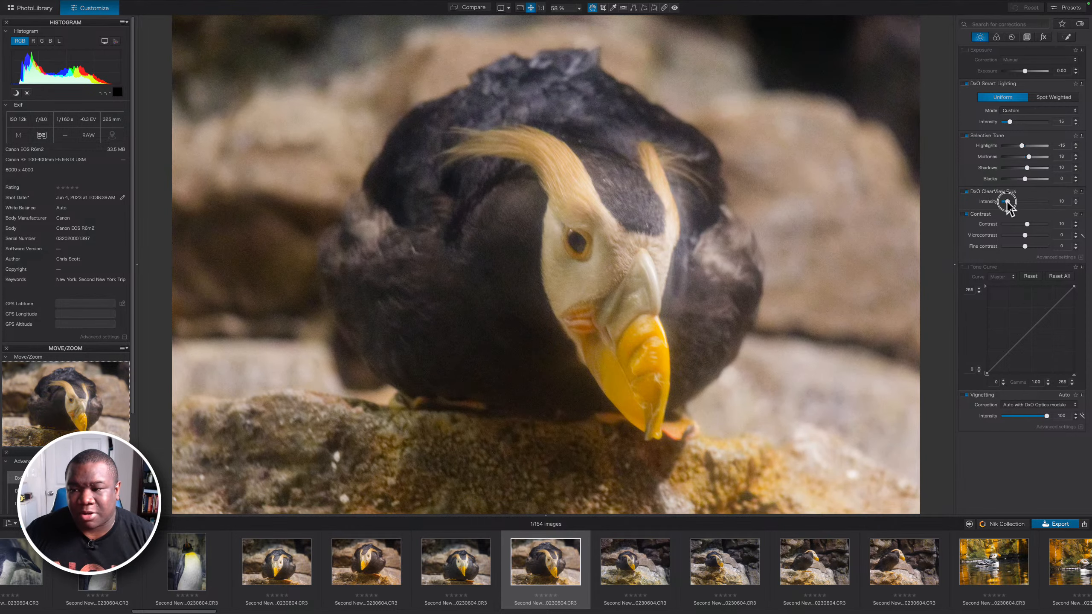
Consult the help on DxO ClearView Plus and raise its intensity to 37 on the puffin photo
left_click_drag(1007, 202, 1013, 202)
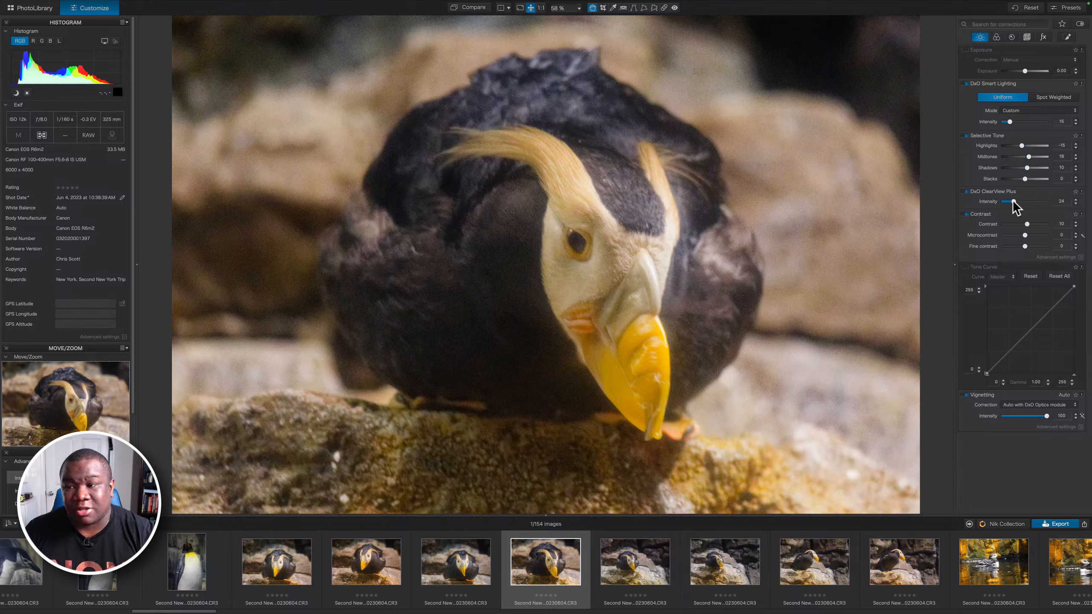
left_click(1081, 192)
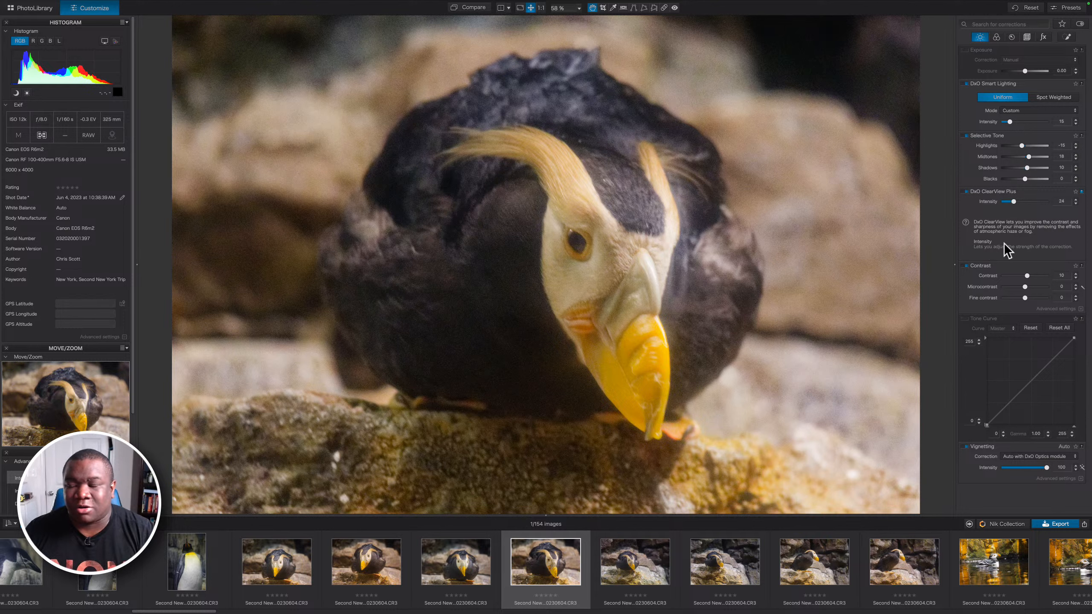
left_click(1082, 191)
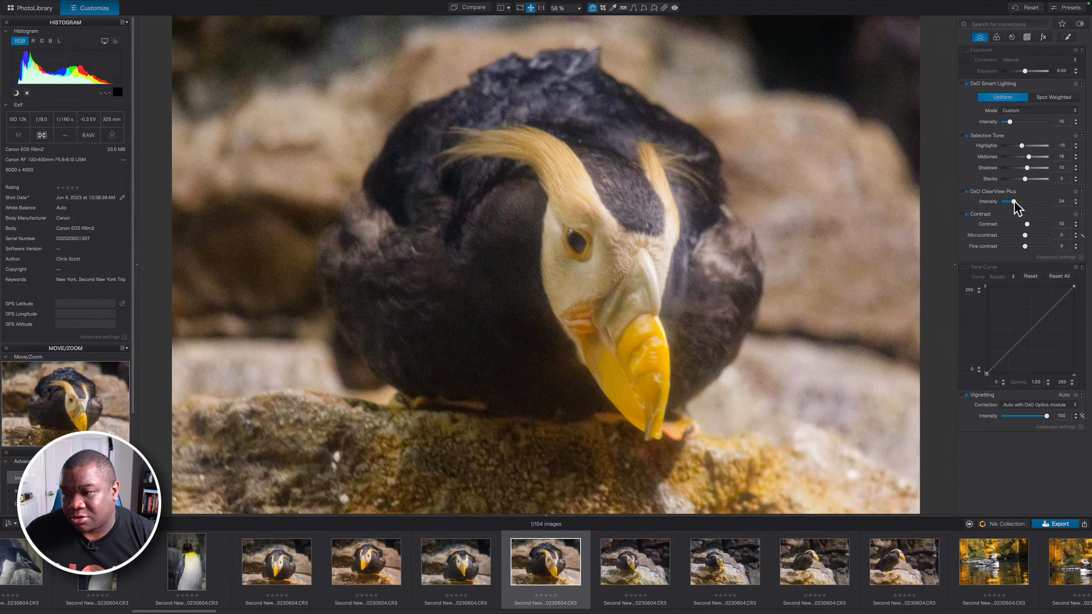
left_click_drag(1013, 202, 1019, 201)
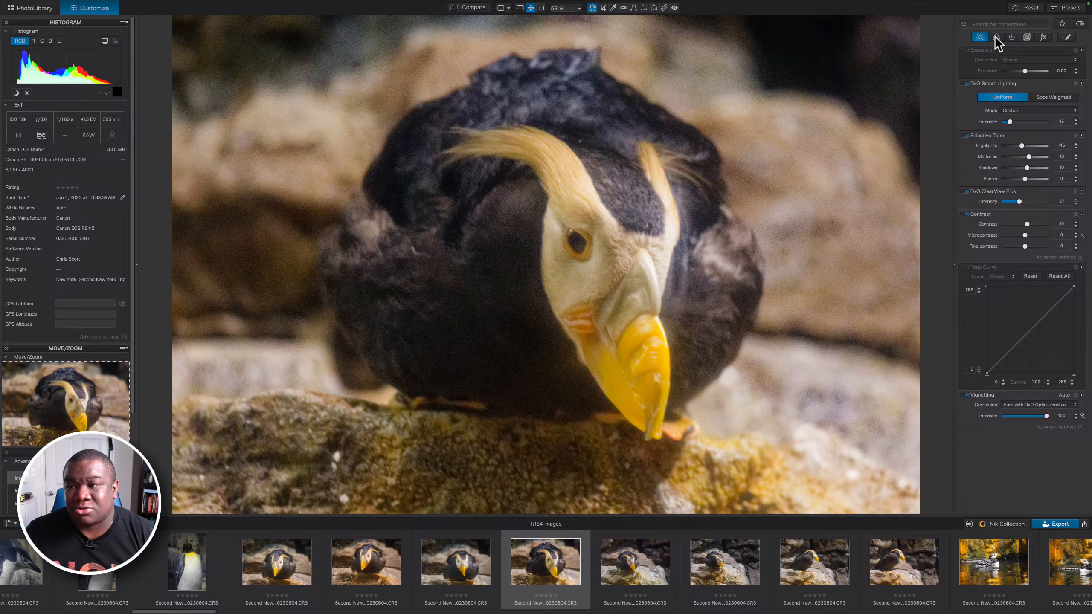
Compare PRIME denoising with no denoising on the puffin photo, and set the denoising method to DeepPRIME
left_click(1012, 38)
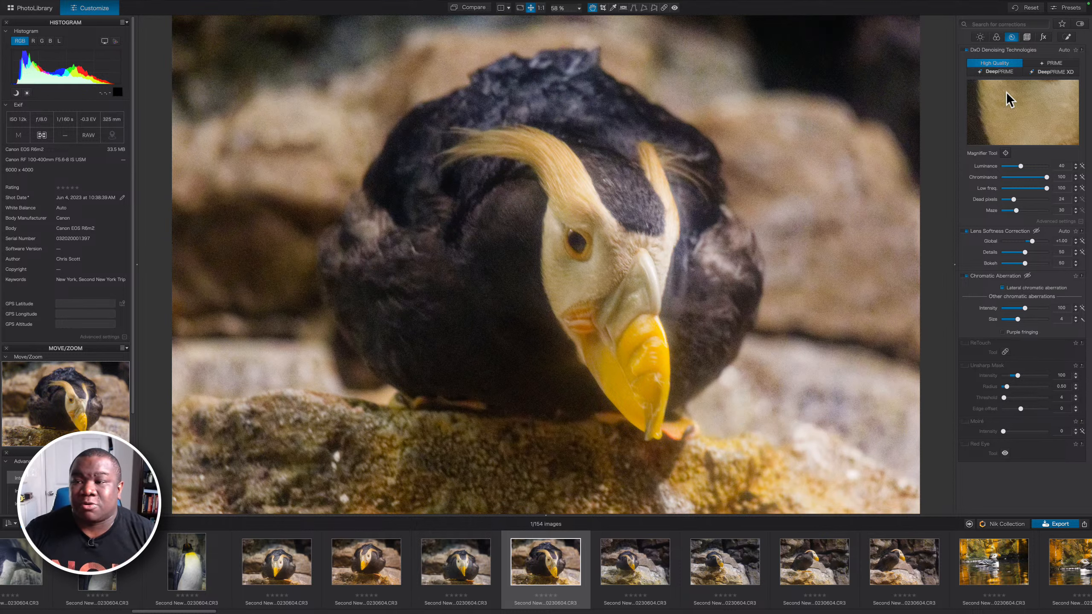
left_click(1049, 63)
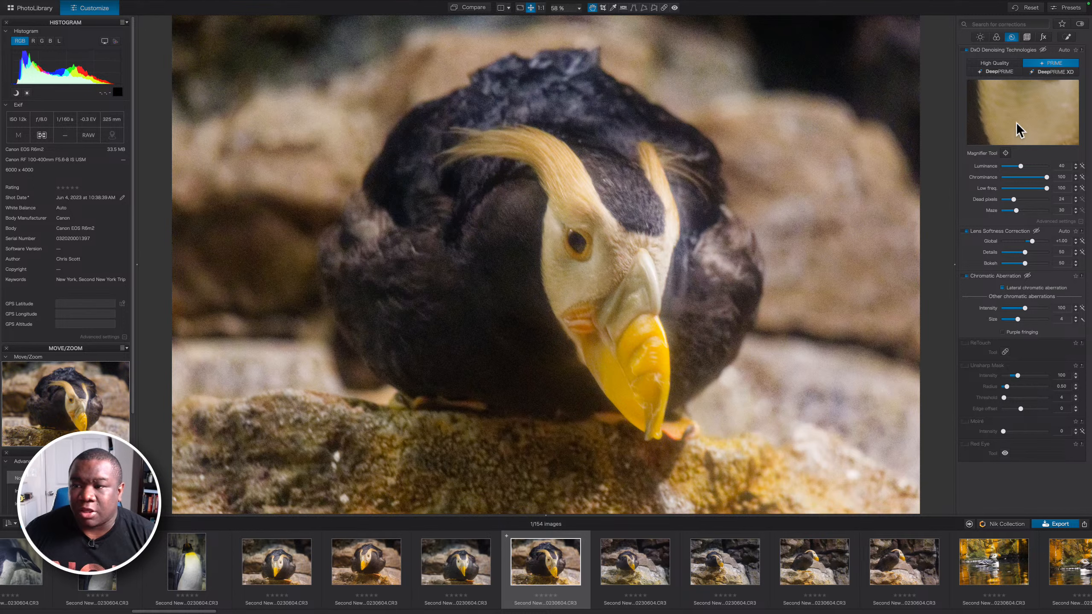
left_click(966, 51)
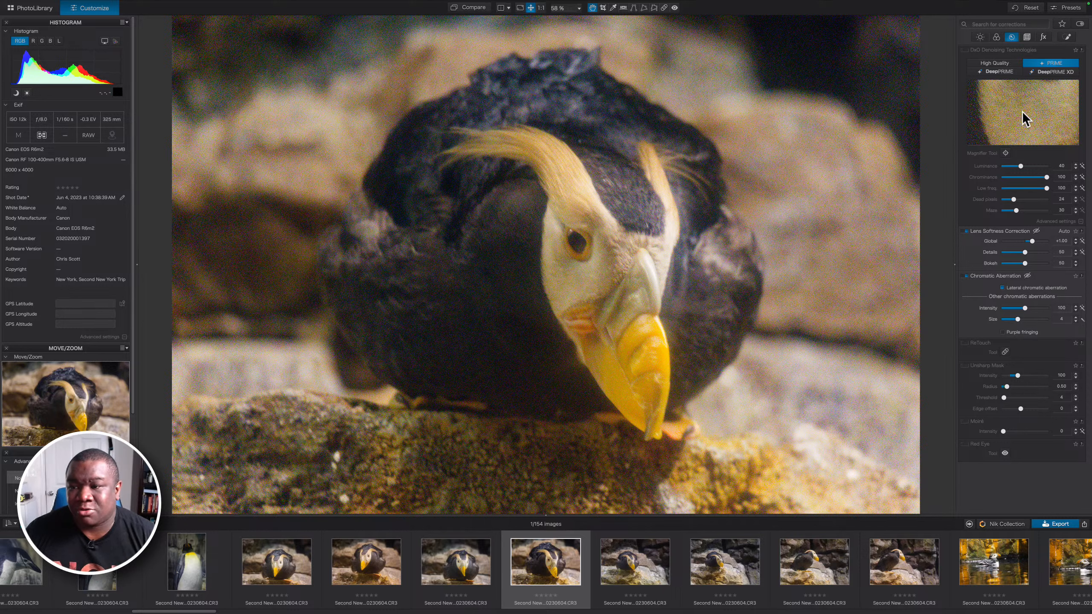
left_click(965, 50)
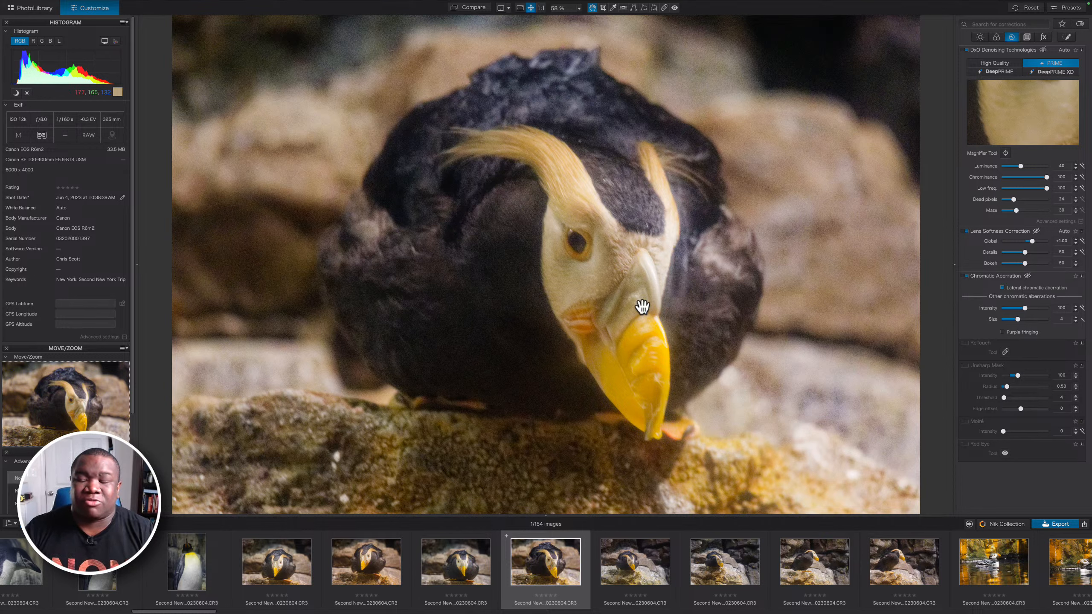
left_click(996, 72)
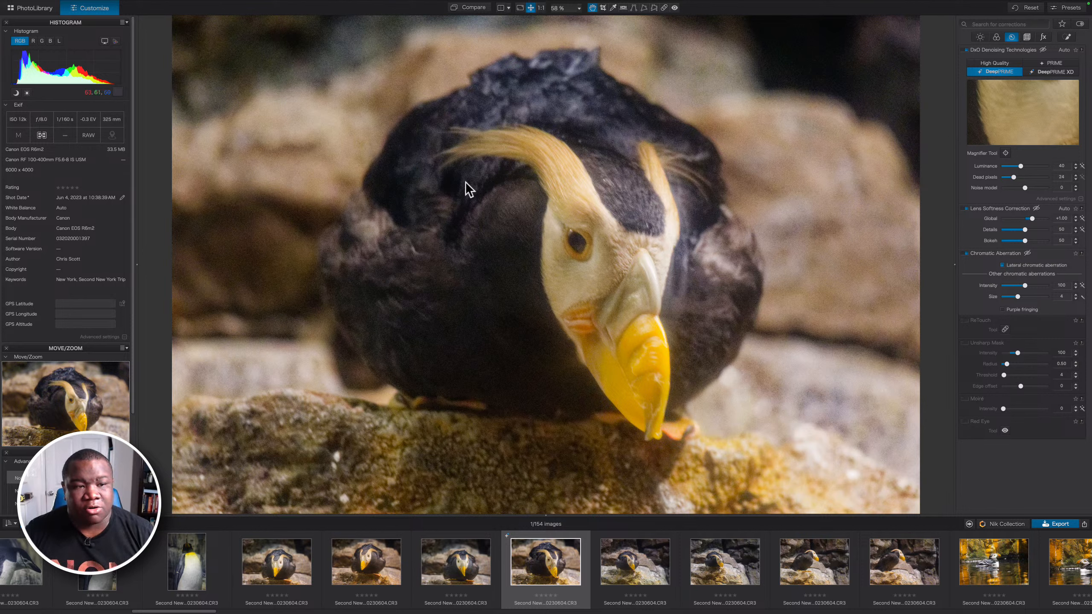
Set the puffin photo's denoising method to DeepPRIME XD and preview it on the blurred rock beside the bird
left_click(1047, 72)
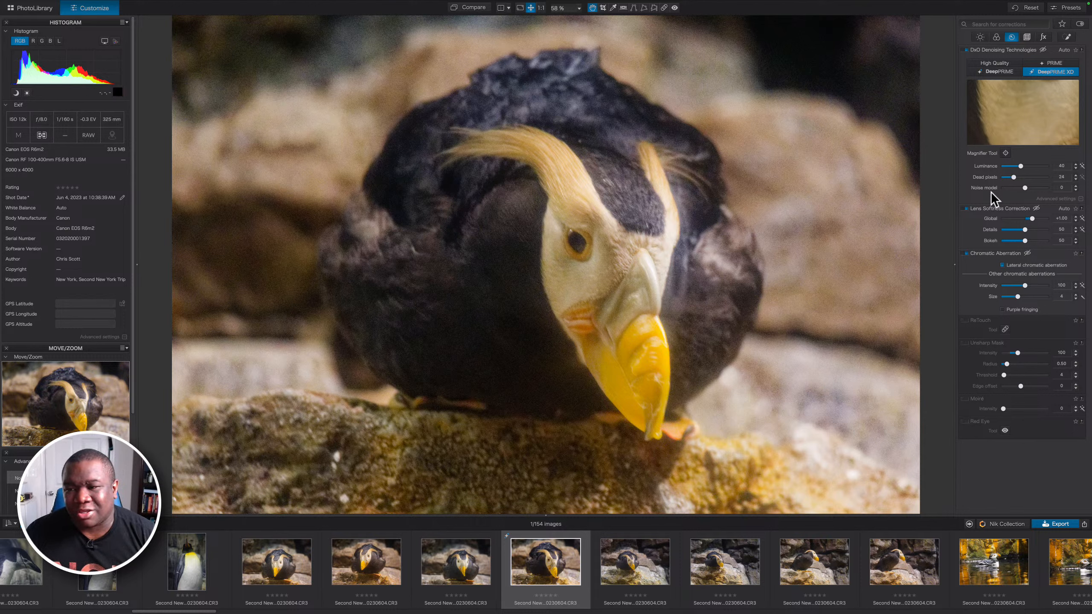
left_click(1005, 153)
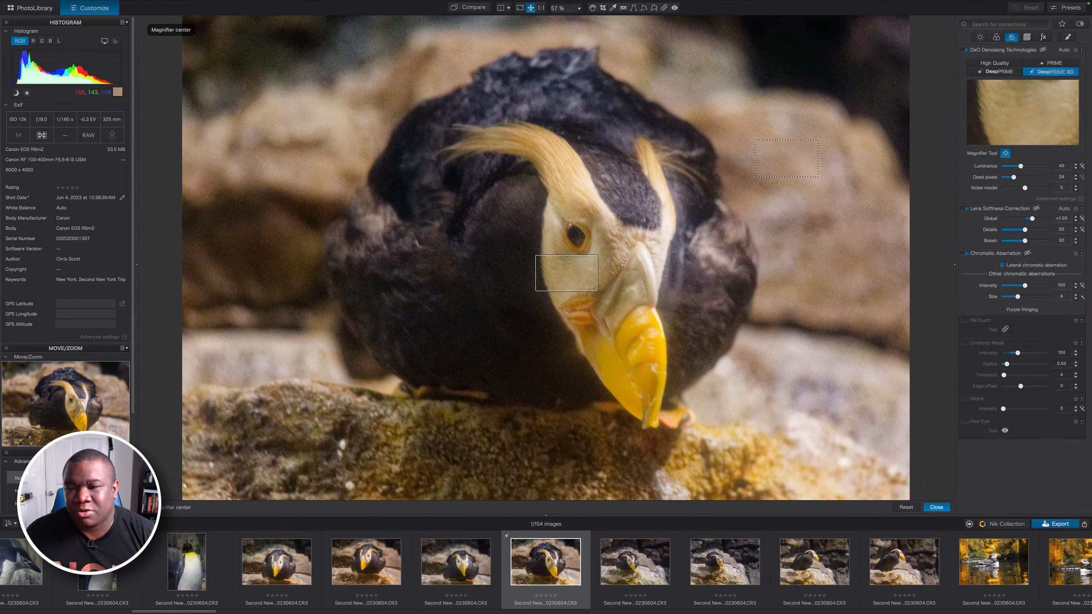
left_click(783, 157)
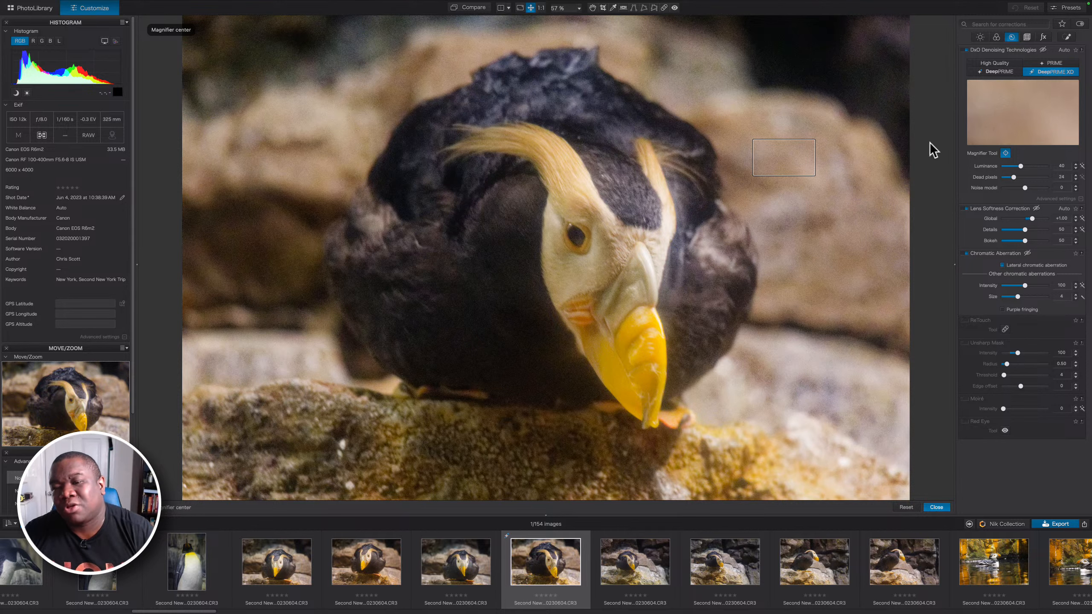
left_click(1005, 153)
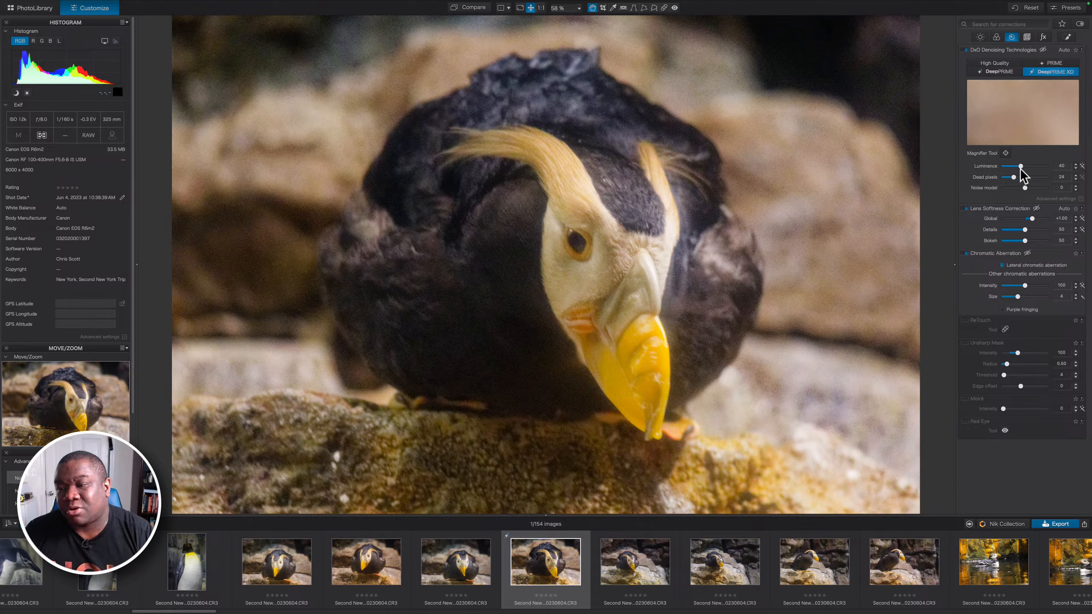
Try stronger luminance denoising at 55 and 83 on the puffin photo, and settle on 42
left_click_drag(1021, 167, 1027, 169)
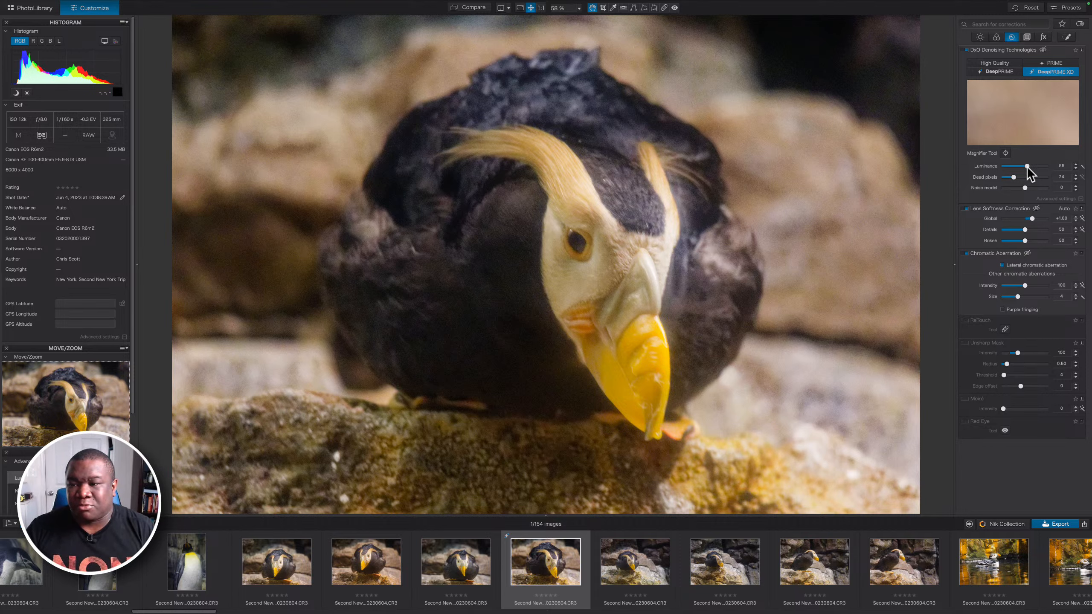
left_click_drag(1026, 165, 1040, 166)
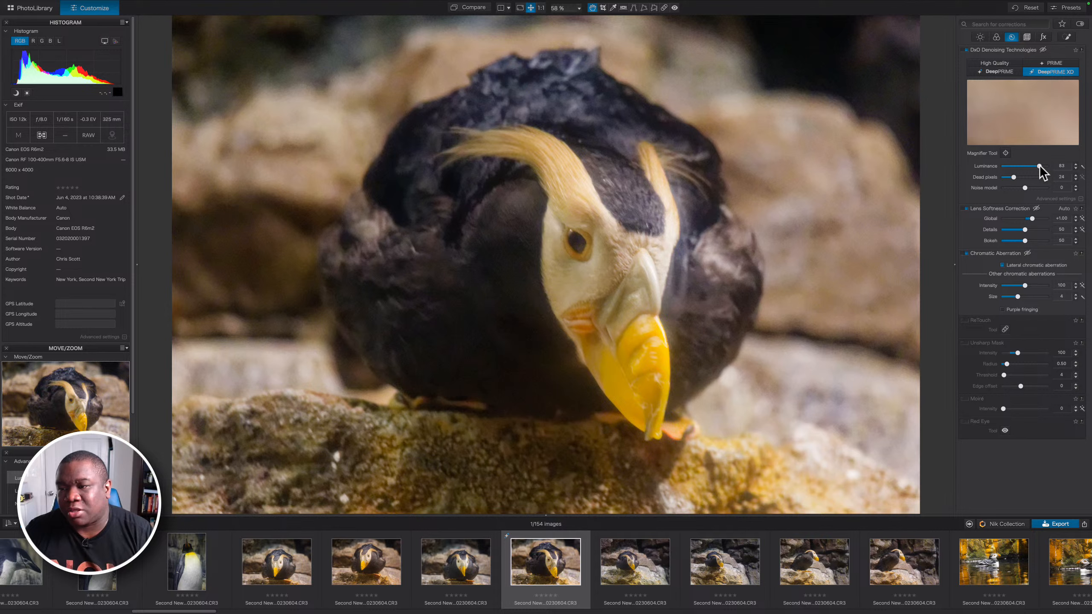
left_click_drag(1039, 165, 1020, 167)
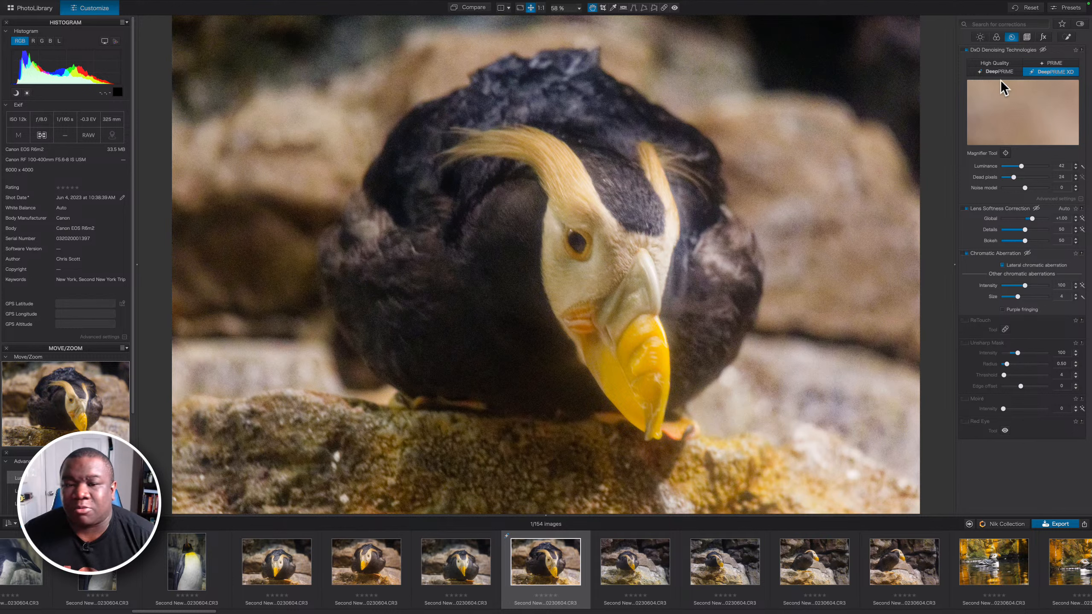
Set the photo's color rendering type to Camera Body with the Canon 1D X, 5DMk2, 5DMk3 rendering
left_click(995, 37)
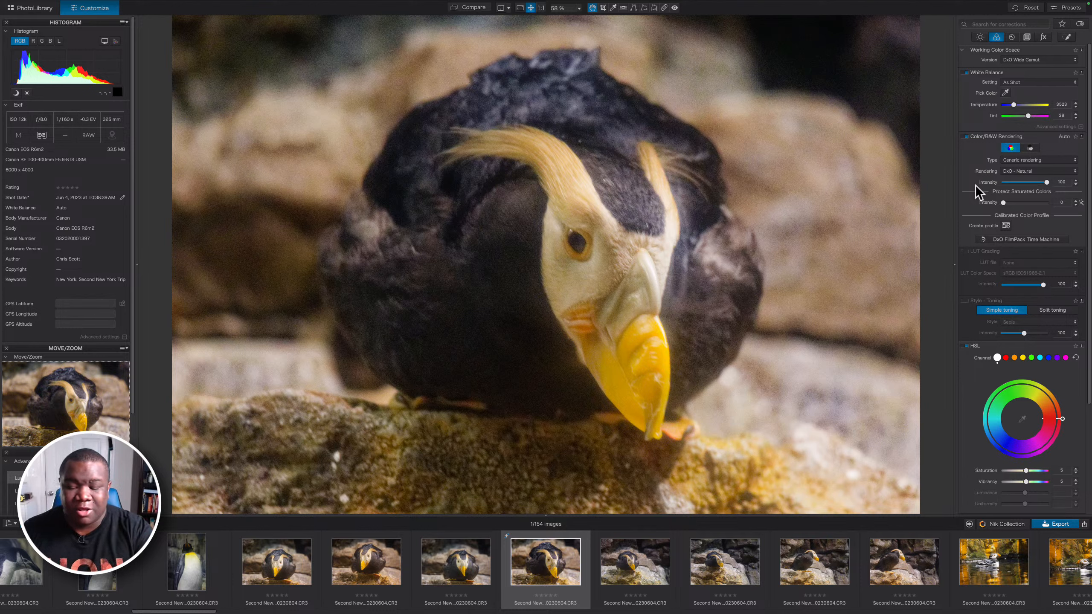
left_click(1032, 159)
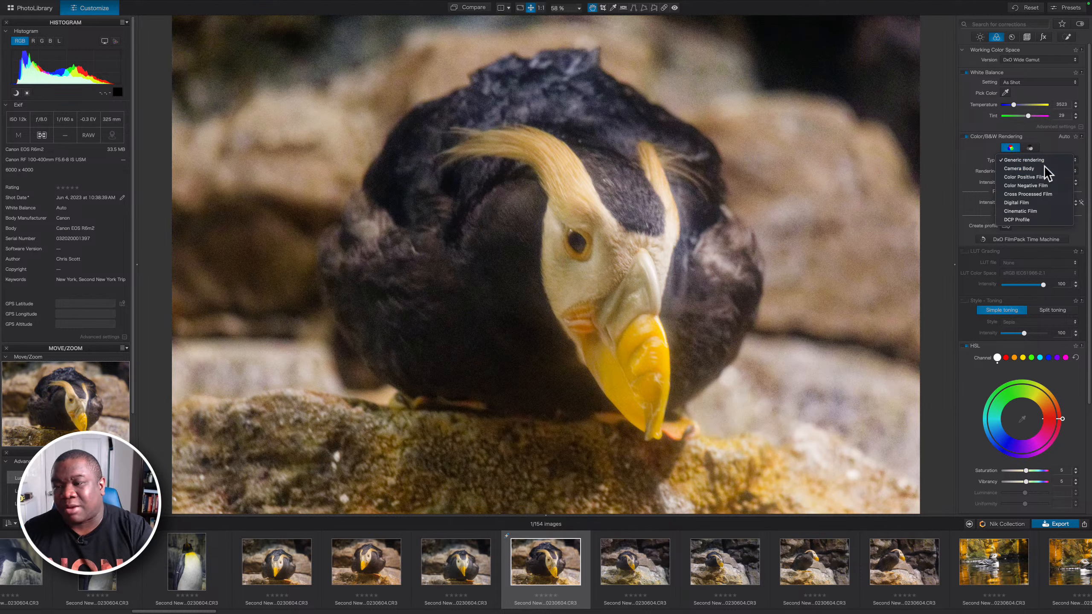
left_click(1042, 166)
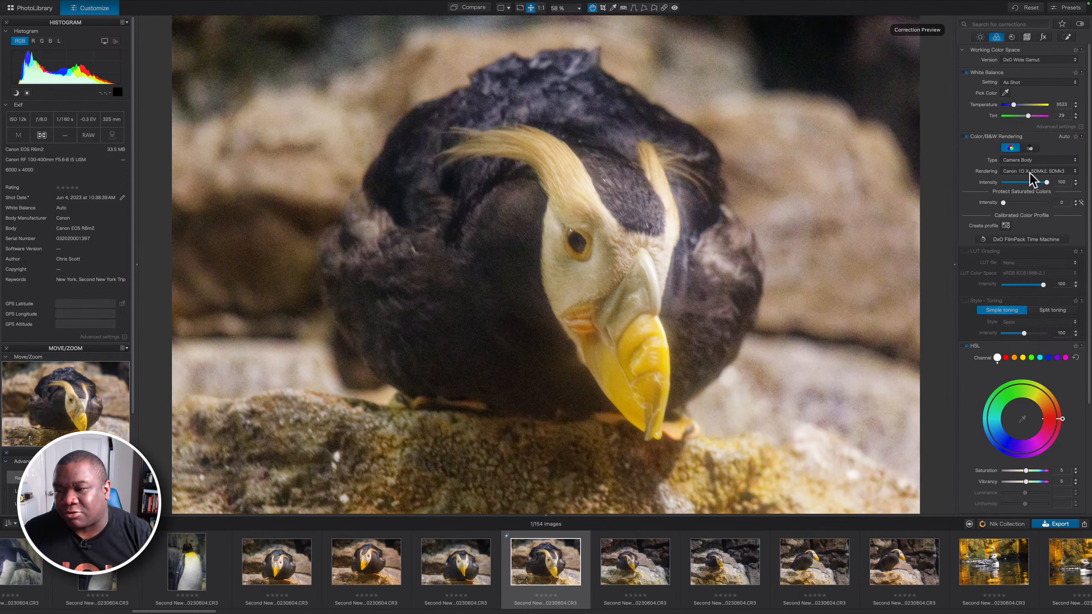
left_click(1026, 171)
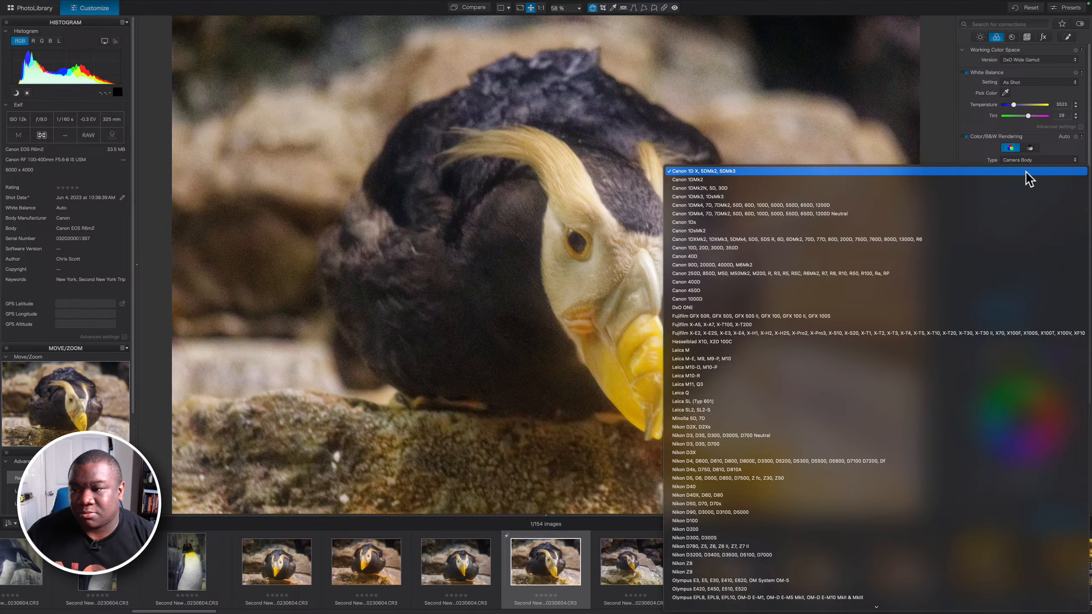
left_click(1026, 172)
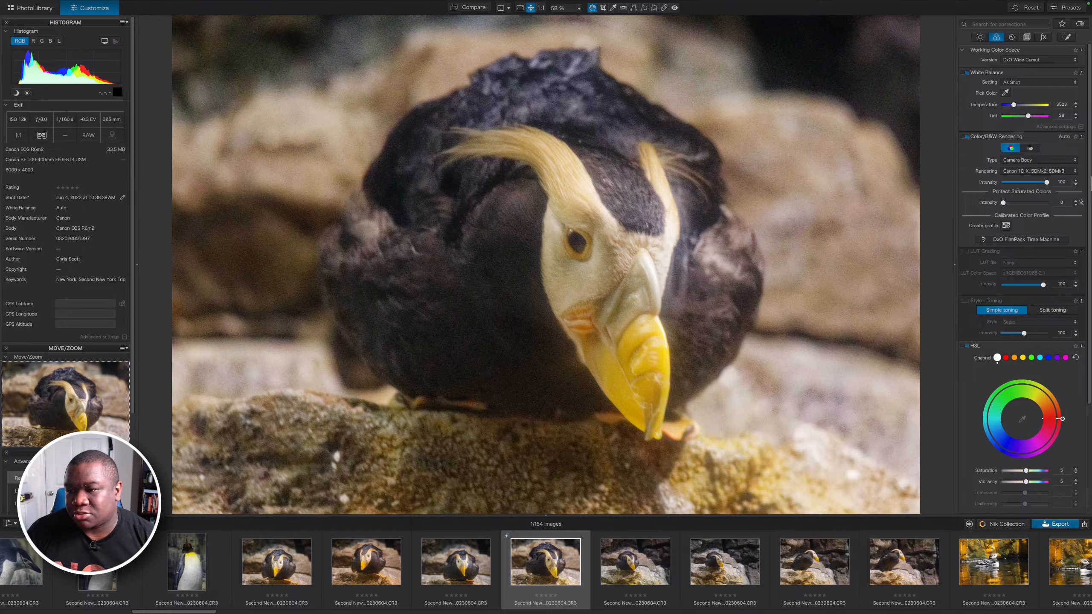
scroll(1039, 174, "down", 1)
scroll(1001, 168, "up", 1)
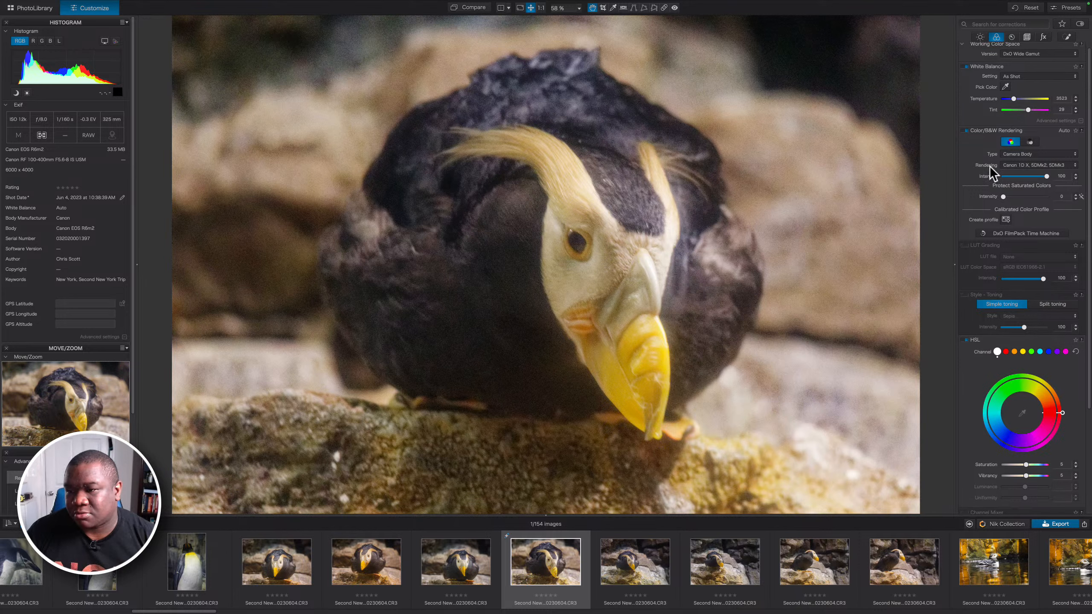
scroll(986, 167, "down", 1)
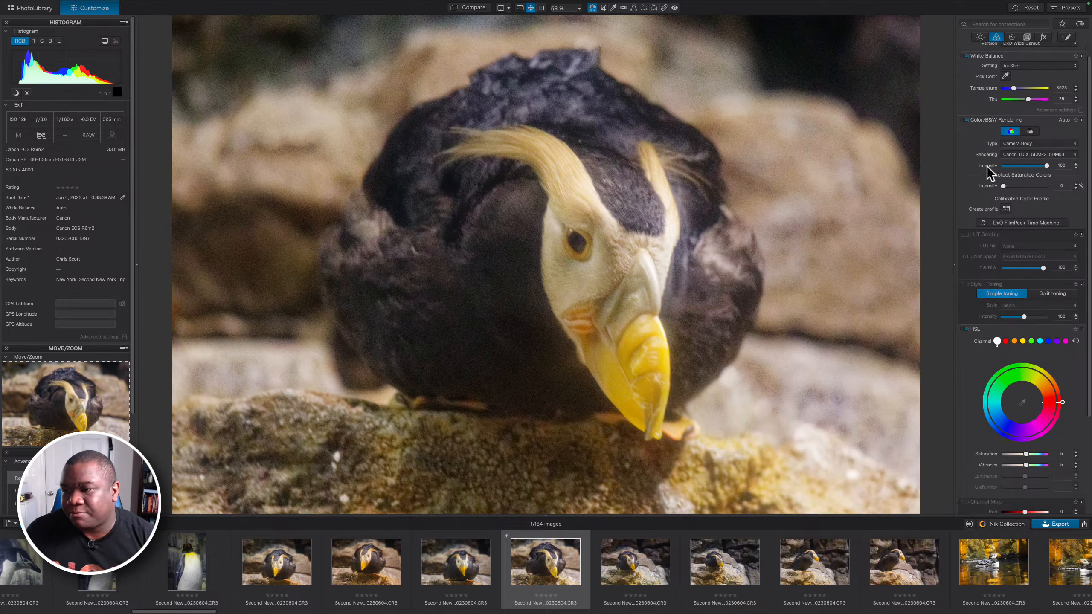
scroll(986, 165, "up", 1)
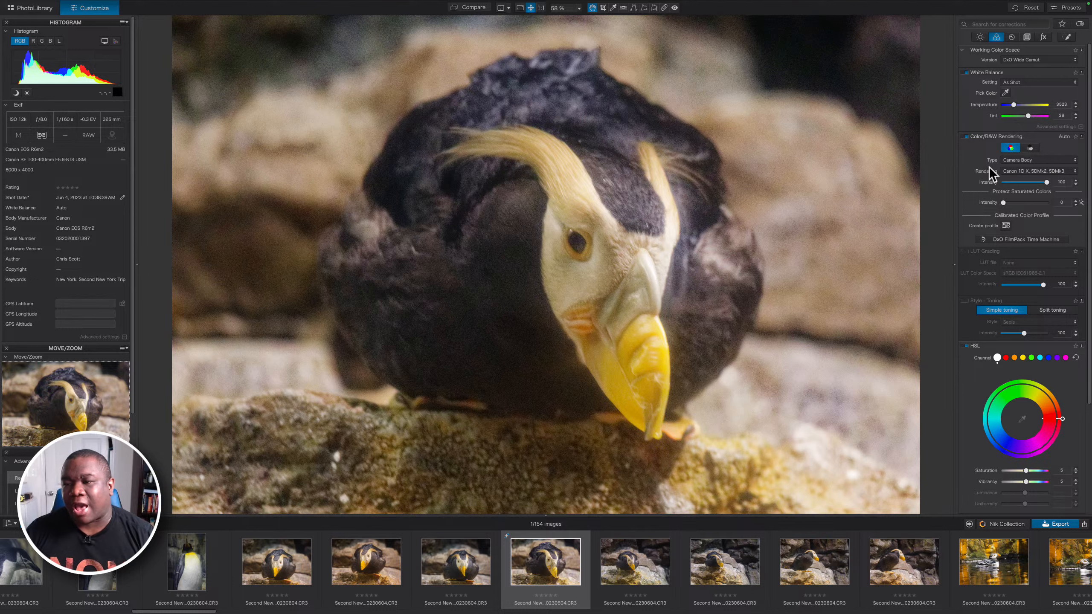
Change the camera body rendering to the Nikon profile covering the D4, D600, D610 and D800
left_click(1031, 172)
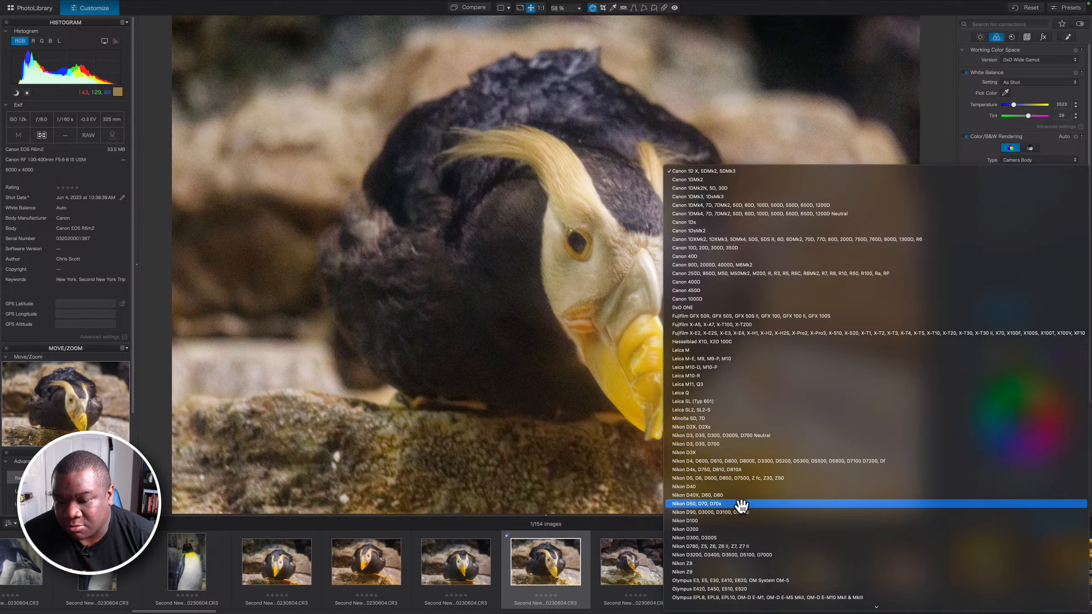
scroll(740, 509, "down", 5)
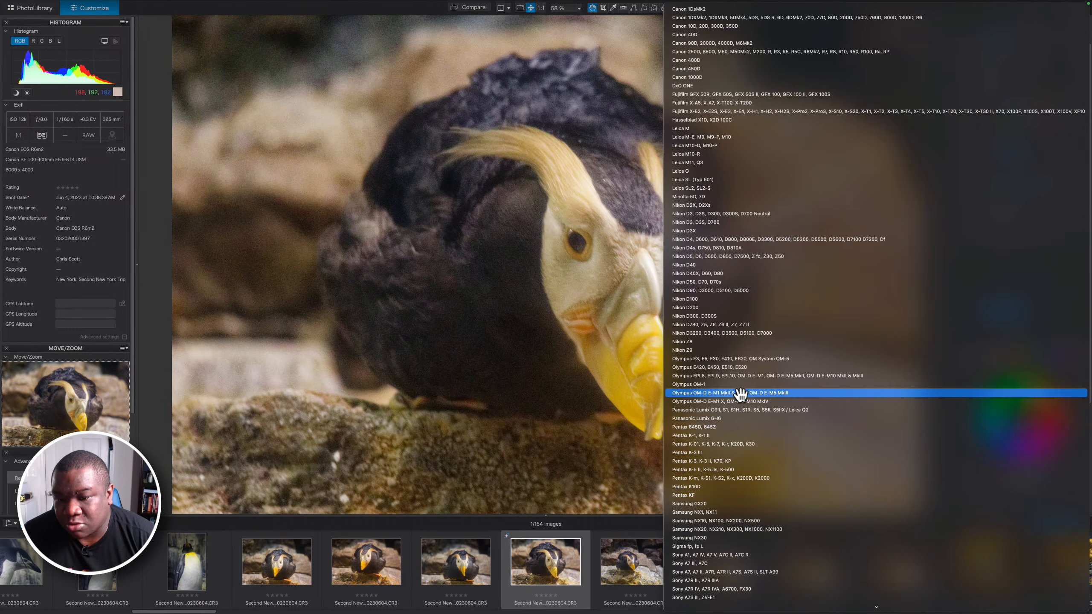
left_click(806, 240)
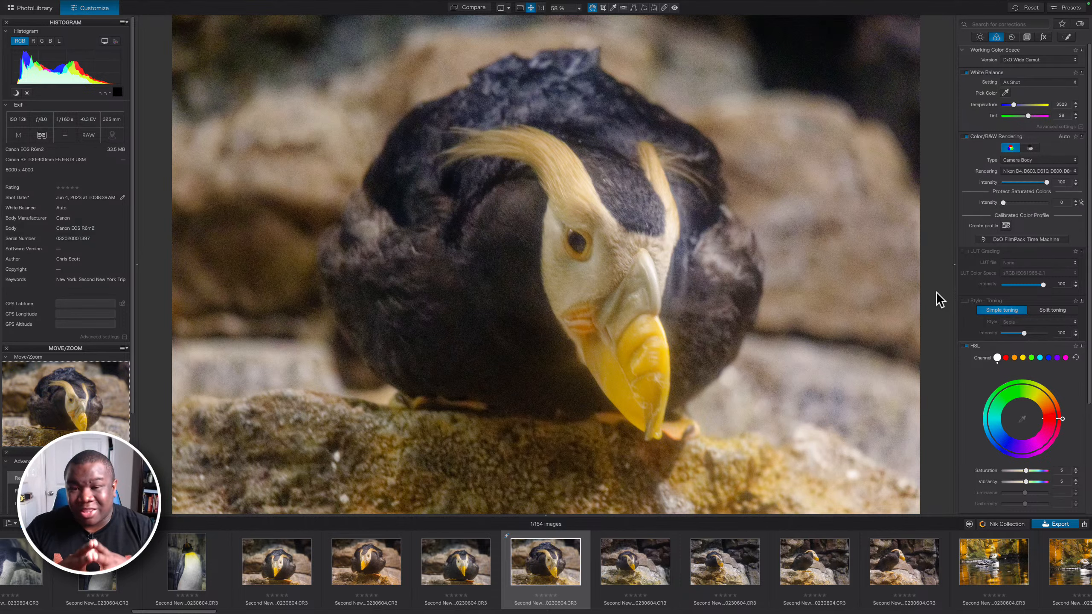
Open DxO FilmPack Time Machine, apply the 1960s rendering 1960 - Korda, and move the window clear of the puffin's face
left_click(1013, 239)
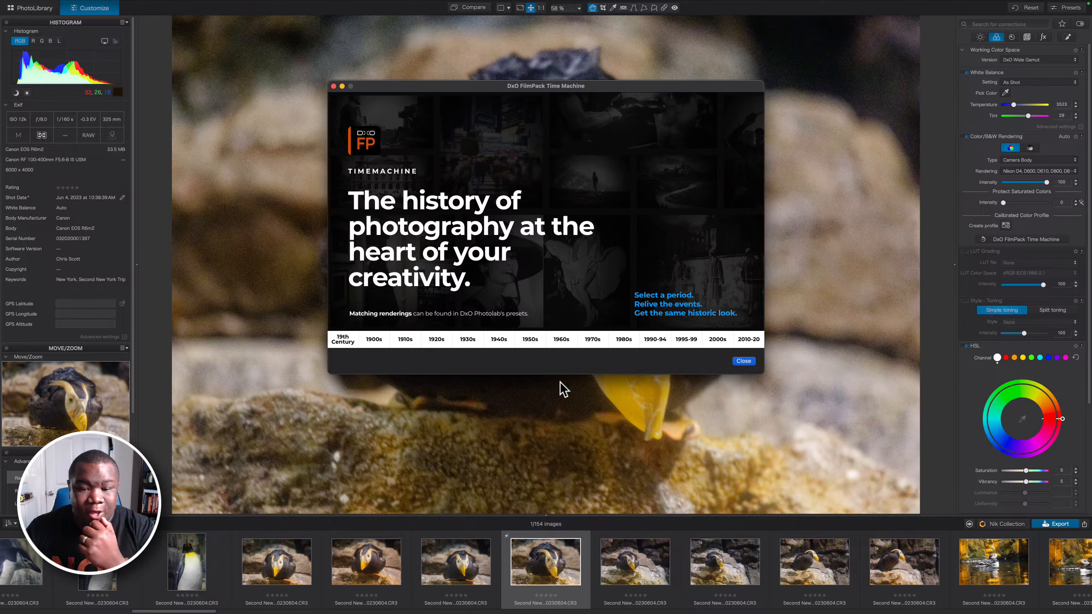
left_click(529, 339)
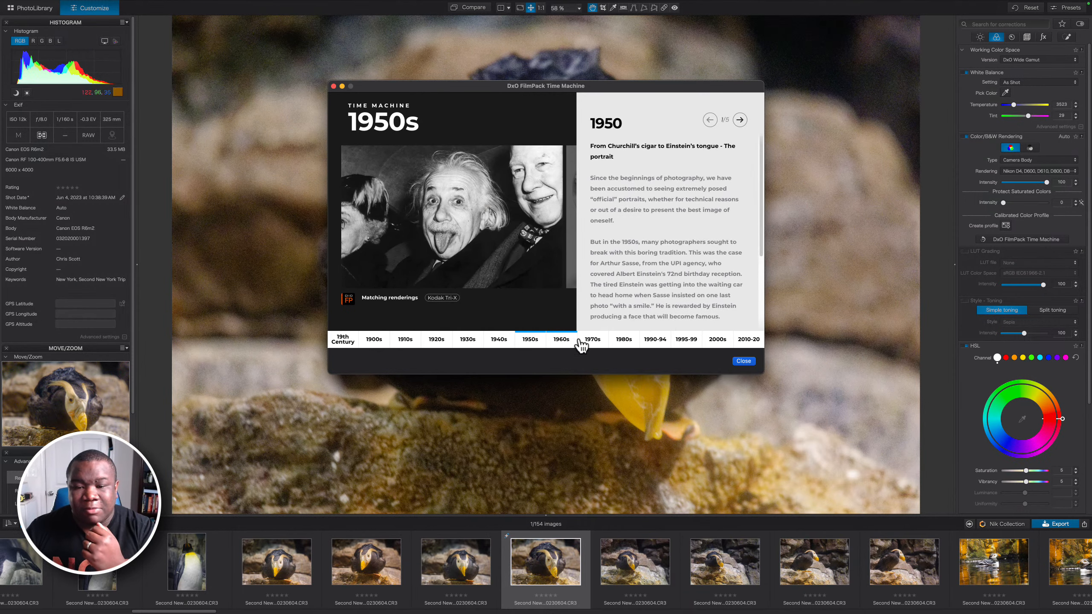
left_click(565, 344)
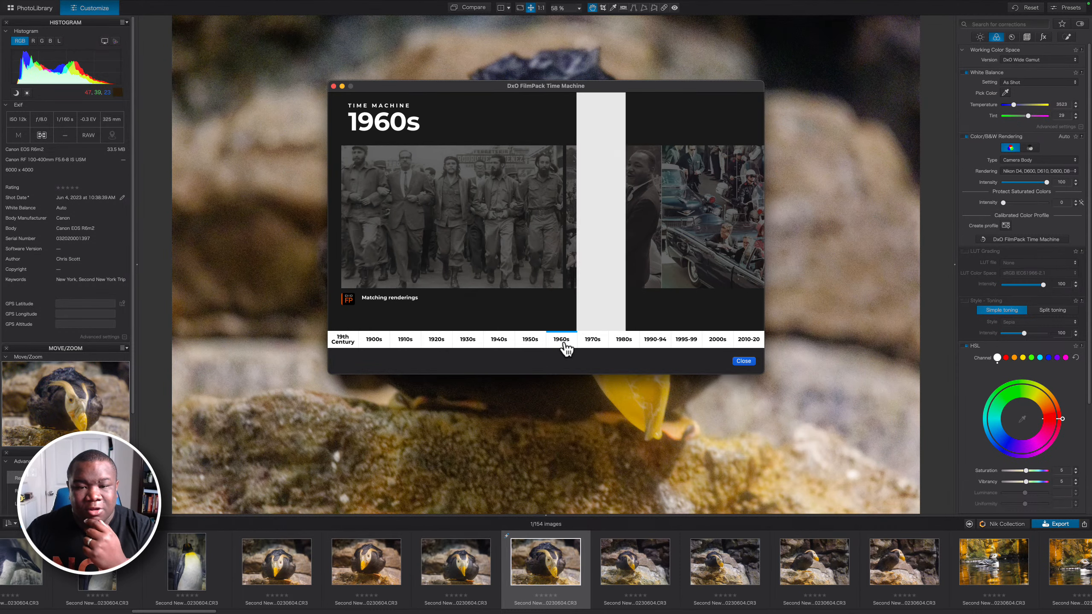
left_click_drag(622, 85, 494, 27)
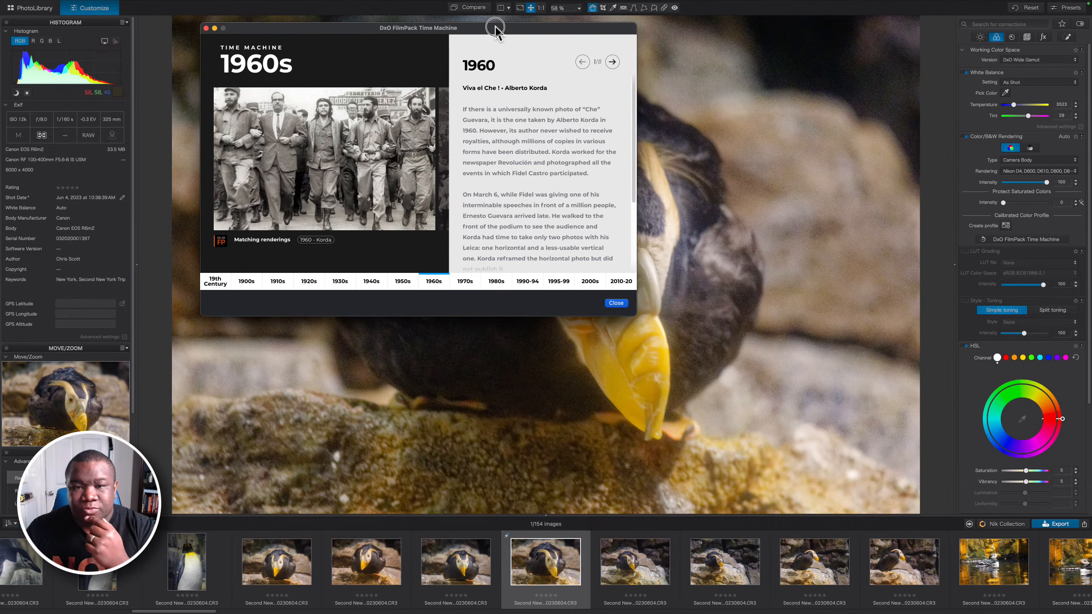
left_click_drag(634, 315, 711, 369)
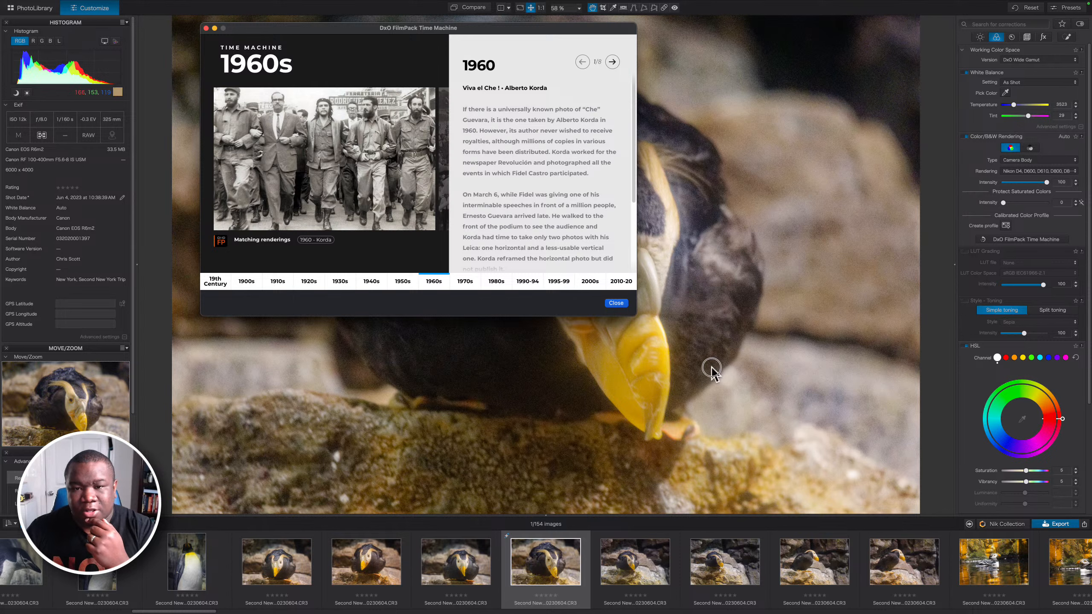
left_click_drag(633, 315, 634, 314)
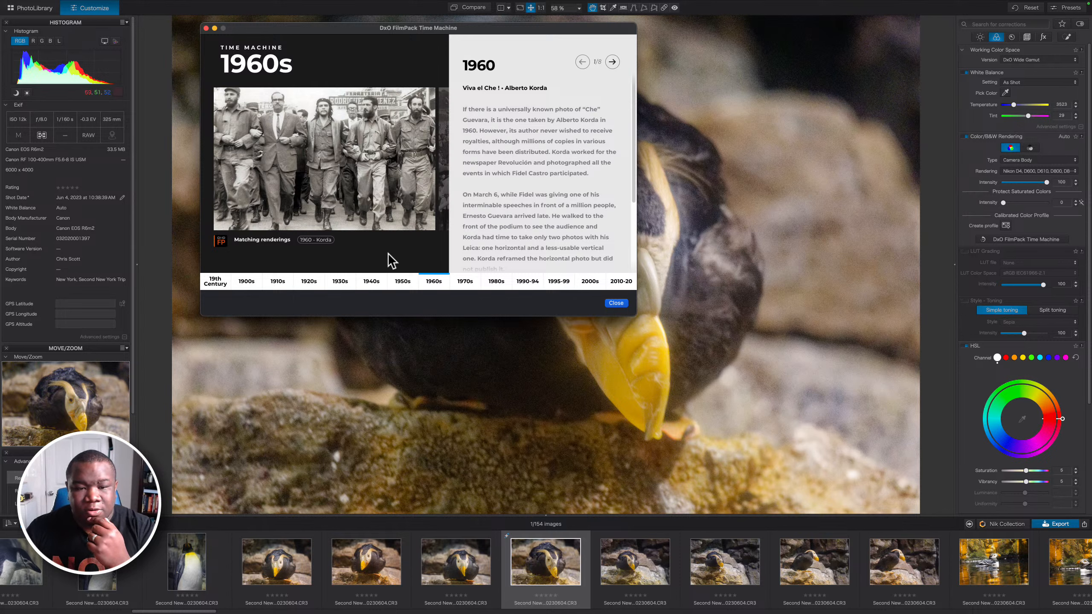
left_click(323, 244)
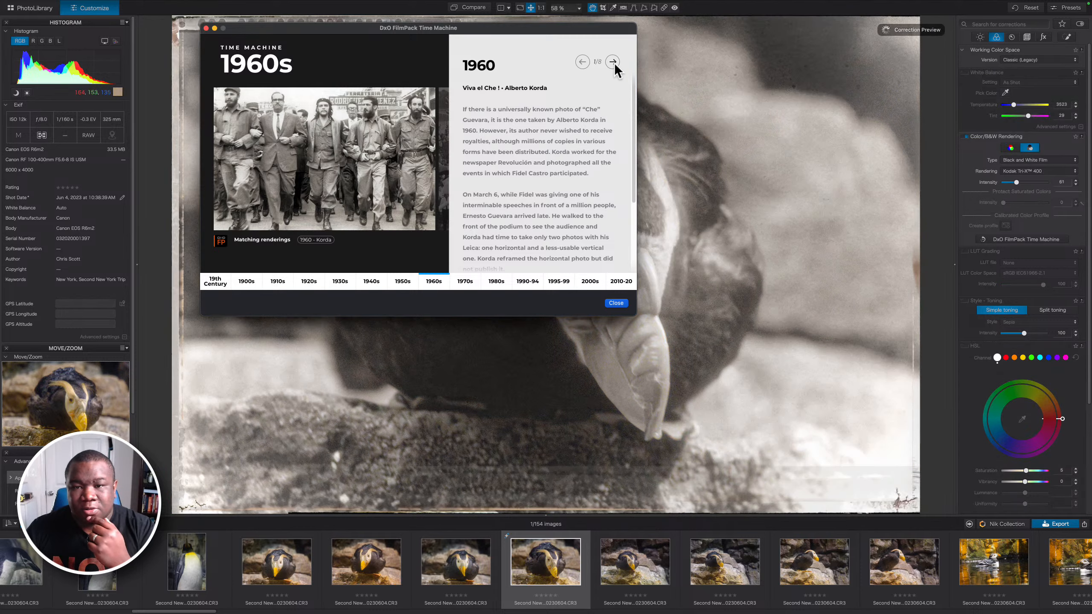
left_click_drag(550, 32, 361, 186)
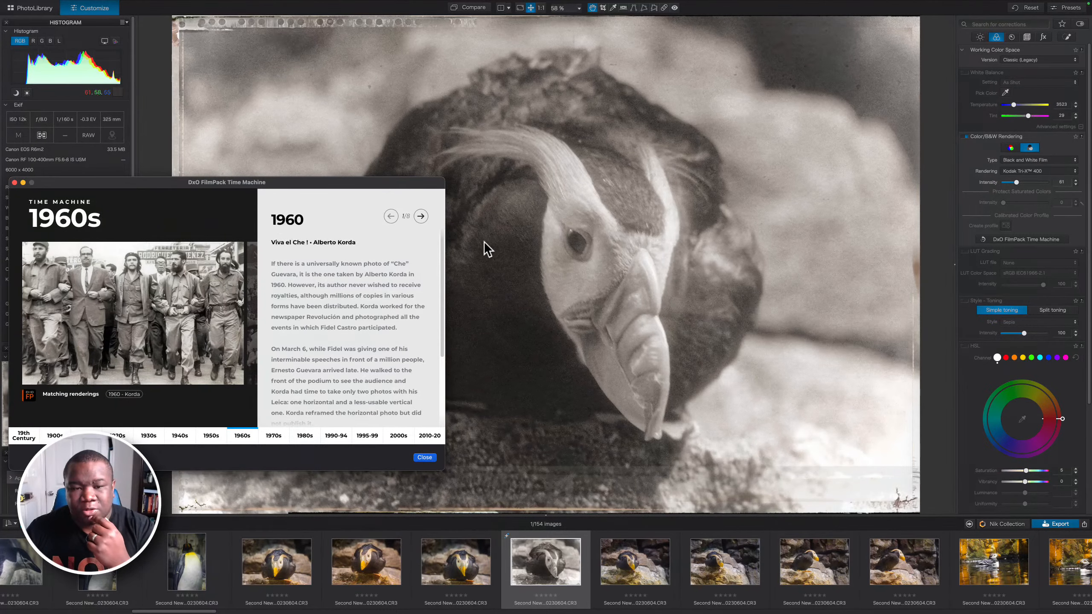
Try the 1963 - JFK II and 1963 - JFK renderings from the 1960-1963 story on the puffin photo
left_click(421, 216)
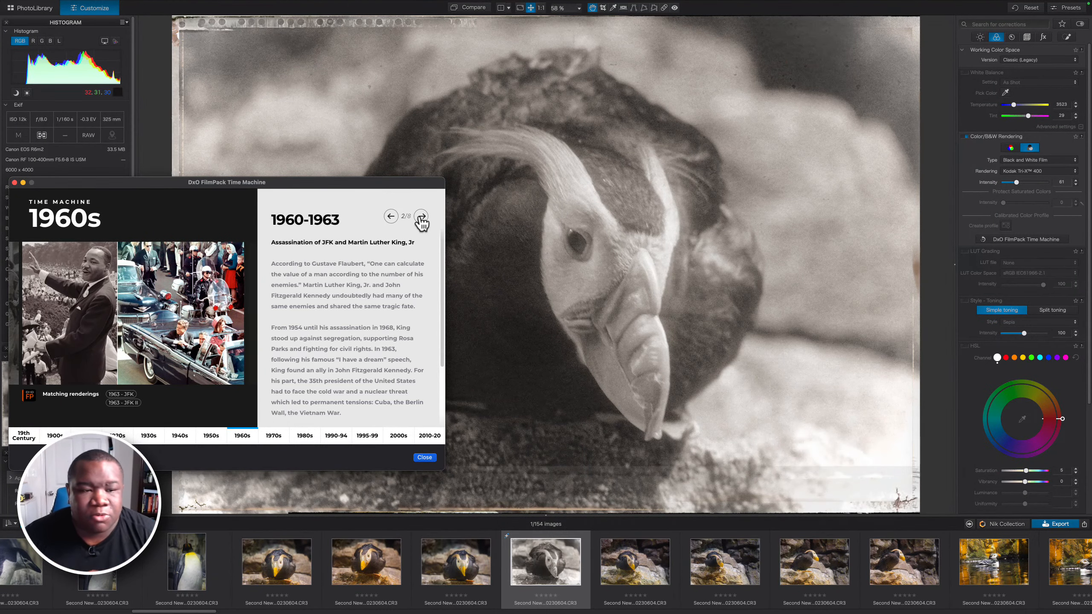
left_click(119, 405)
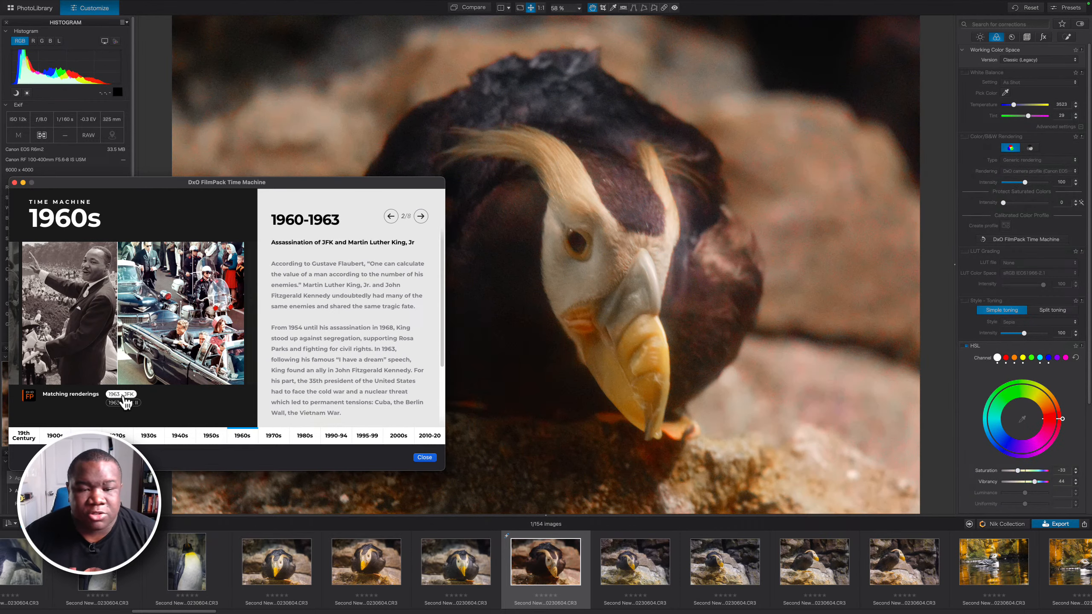
left_click(120, 395)
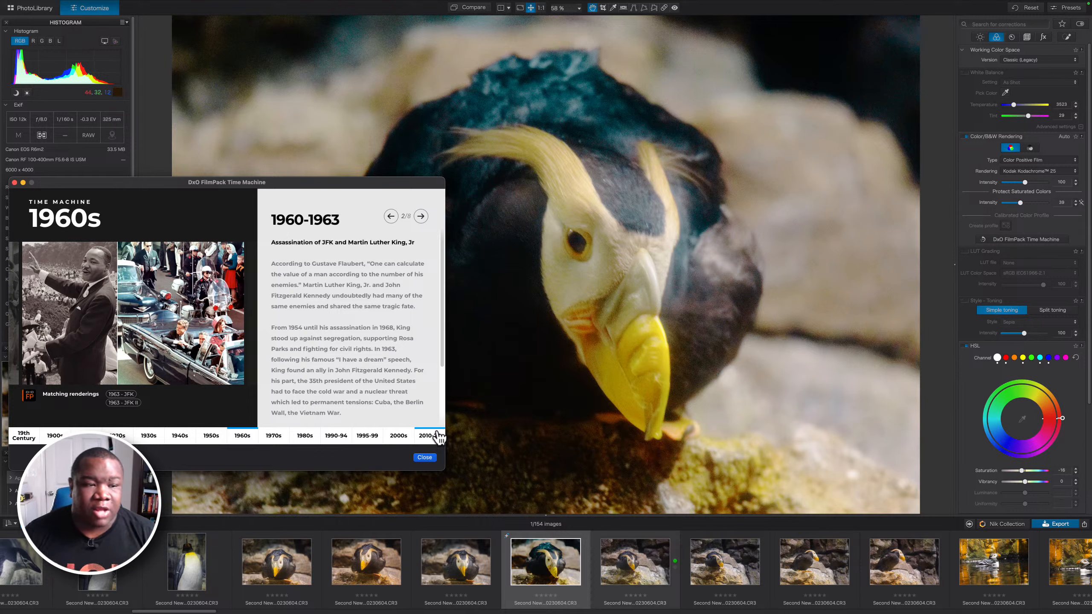
Try the 1962 - Périer and 1963 - Périer II renderings on the puffin photo, and apply 1967 - BU
left_click(421, 217)
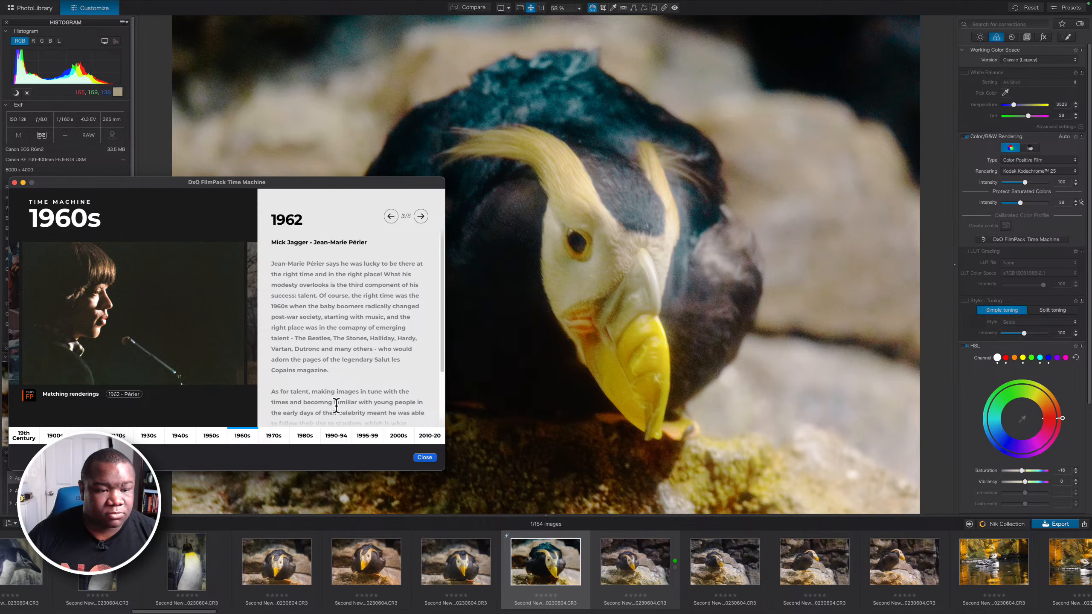
left_click(131, 398)
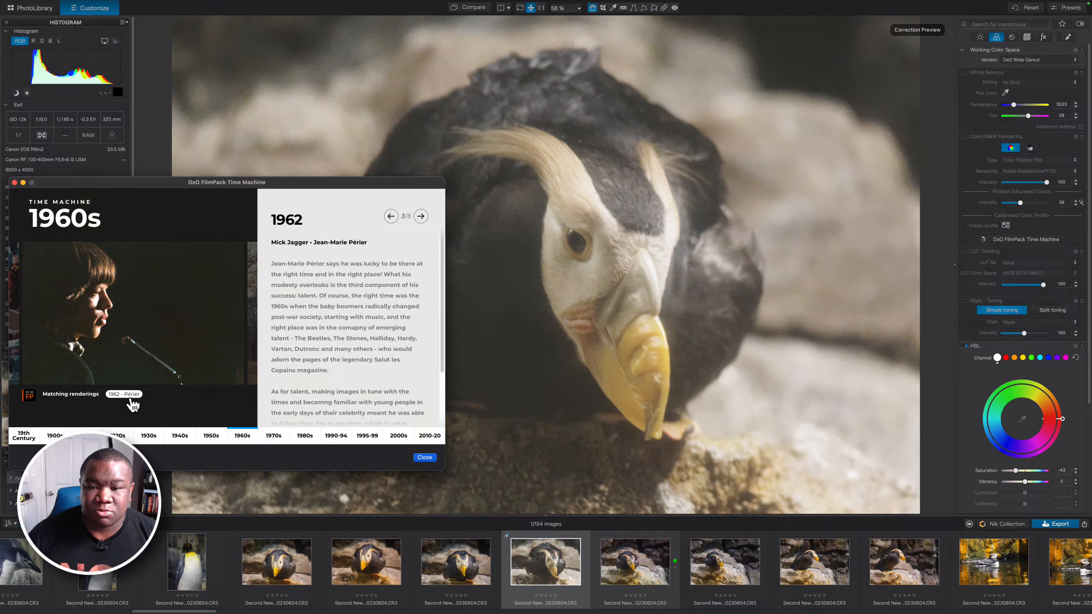
left_click(423, 217)
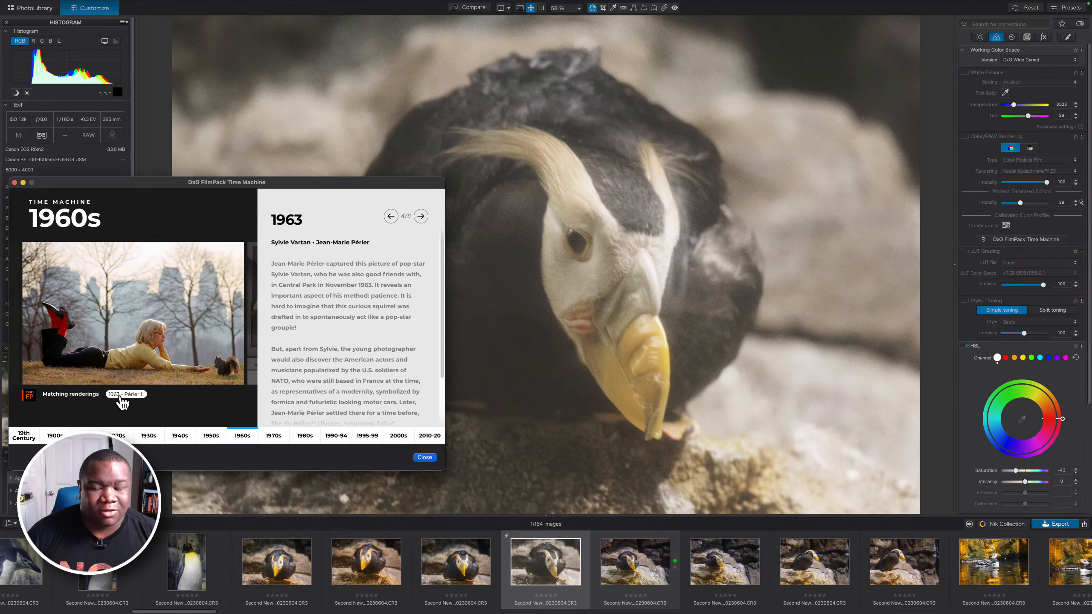
left_click(123, 395)
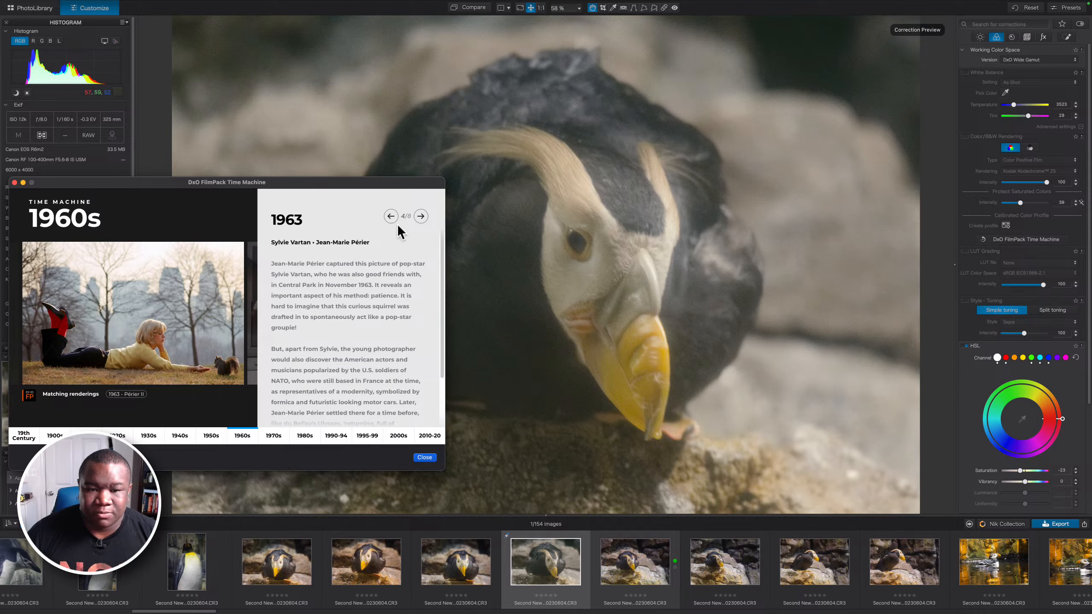
left_click(421, 216)
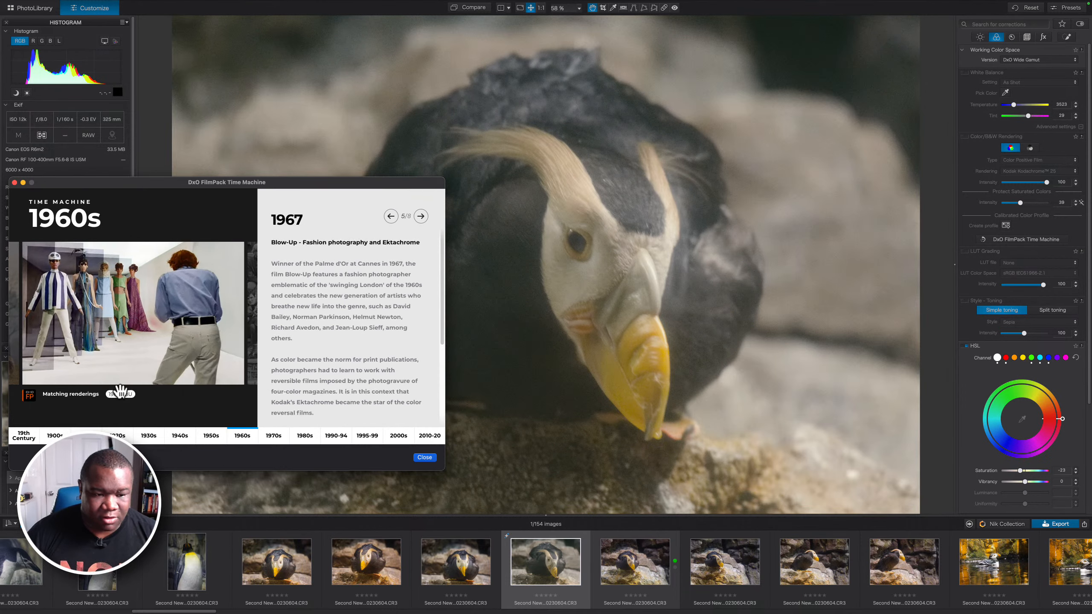
left_click(121, 394)
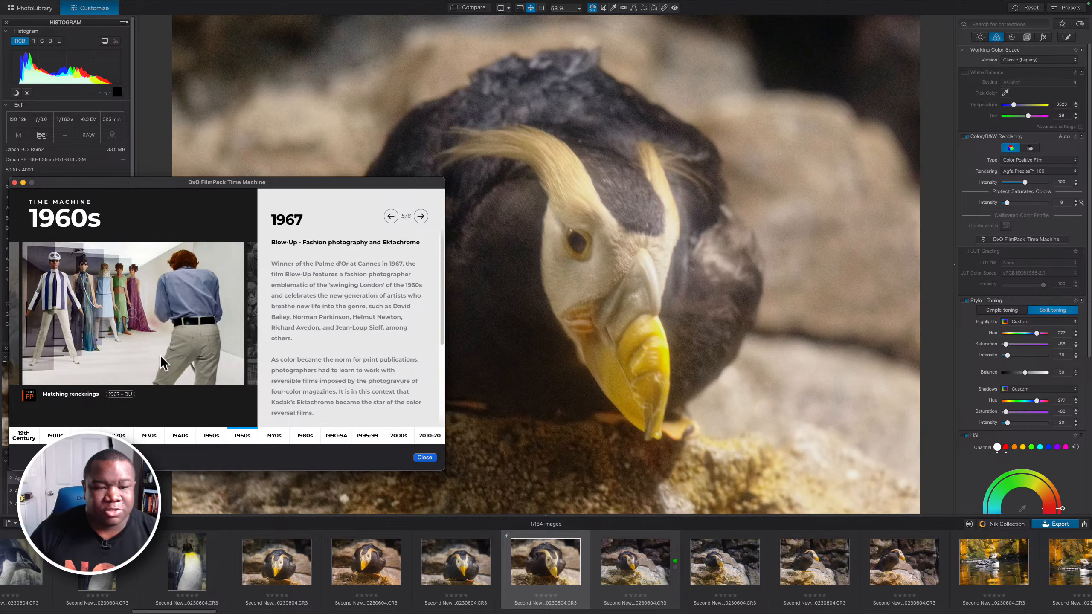
Go to the 1969 Hasselblad moon story and compare its Polaroid 690 and Granular renderings on the puffin photo, ending on Polaroid 690
left_click(421, 217)
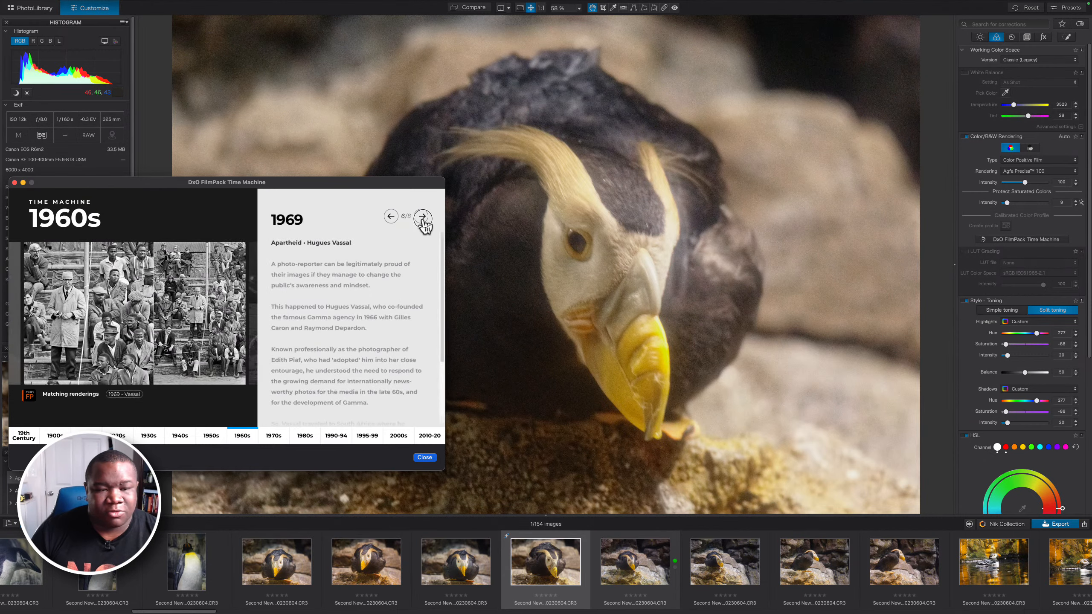
left_click(421, 216)
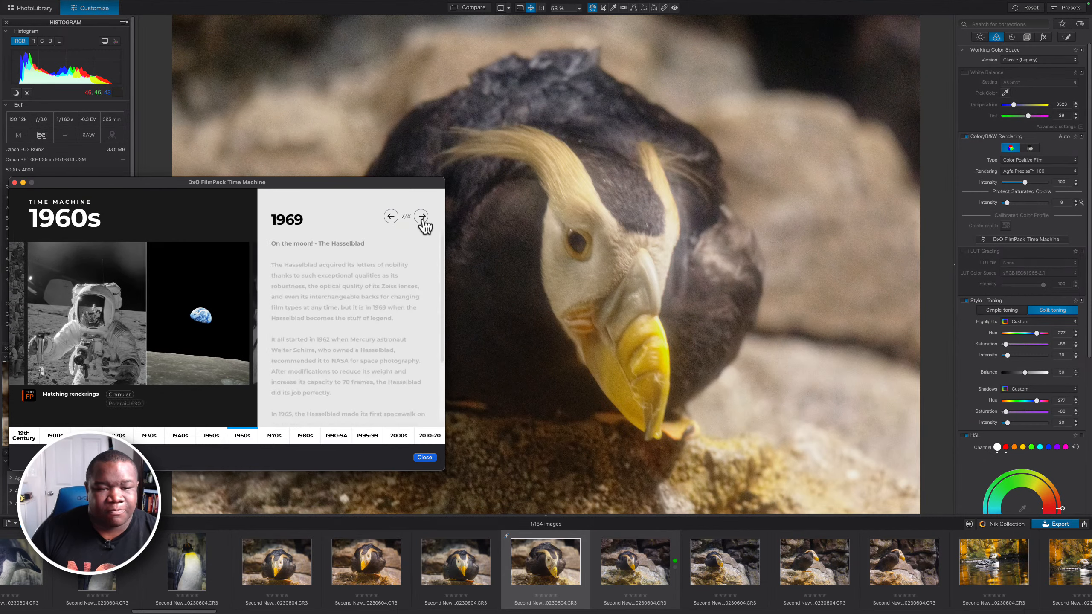
left_click(120, 404)
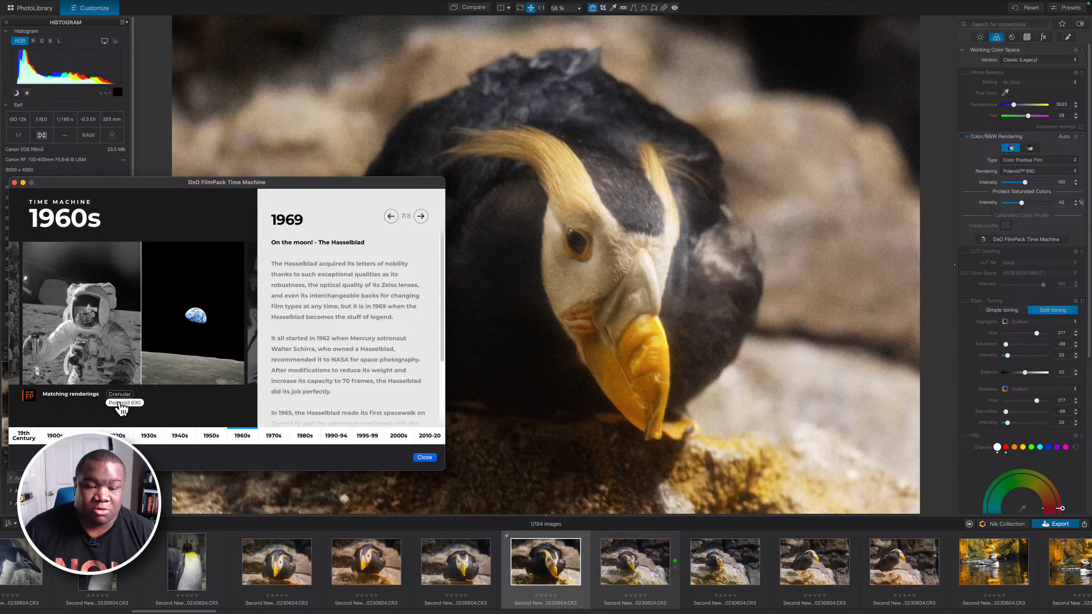
left_click(120, 395)
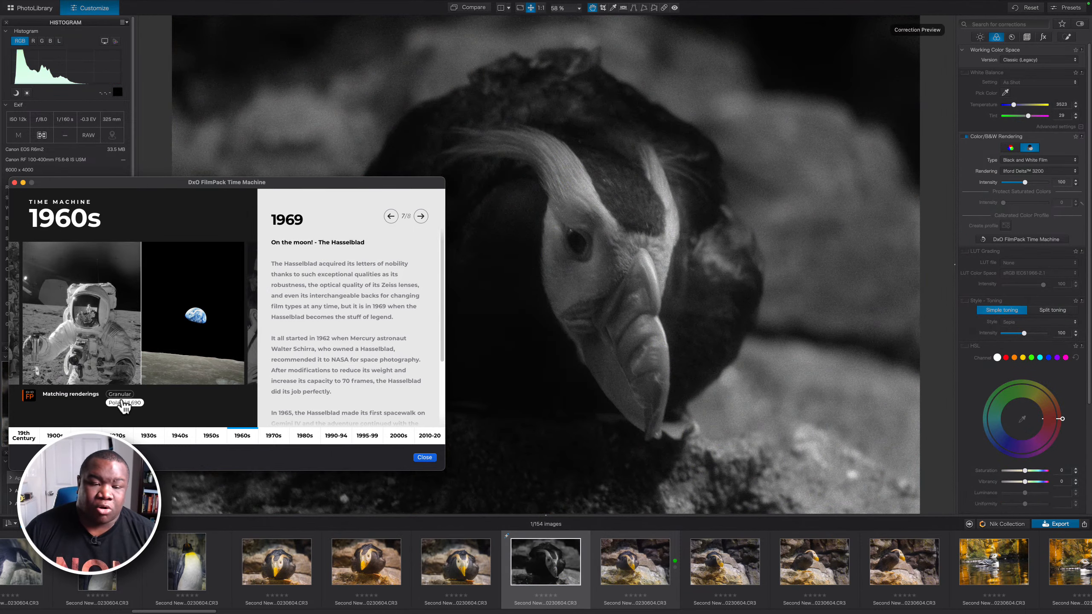
left_click(123, 403)
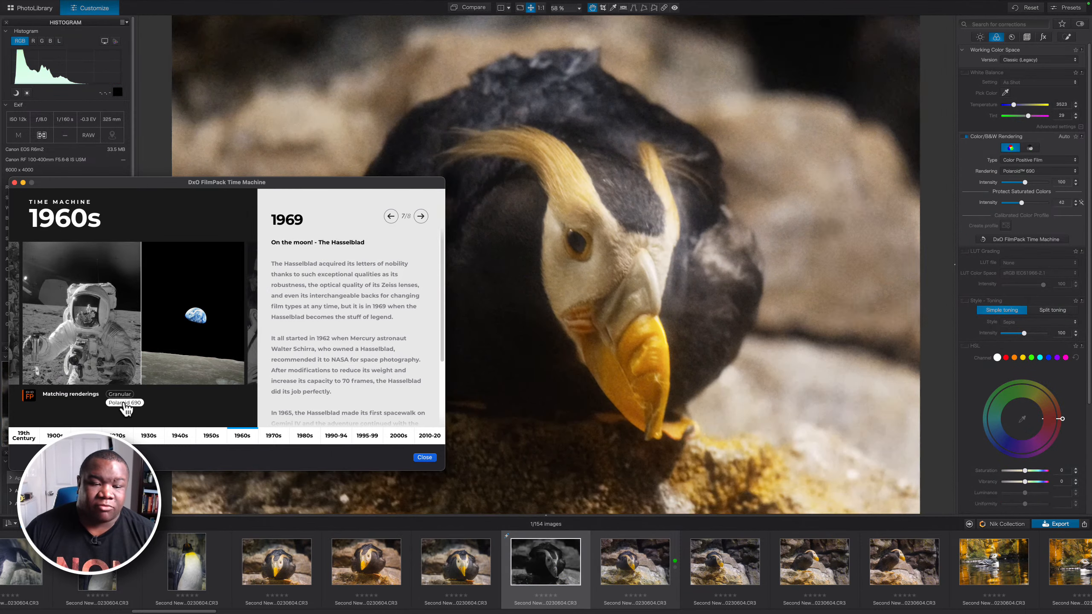
Try Polaroid 669 from the Beatlemania - Woodstock story, reapply Polaroid 690 from the 1969 Hasselblad story, and close the Time Machine
left_click(420, 217)
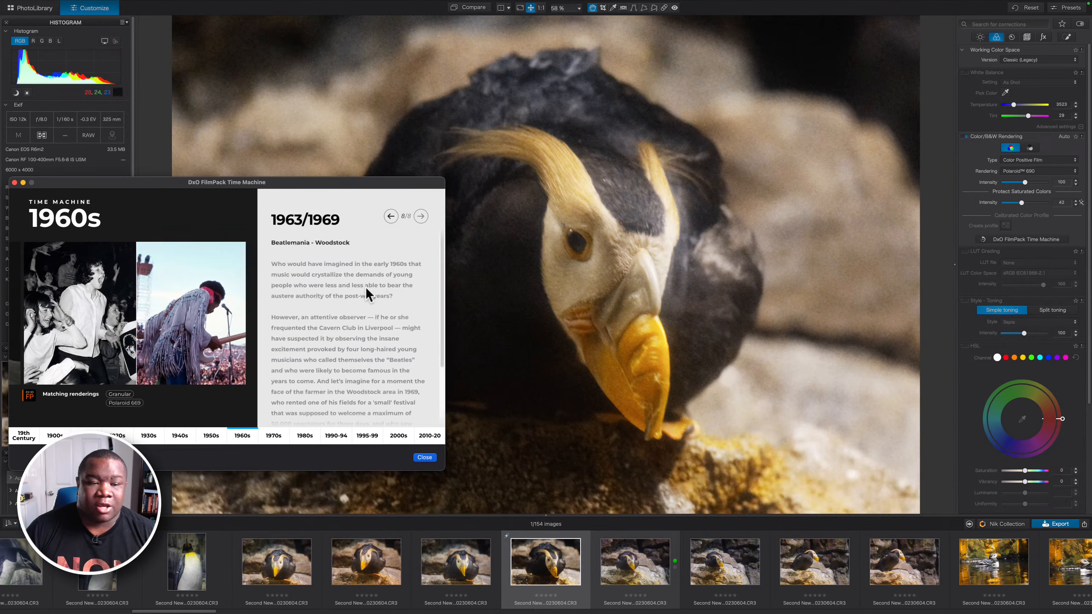
left_click(124, 403)
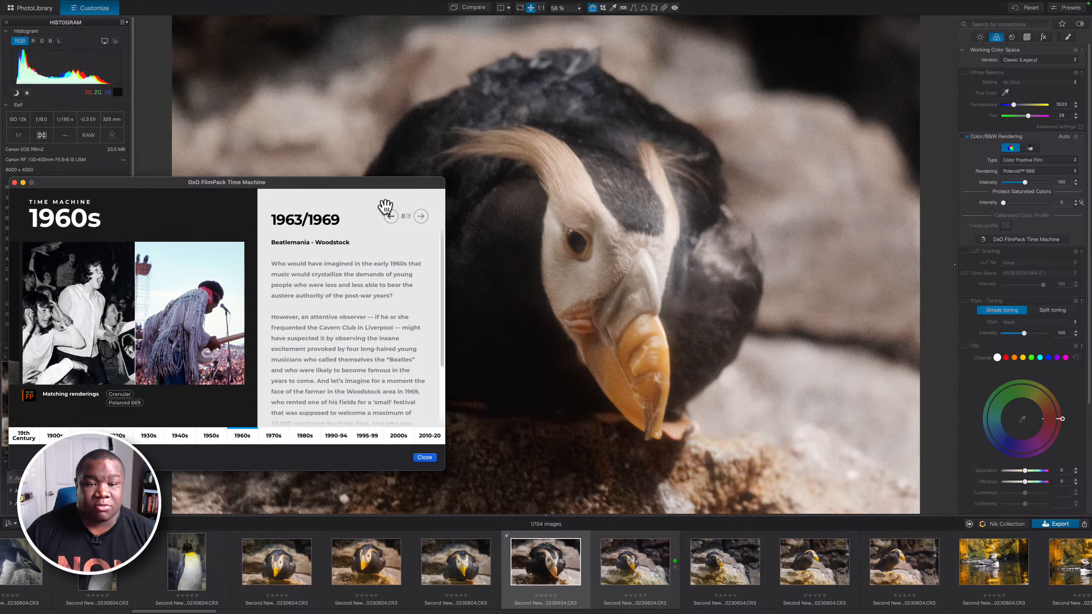
left_click(390, 216)
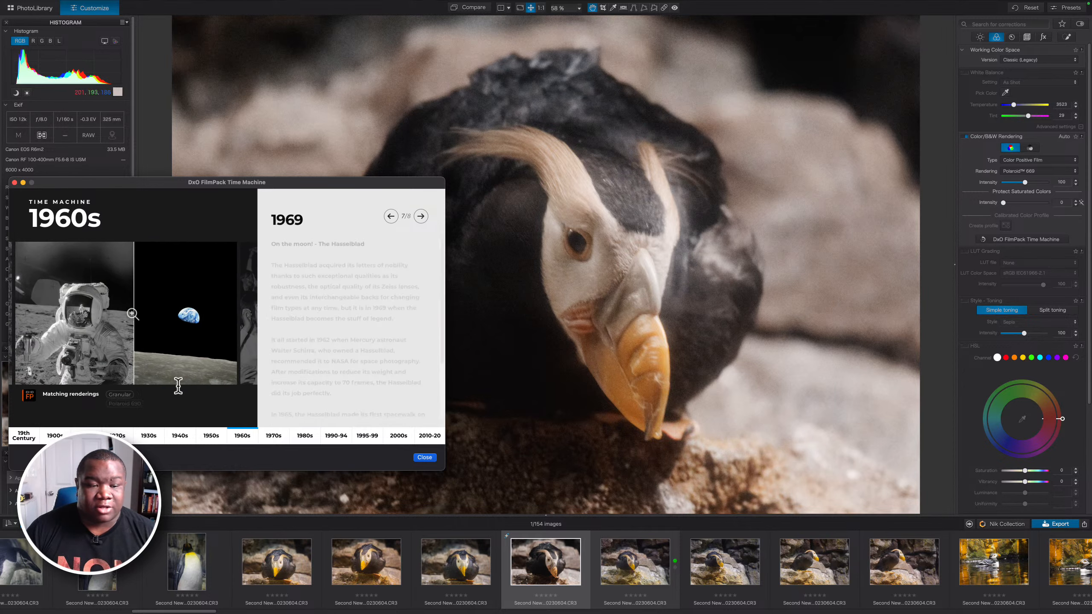
left_click(124, 403)
left_click(424, 457)
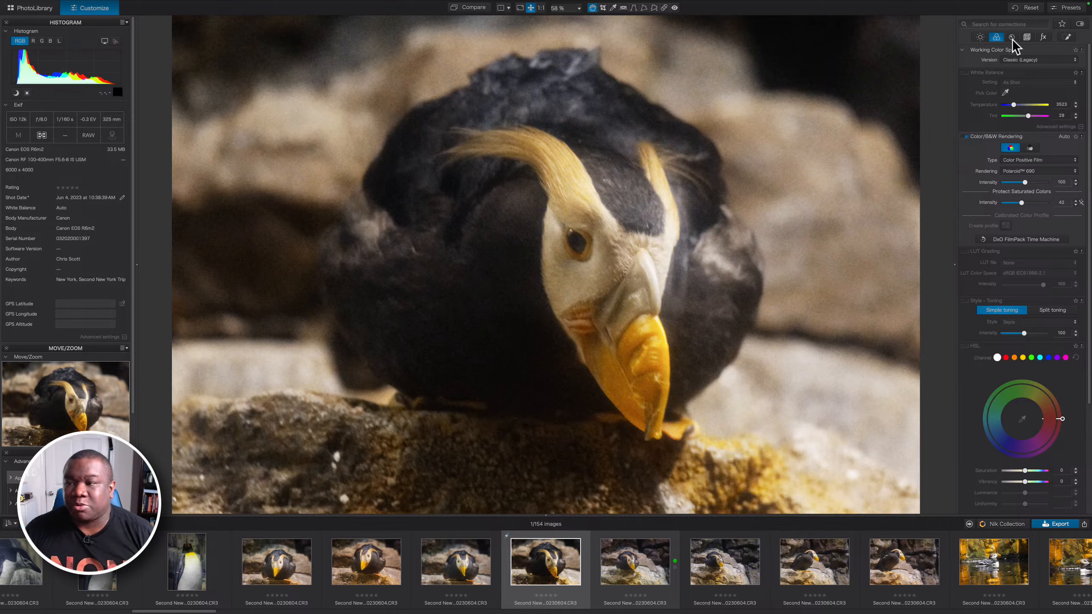
Review the grain, creative vignetting, blur, frame and texture effect settings for the puffin photo, and return to the light corrections
left_click(1042, 37)
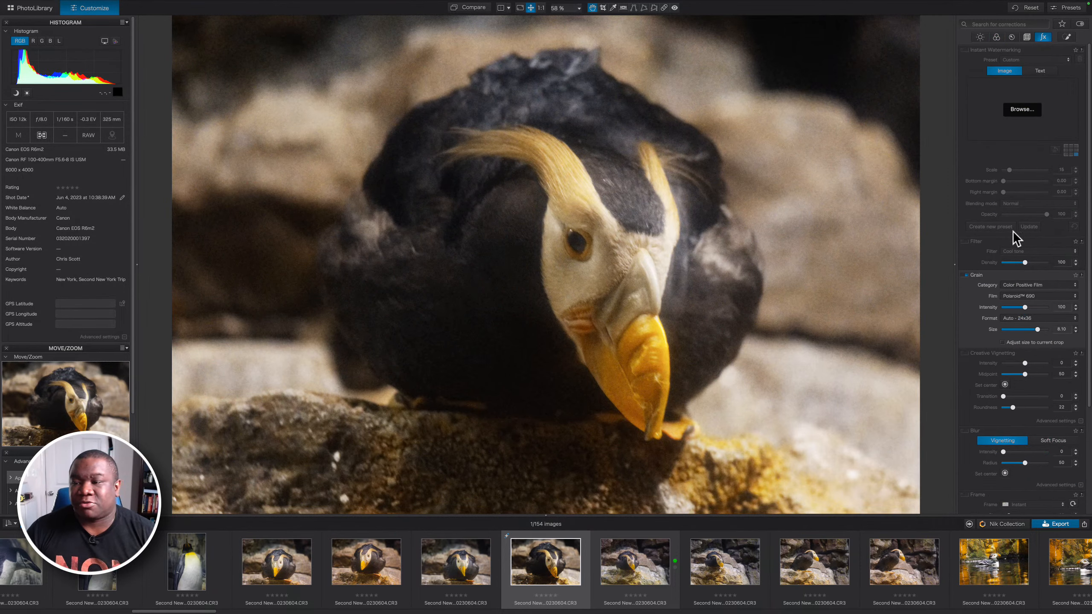
scroll(994, 196, "down", 5)
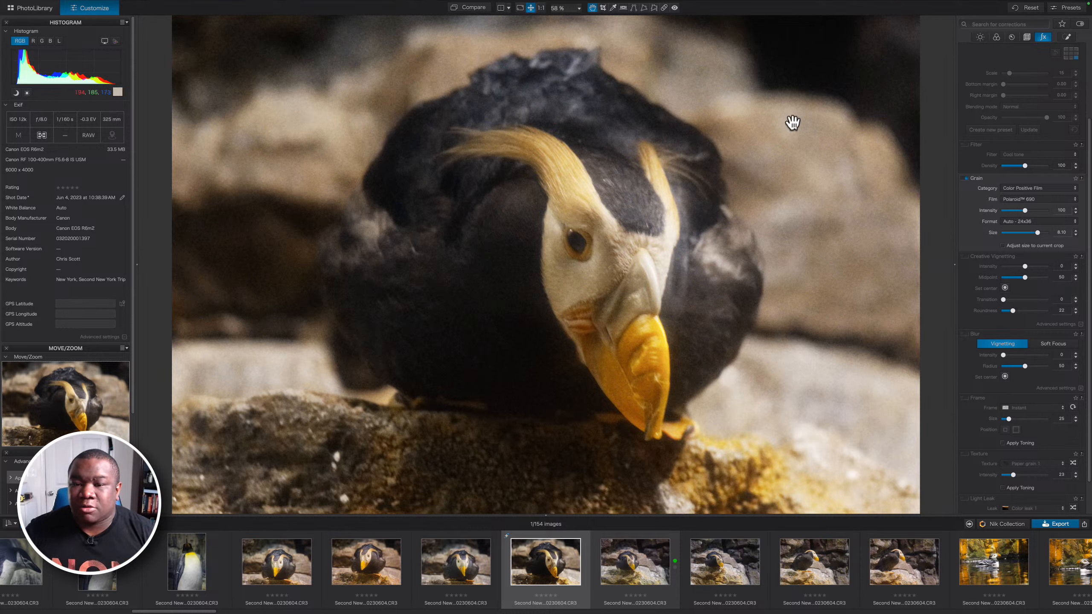
left_click(979, 37)
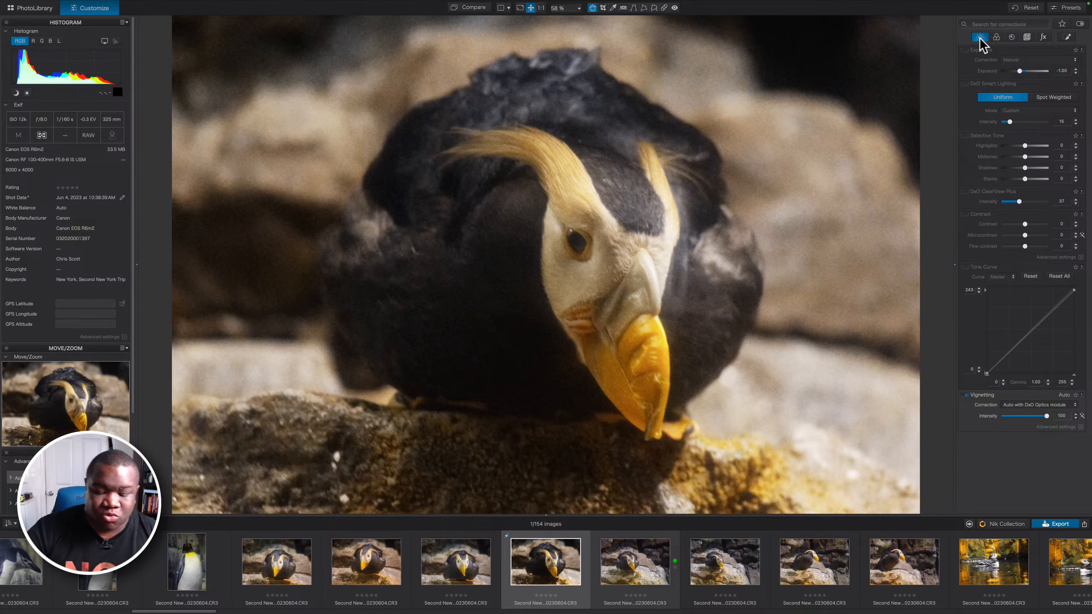